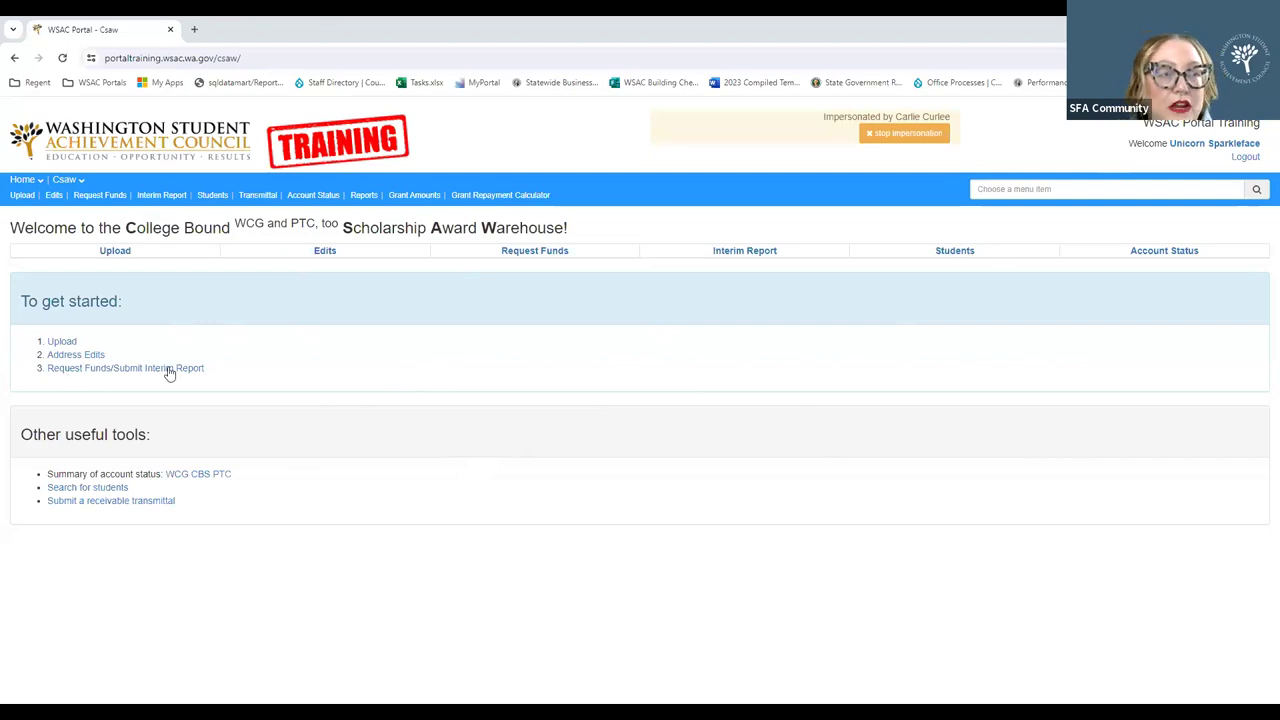
pyautogui.click(14, 180)
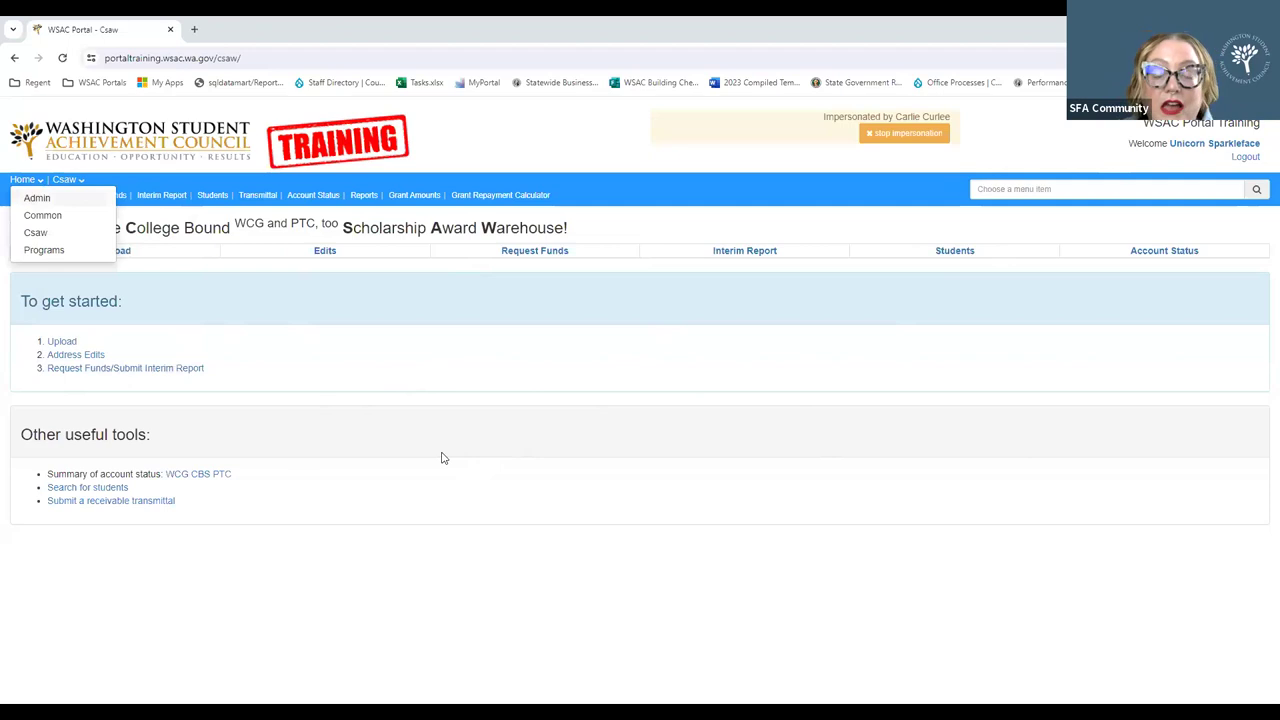
pyautogui.click(393, 360)
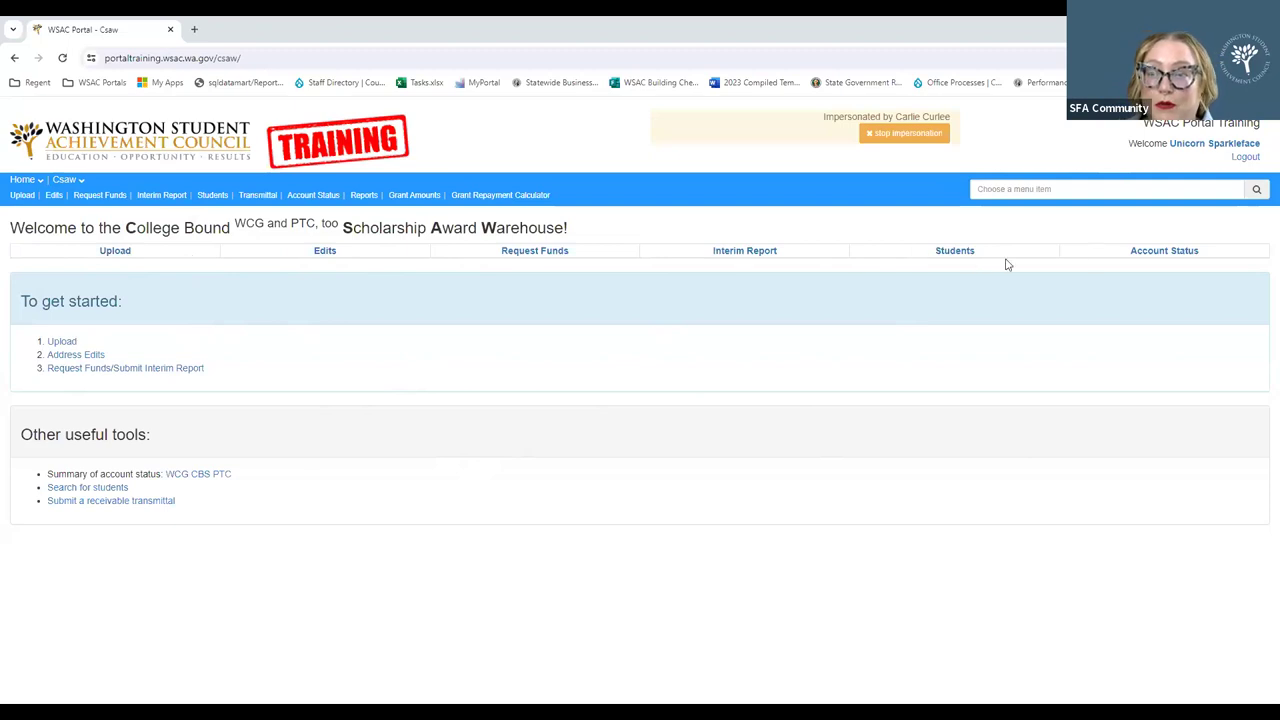
# Upload the file CSAW Test Upload File_Magical U for Magical University 2023-2024, proceed past the validation warning and save the upload
pyautogui.click(116, 252)
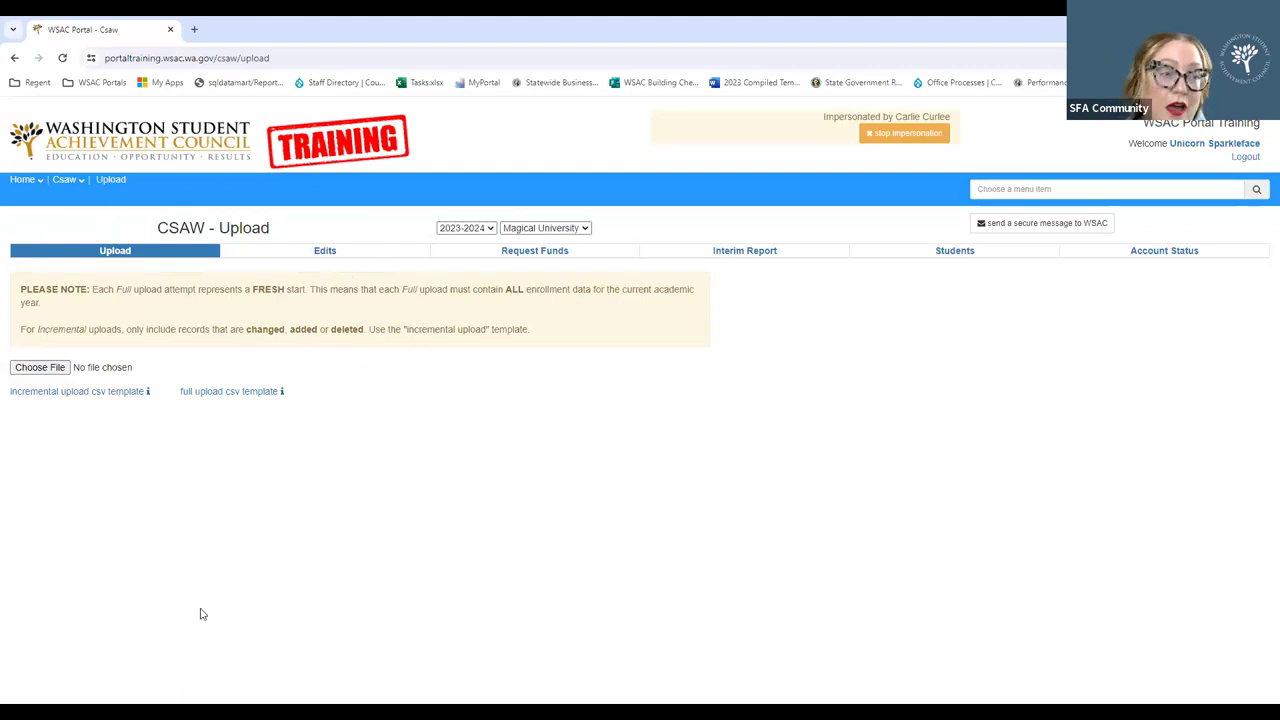
pyautogui.click(28, 368)
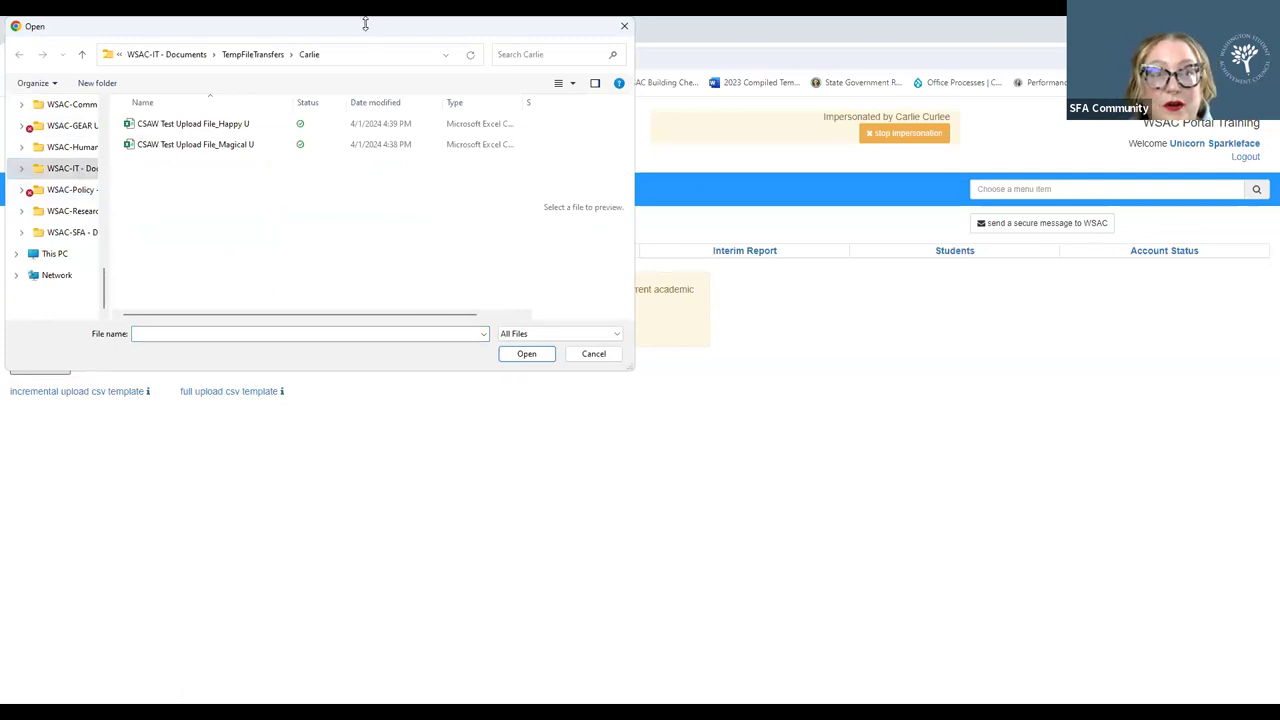
pyautogui.moveTo(365, 22); pyautogui.dragTo(365, 68)
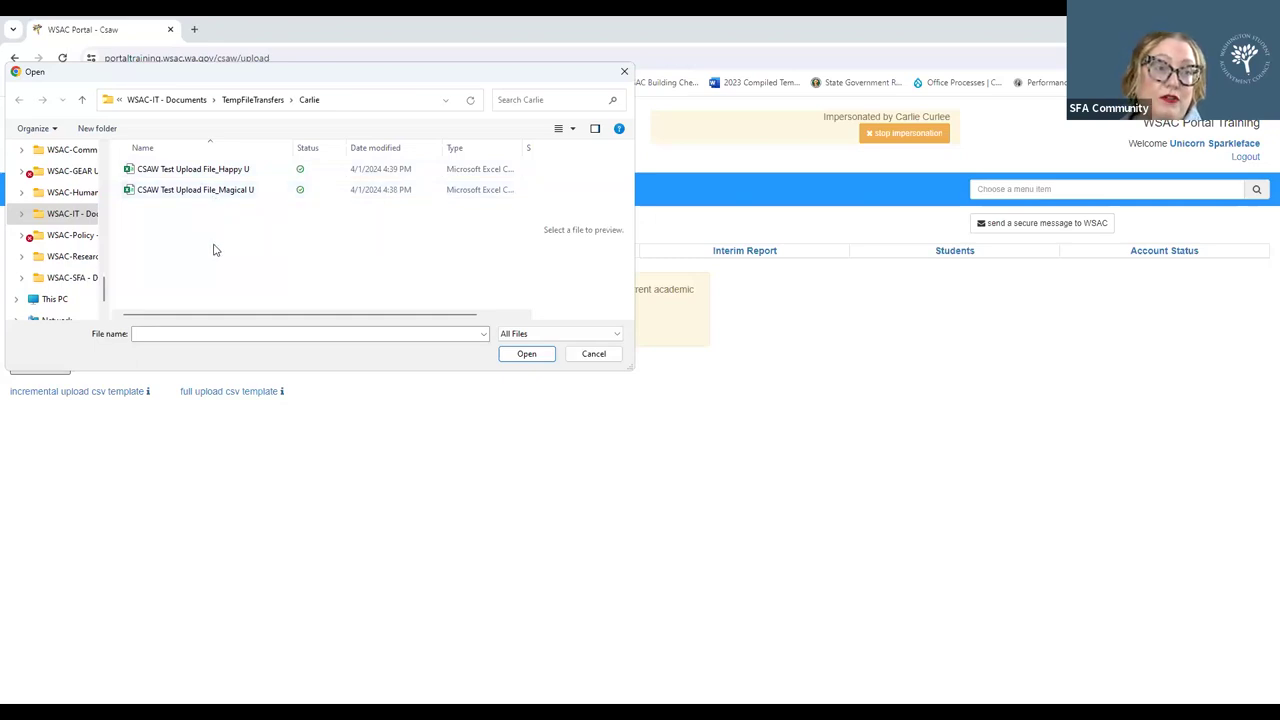
pyautogui.click(230, 192)
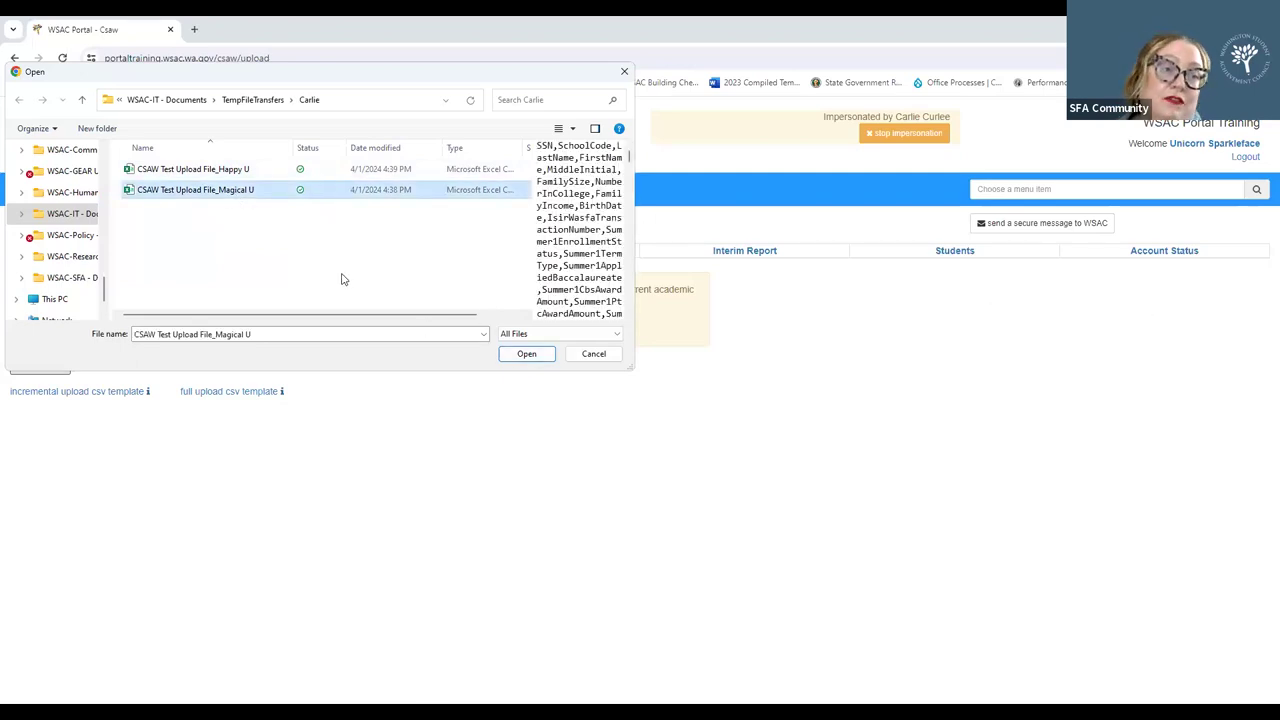
pyautogui.click(524, 356)
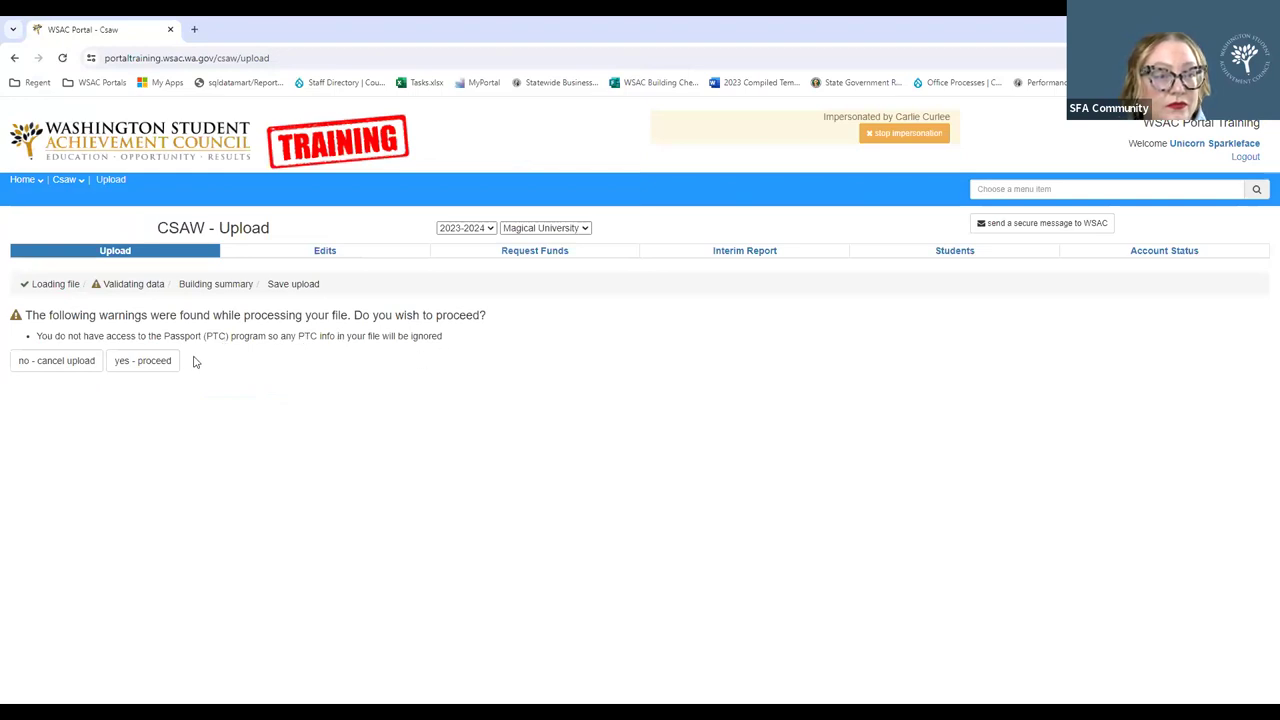
pyautogui.click(142, 360)
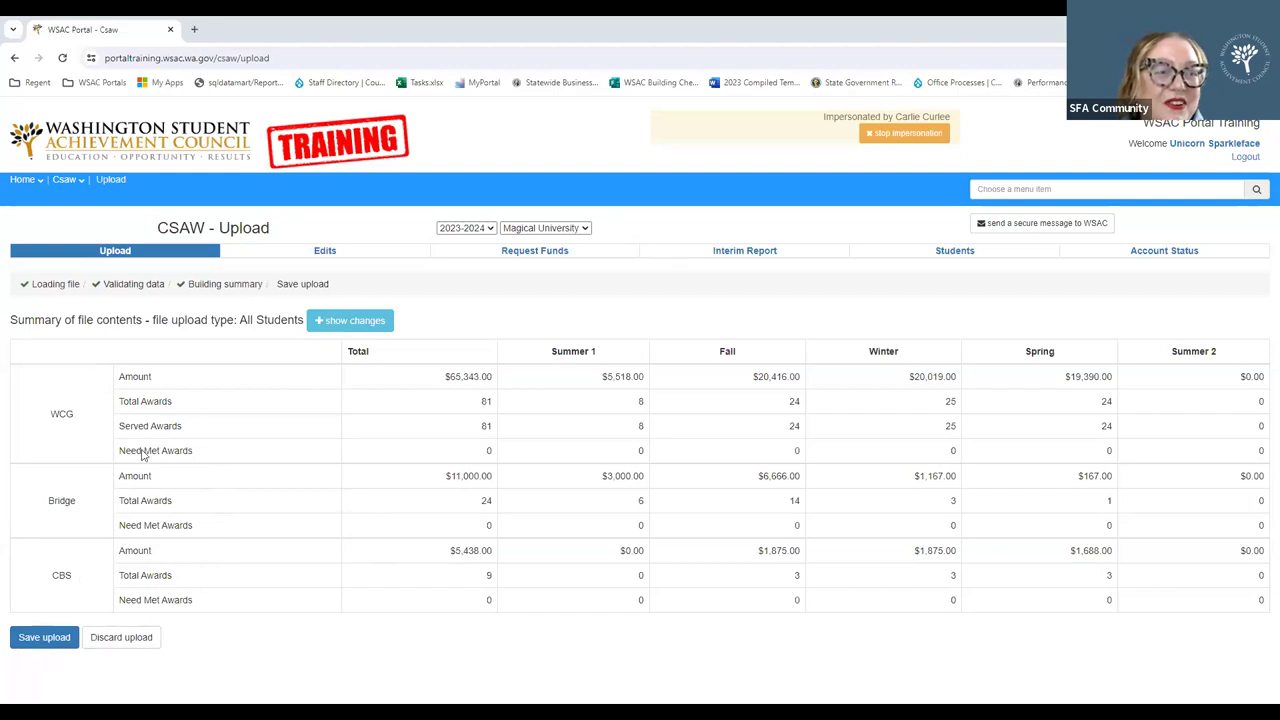
pyautogui.click(41, 645)
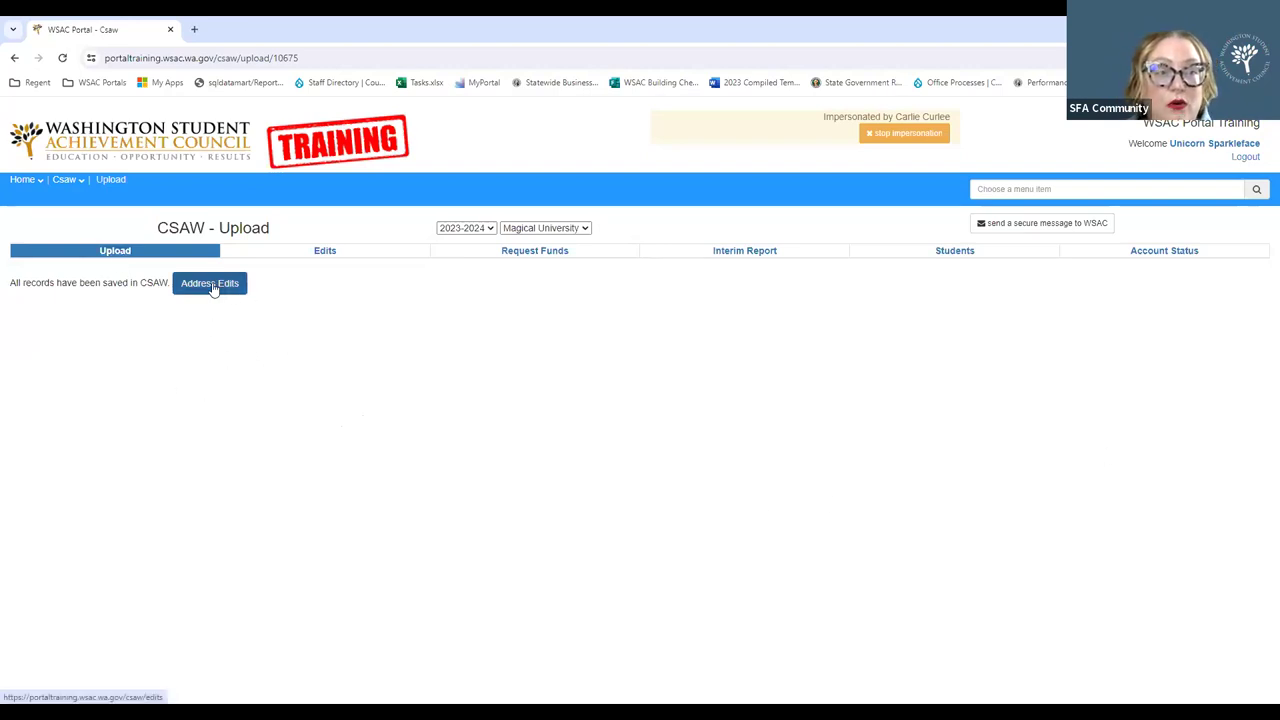
# Open the edits for Magical University 2023-2024 and examine the total and informational edit counts
pyautogui.click(325, 254)
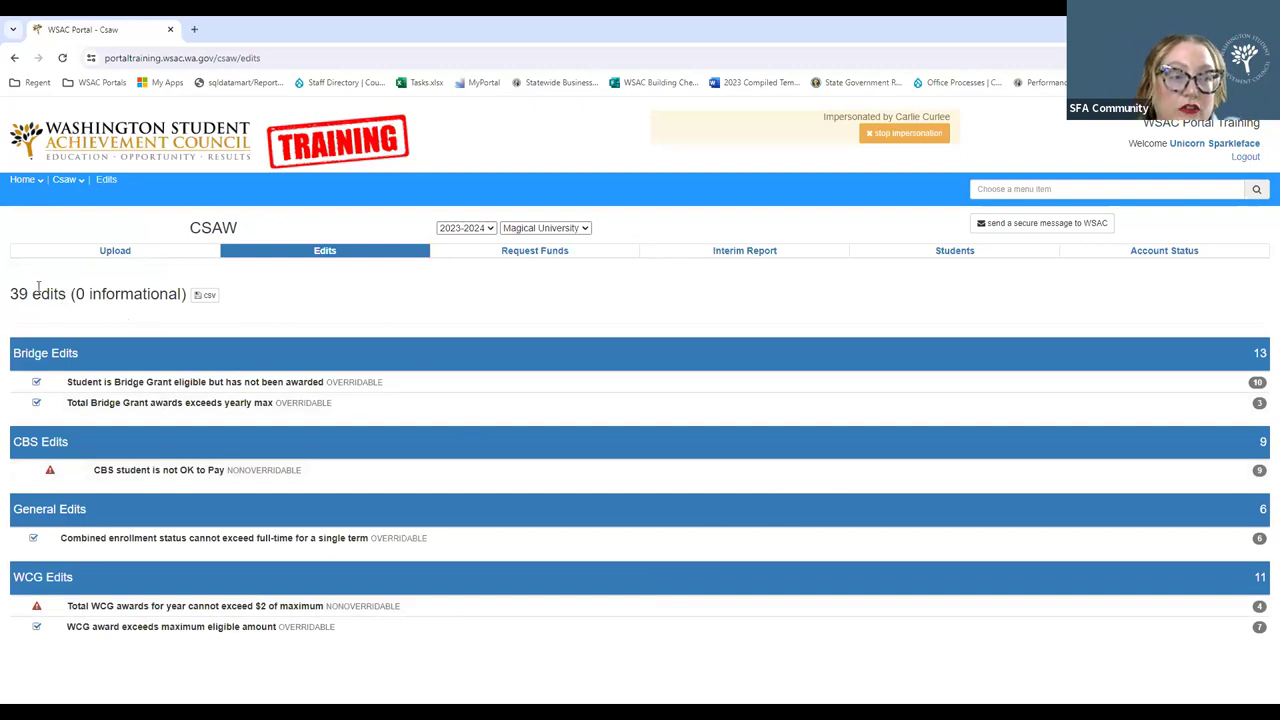
pyautogui.moveTo(66, 293); pyautogui.dragTo(9, 290)
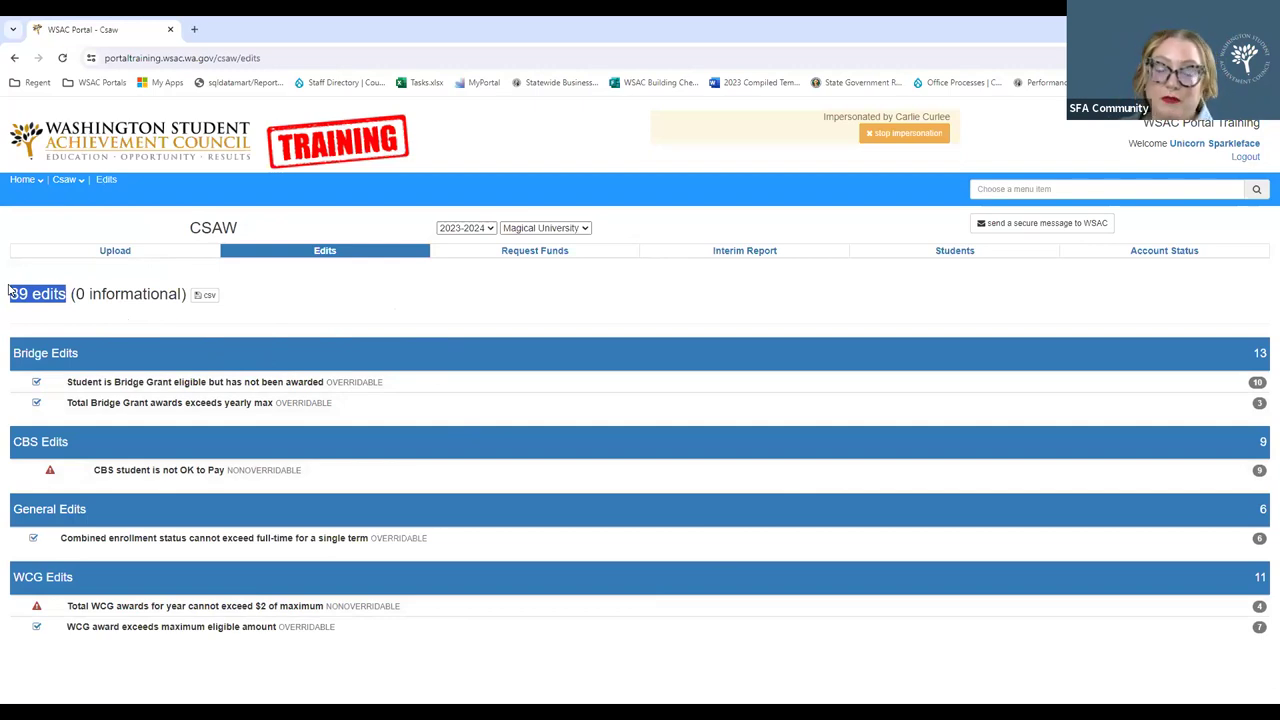
pyautogui.click(86, 293)
pyautogui.moveTo(86, 293); pyautogui.dragTo(76, 293)
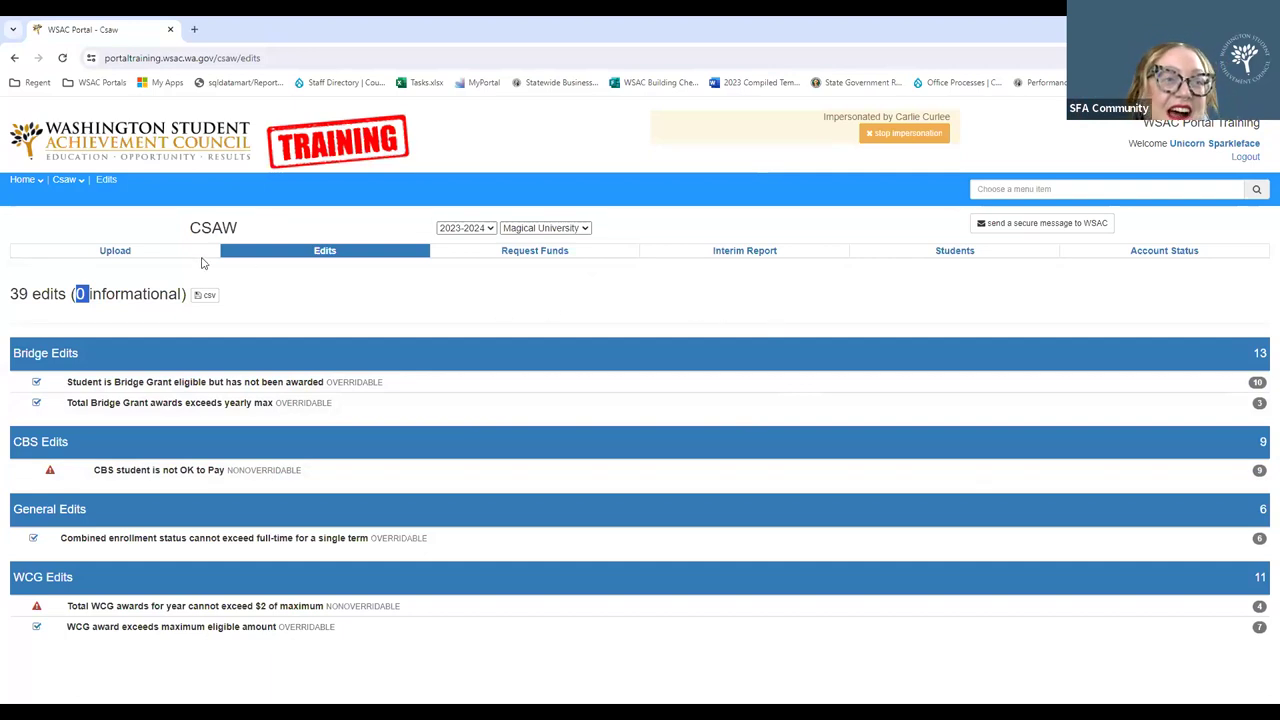
# Open the CSAW reports page and review the descriptions of the available award, enrollment and payment reports
pyautogui.click(66, 182)
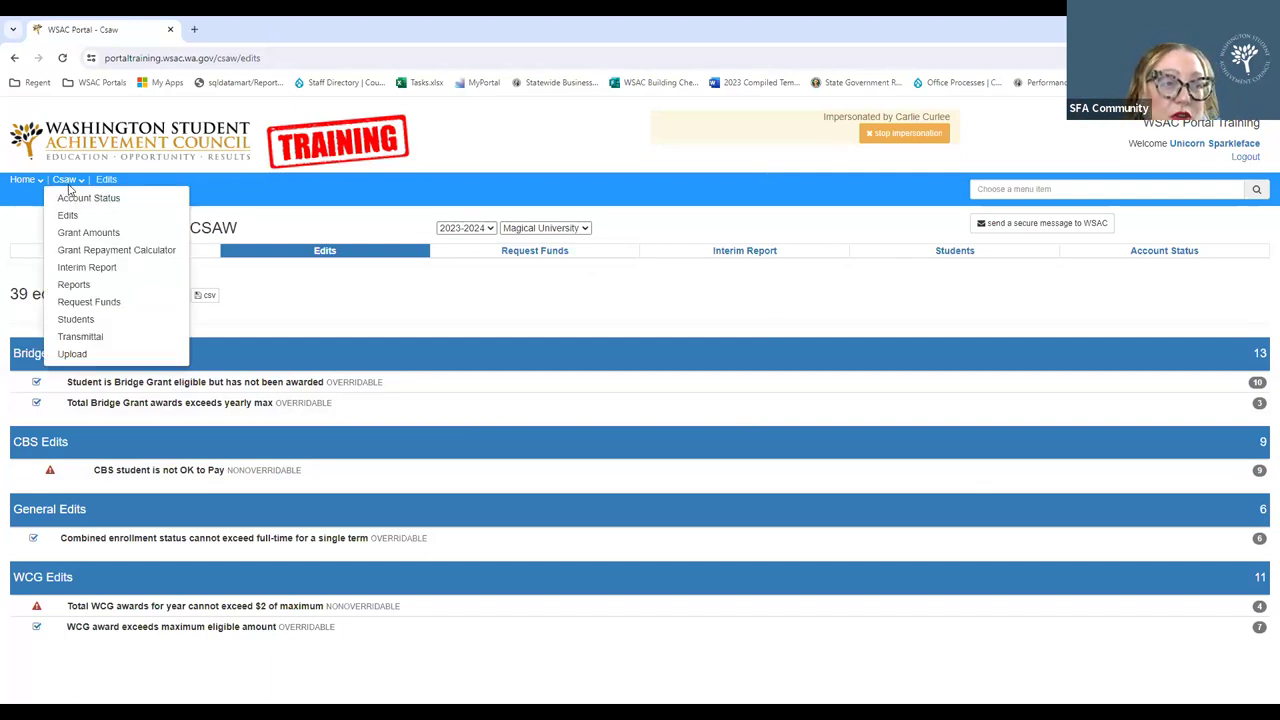
pyautogui.click(70, 286)
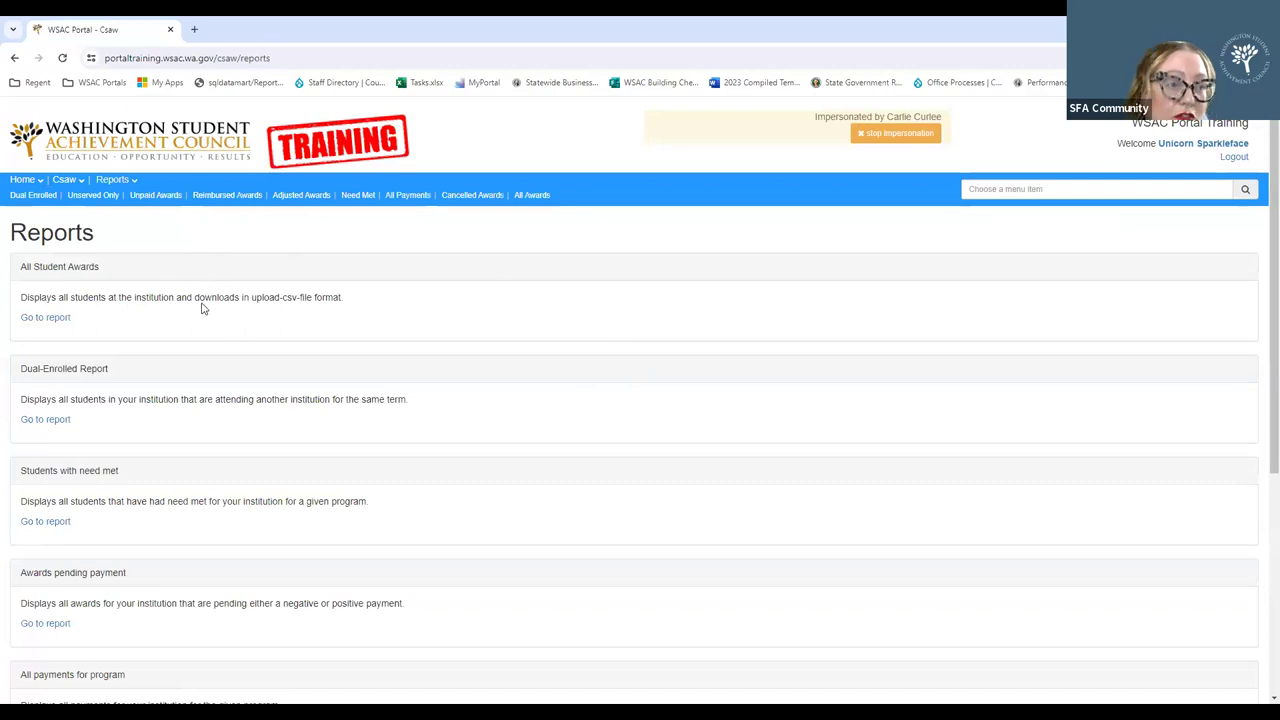
pyautogui.scroll(-1, 185, 311)
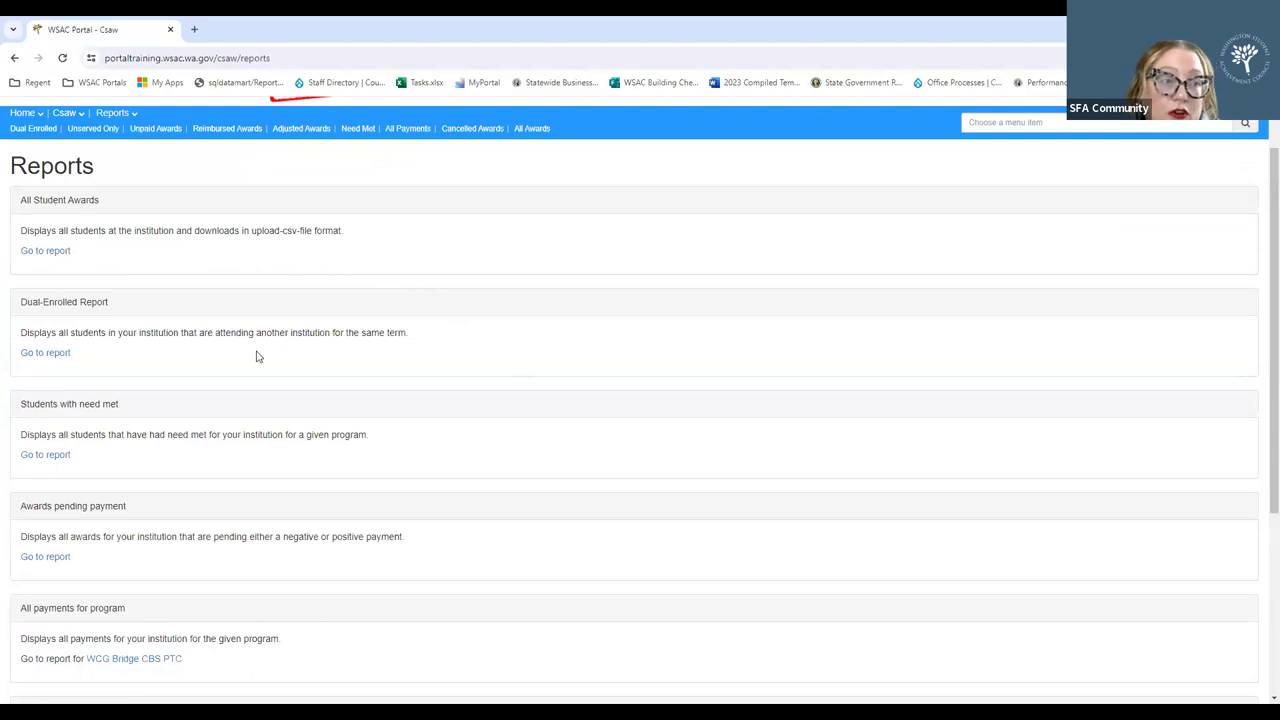
pyautogui.scroll(-1, 257, 357)
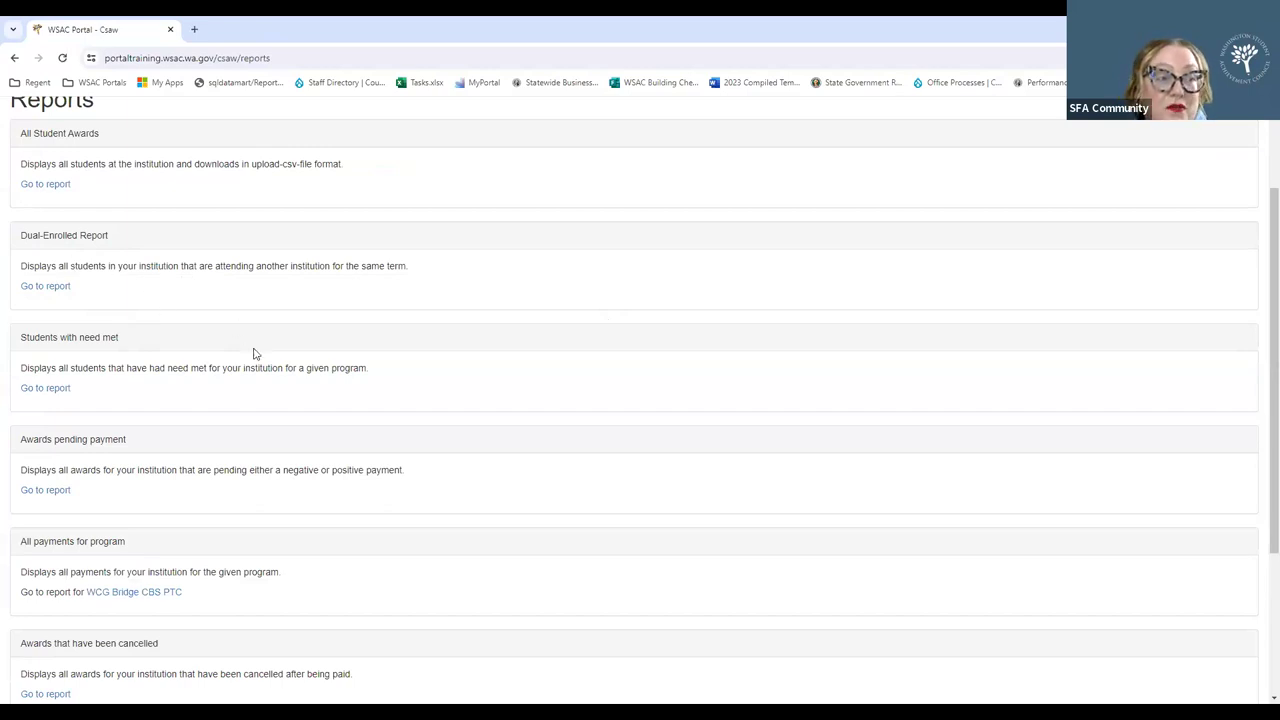
pyautogui.scroll(-2, 252, 352)
pyautogui.scroll(-2, 297, 366)
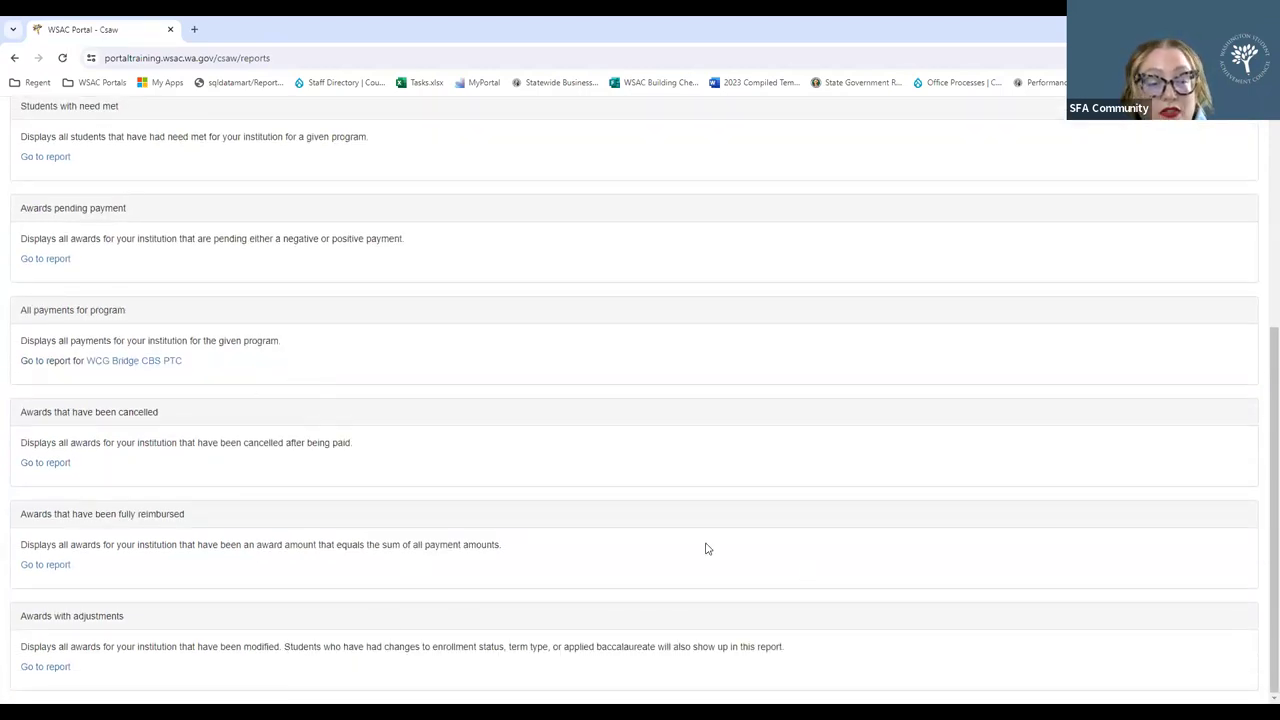
pyautogui.scroll(1, 397, 597)
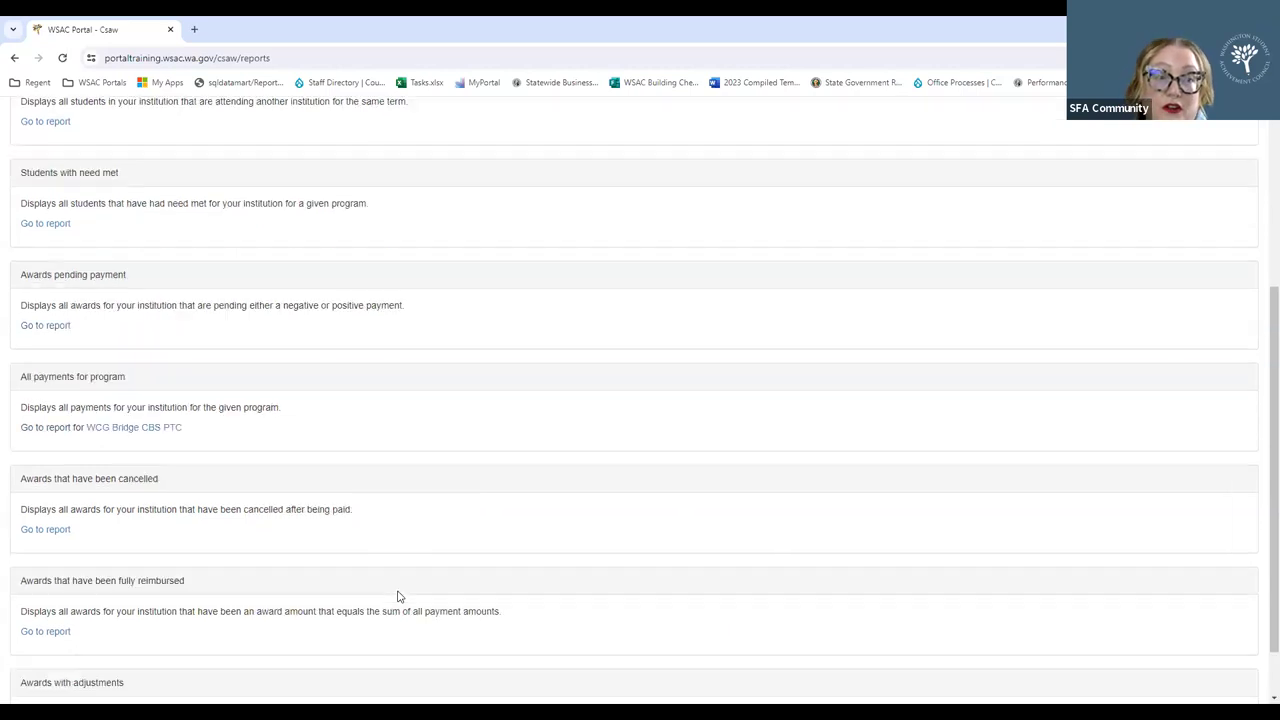
pyautogui.scroll(1, 336, 516)
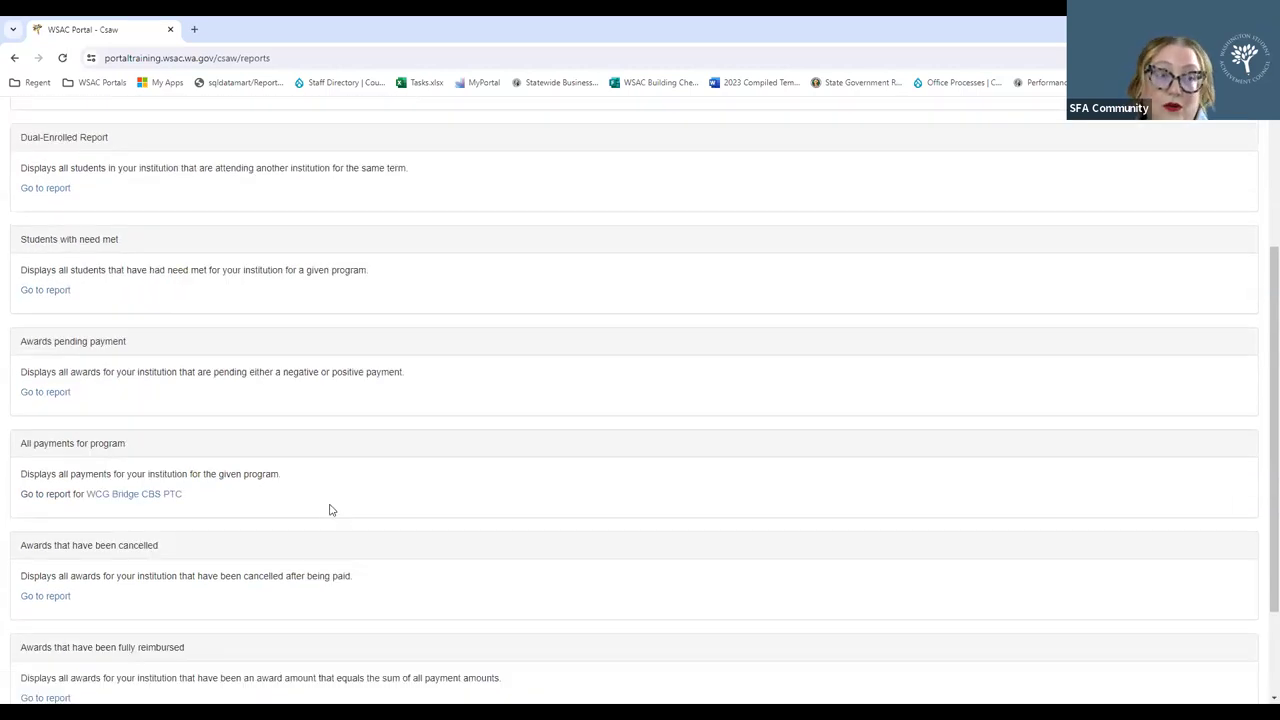
pyautogui.scroll(3, 334, 514)
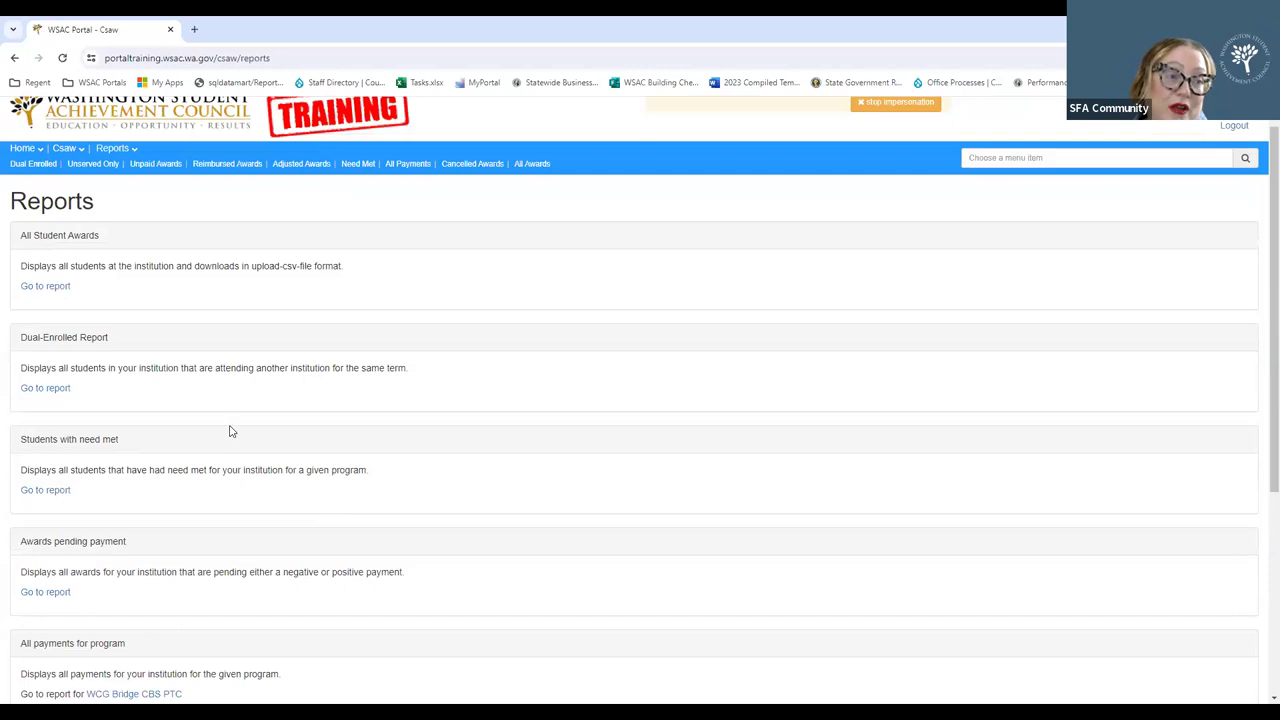
pyautogui.scroll(1, 215, 343)
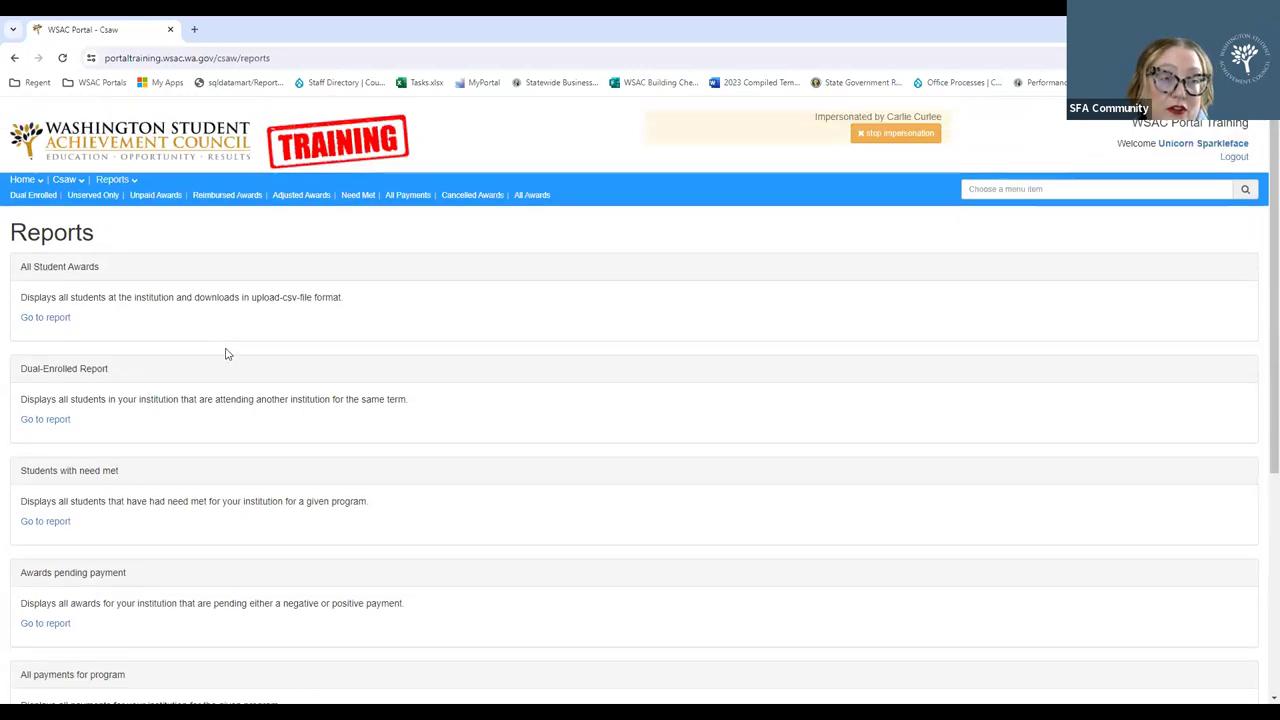
# From the edit "Student is Bridge Grant eligible but has not been awarded", sort the students by last name and open the first student's detail
pyautogui.click(72, 181)
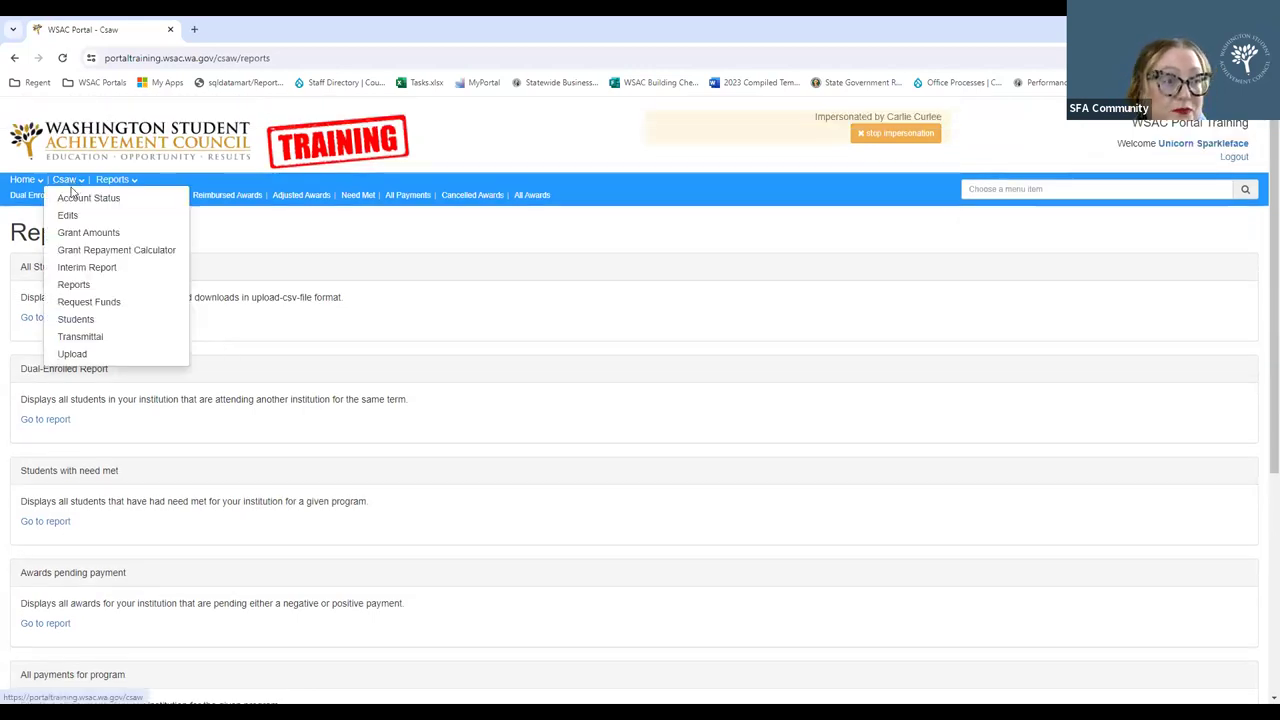
pyautogui.click(70, 216)
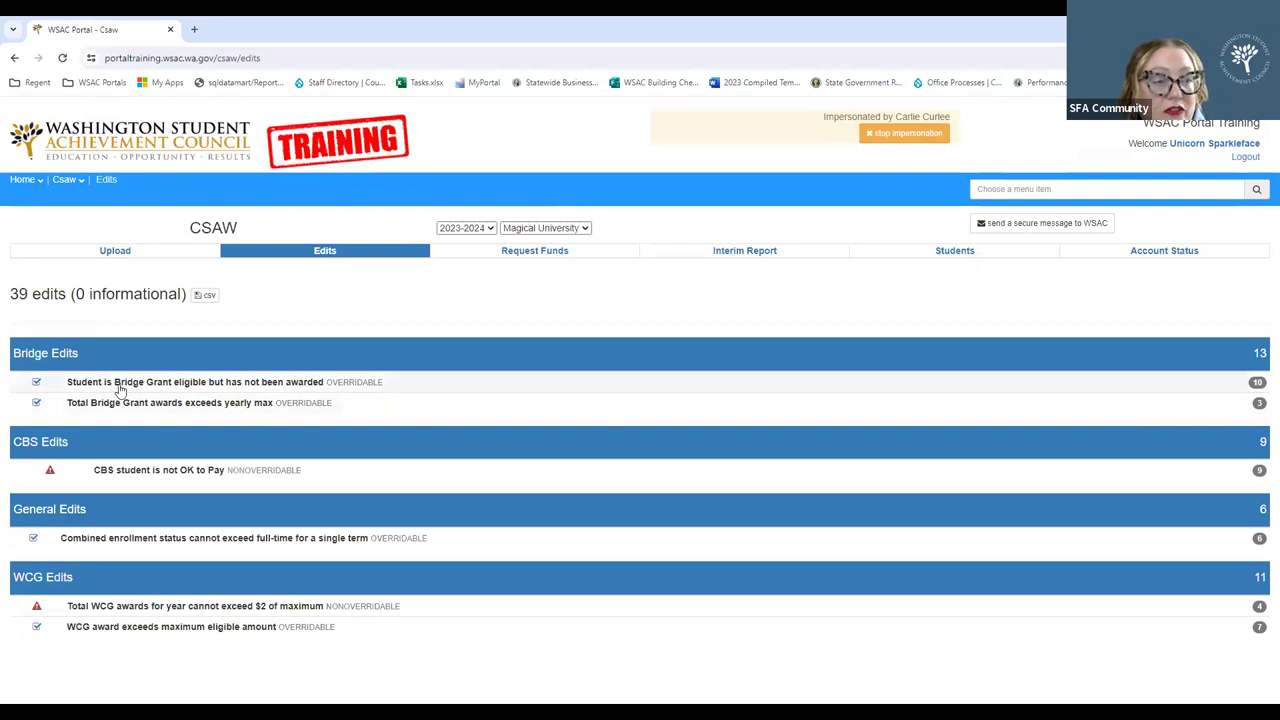
pyautogui.click(229, 386)
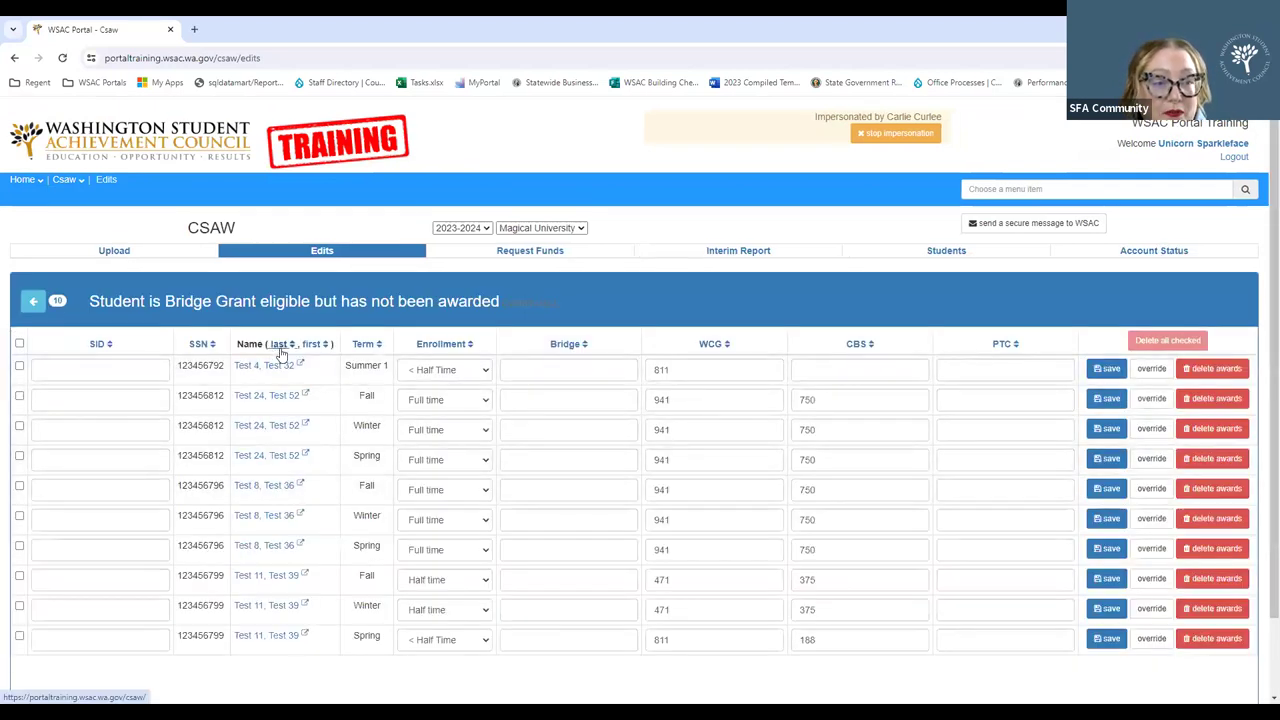
pyautogui.click(281, 344)
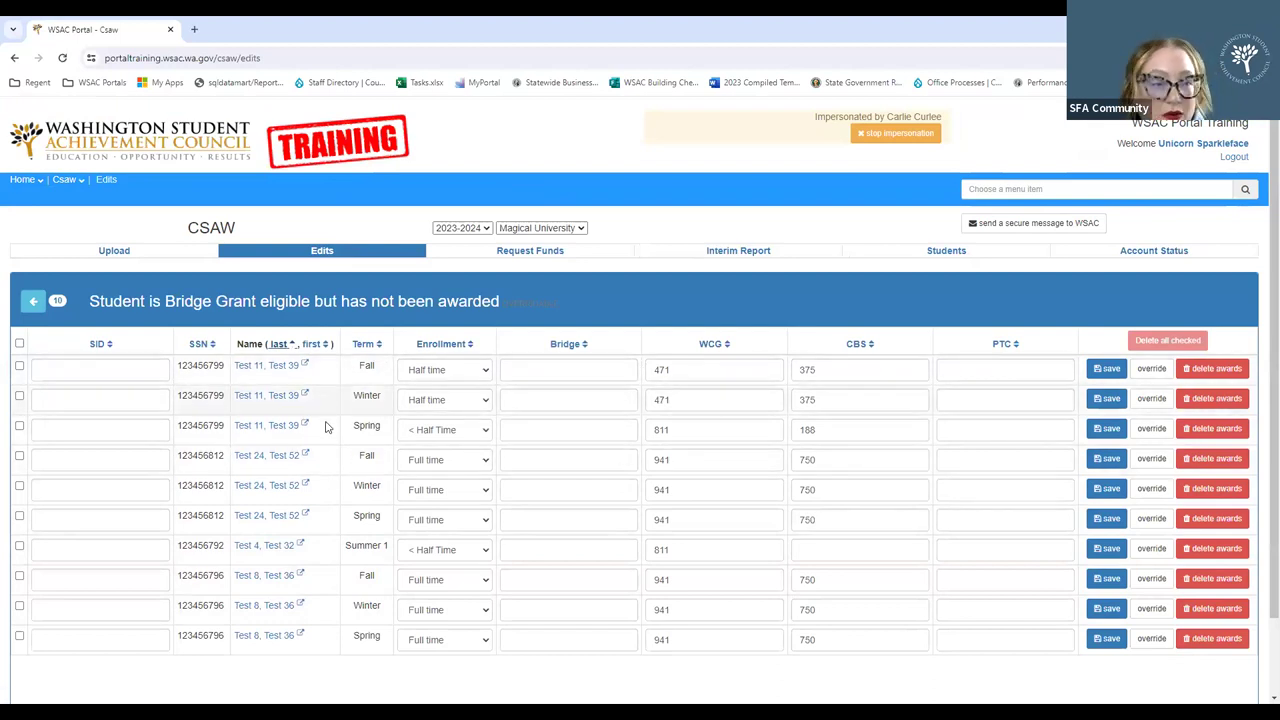
pyautogui.click(306, 367)
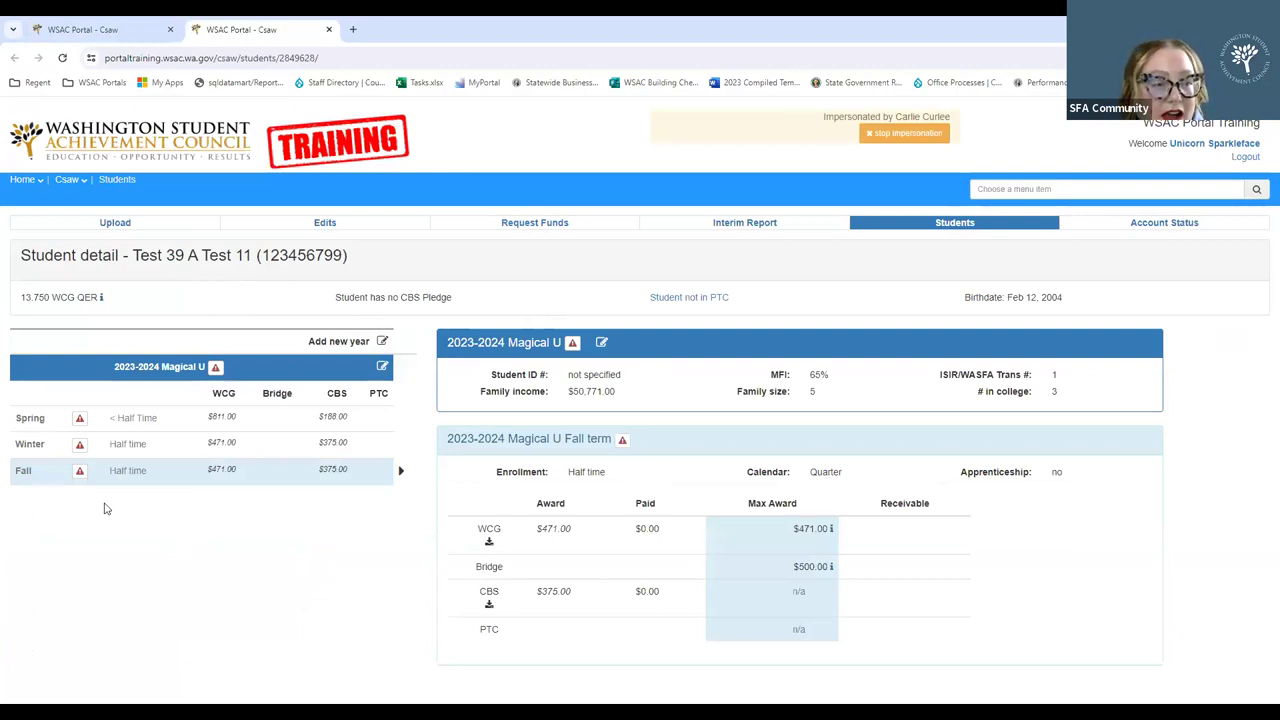
# Review the edits flagged on the student's Fall term and on the whole 2023-2024 year
pyautogui.click(80, 473)
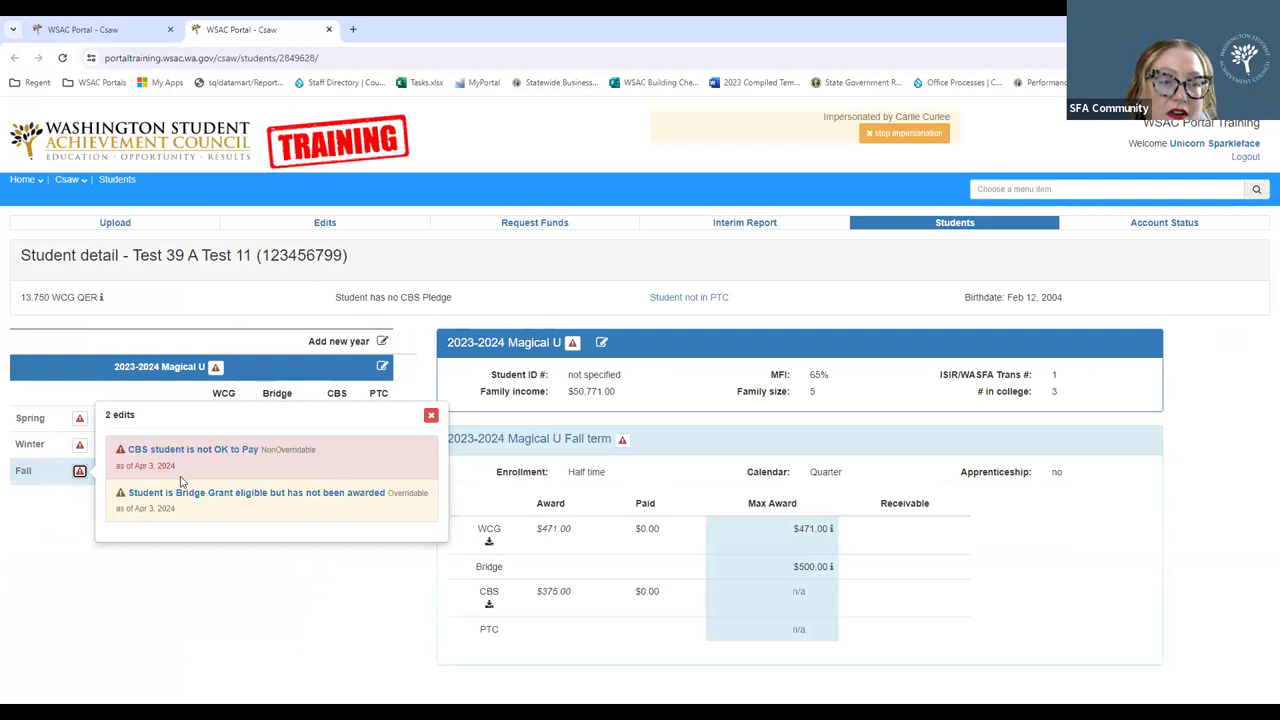
pyautogui.click(429, 416)
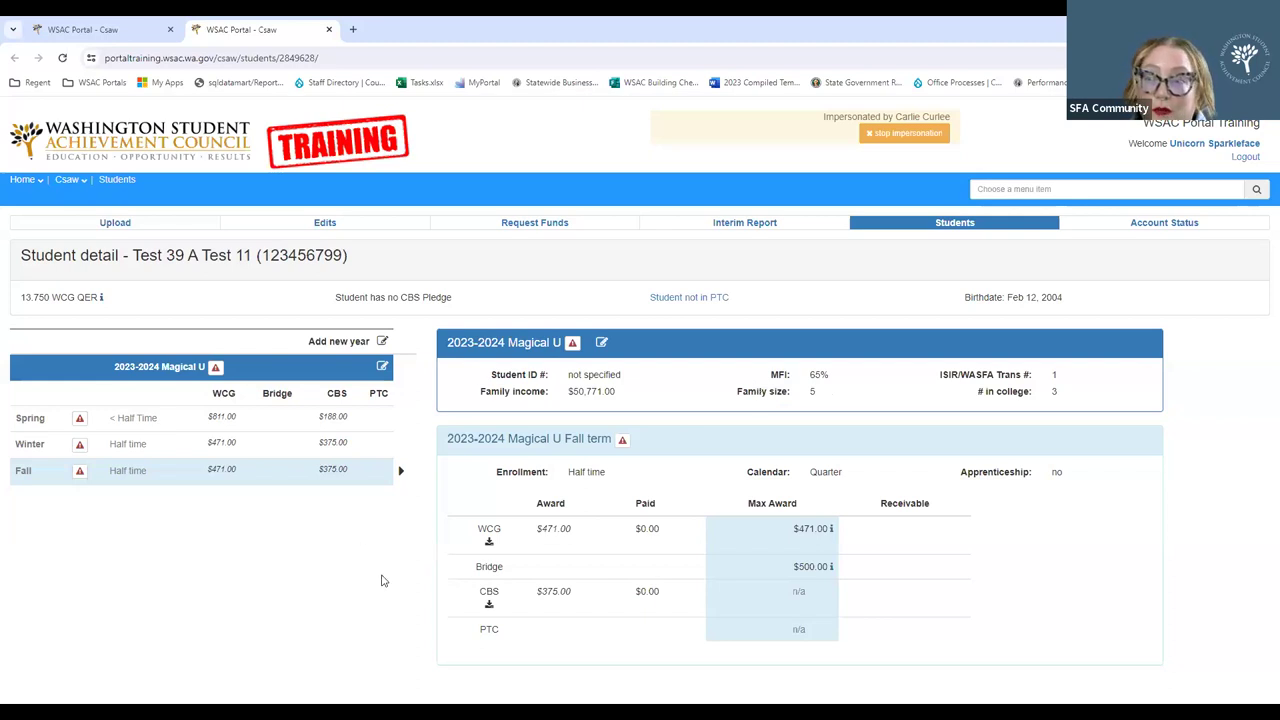
pyautogui.click(215, 368)
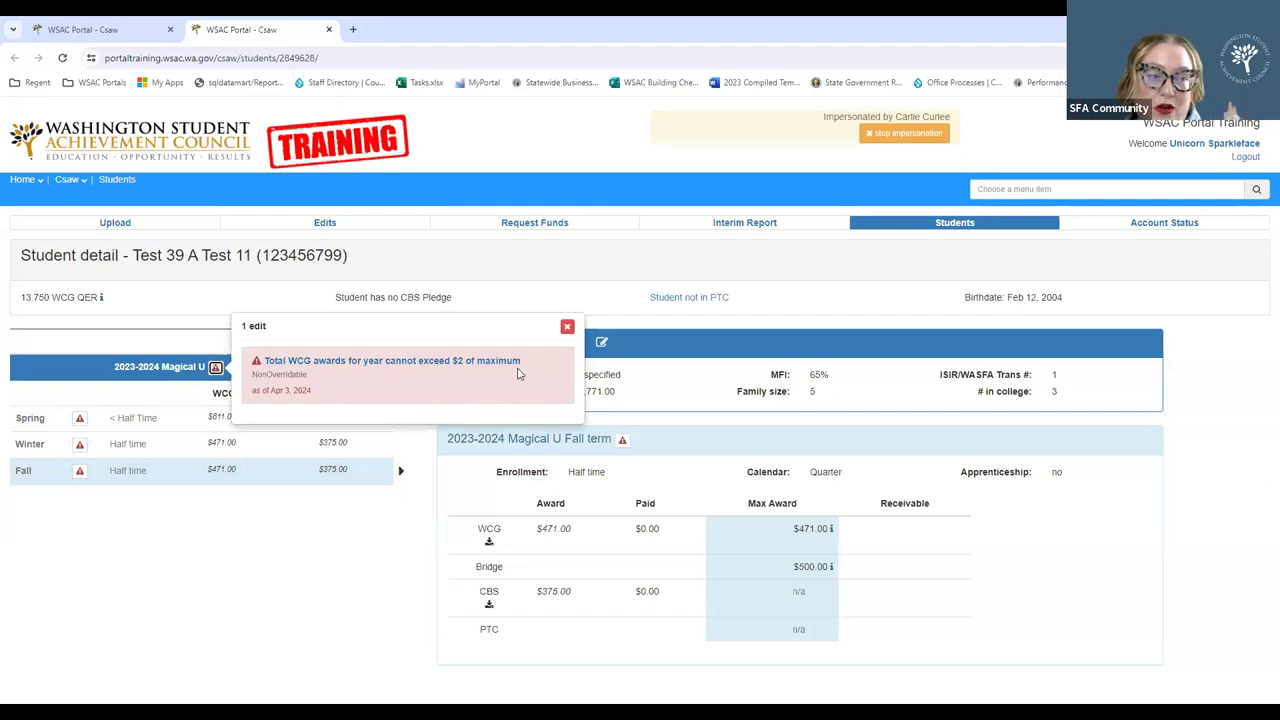
pyautogui.click(567, 326)
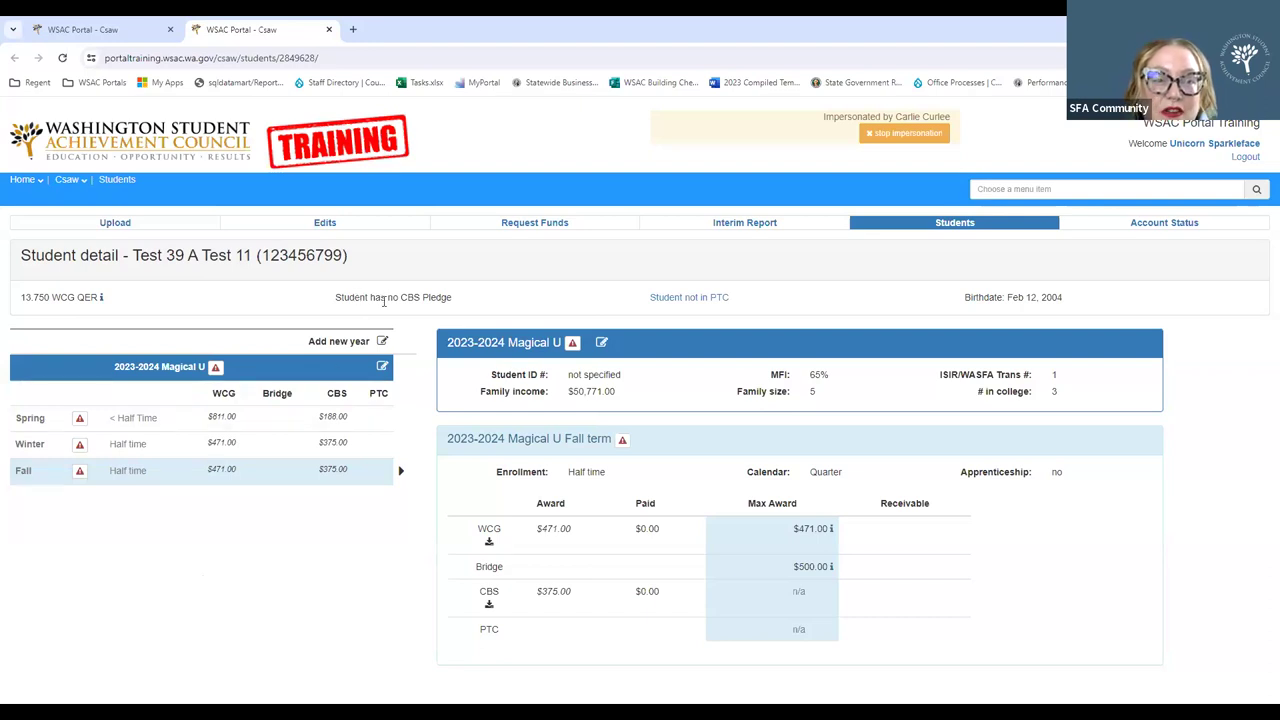
# Remove the CBS awards for Fall, Winter and Spring from the student's 2023-2024 record
pyautogui.click(383, 370)
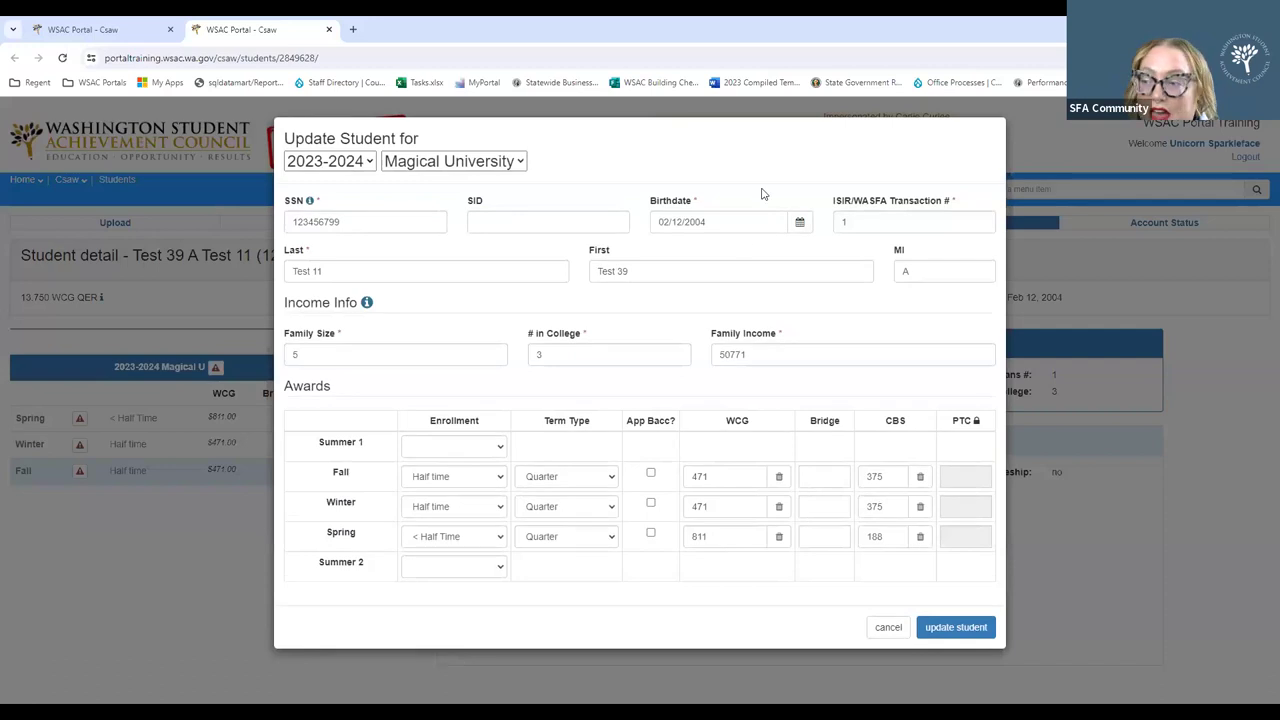
pyautogui.click(920, 476)
pyautogui.click(920, 506)
pyautogui.click(920, 536)
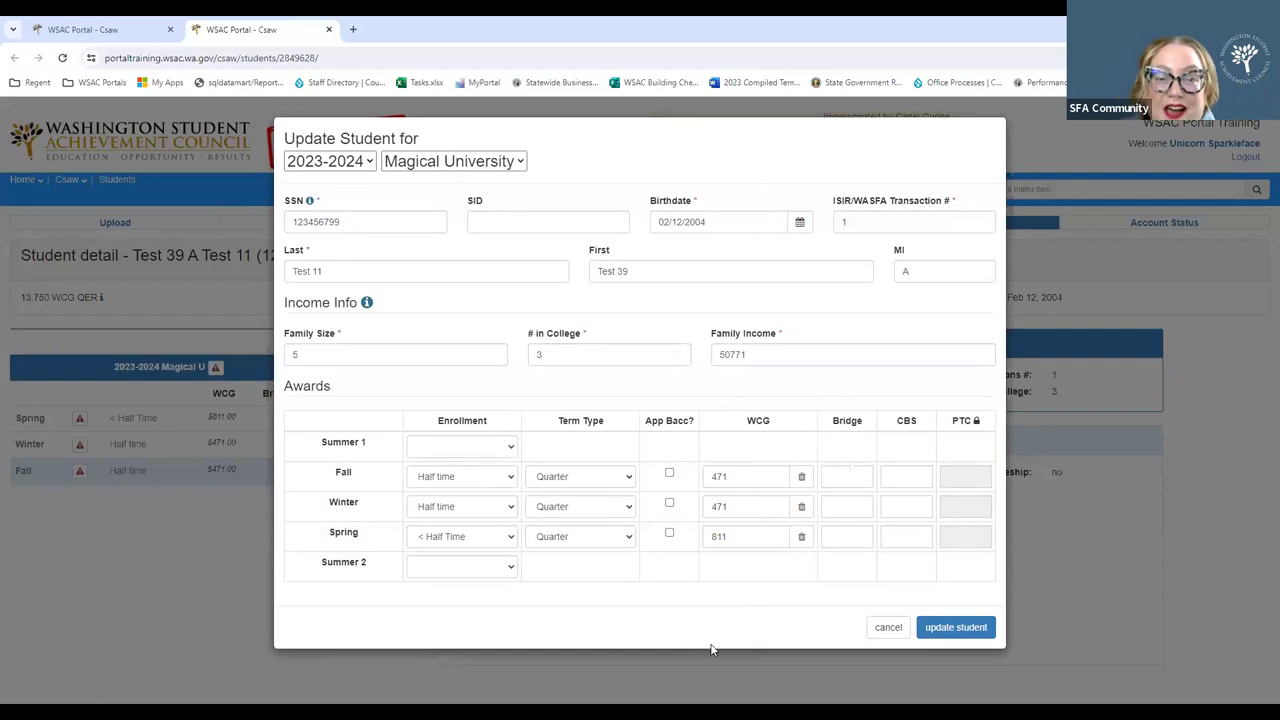
# Set the student's Fall Bridge award to 500 and save the updated student record
pyautogui.click(844, 476)
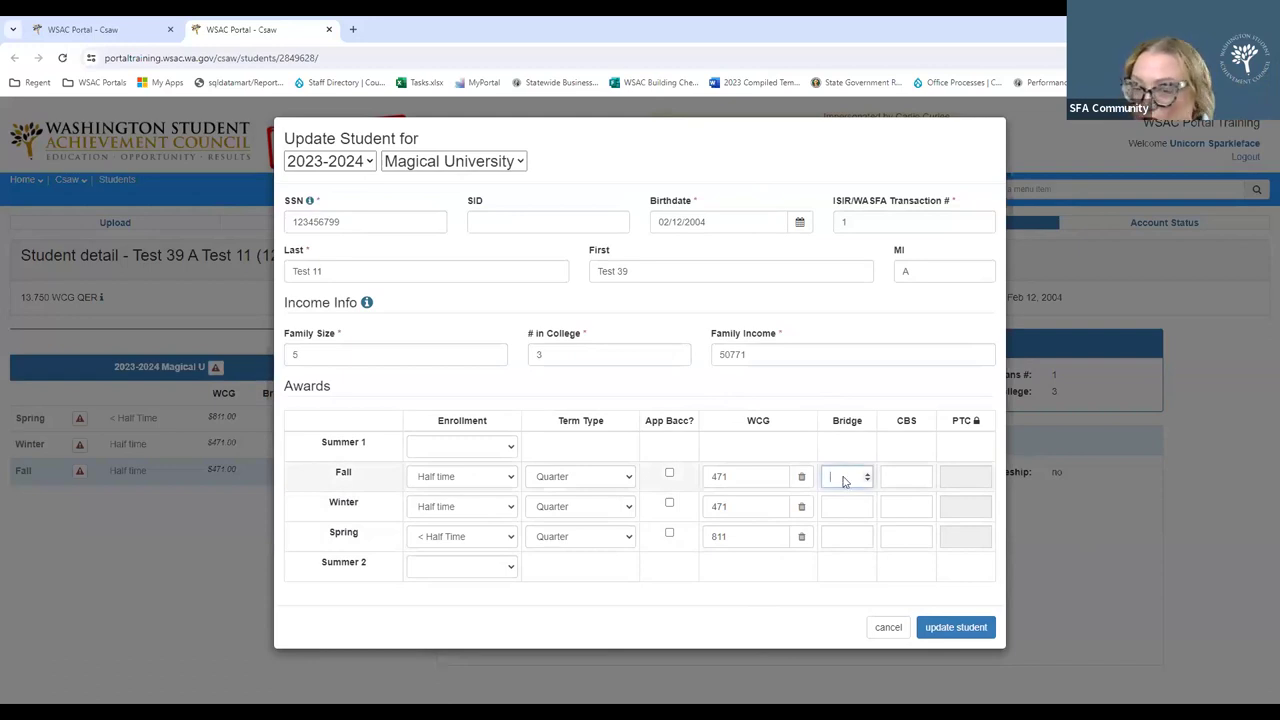
pyautogui.write('500')
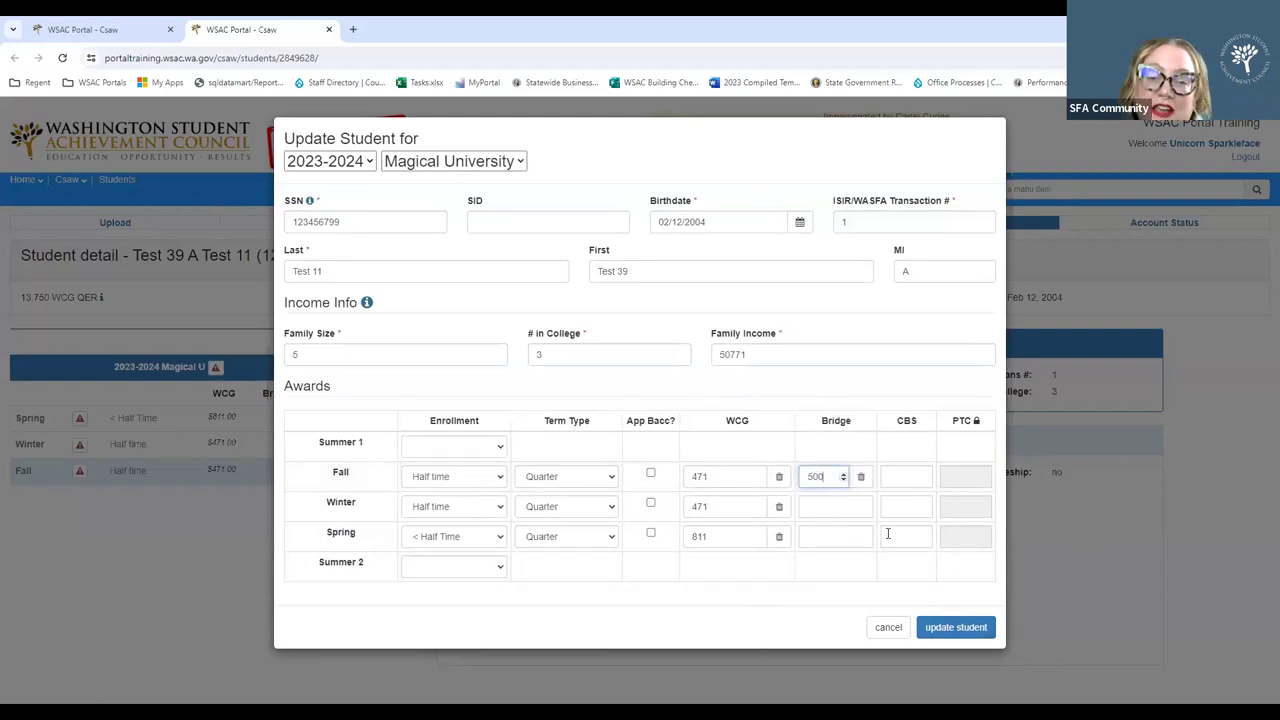
pyautogui.click(957, 631)
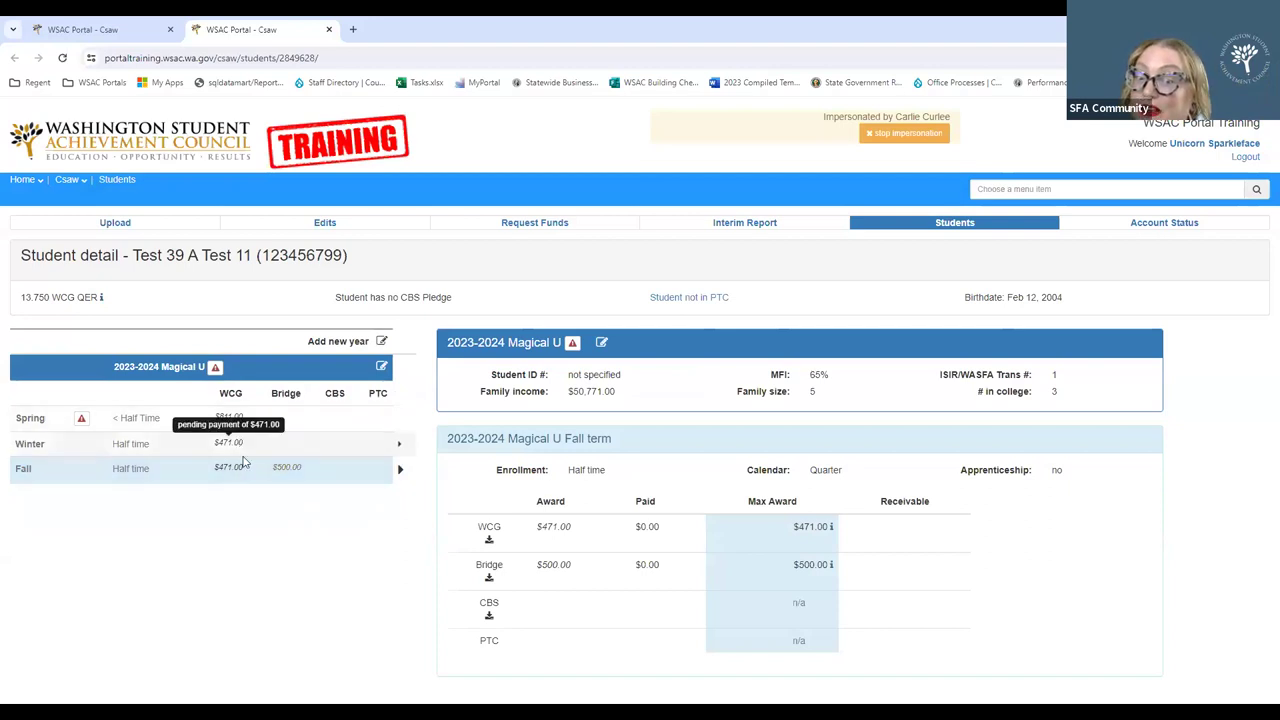
# Review the edits flagged on the Spring term and the 2023-2024 year, and compare the Winter and Spring WCG awards with their maximums
pyautogui.click(81, 419)
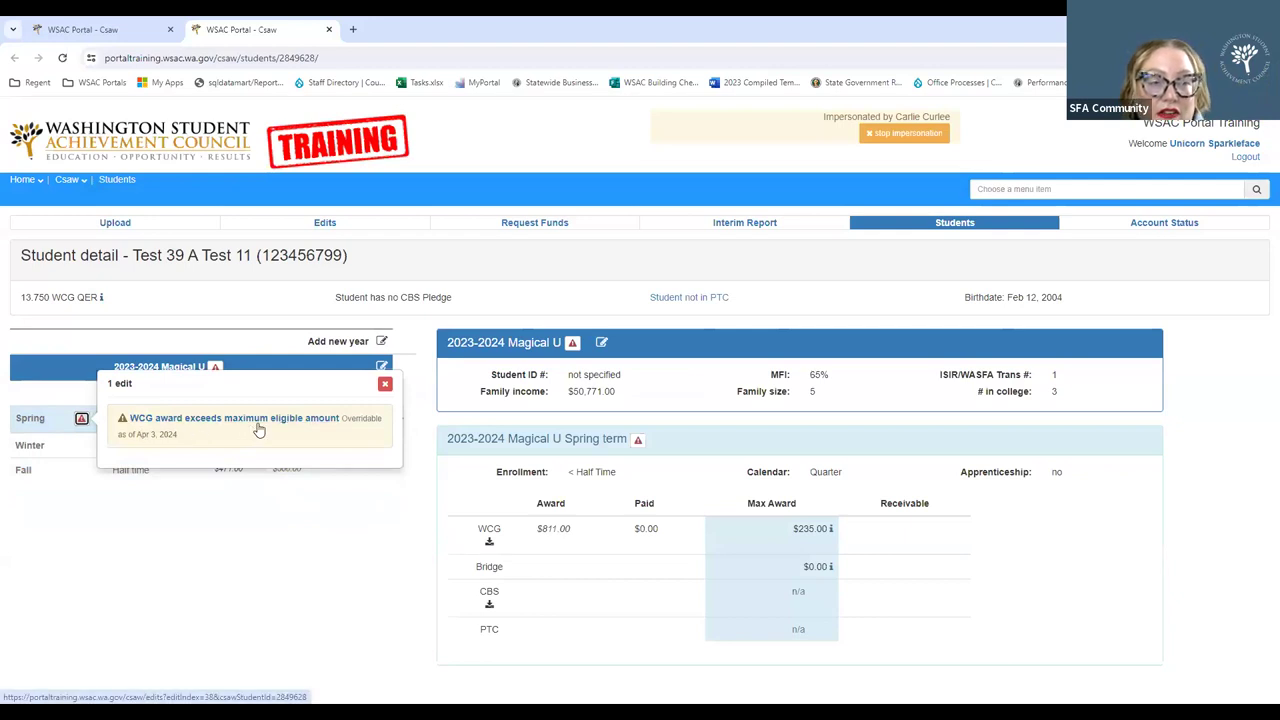
pyautogui.click(385, 384)
pyautogui.click(214, 369)
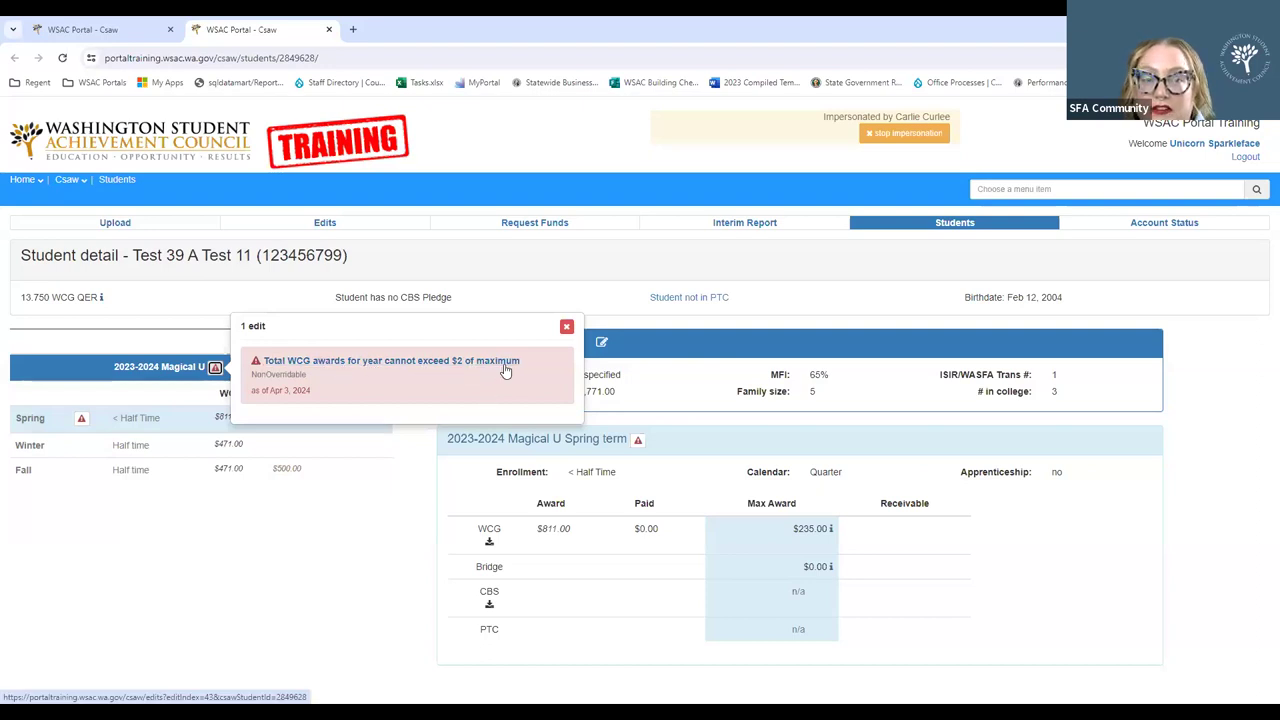
pyautogui.click(566, 330)
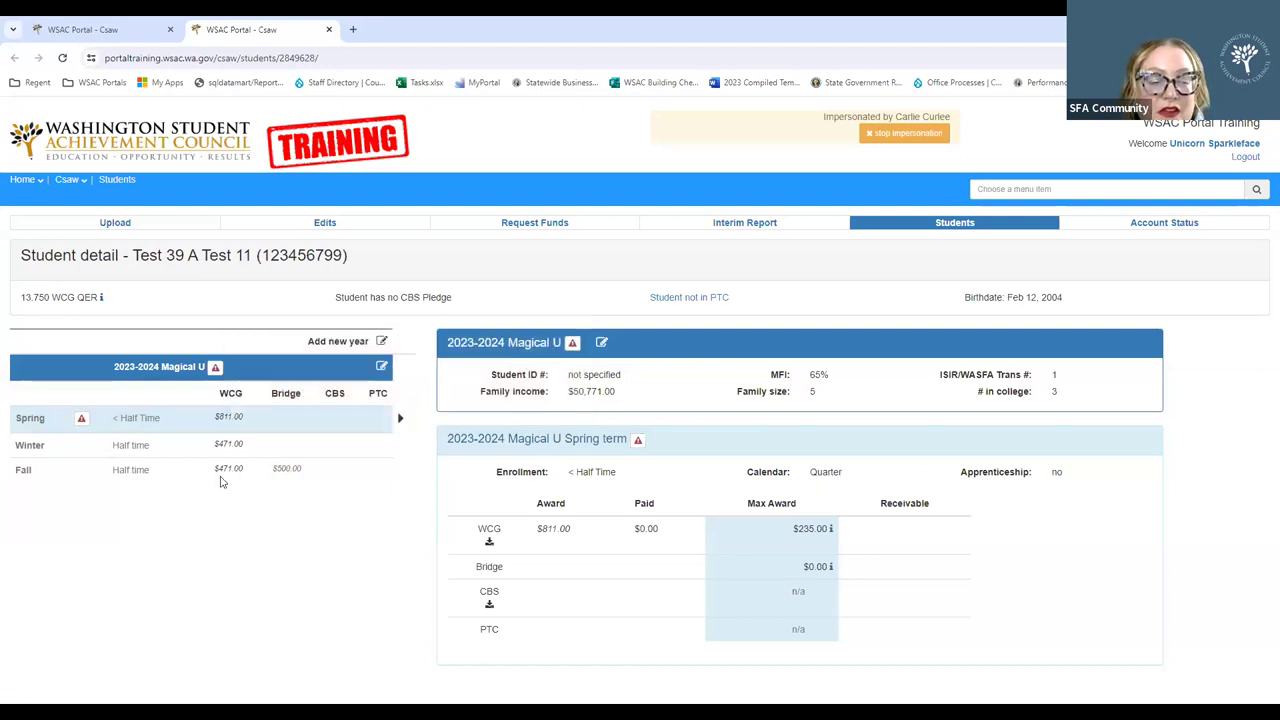
pyautogui.click(203, 421)
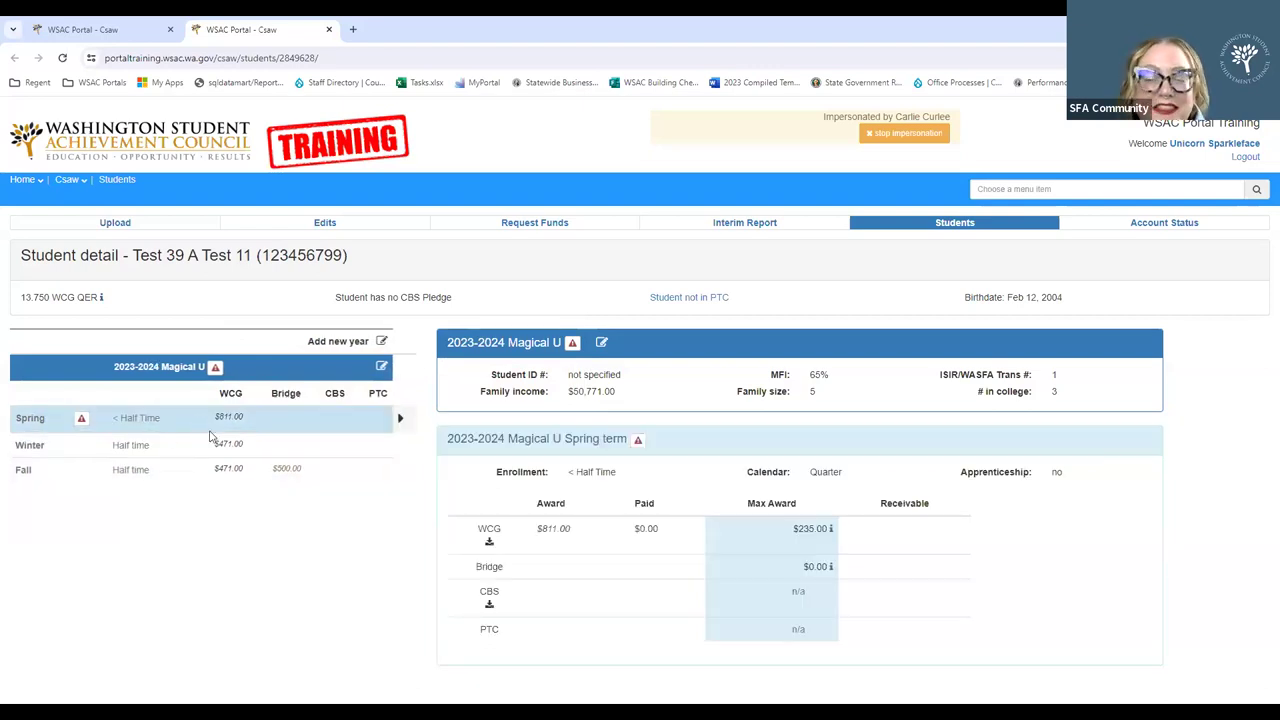
pyautogui.moveTo(224, 462)
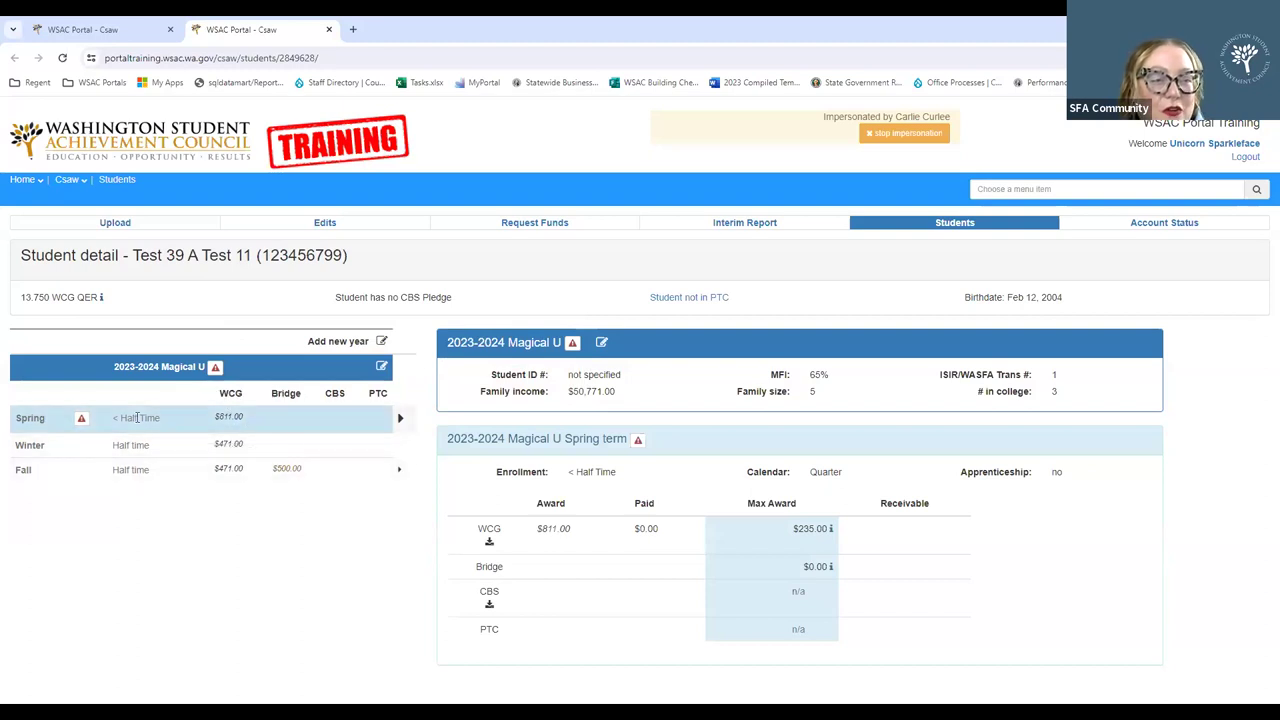
pyautogui.click(252, 453)
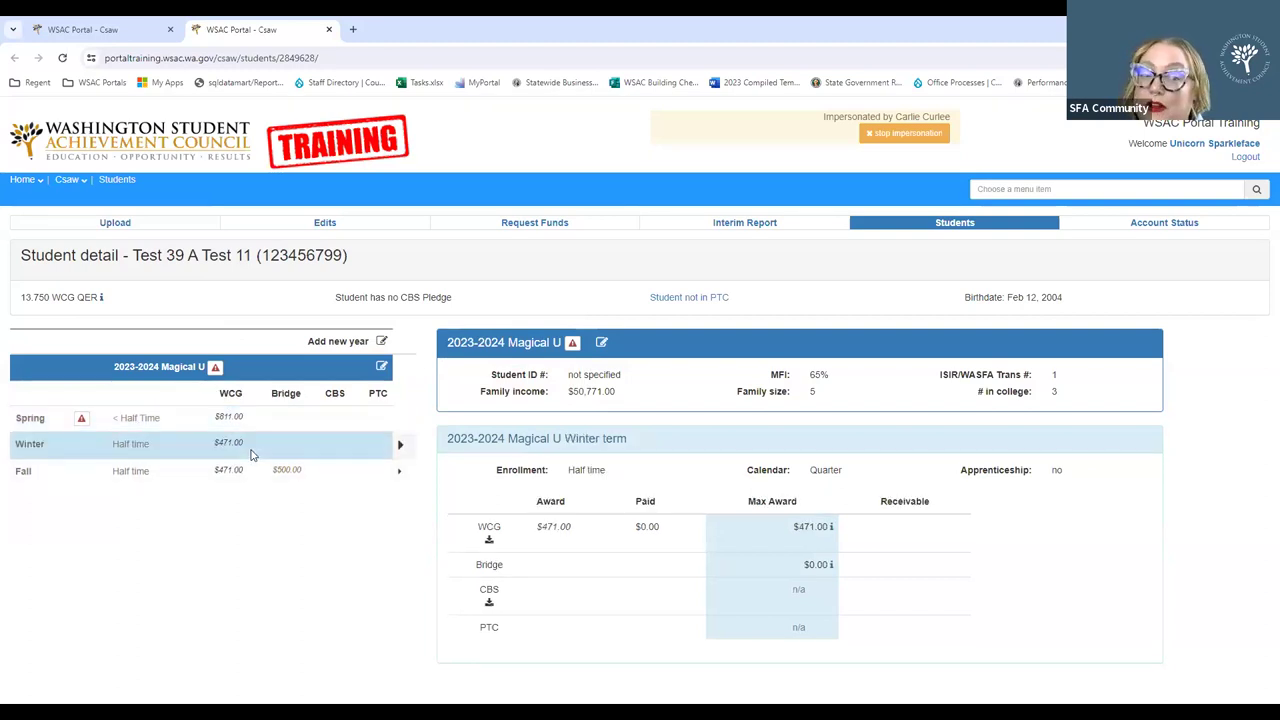
pyautogui.click(248, 424)
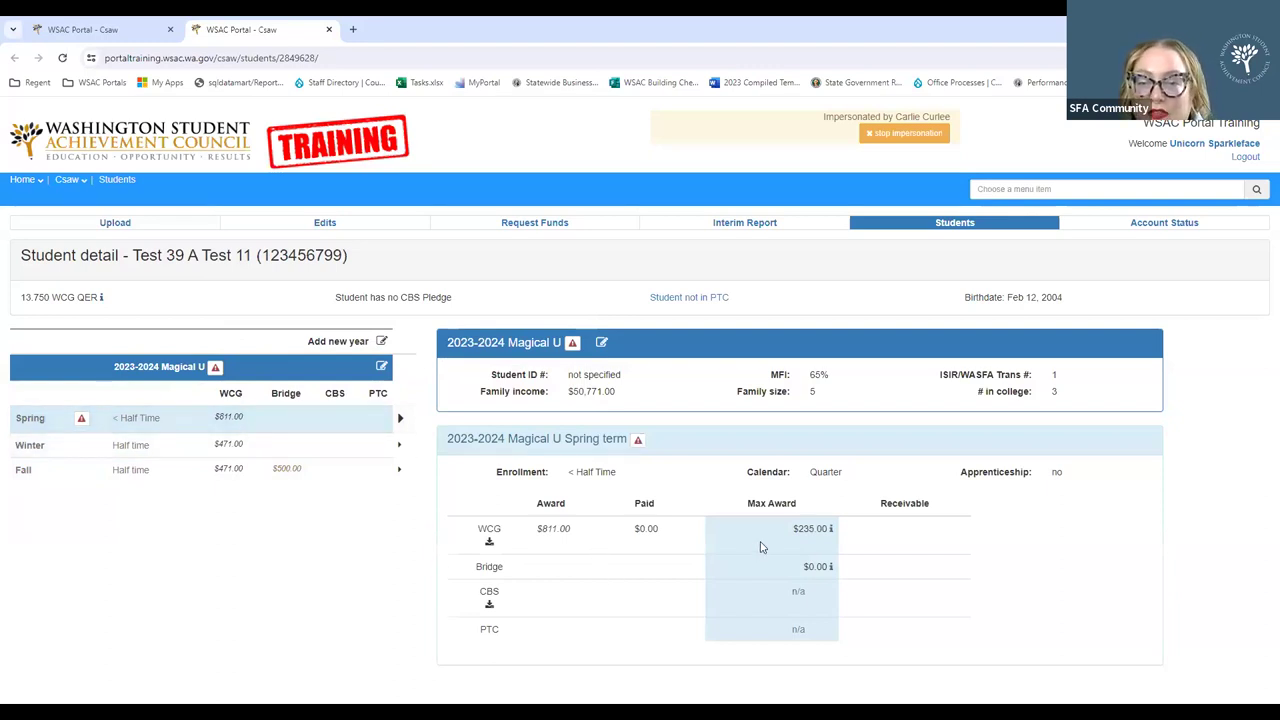
# Set the student's Spring WCG award to 235 and save the updated student record
pyautogui.moveTo(810, 529)
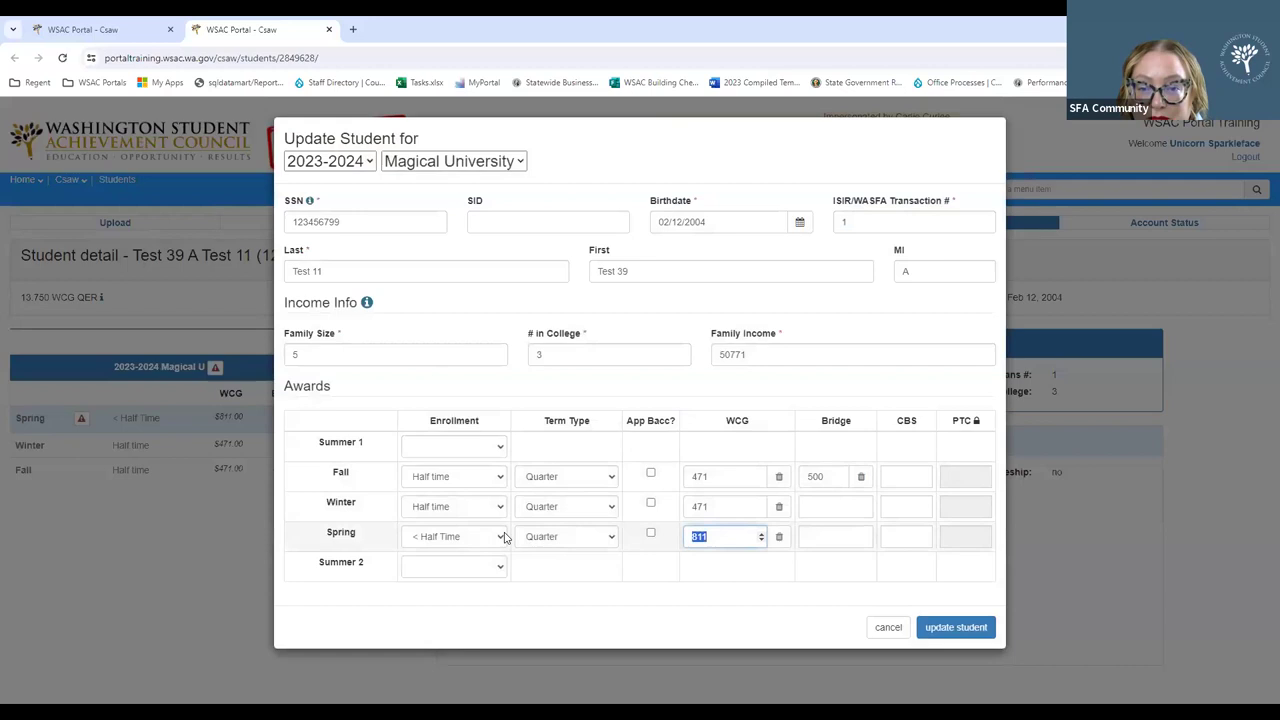
pyautogui.write('235')
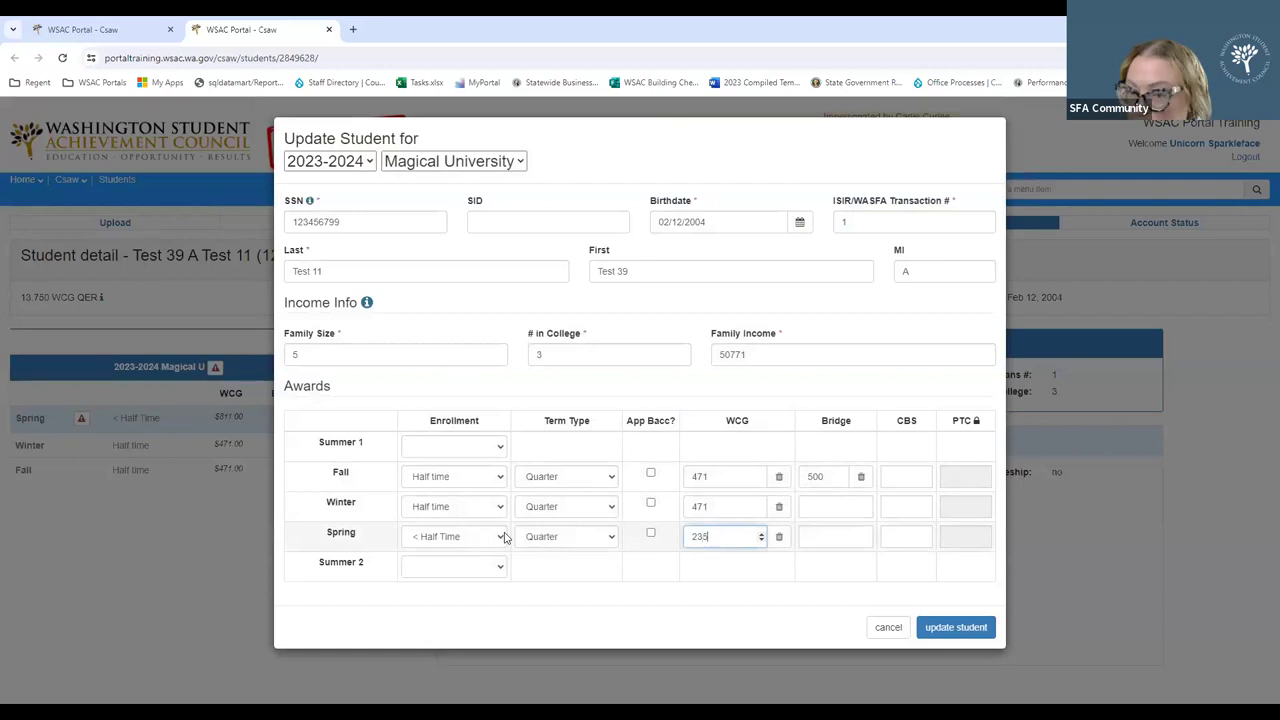
pyautogui.click(955, 627)
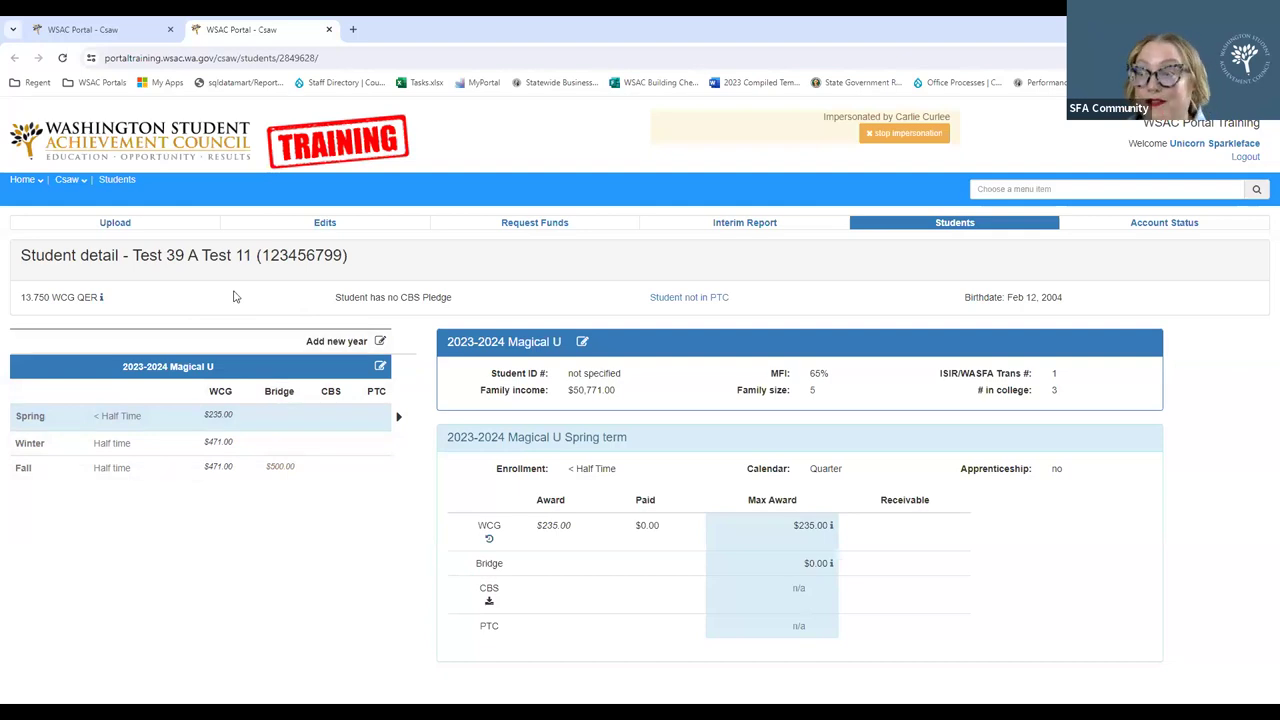
# Close the student detail, refresh the edits, and open the Summer 1 student's detail from "Student is Bridge Grant eligible but has not been awarded"
pyautogui.click(329, 30)
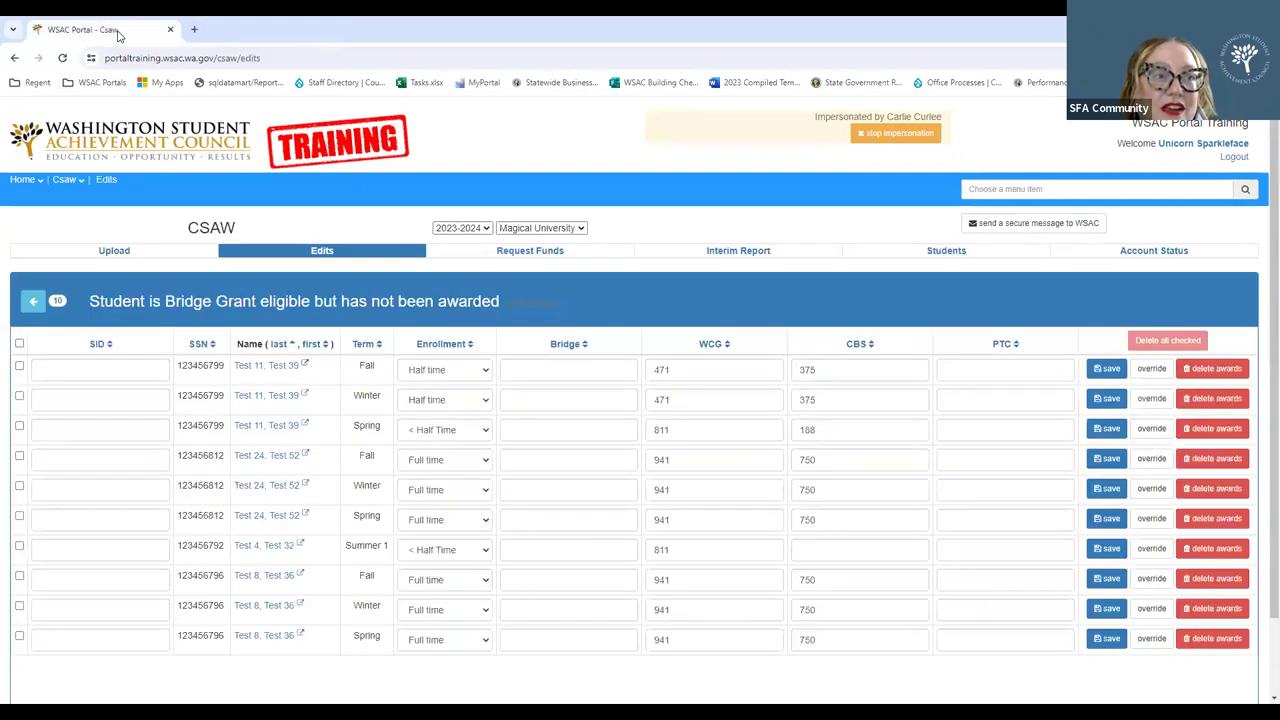
pyautogui.click(62, 58)
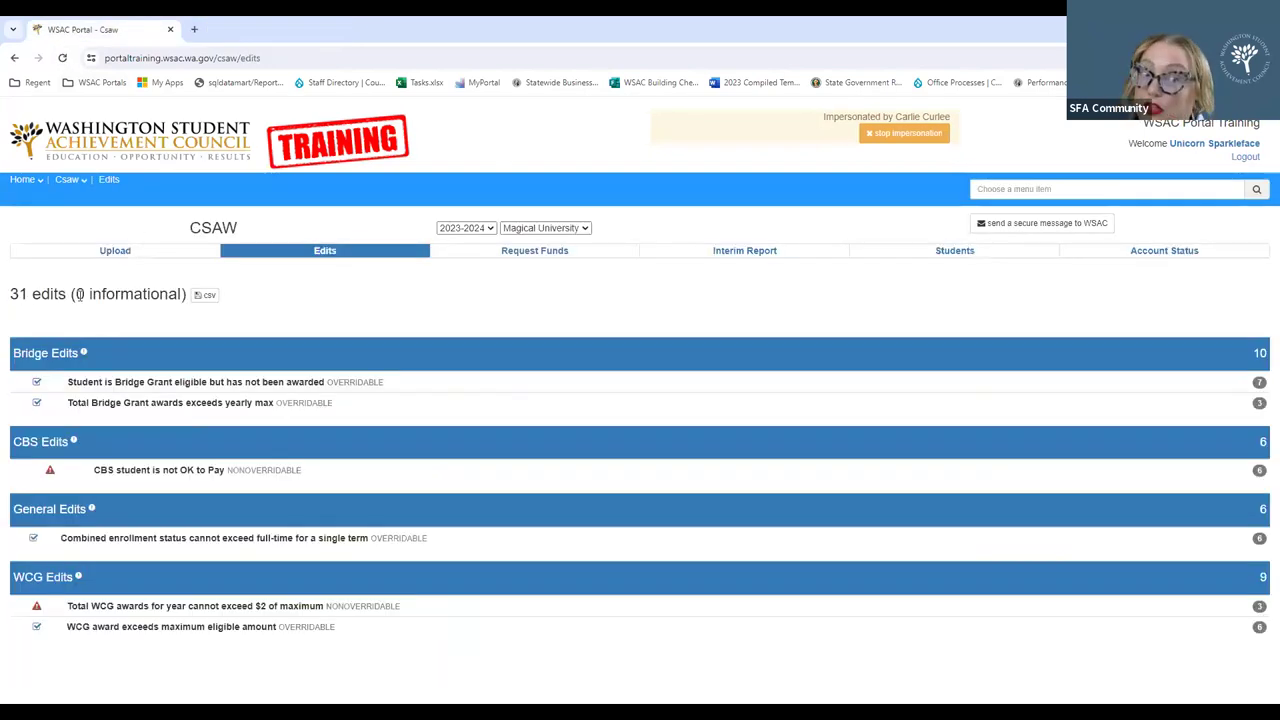
pyautogui.click(288, 387)
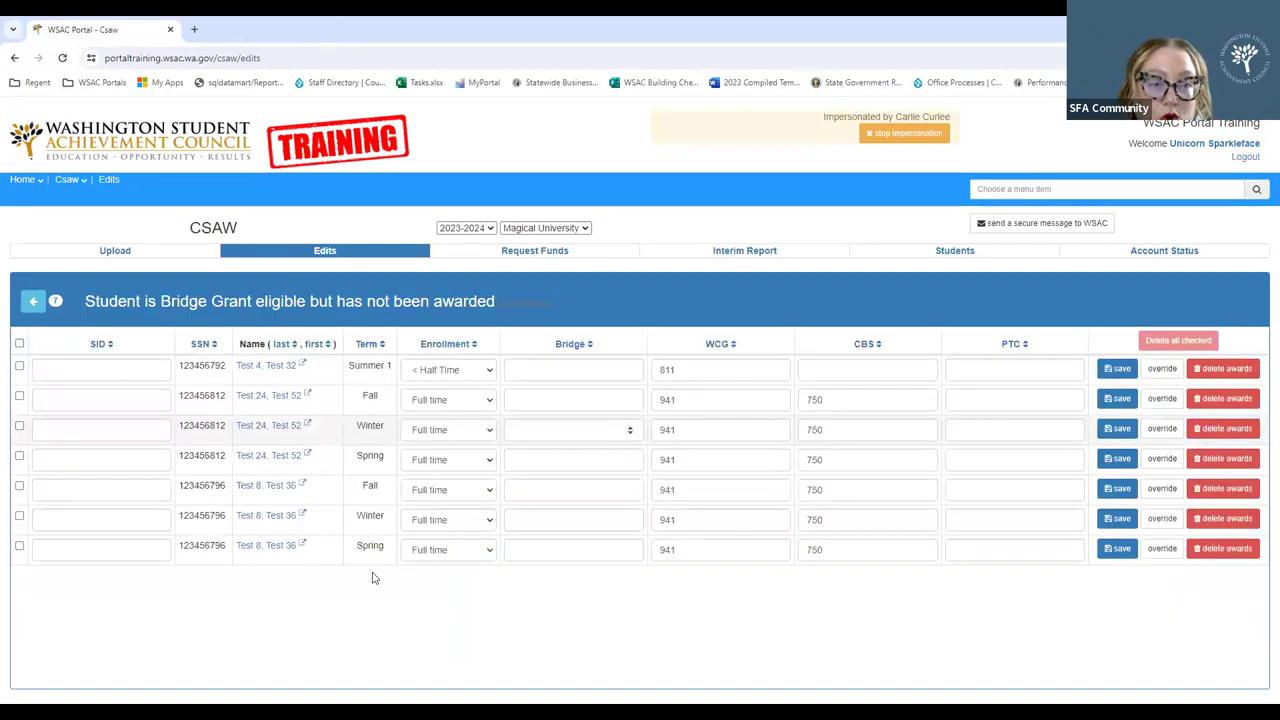
pyautogui.click(303, 365)
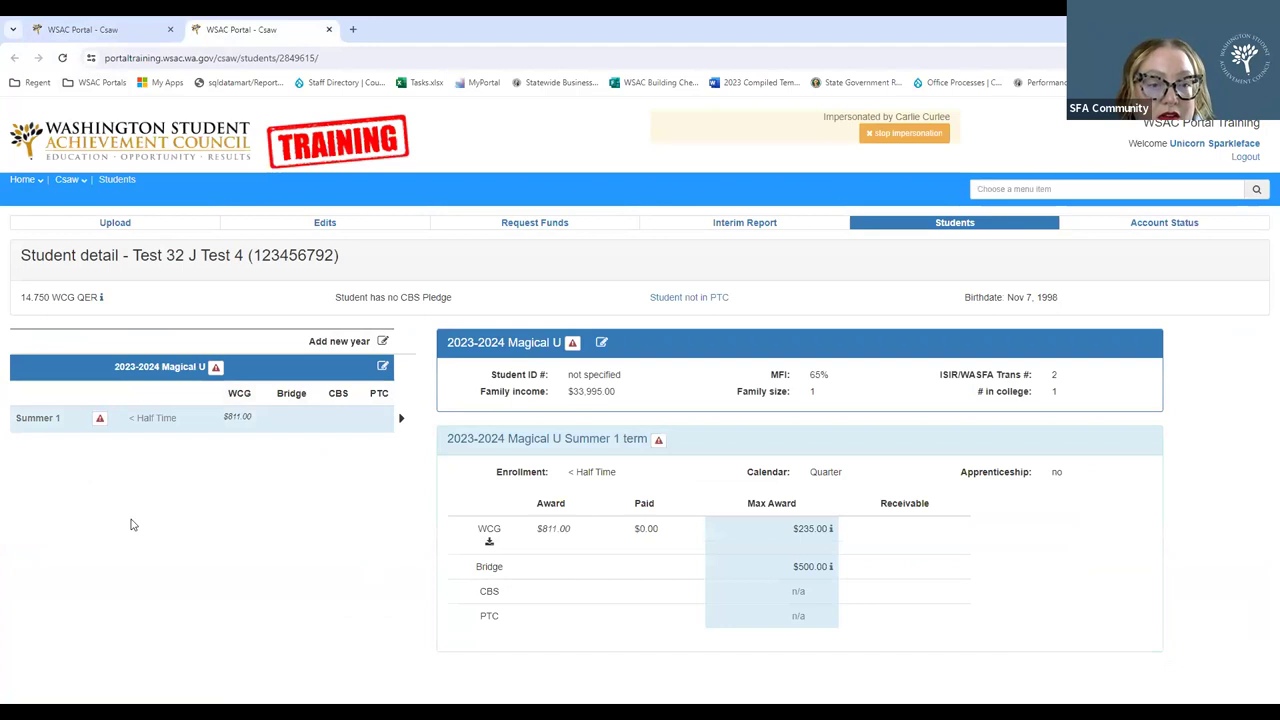
# Review the edits flagged on the student's Summer 1 term and on the whole 2023-2024 year
pyautogui.click(100, 420)
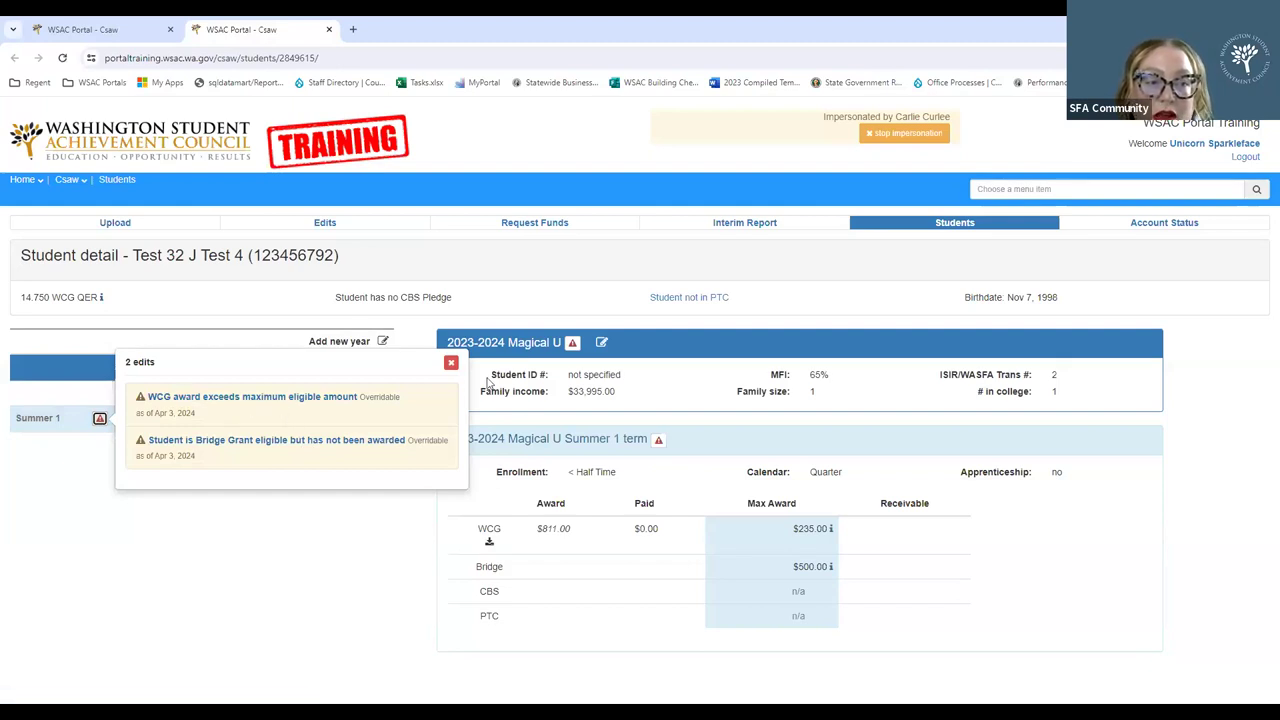
pyautogui.click(451, 362)
pyautogui.click(215, 367)
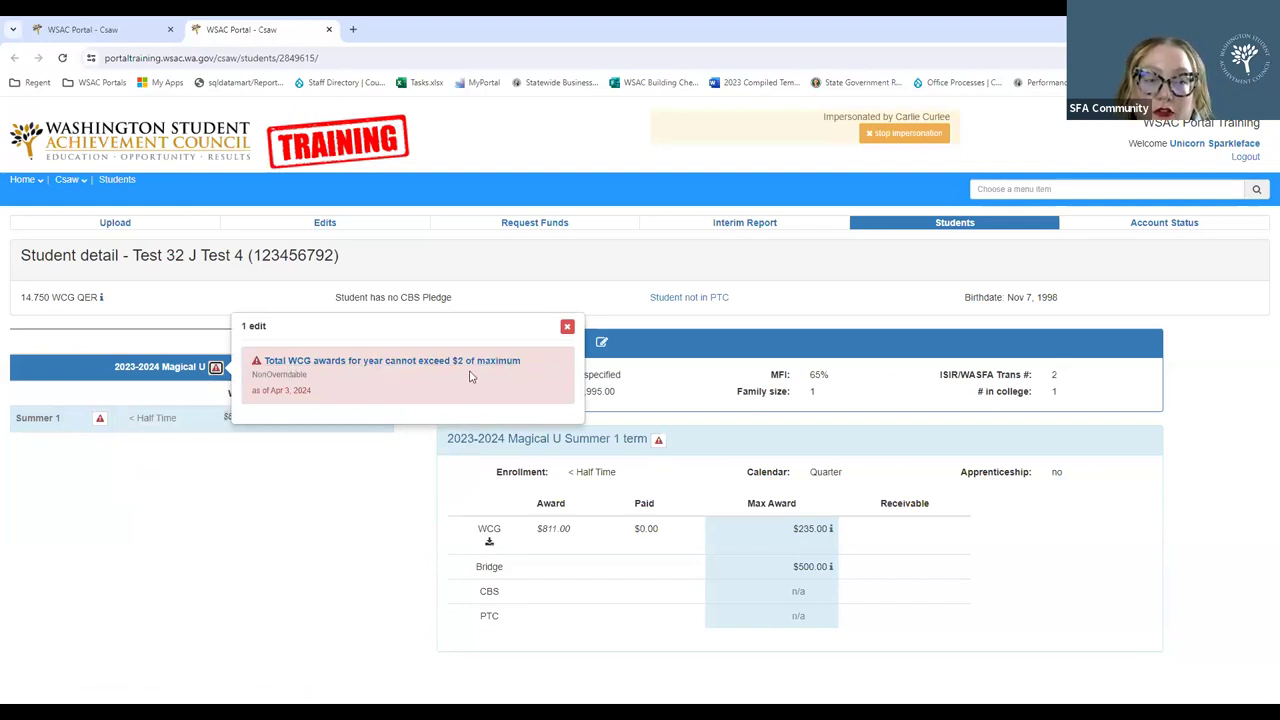
pyautogui.click(567, 326)
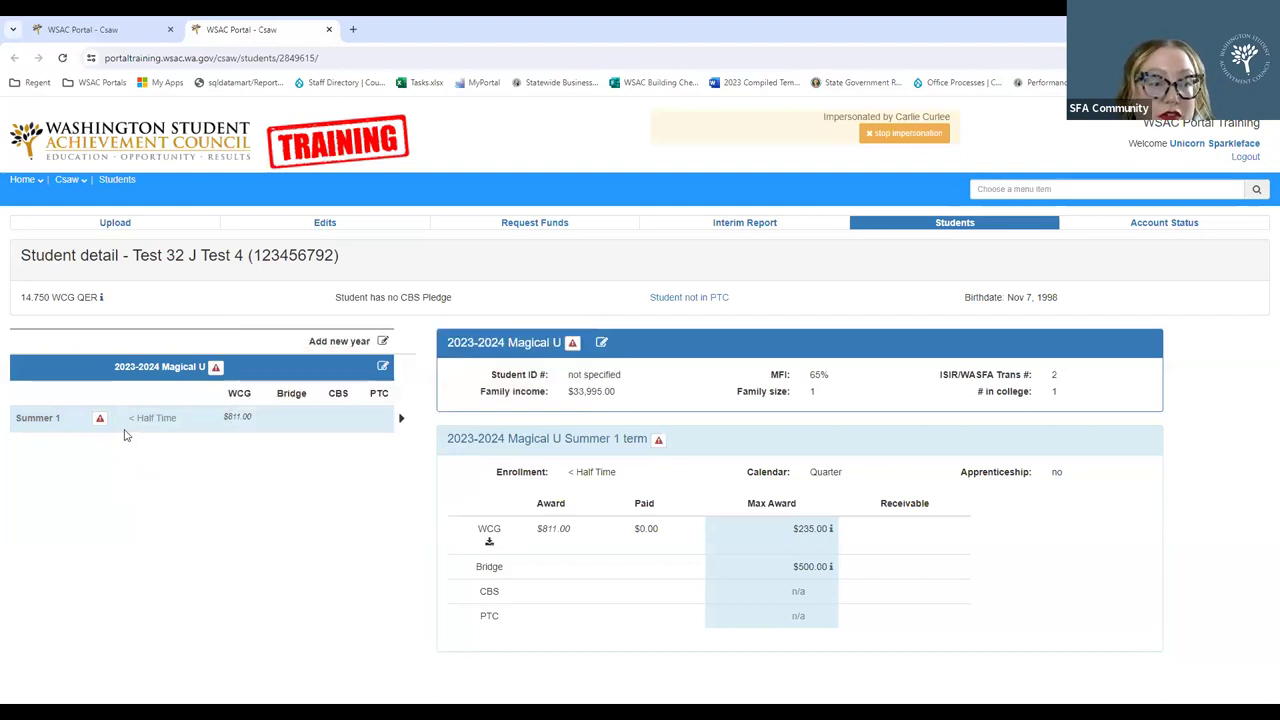
pyautogui.click(100, 420)
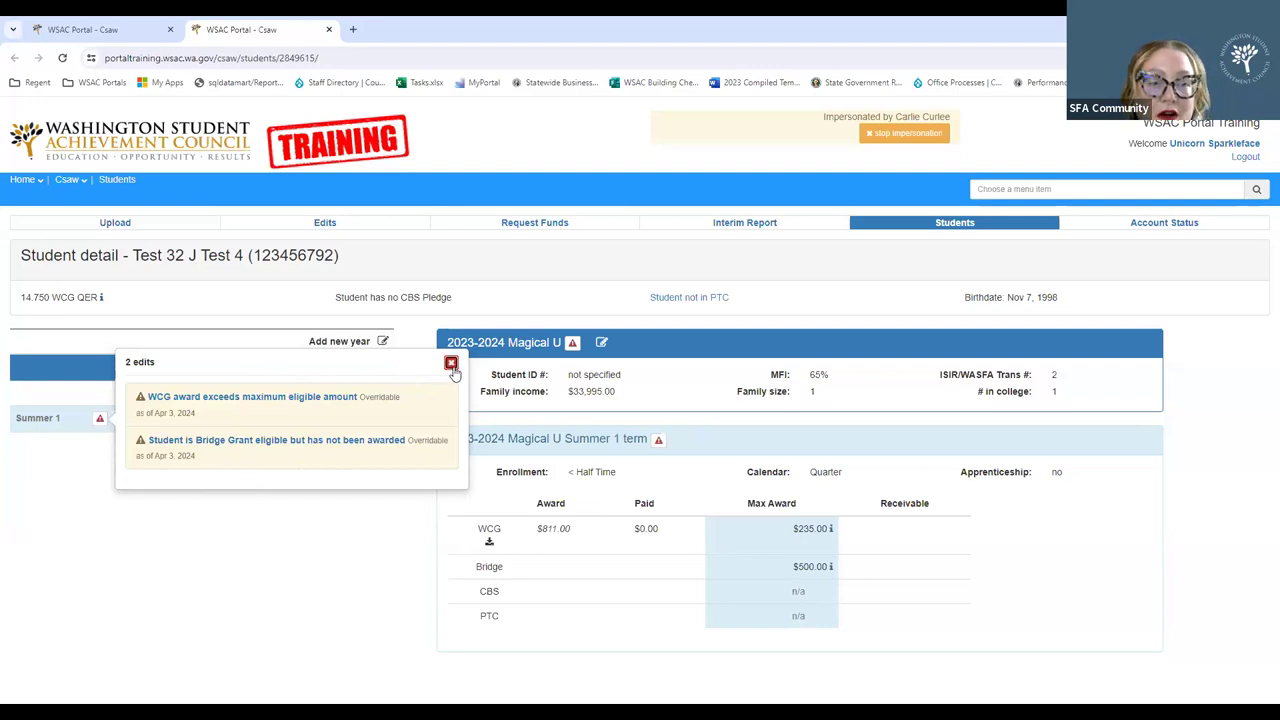
pyautogui.click(451, 364)
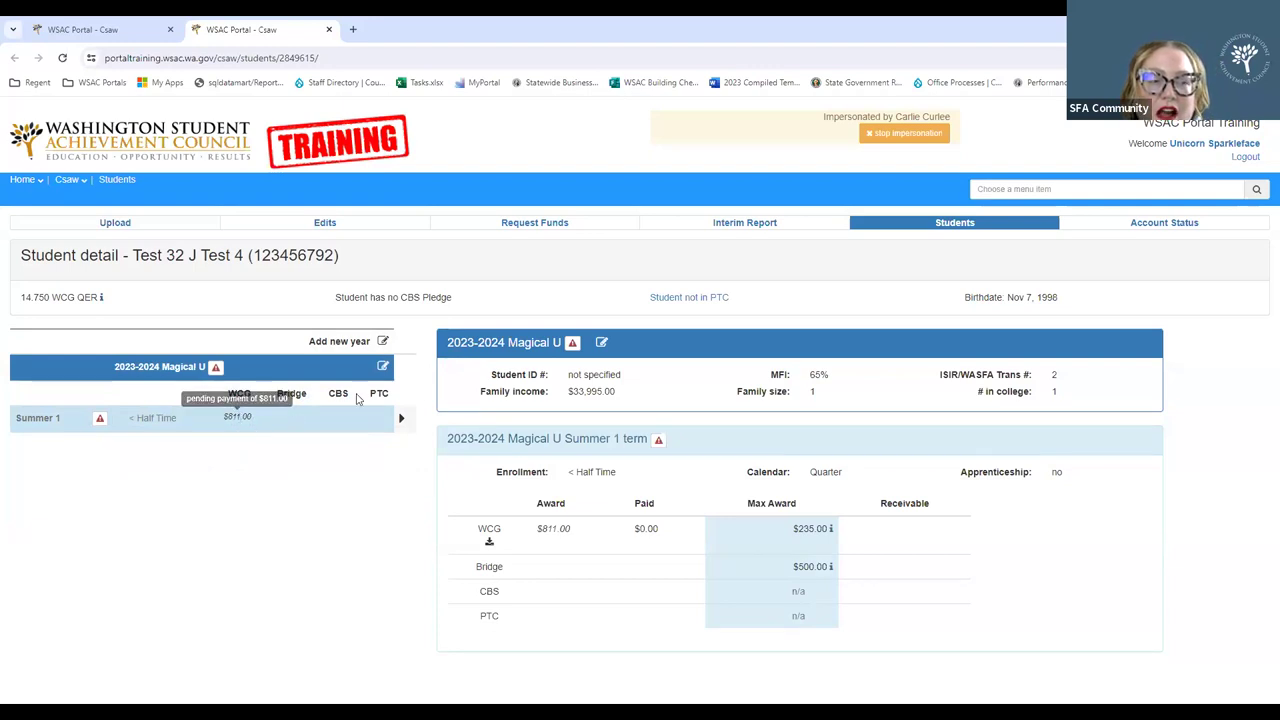
# Open the Summer 1 student's 2023-2024 record for editing
pyautogui.click(383, 368)
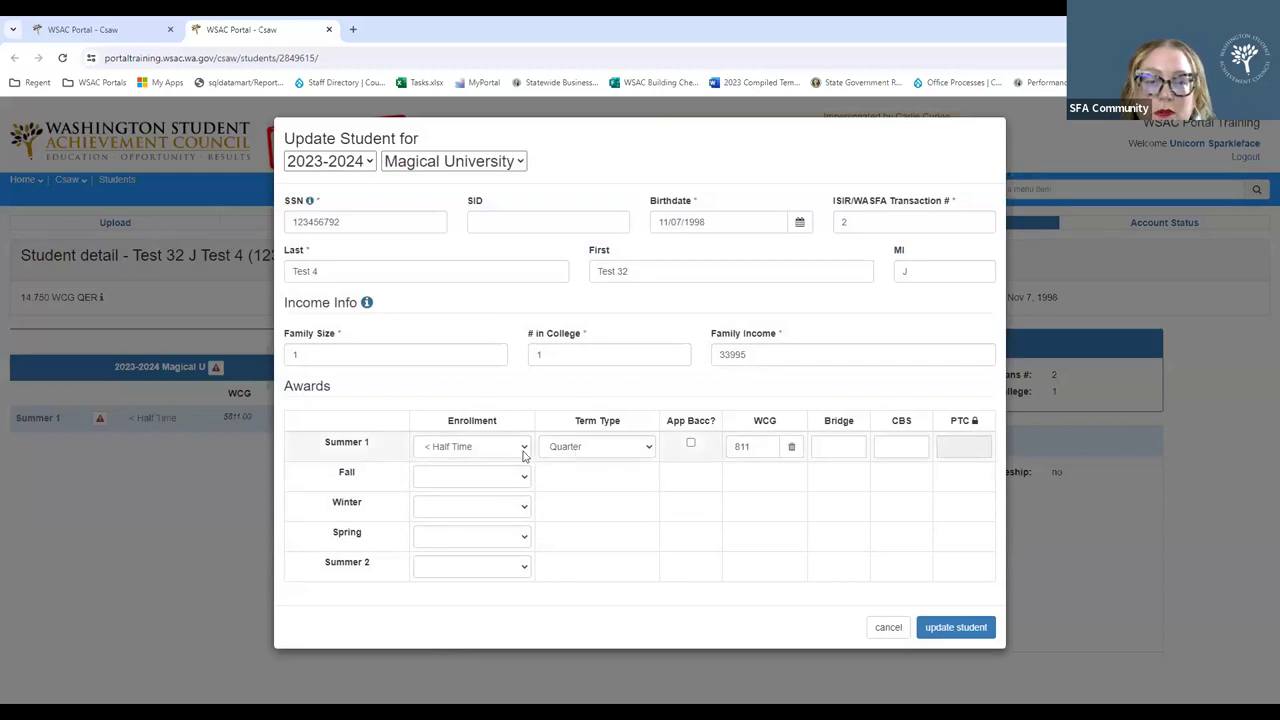
pyautogui.click(522, 447)
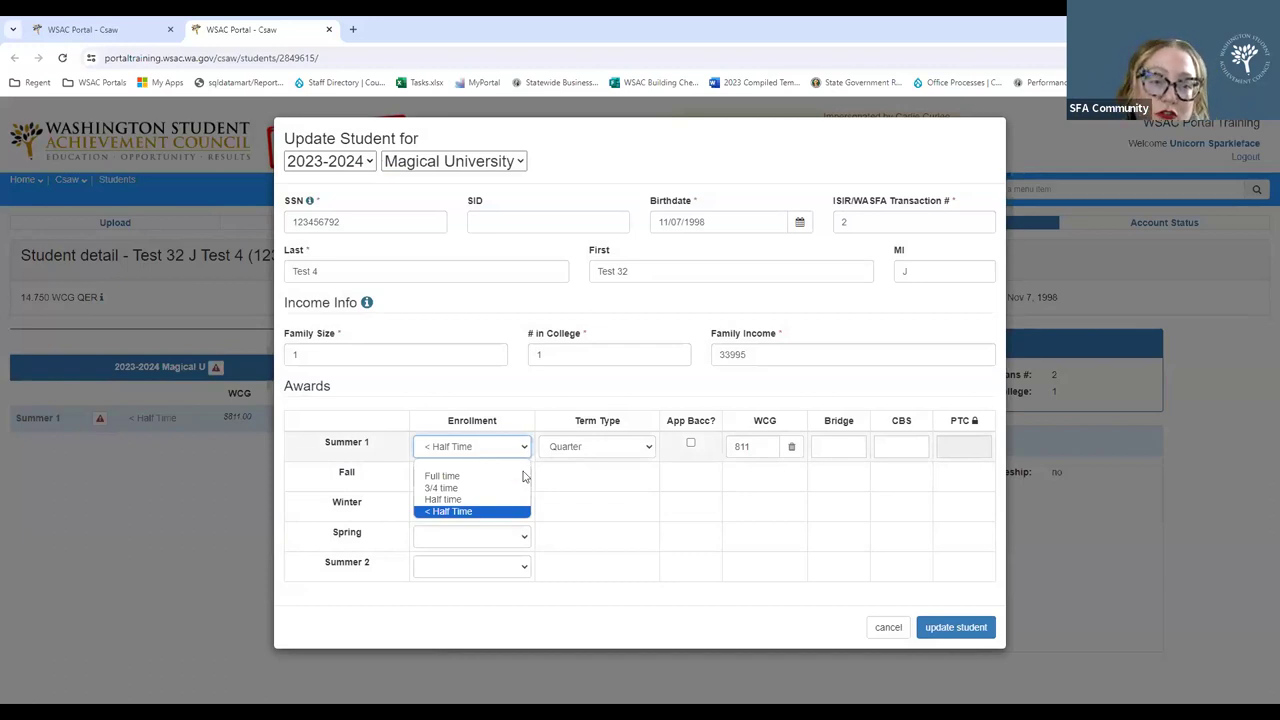
pyautogui.click(509, 477)
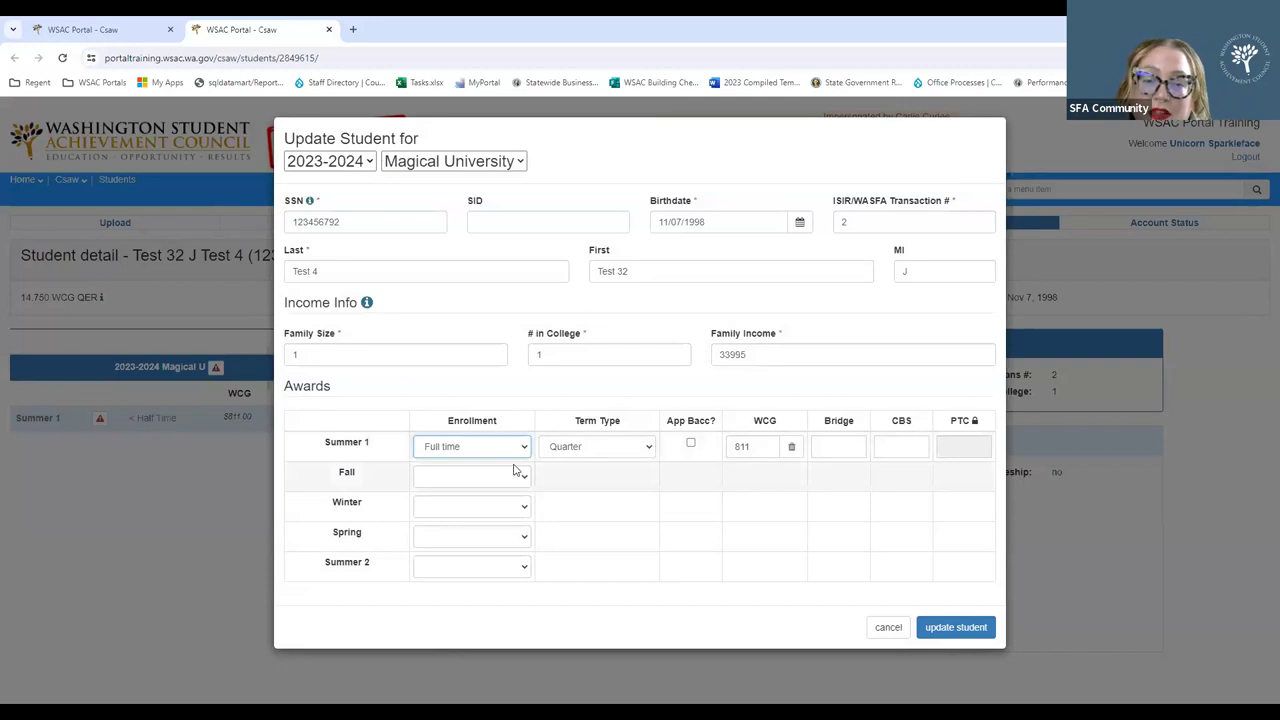
pyautogui.click(521, 452)
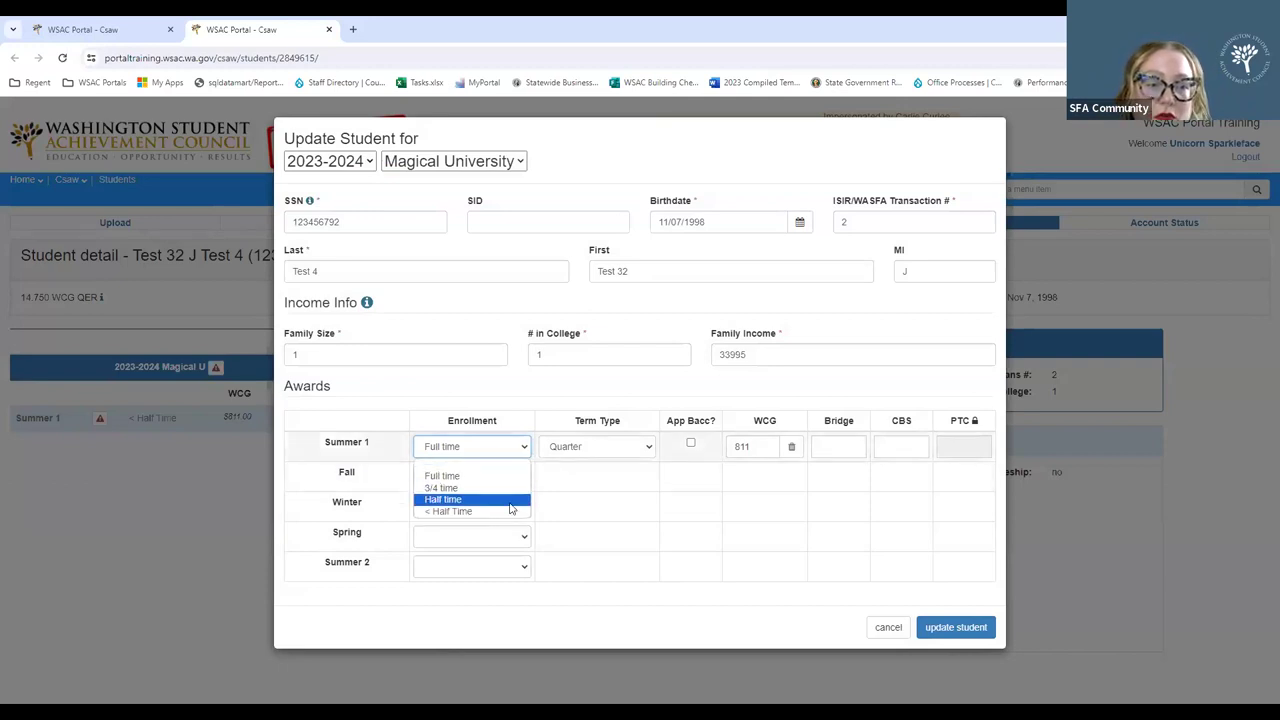
pyautogui.click(505, 510)
# Set the student's Summer 1 WCG award to 235 and save the updated student record
pyautogui.doubleClick(757, 454)
pyautogui.write('235')
pyautogui.click(958, 630)
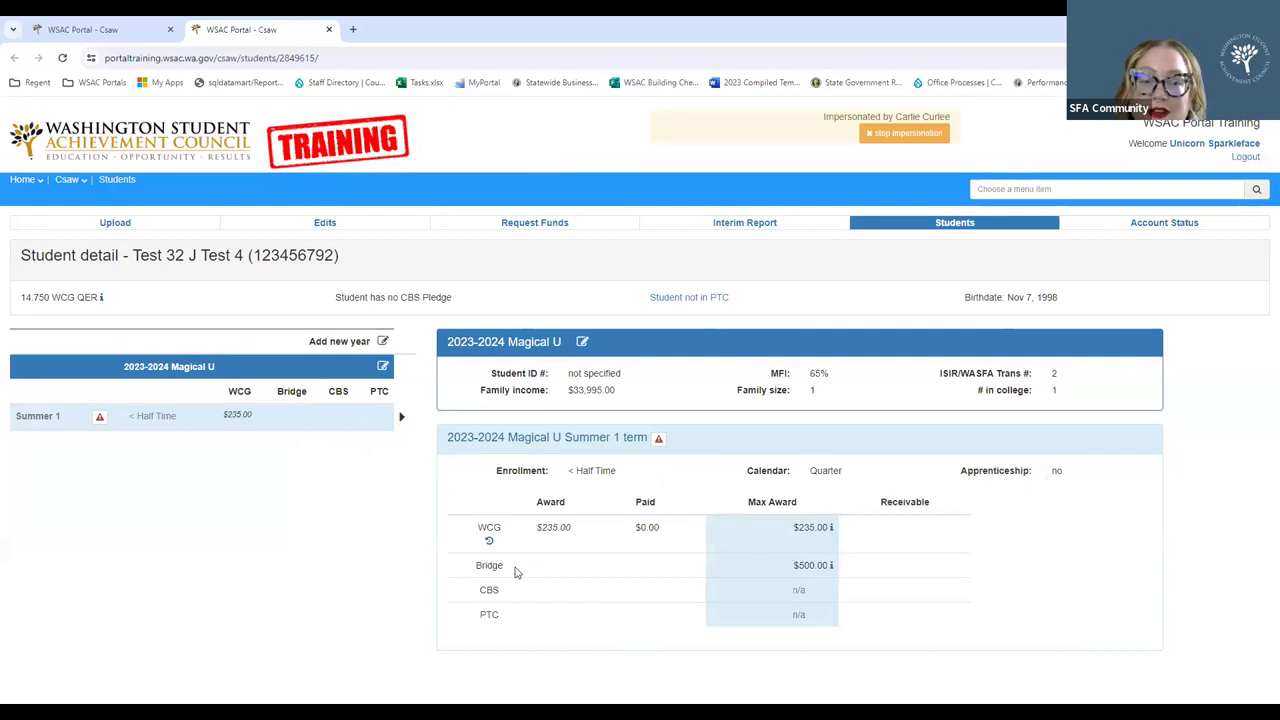
# Return to the edits page, refresh it, and reopen the edit "Student is Bridge Grant eligible but has not been awarded"
pyautogui.moveTo(809, 565)
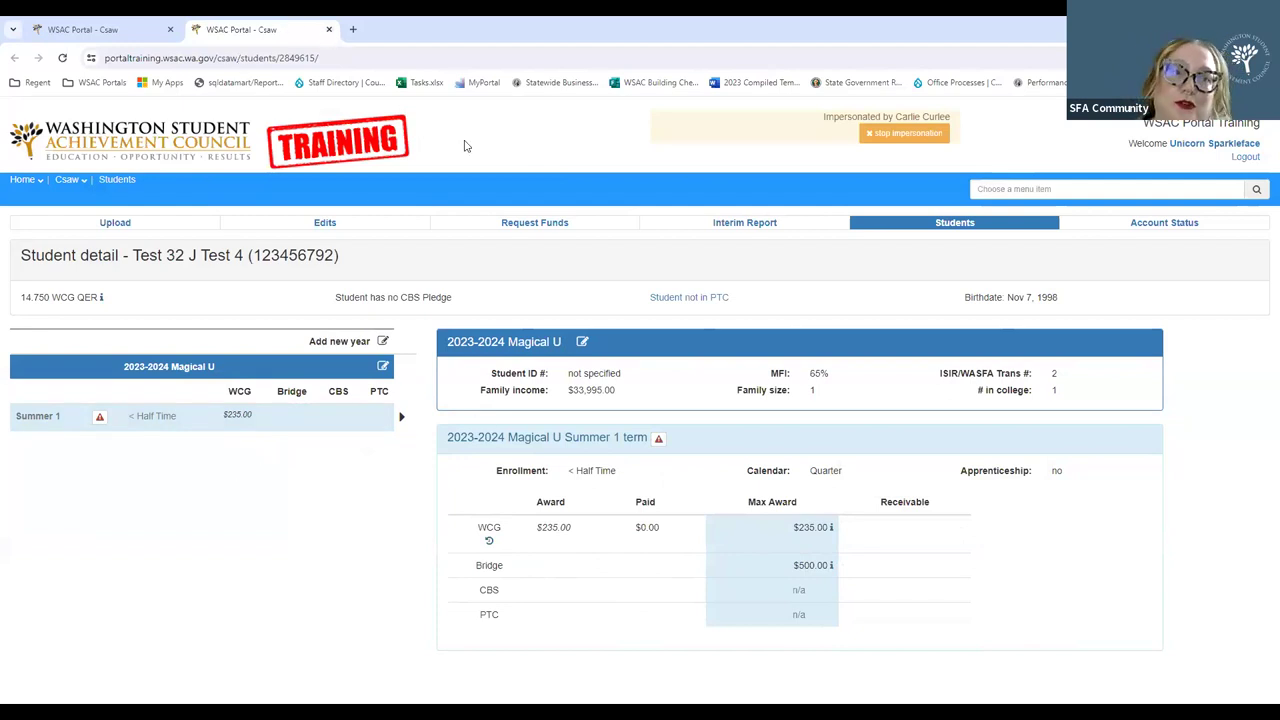
pyautogui.click(100, 30)
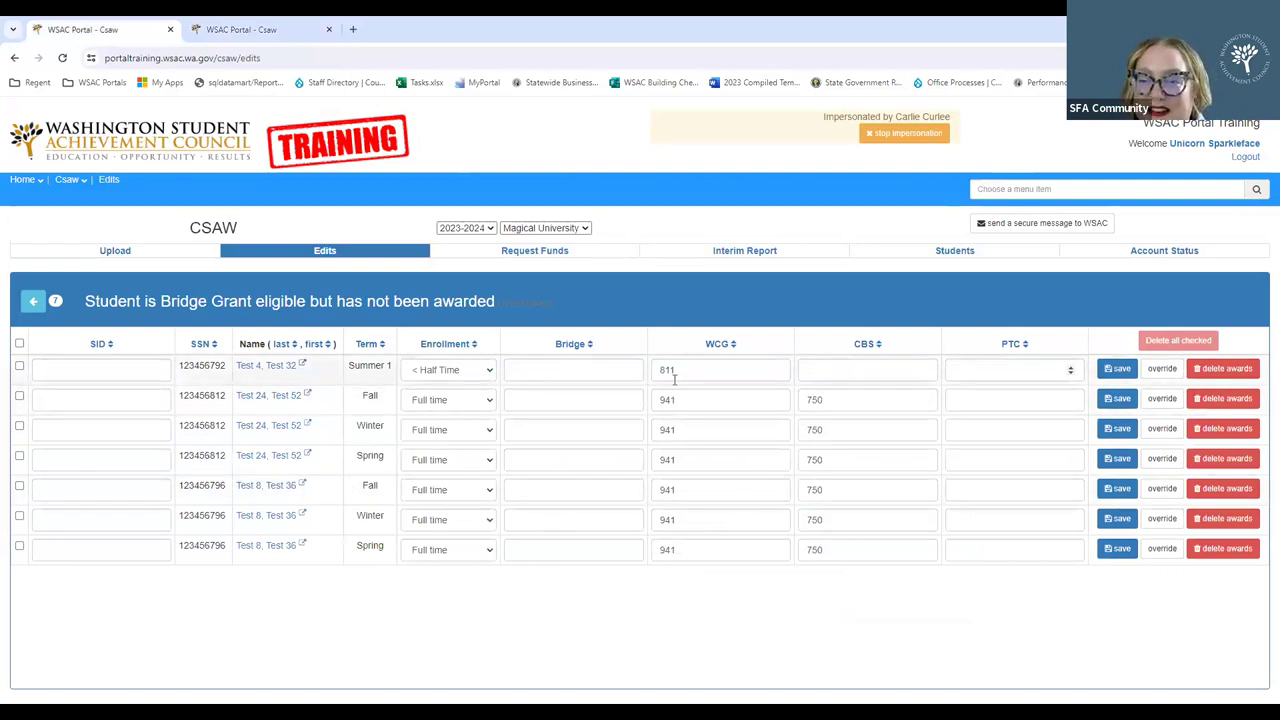
pyautogui.click(62, 58)
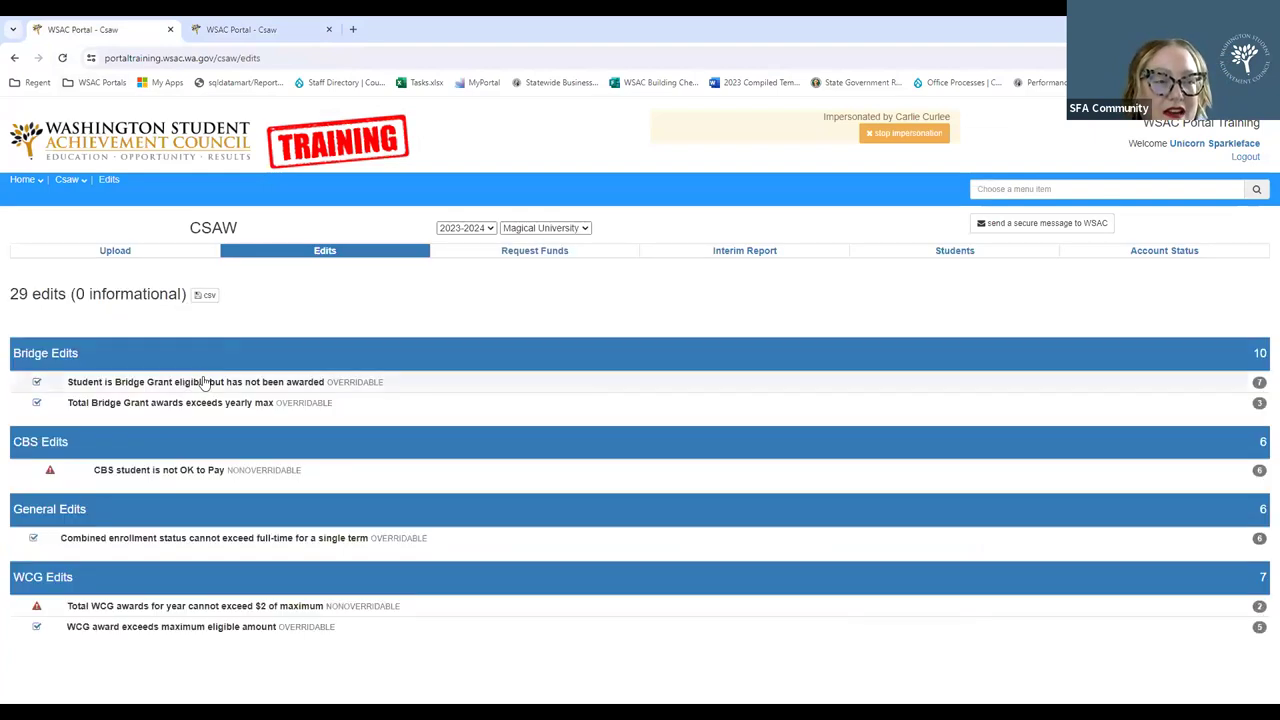
pyautogui.click(204, 383)
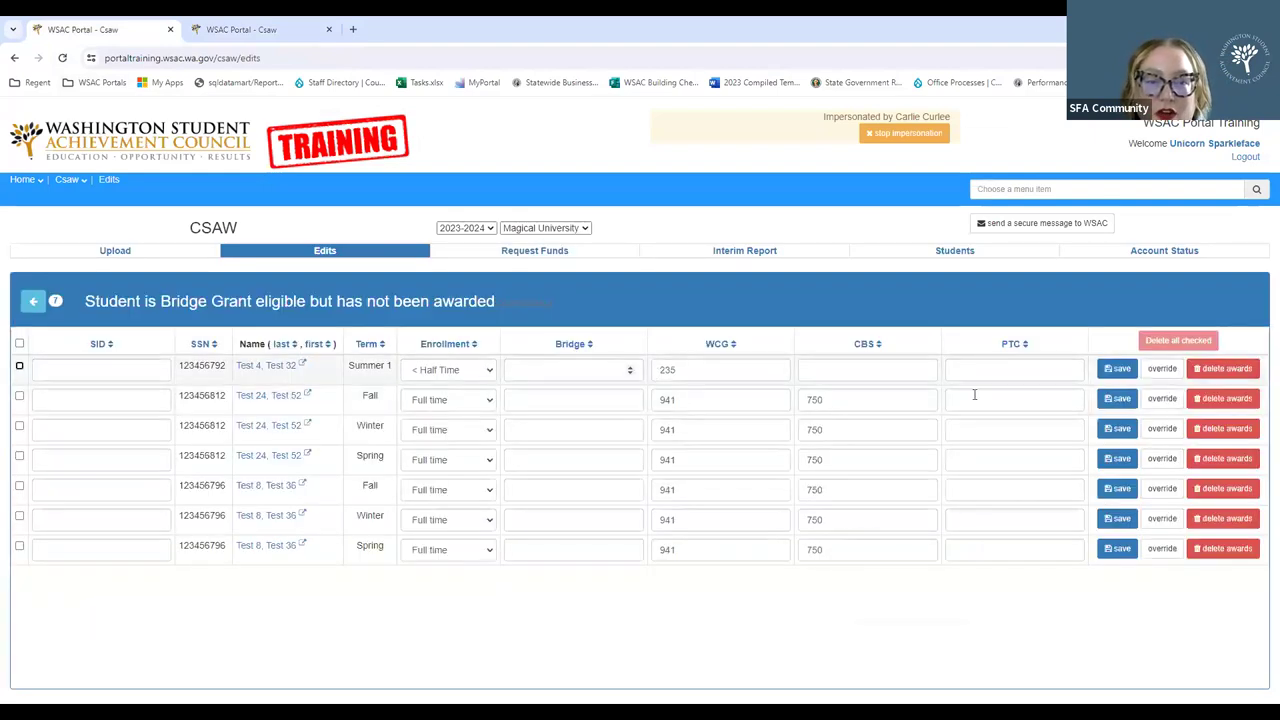
# Override the Summer 1 student's Bridge Grant edit with the explanation "Student enrolled in less than 3 credits"
pyautogui.click(1162, 368)
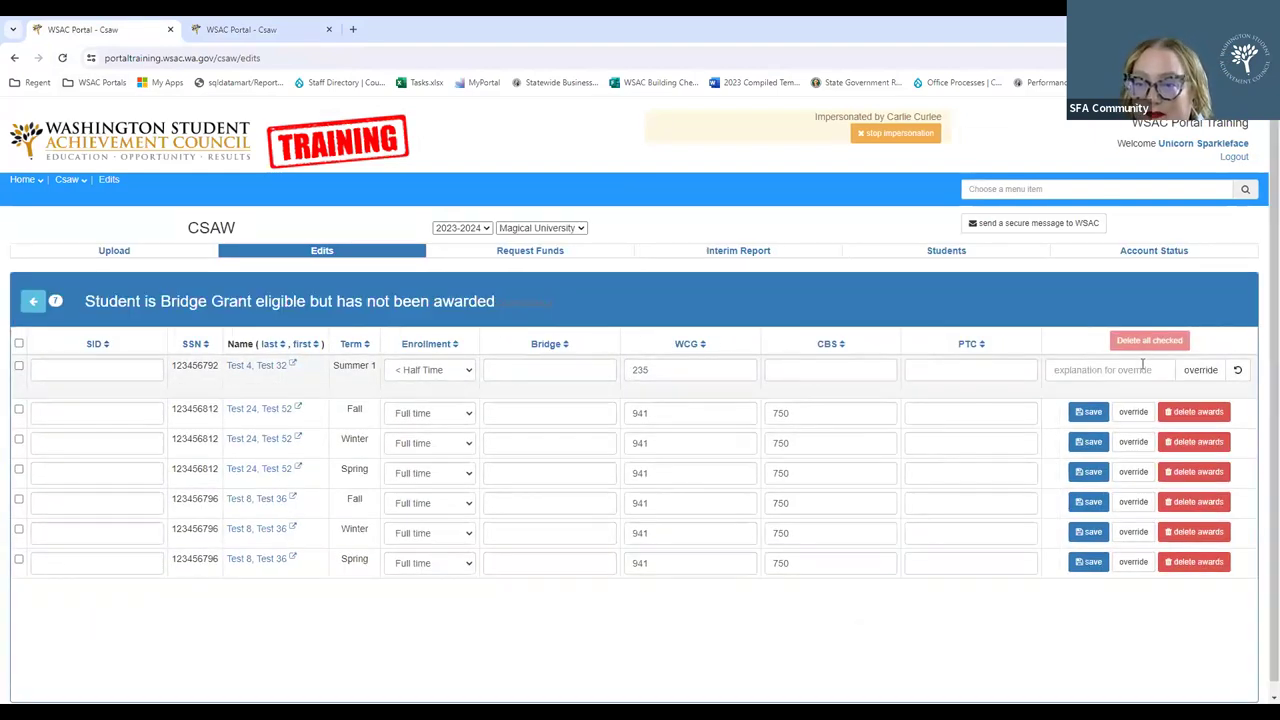
pyautogui.click(1125, 368)
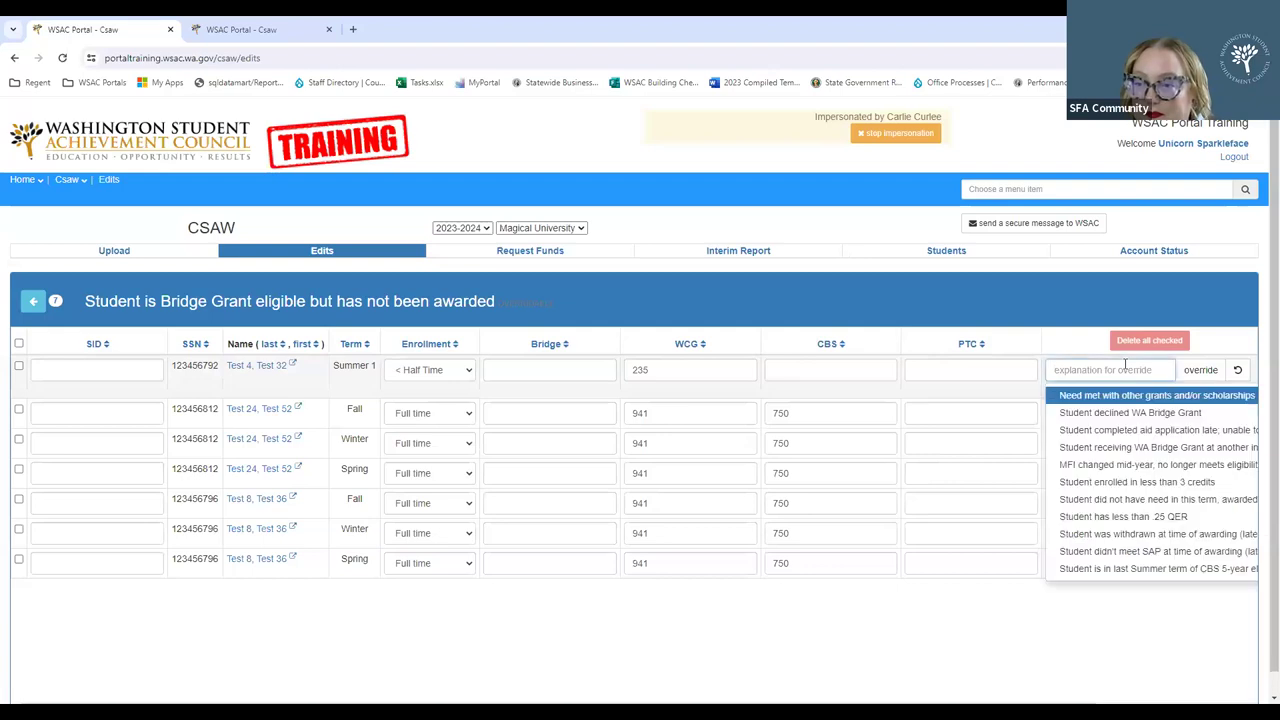
pyautogui.click(1125, 482)
pyautogui.click(1203, 369)
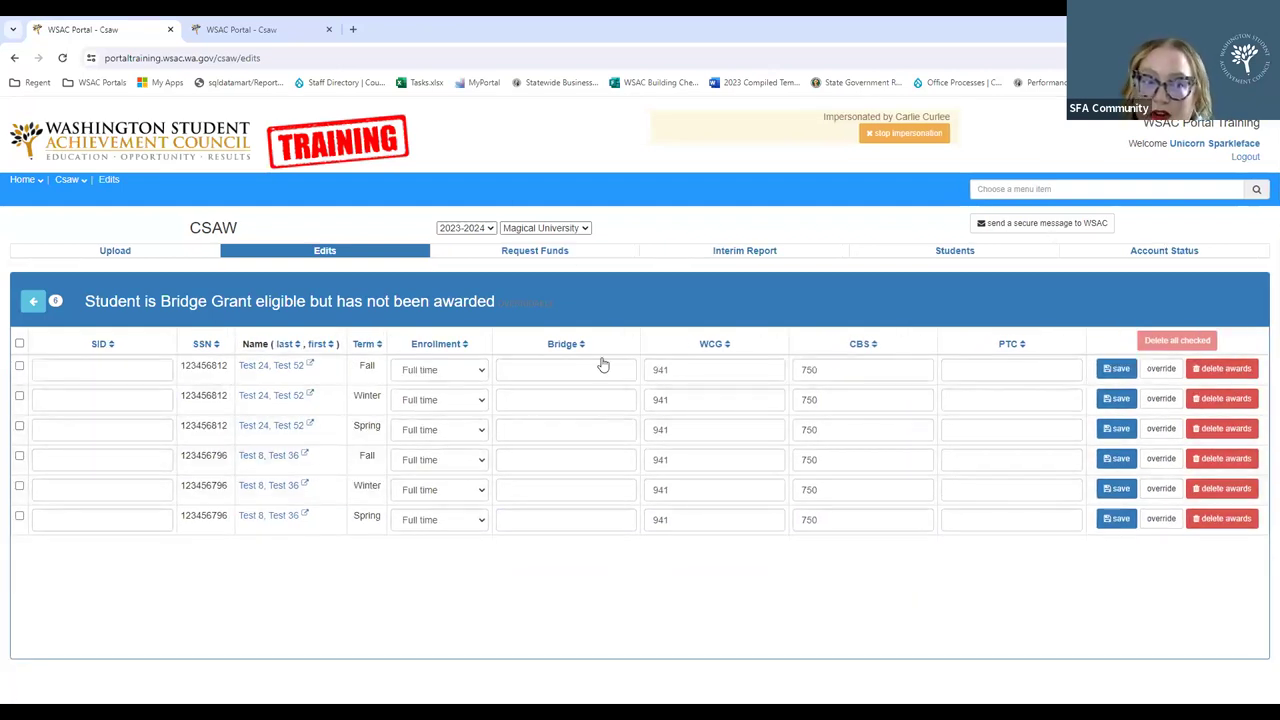
# Open the detail of the next student listed, close the previous student's detail, and review the edits flagged on the Winter term
pyautogui.click(312, 366)
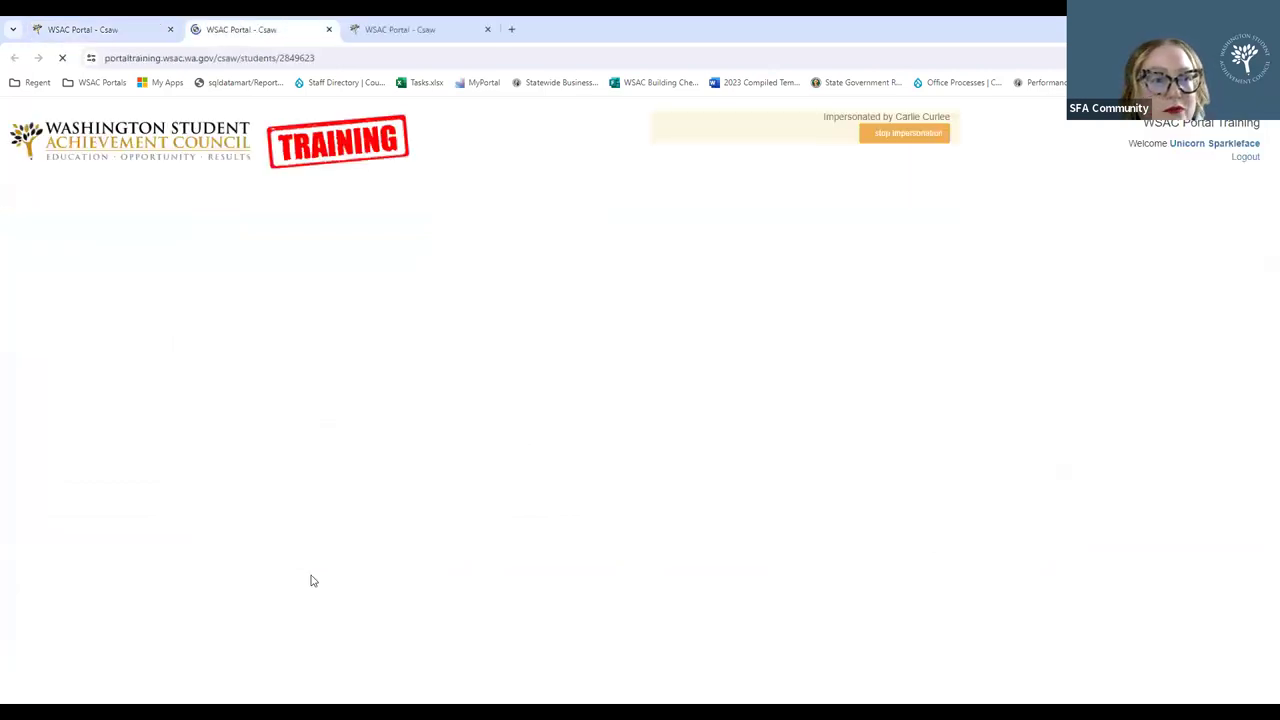
pyautogui.click(487, 29)
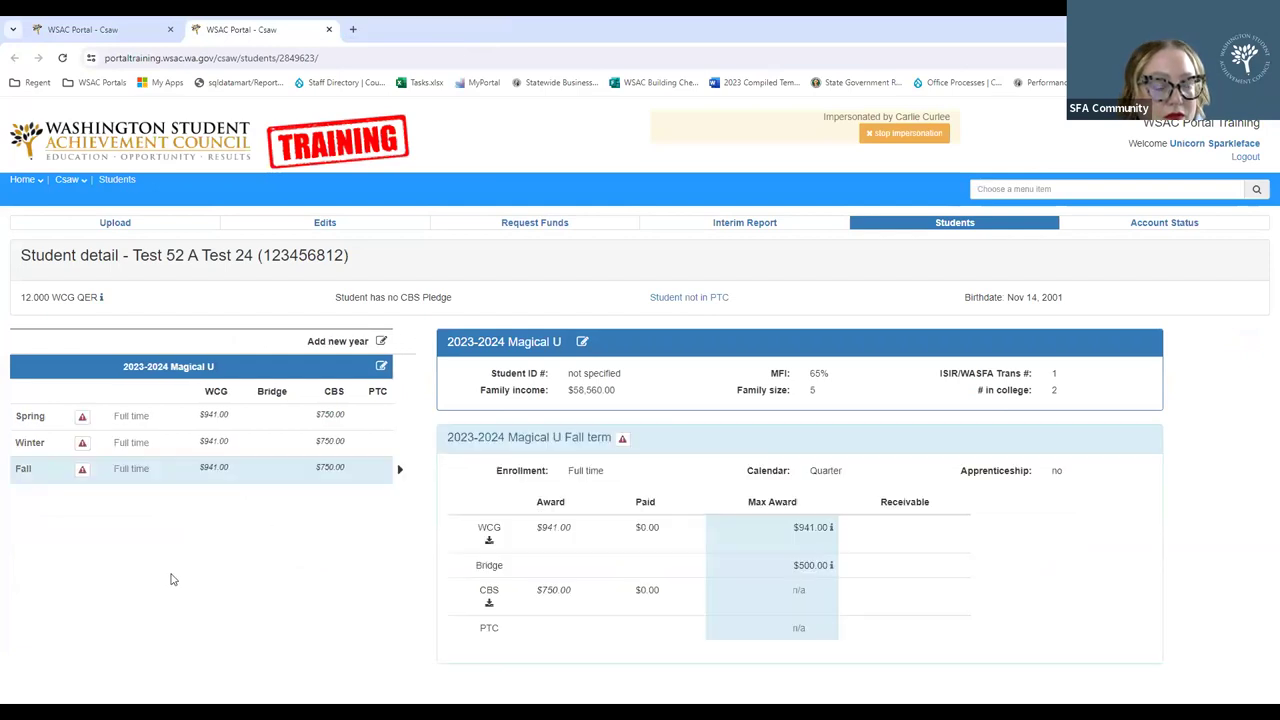
pyautogui.click(81, 443)
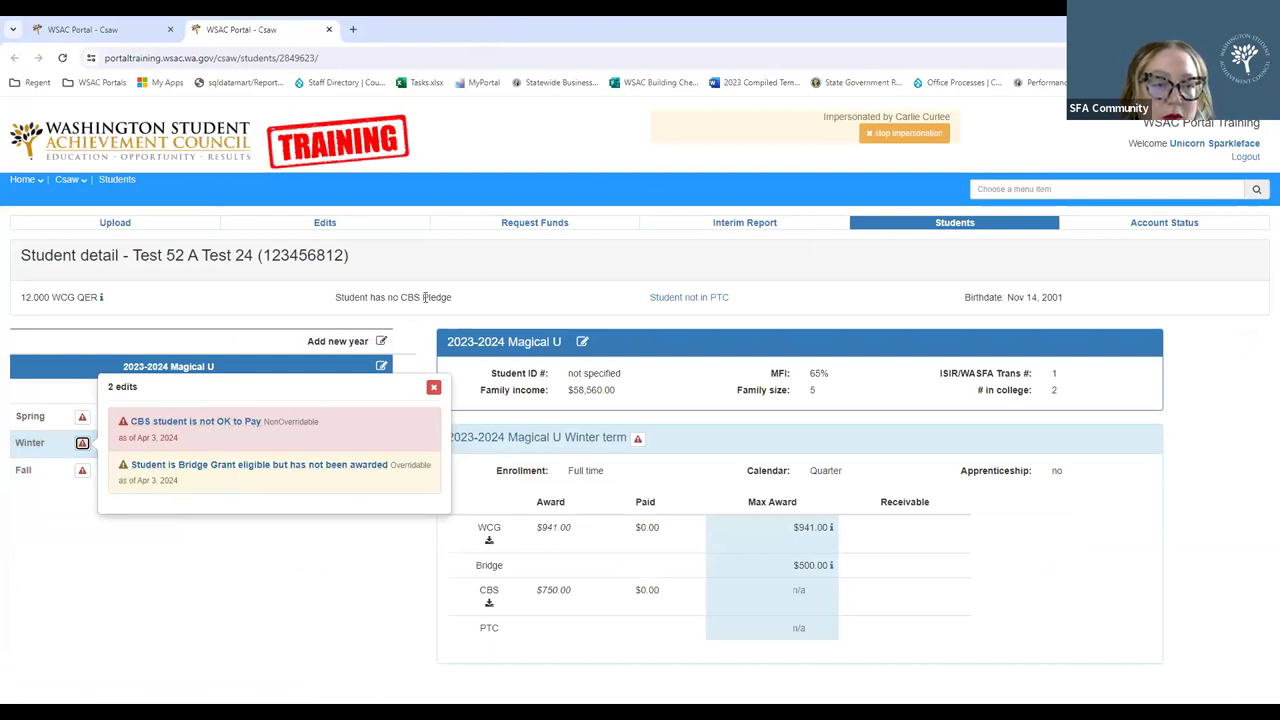
pyautogui.click(434, 389)
# Open the student's 2023-2024 record for editing and remove the CBS awards for Fall, Winter and Spring
pyautogui.click(382, 368)
pyautogui.click(919, 479)
pyautogui.click(920, 507)
pyautogui.click(920, 537)
# Set this student's Fall Bridge award to 500 and save the changes to the 2023-2024 record
pyautogui.click(852, 475)
pyautogui.write('500')
pyautogui.click(964, 636)
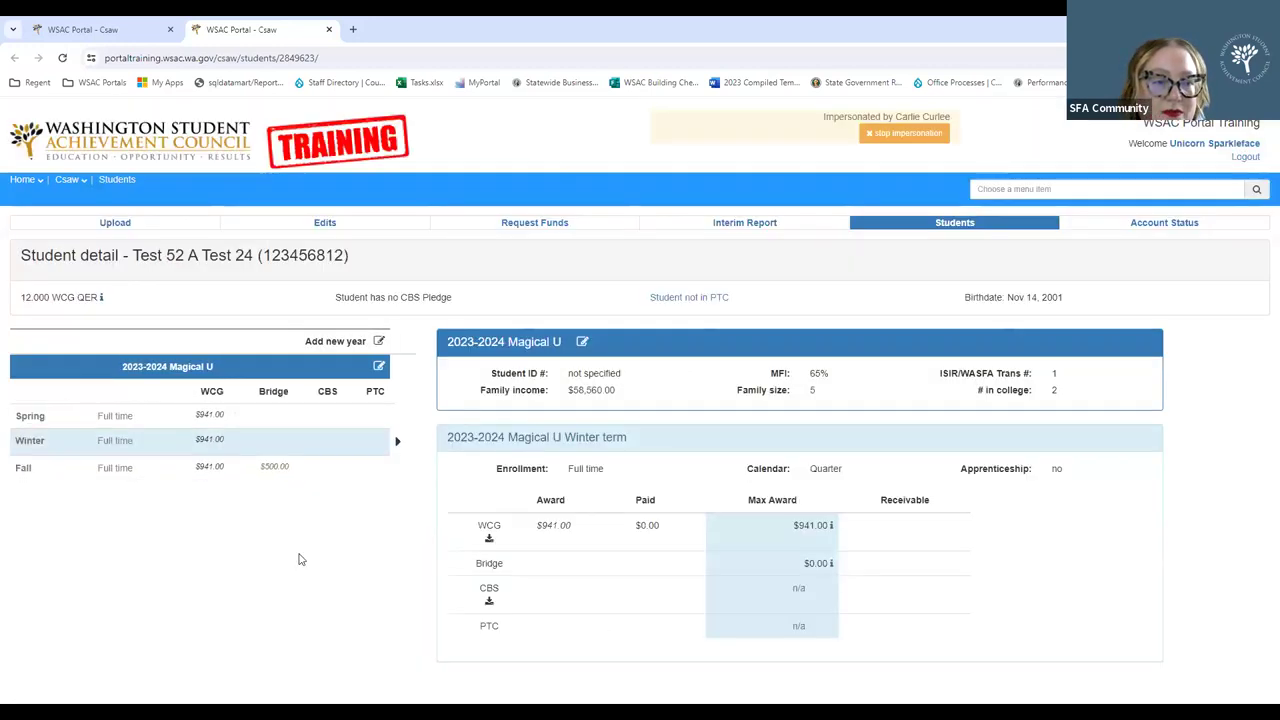
# Close the student's detail, refresh the edits overview, and open the edit "Student is Bridge Grant eligible but has not been awarded"
pyautogui.click(328, 29)
pyautogui.click(61, 58)
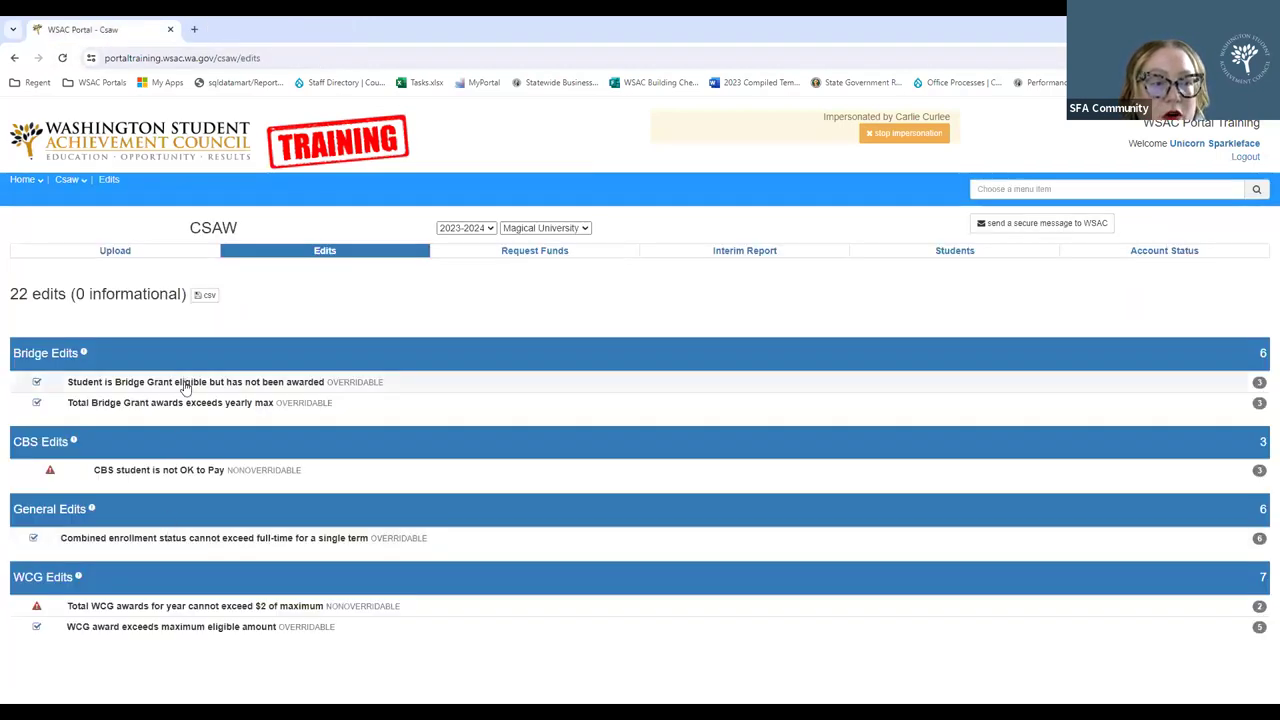
pyautogui.click(185, 384)
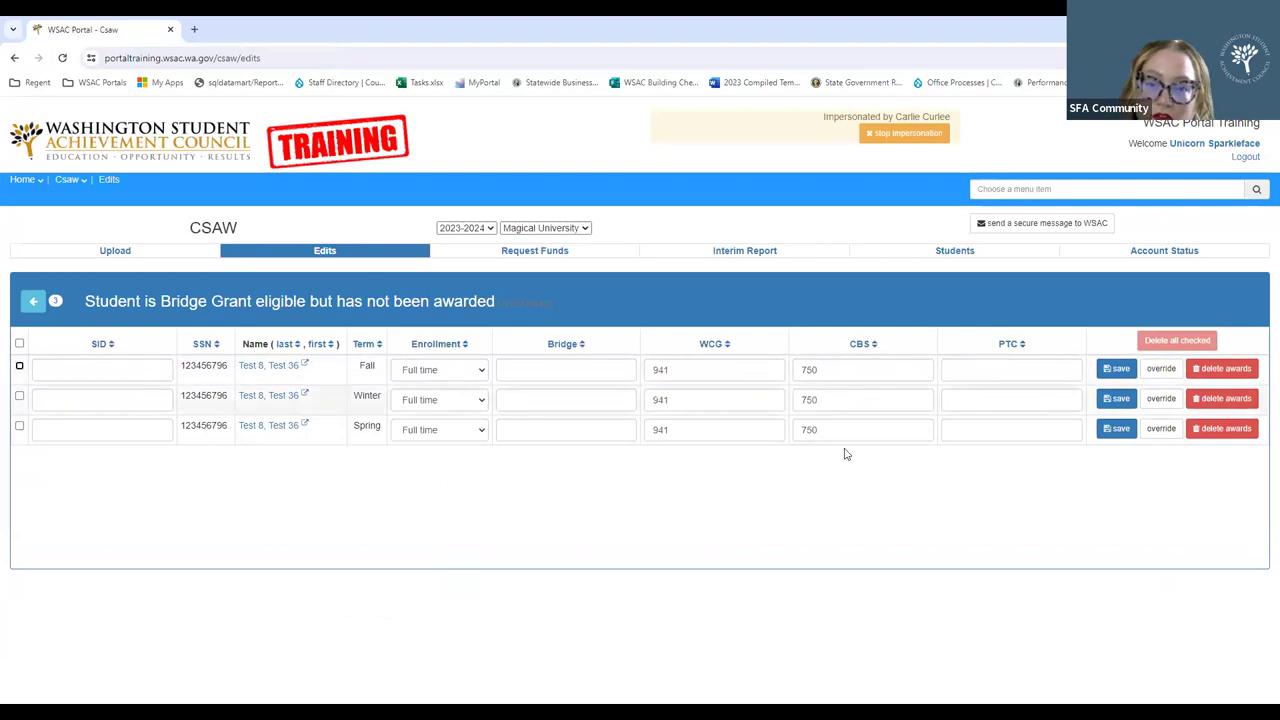
# Remove the student's CBS awards for Fall, Winter and Spring in the edit's list
pyautogui.click(889, 369)
pyautogui.hotkey('ctrl', 'a')
pyautogui.press('BackSpace')
pyautogui.doubleClick(880, 399)
pyautogui.press('BackSpace')
pyautogui.doubleClick(800, 430)
pyautogui.press('BackSpace')
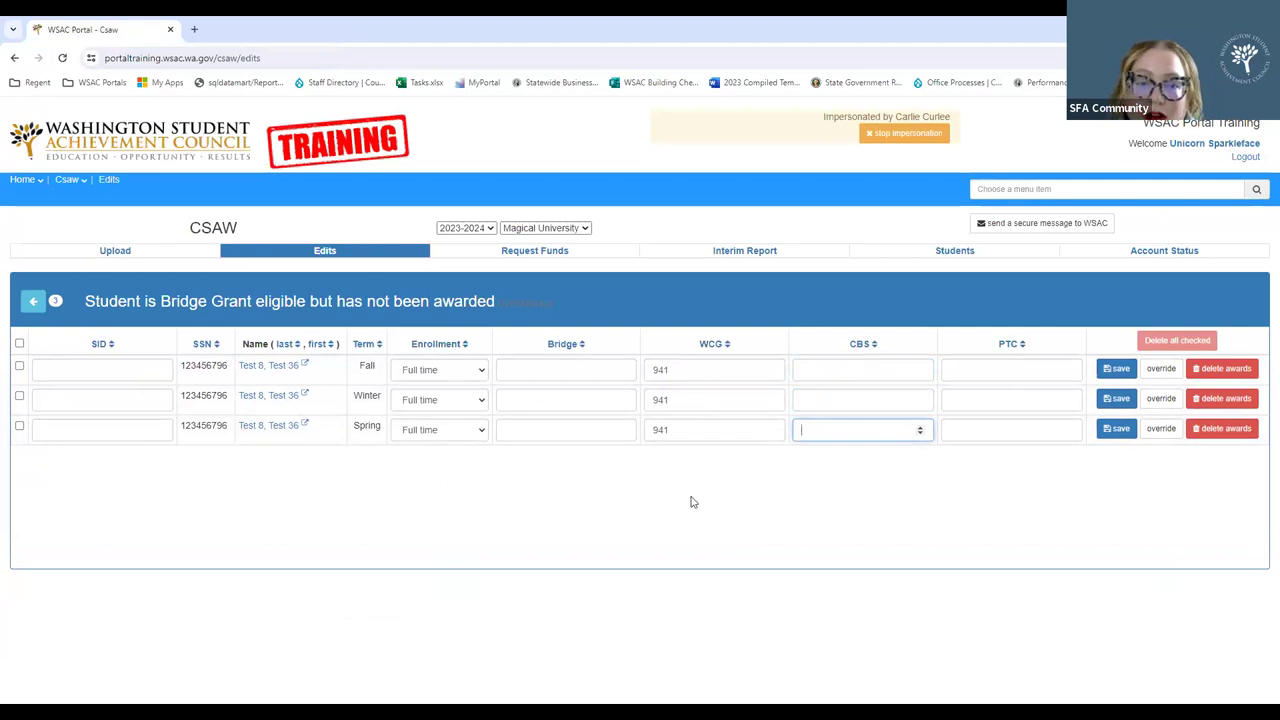
# Set the student's Fall Bridge award to 500 and save that row
pyautogui.click(528, 370)
pyautogui.write('500')
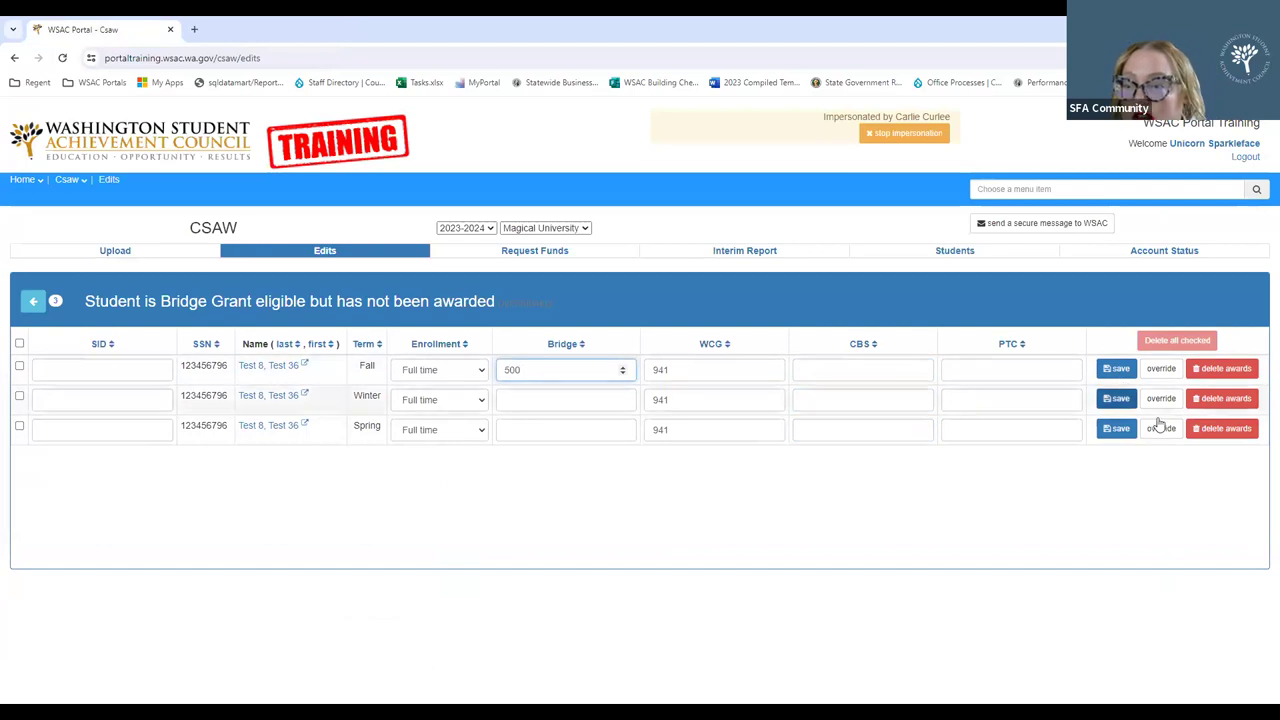
pyautogui.click(1117, 372)
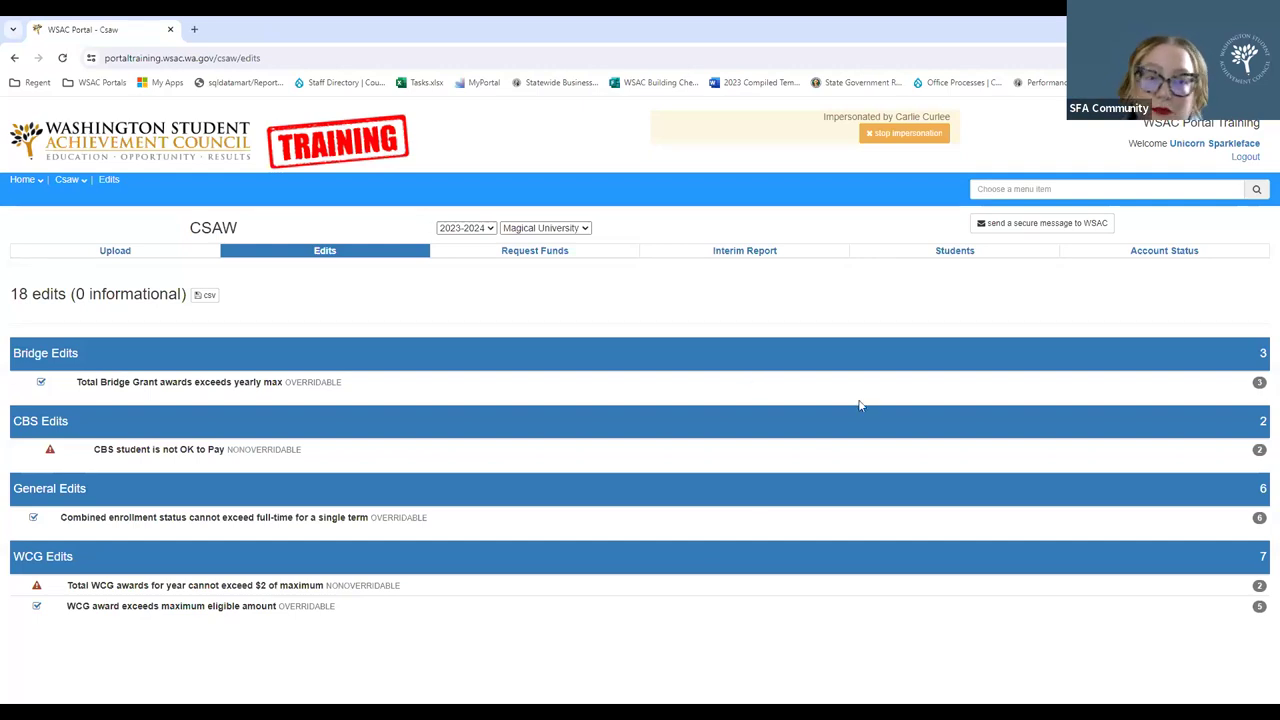
# Open the edit "Total Bridge Grant awards exceeds yearly max", sort the students by last name, and open the first student's detail
pyautogui.click(199, 388)
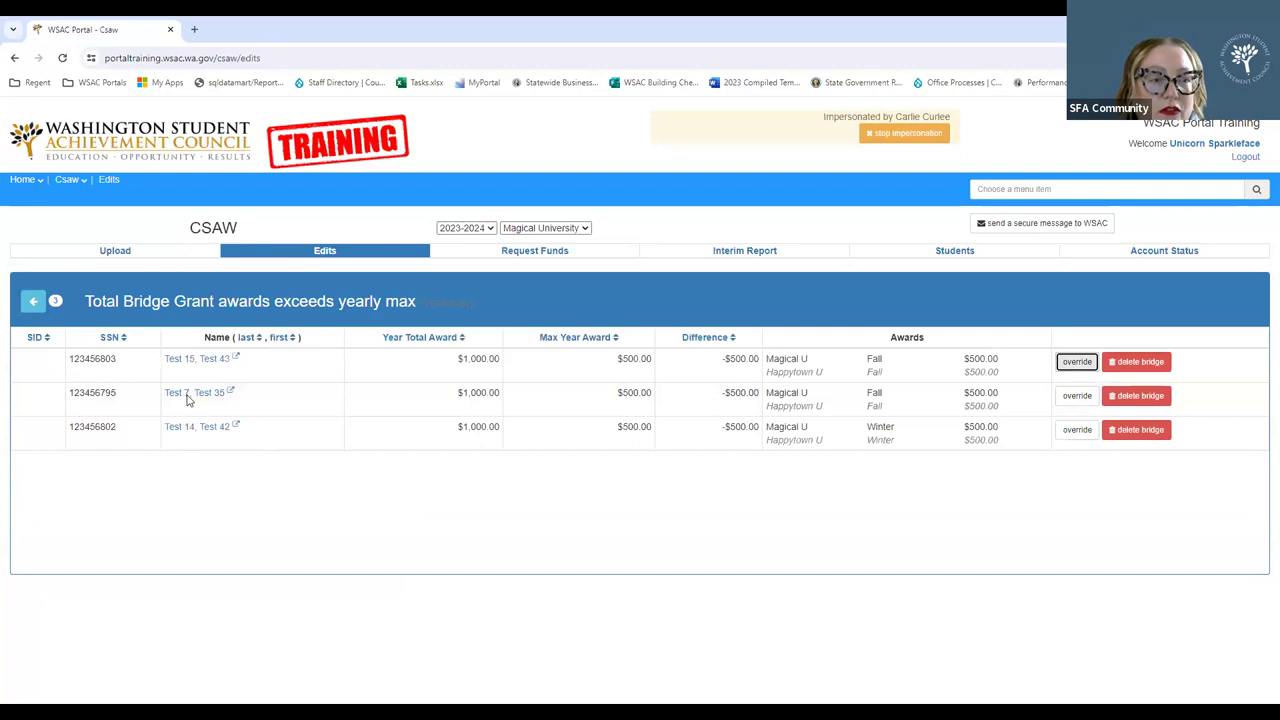
pyautogui.click(251, 337)
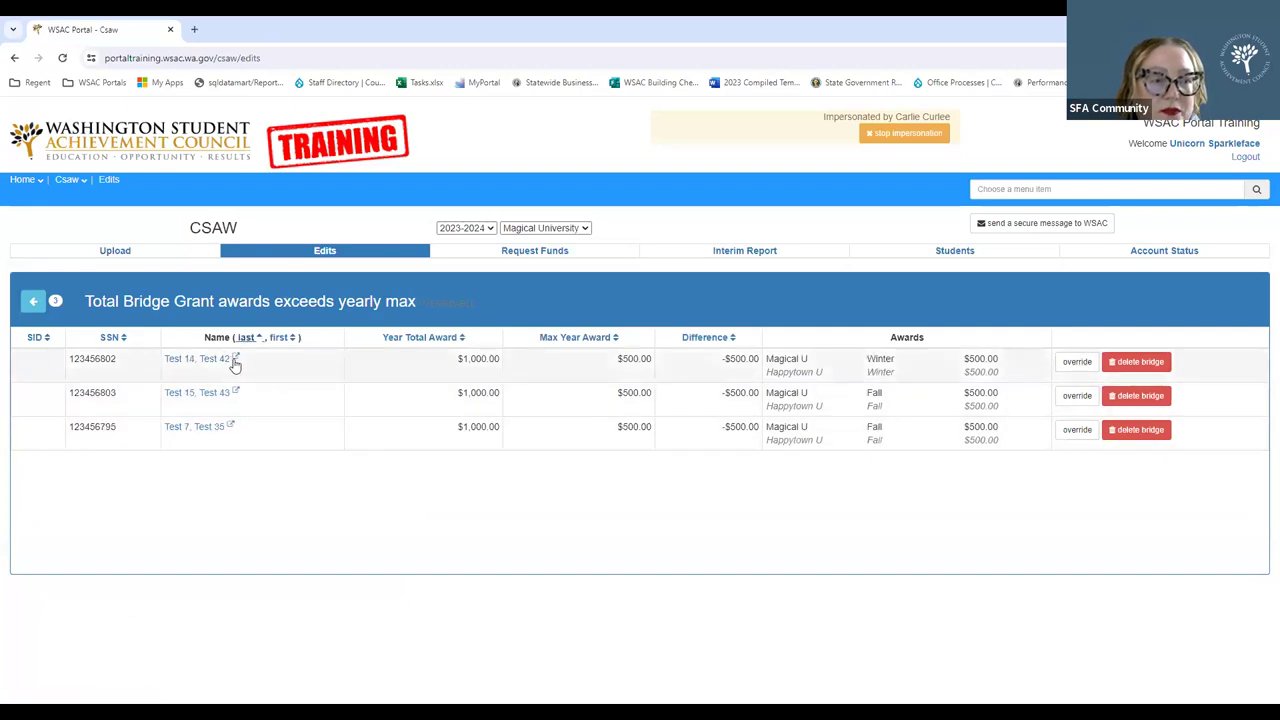
pyautogui.click(236, 360)
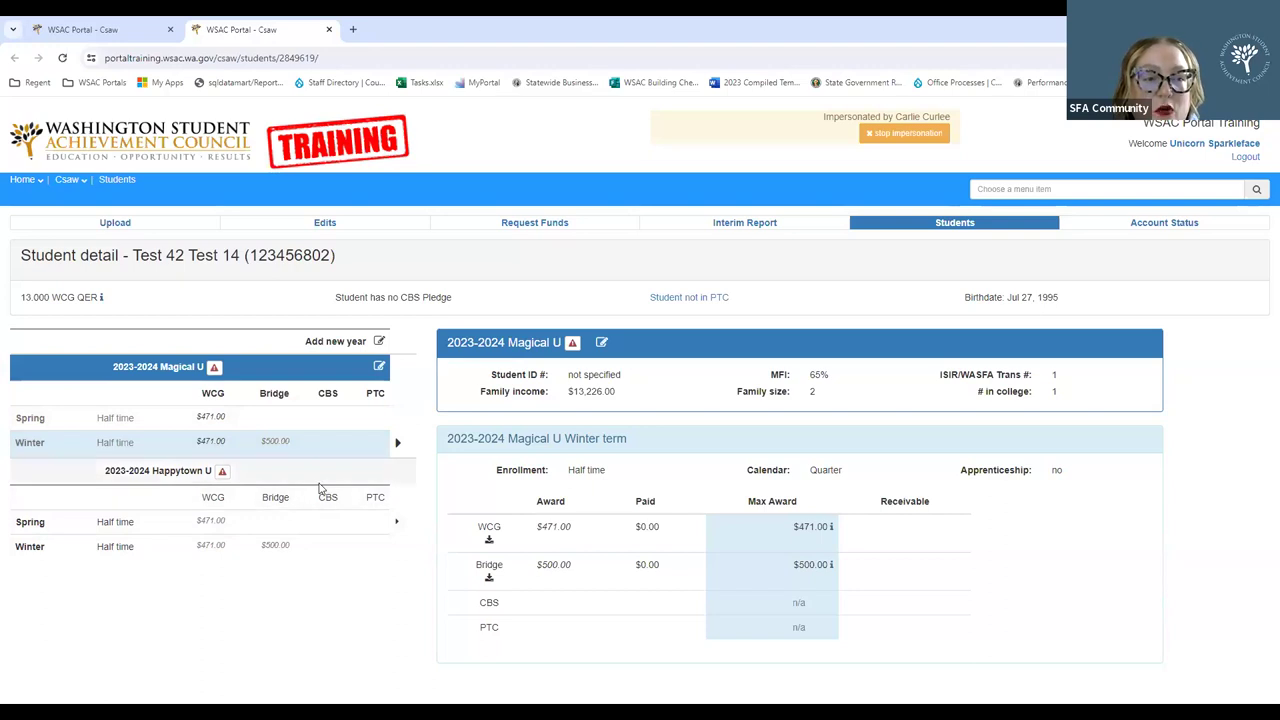
pyautogui.click(214, 368)
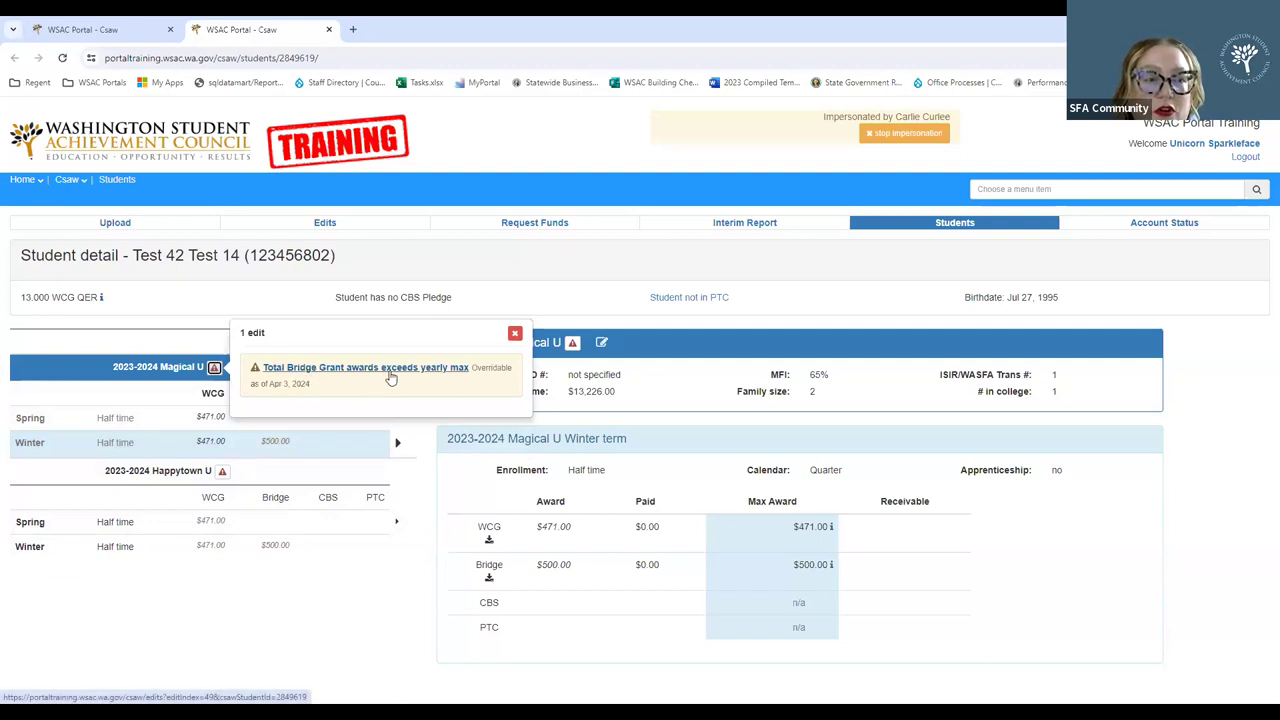
pyautogui.click(222, 471)
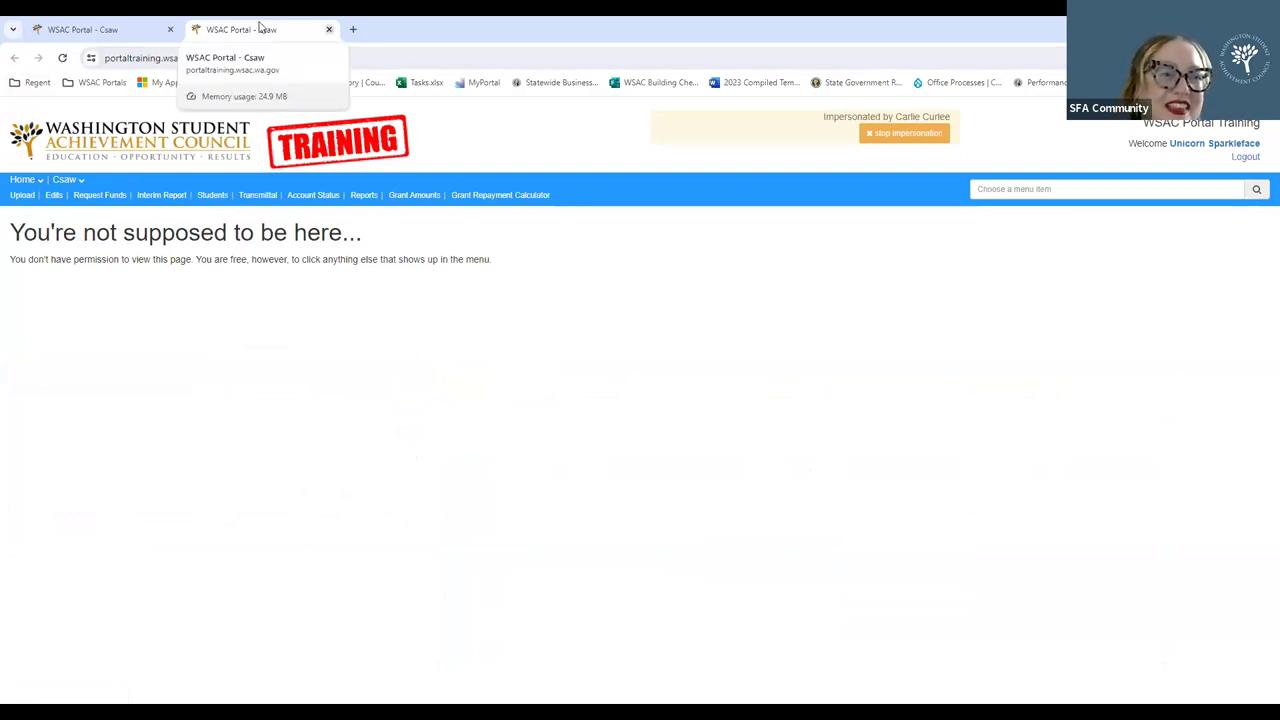
pyautogui.click(328, 30)
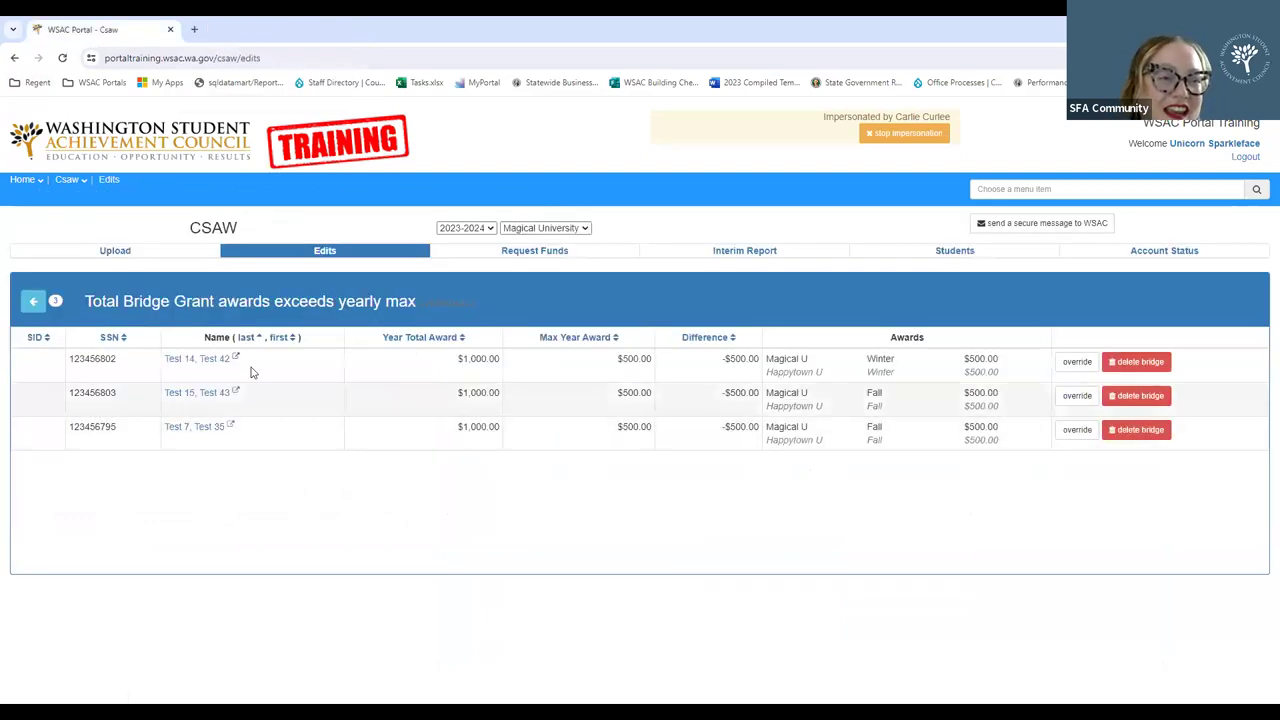
# Reopen the first listed student's detail and review the edit flagged on the 2023-2024 Magical U record
pyautogui.click(235, 357)
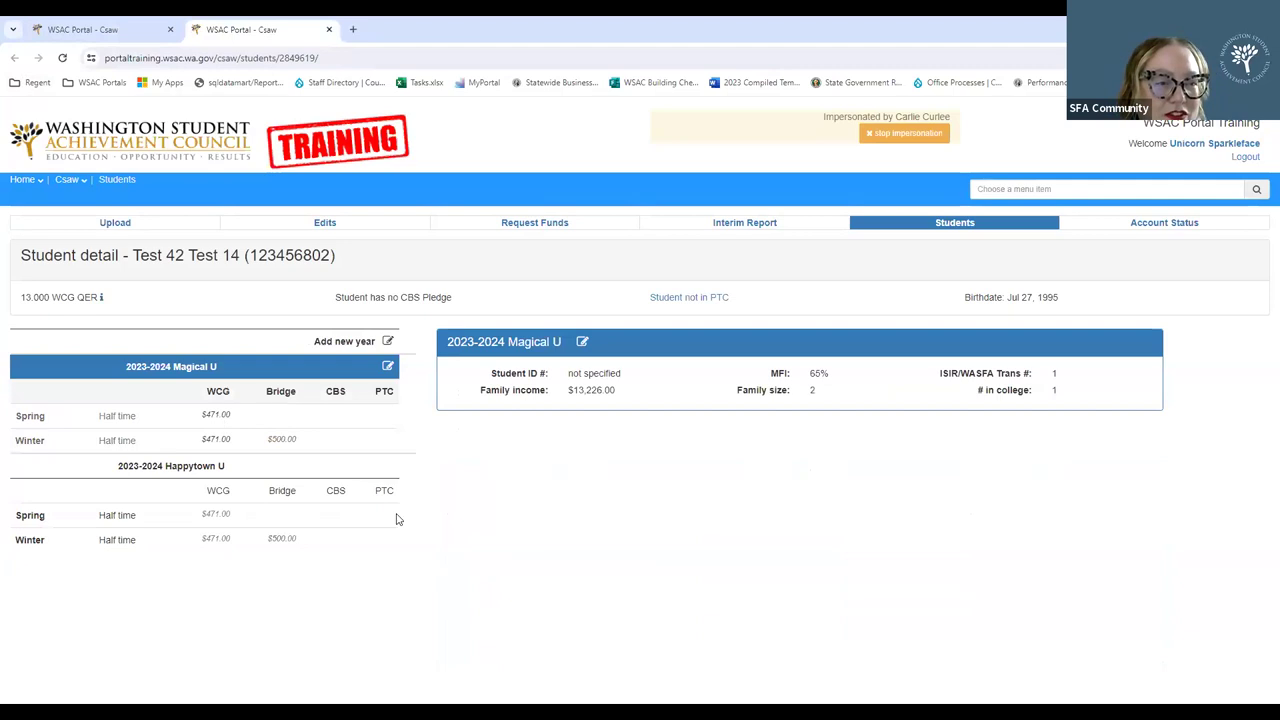
pyautogui.click(214, 367)
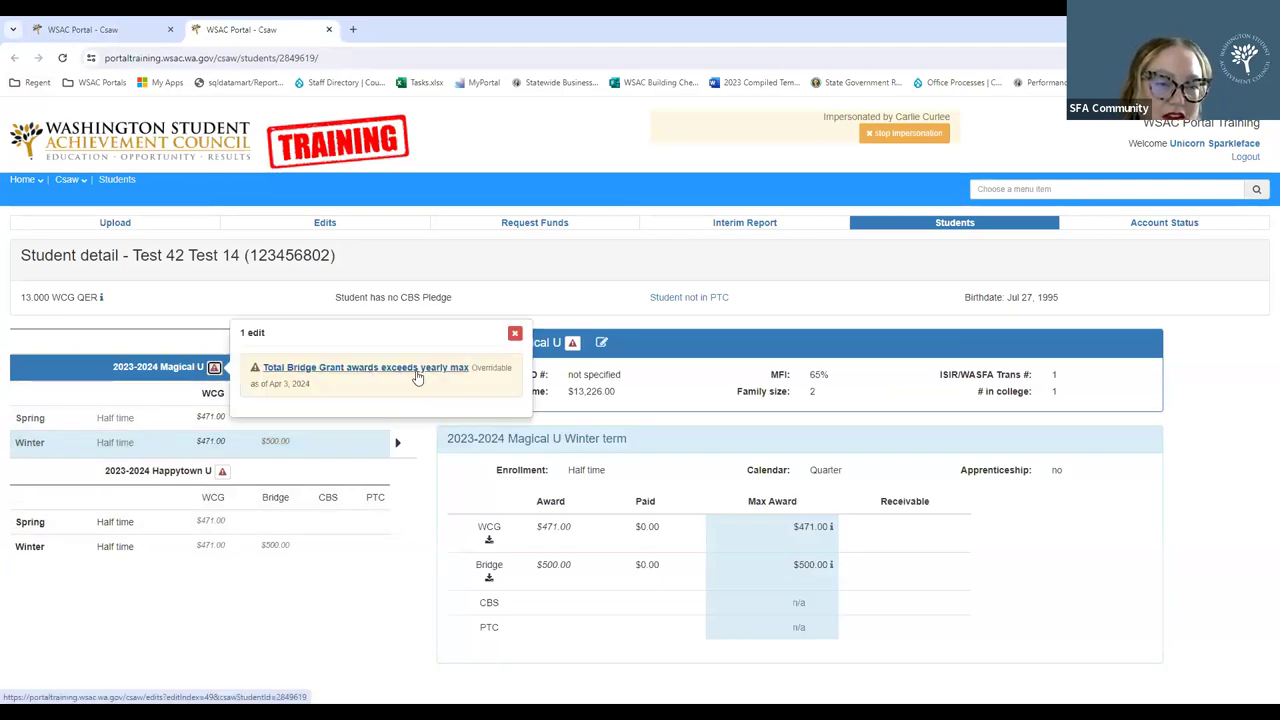
pyautogui.click(514, 334)
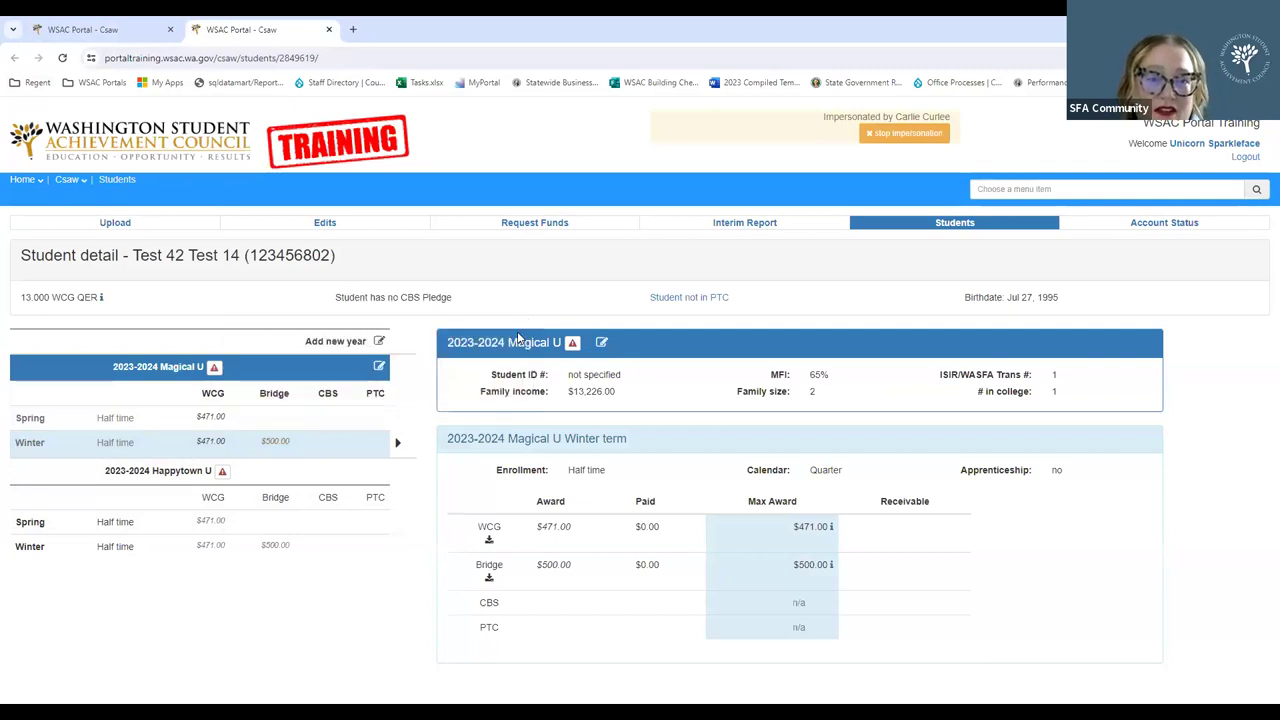
pyautogui.click(572, 343)
pyautogui.click(706, 244)
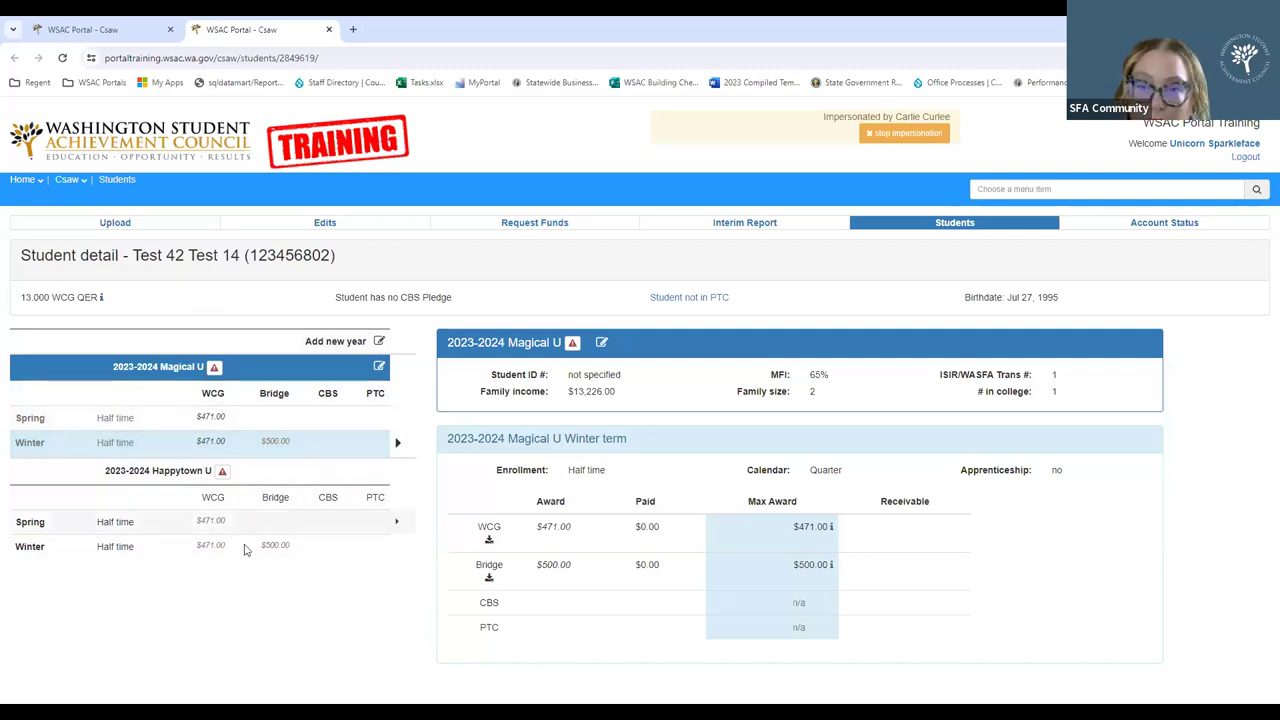
# Override the Winter Bridge edit with the explanation "My college verified with the other college that student is not enrolled or receiving WA Bridge Grant payment there"
pyautogui.click(108, 31)
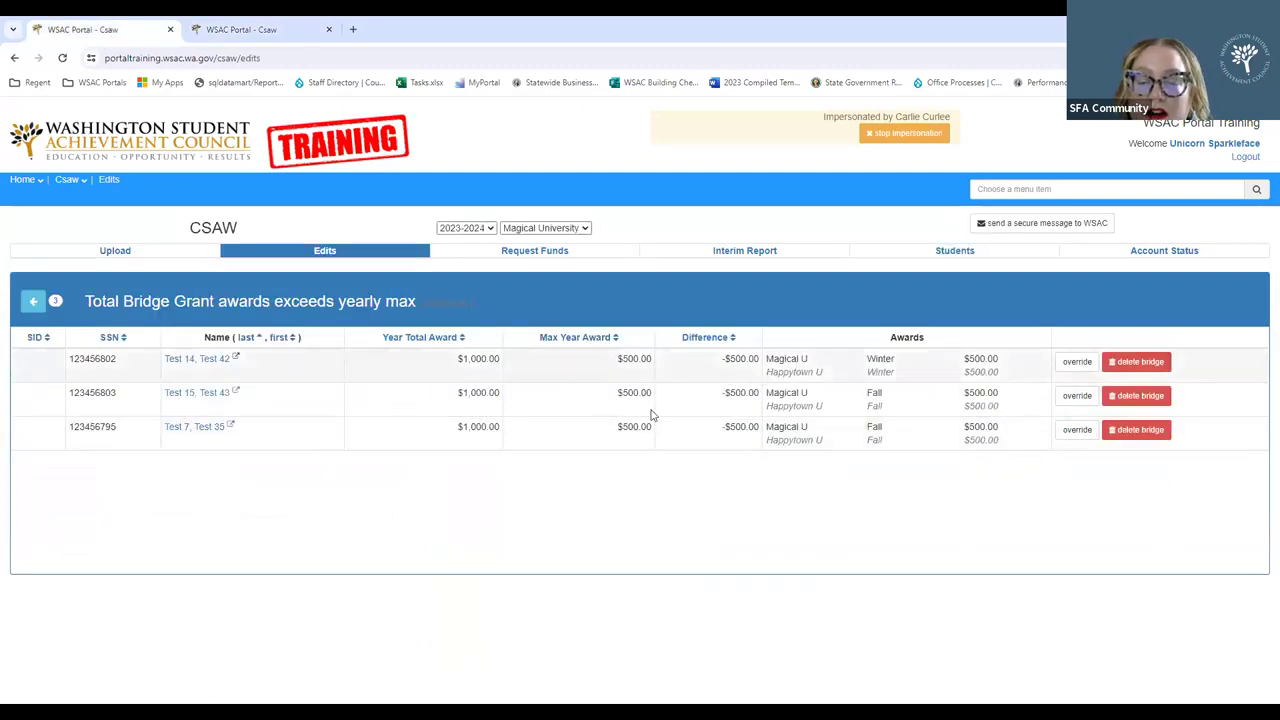
pyautogui.click(1069, 364)
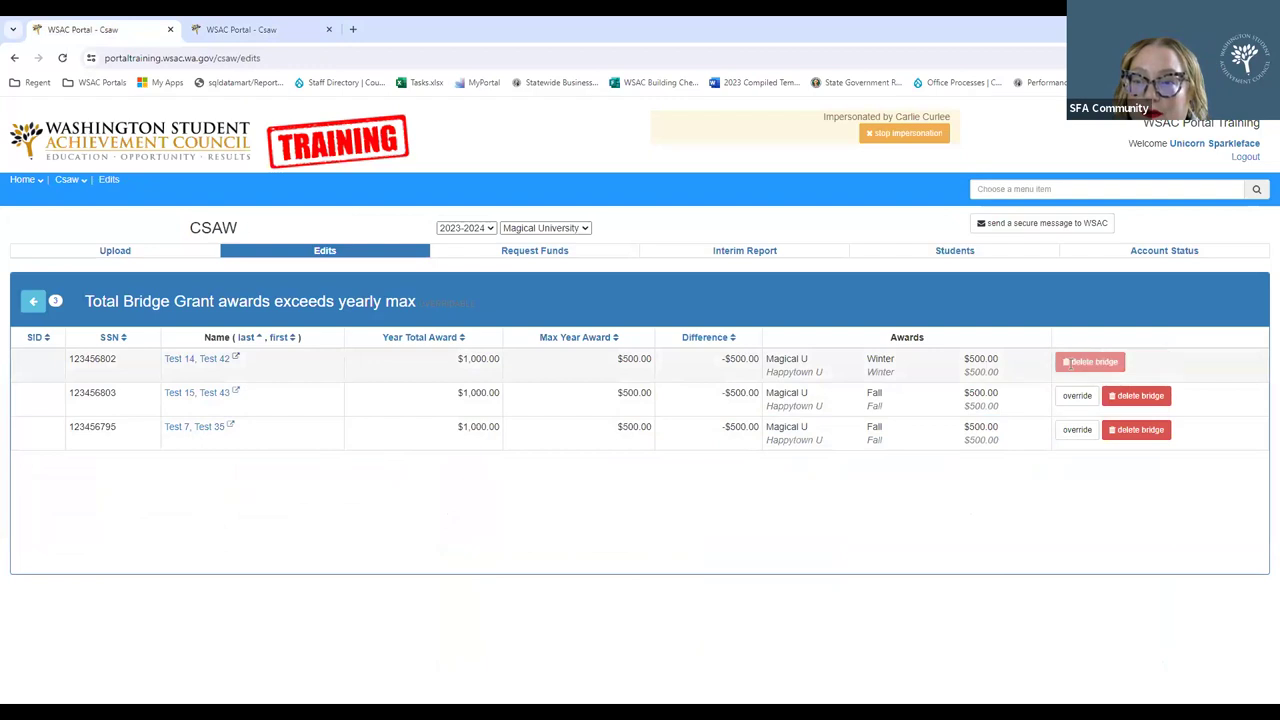
pyautogui.click(1020, 362)
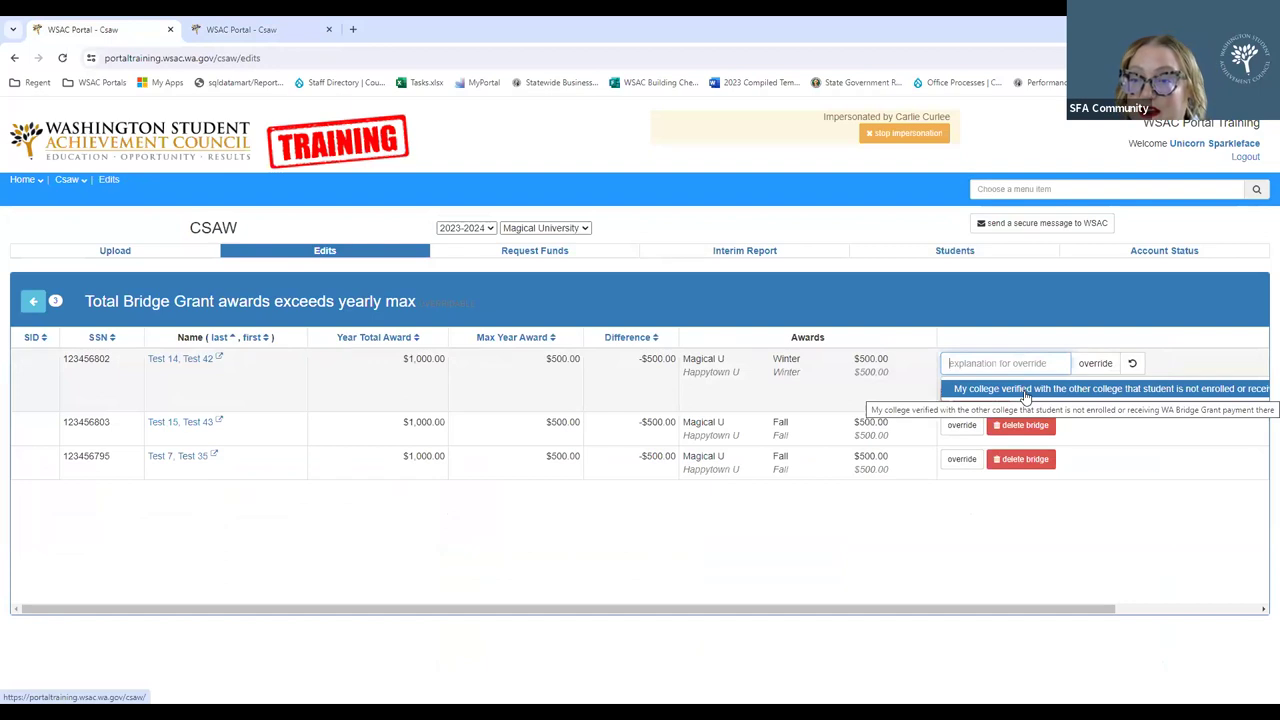
pyautogui.click(1025, 396)
pyautogui.click(1097, 364)
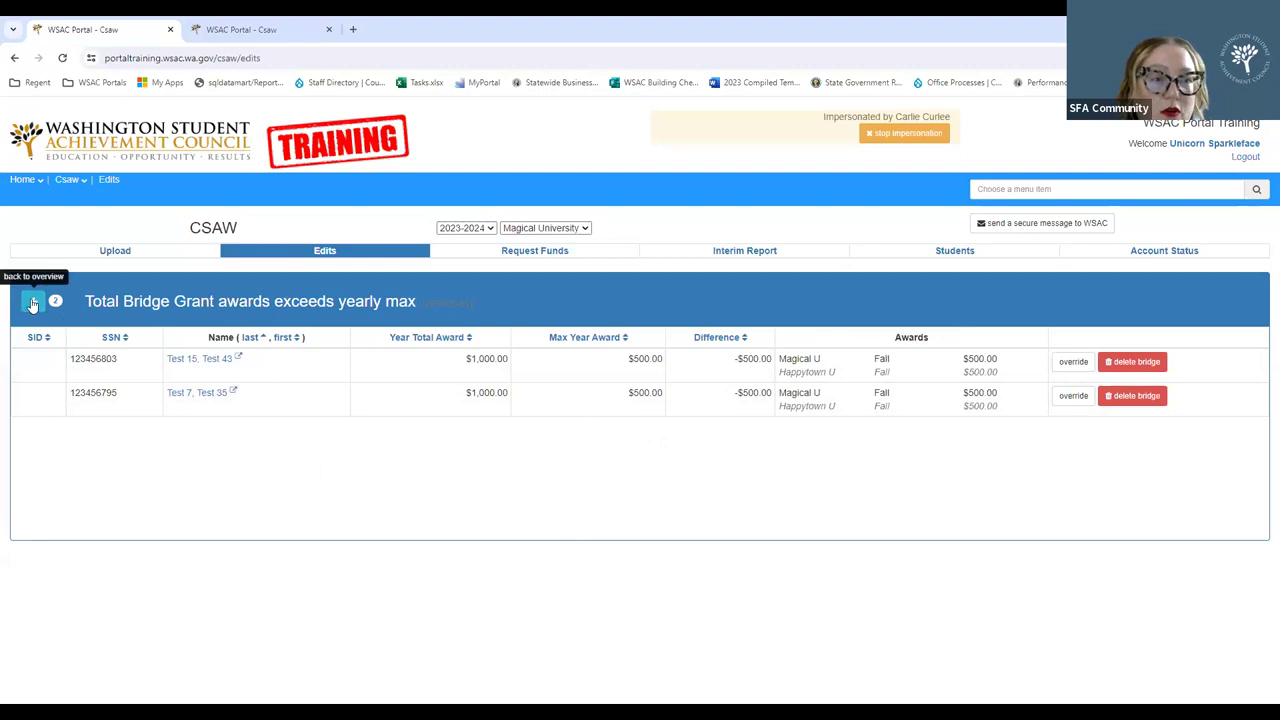
# Return to the edits overview, open "Combined enrollment status cannot exceed full-time for a single term", and open the first student's detail
pyautogui.click(31, 303)
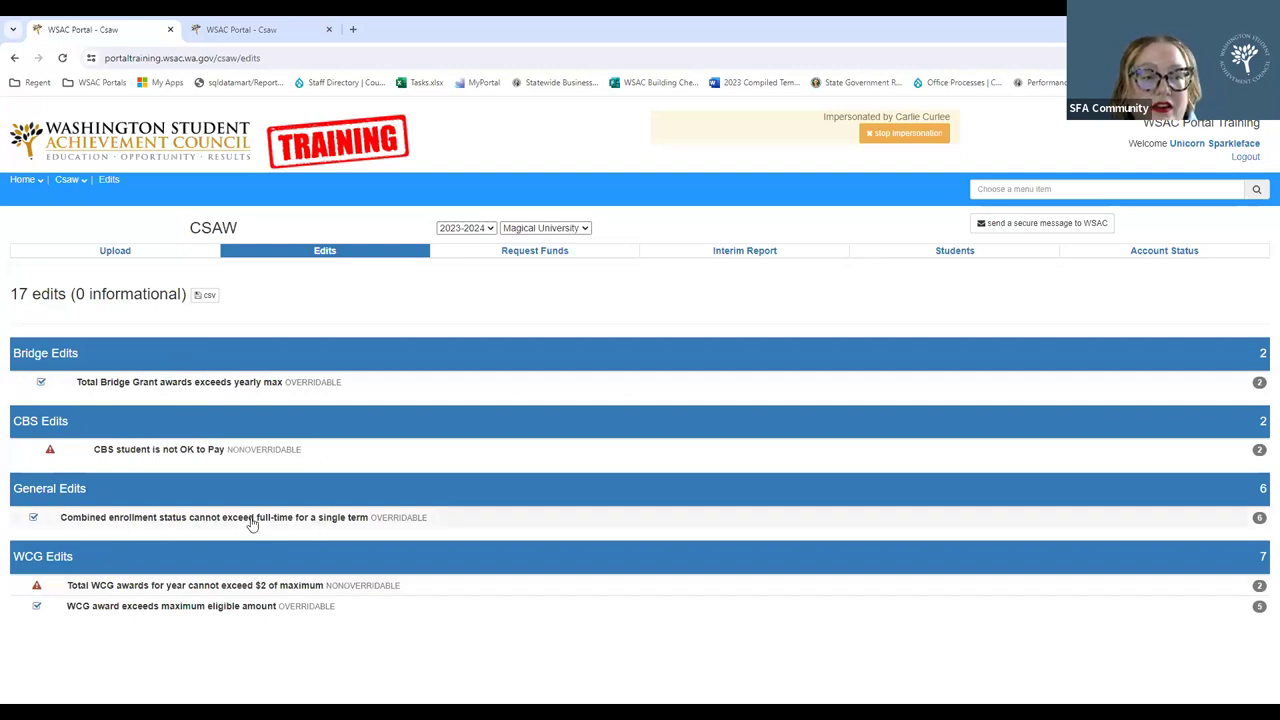
pyautogui.click(323, 522)
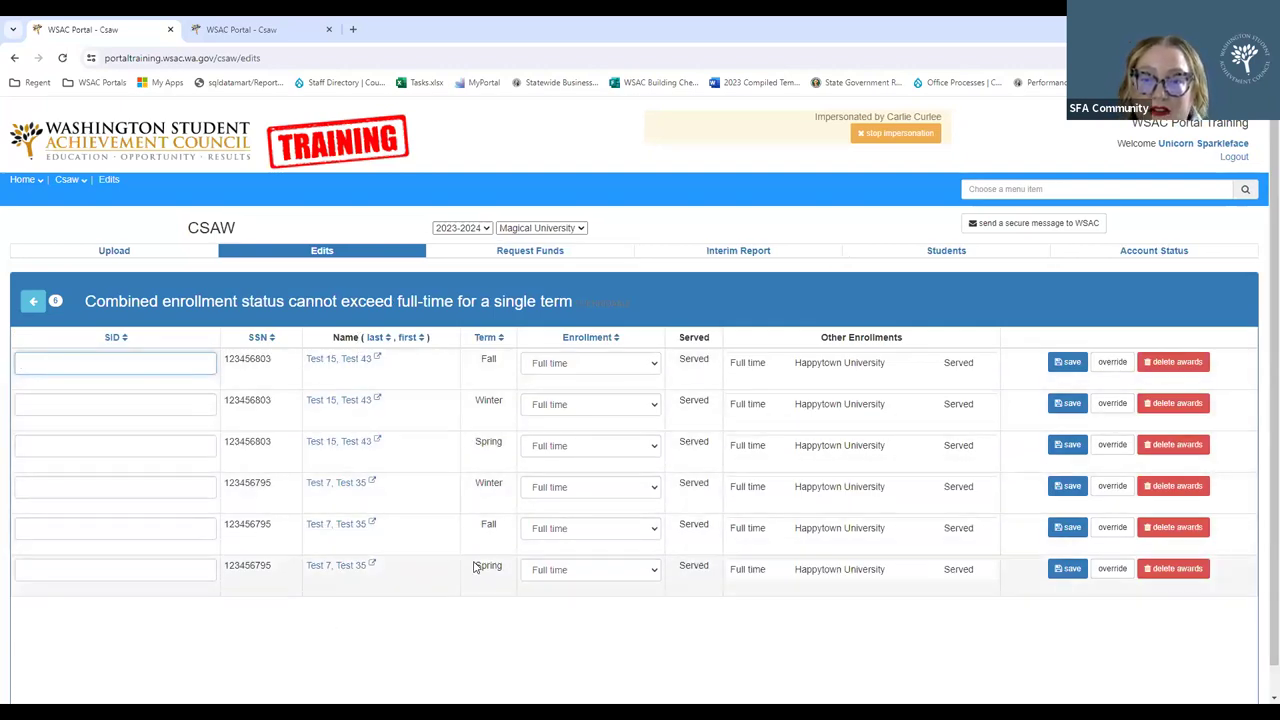
pyautogui.click(378, 360)
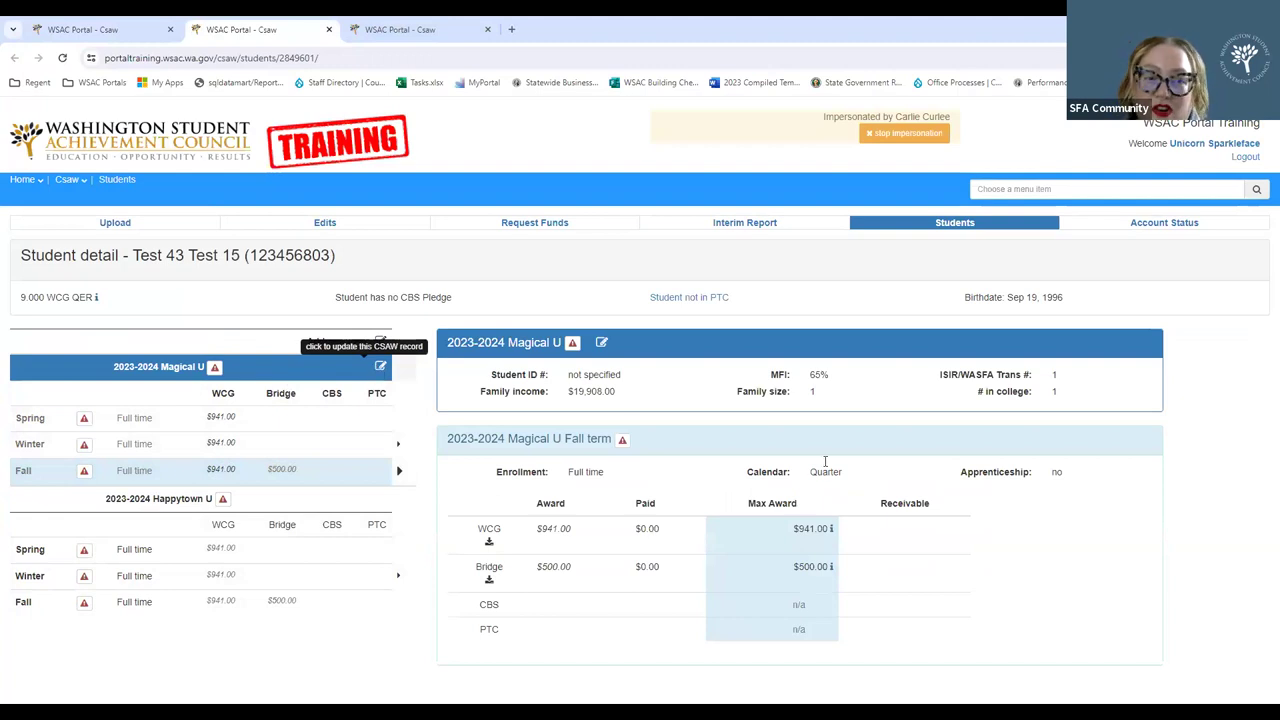
# Clear the student's Fall, Winter and Spring enrollment in the 2023-2024 Magical University record and save the update
pyautogui.click(379, 370)
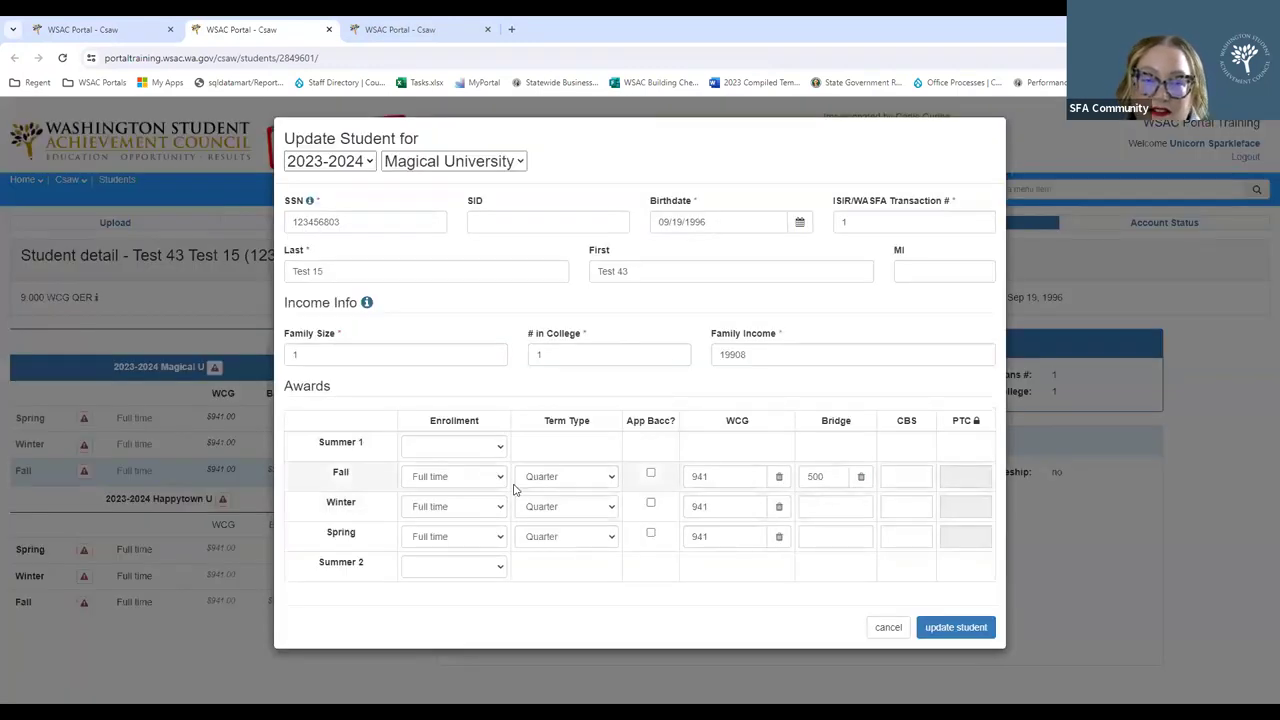
pyautogui.click(499, 479)
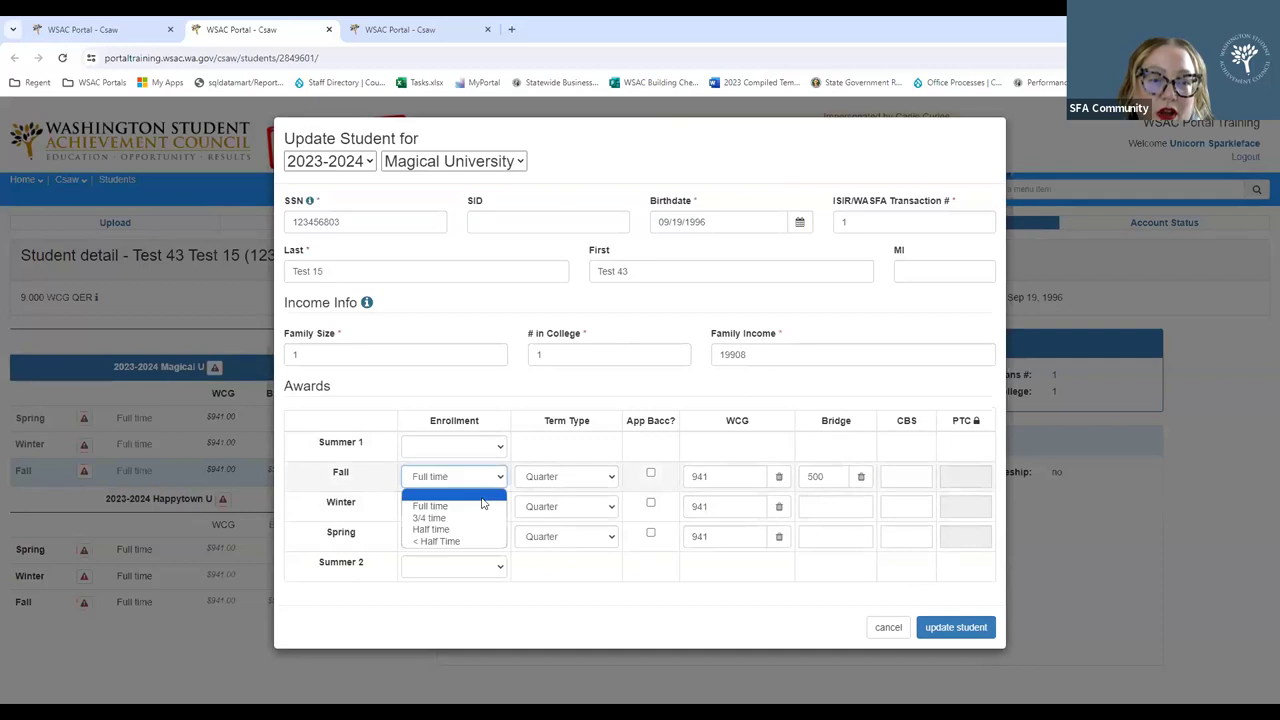
pyautogui.click(490, 496)
pyautogui.click(485, 506)
pyautogui.click(485, 525)
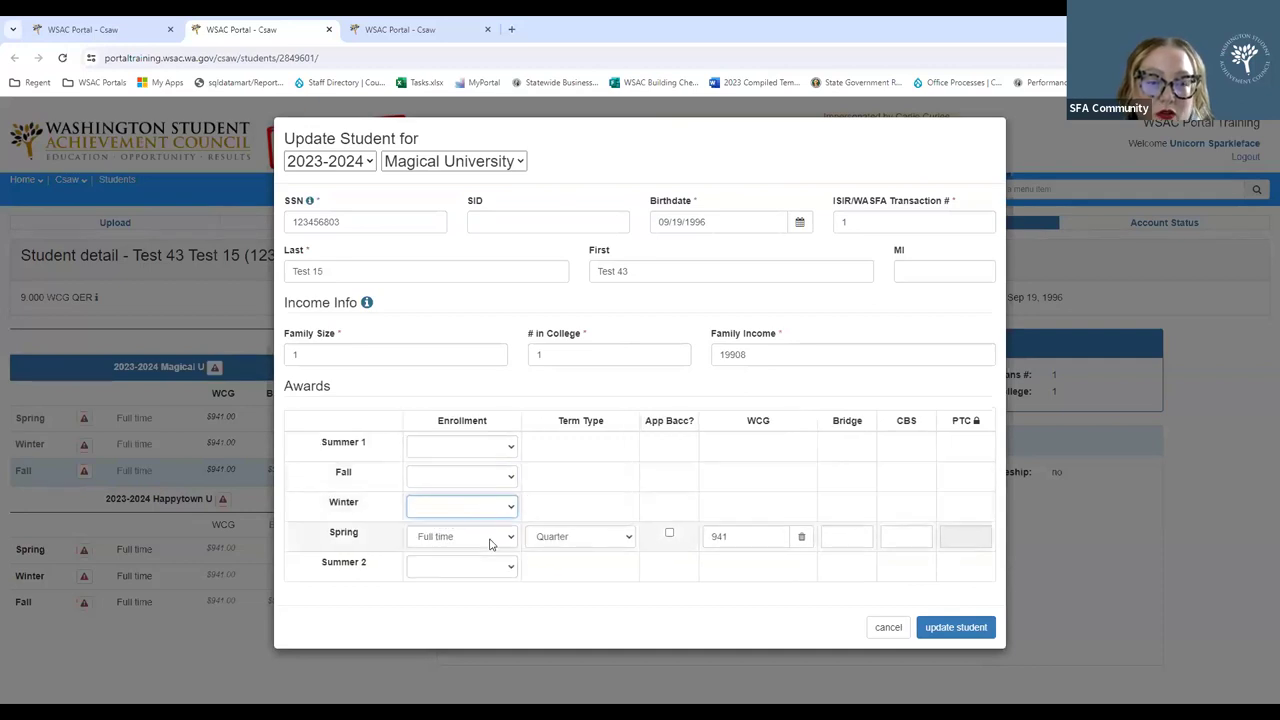
pyautogui.click(490, 536)
pyautogui.click(470, 551)
pyautogui.click(956, 627)
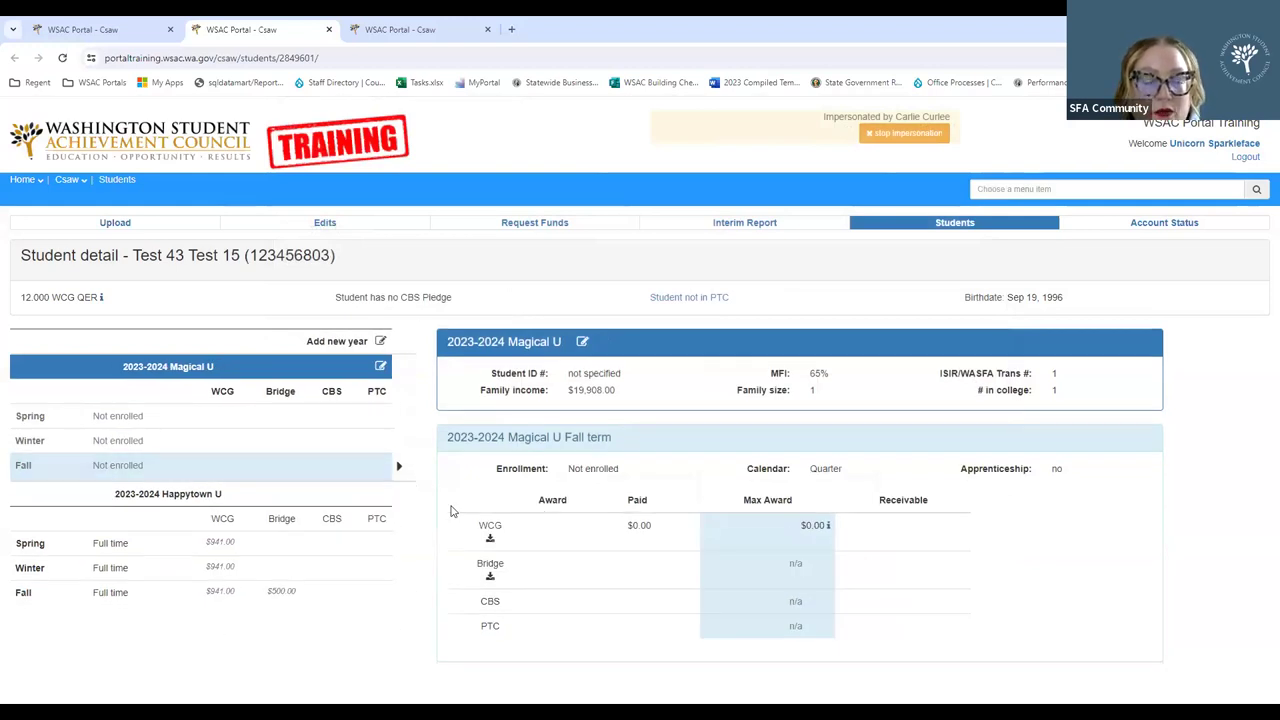
# Refresh the edits, reopen the combined enrollment edit, and review the remaining student's Magical U and Happytown U records
pyautogui.click(137, 29)
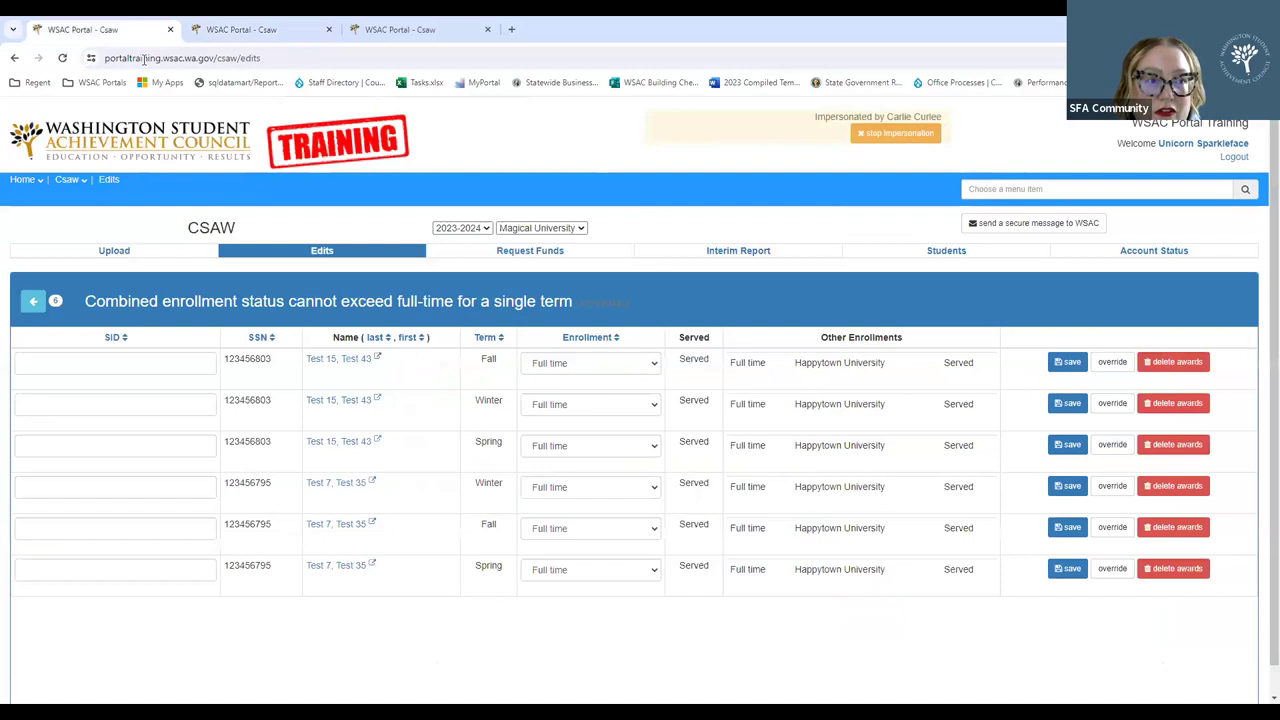
pyautogui.click(62, 57)
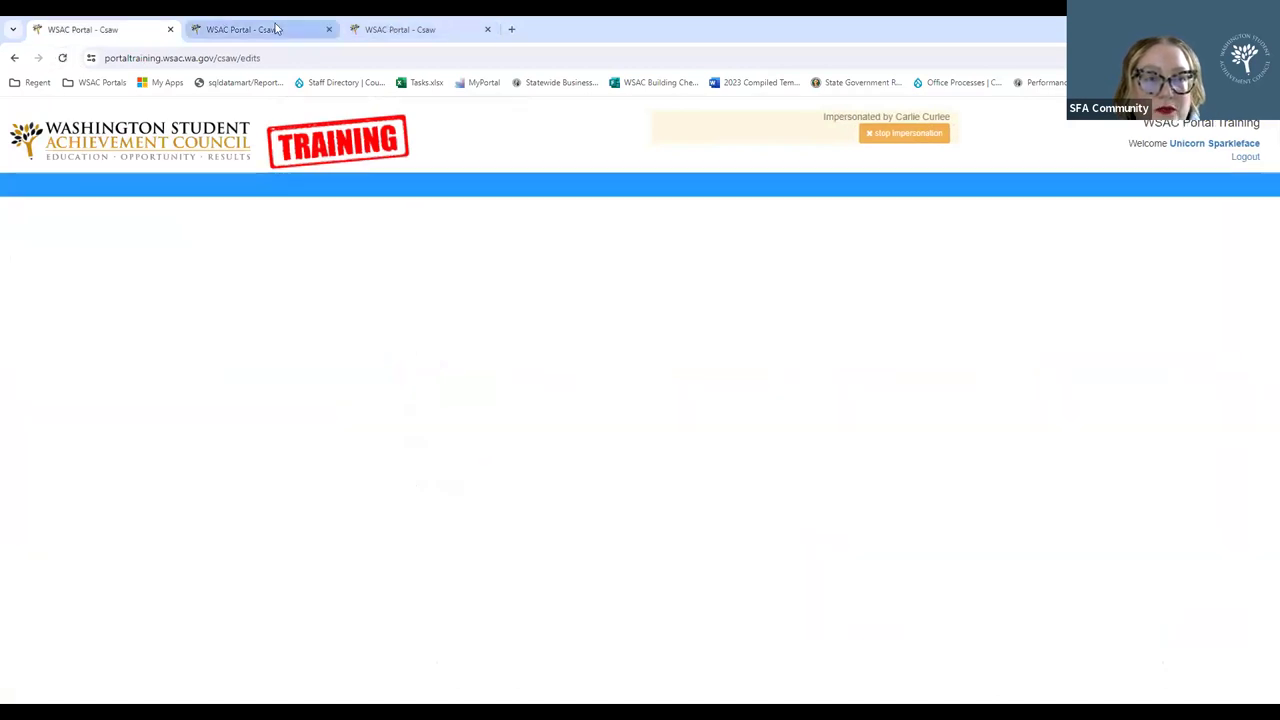
pyautogui.click(258, 517)
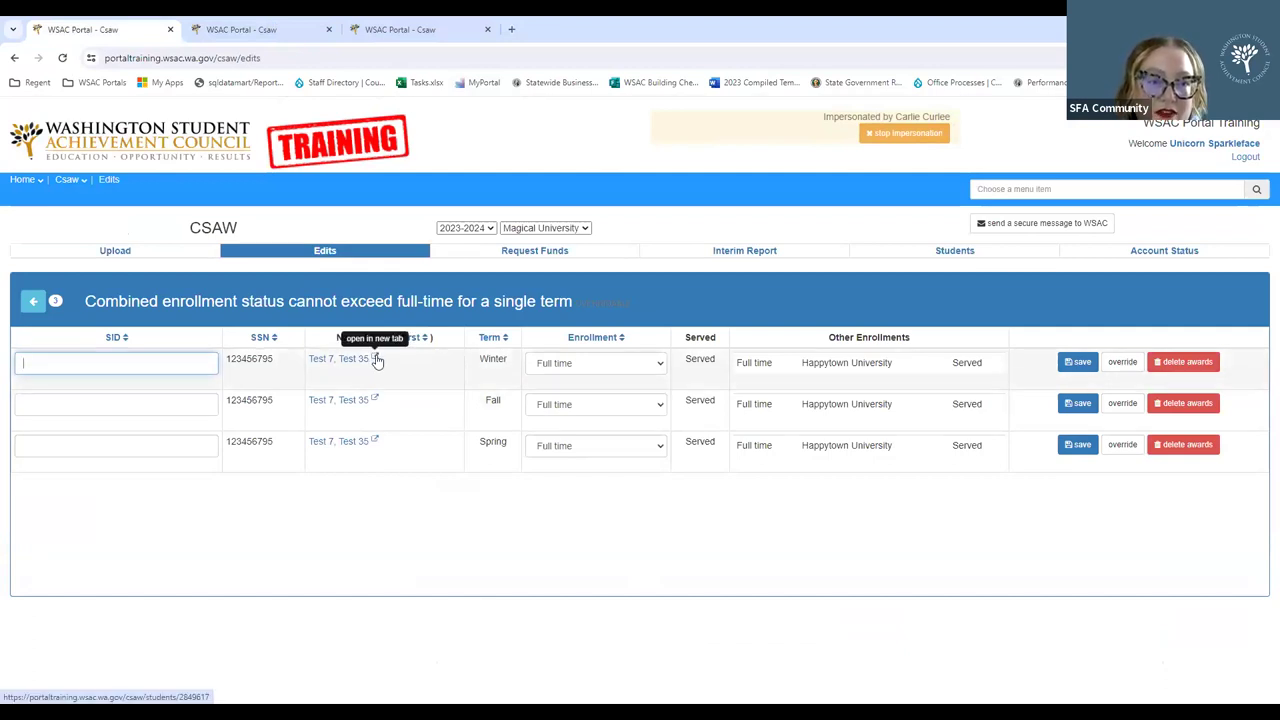
pyautogui.click(377, 360)
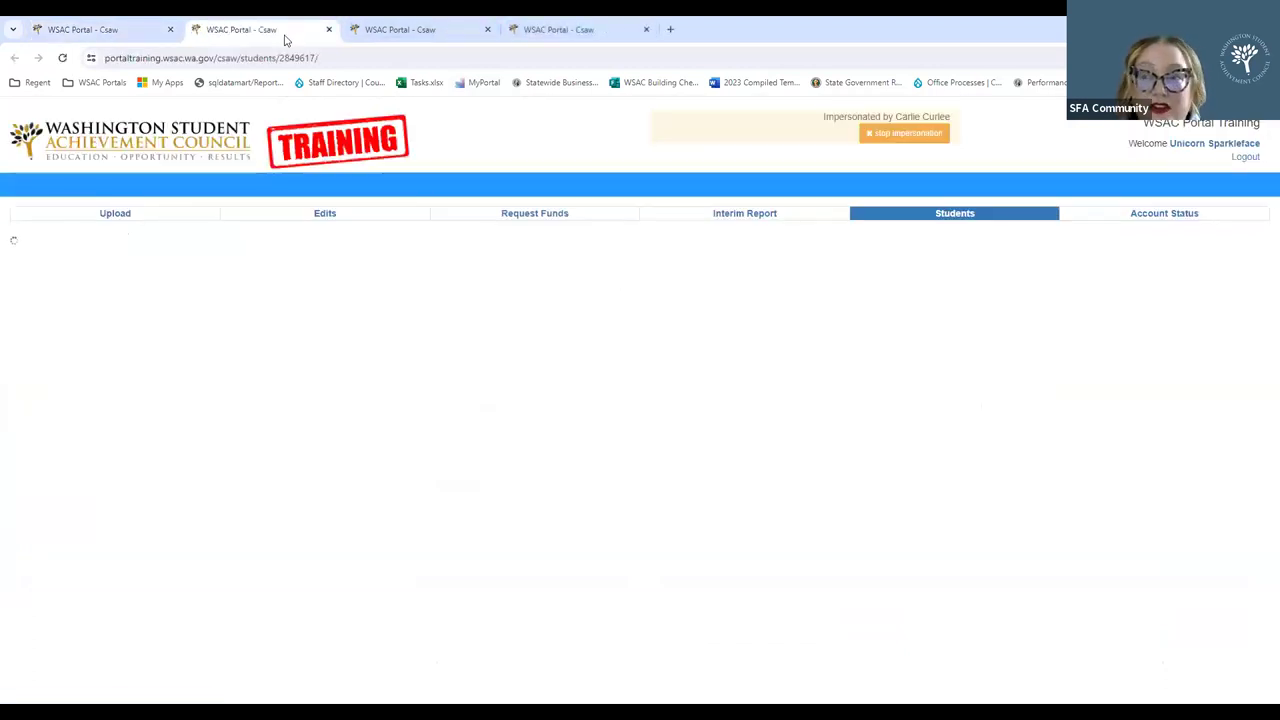
pyautogui.click(337, 470)
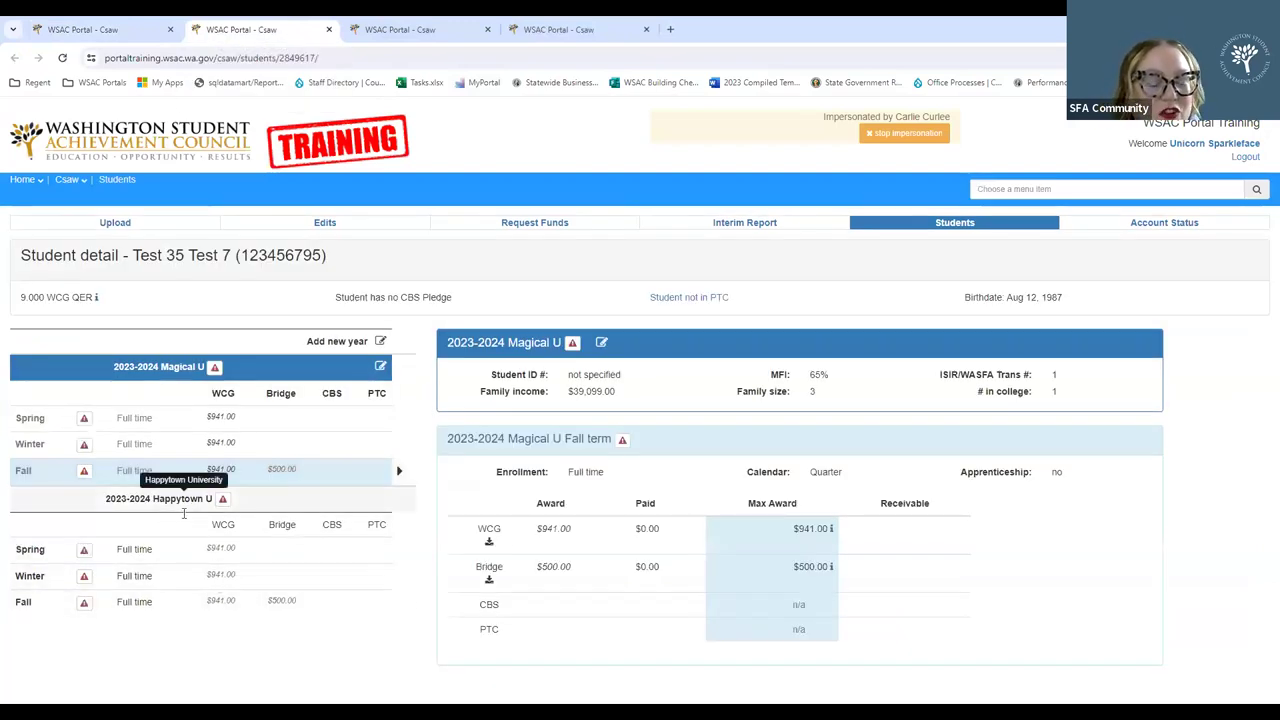
pyautogui.click(332, 465)
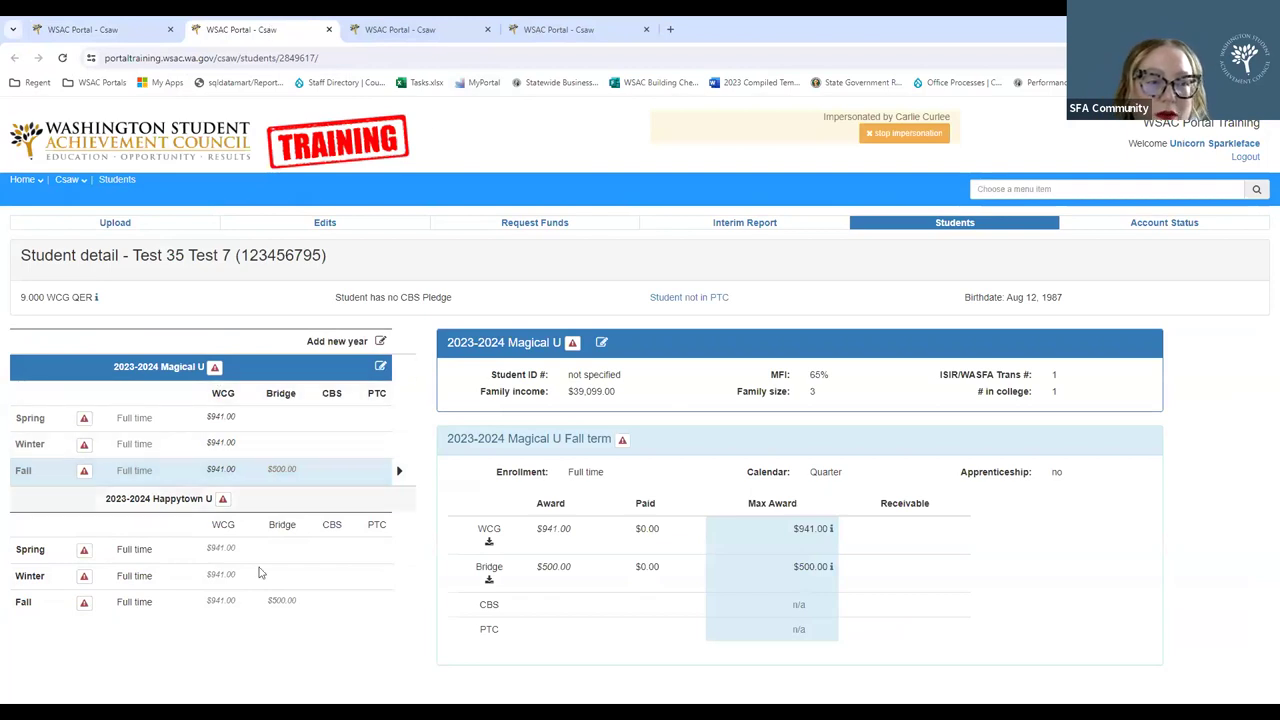
# Return to the combined enrollment edit and choose "My college paid on adjusted COA - tuition and books only" as the Winter override explanation
pyautogui.click(95, 29)
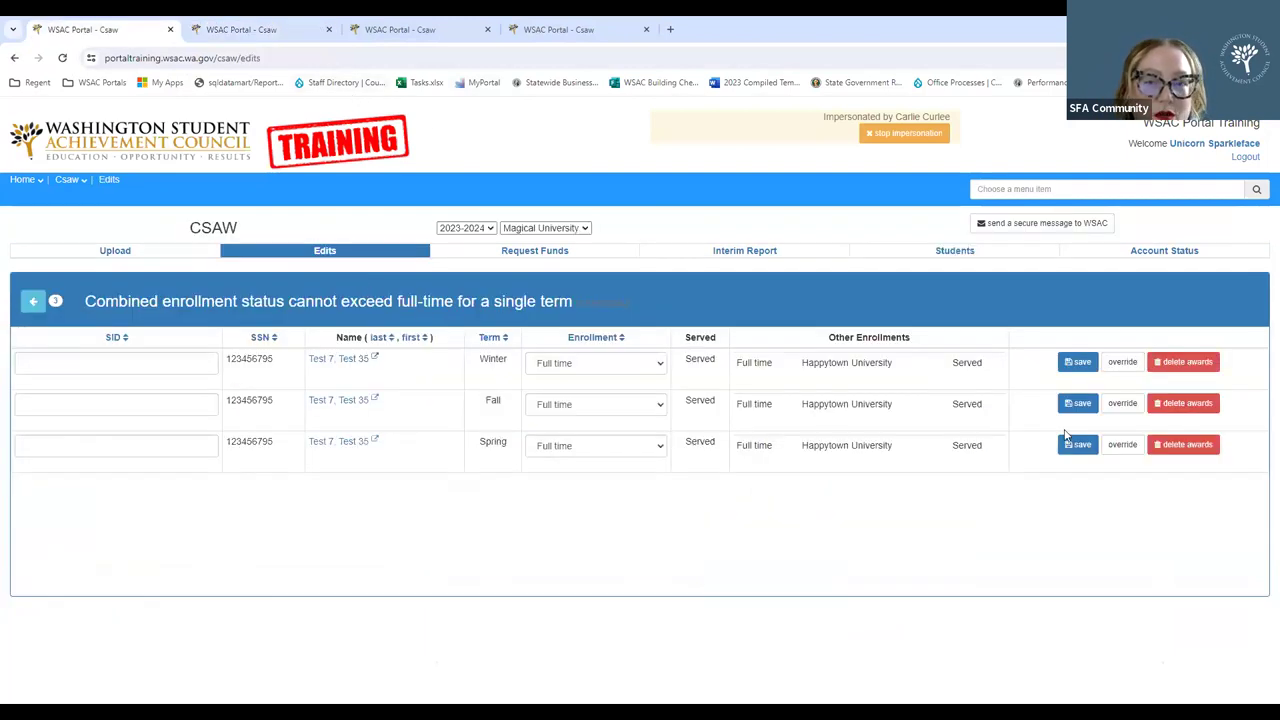
pyautogui.click(1121, 362)
pyautogui.click(1012, 362)
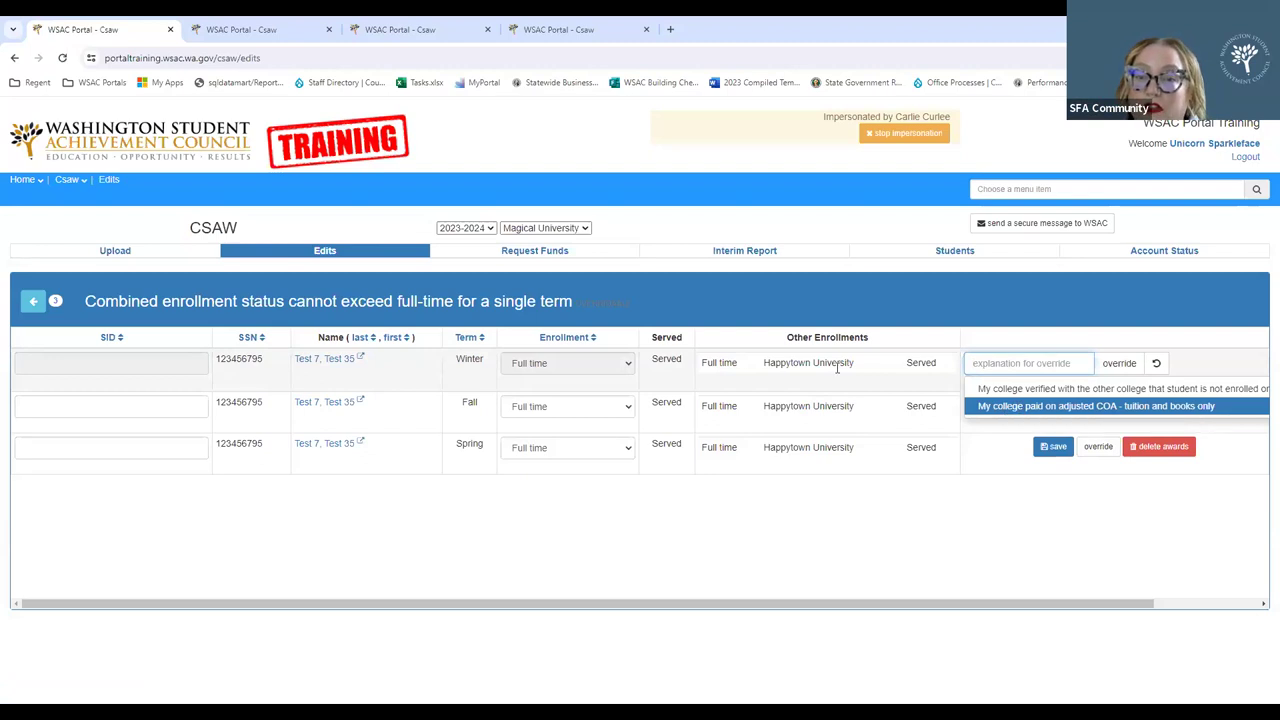
pyautogui.click(988, 408)
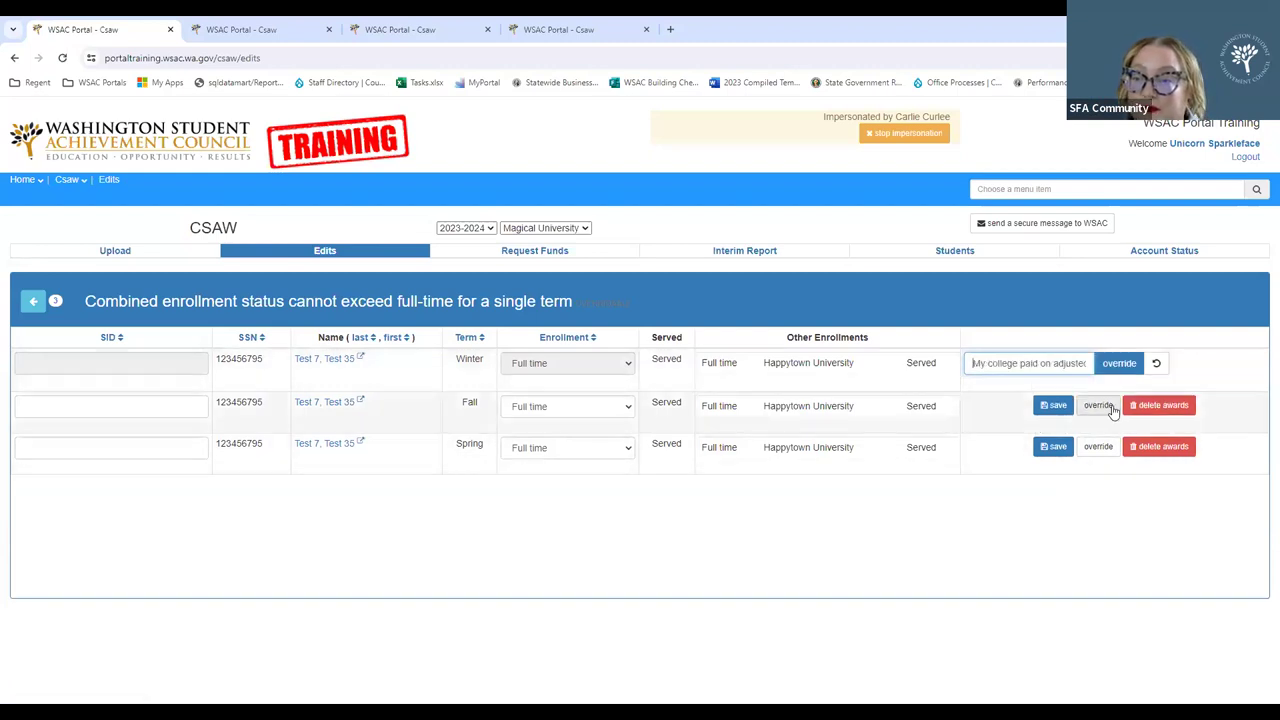
pyautogui.click(1104, 406)
pyautogui.click(1018, 404)
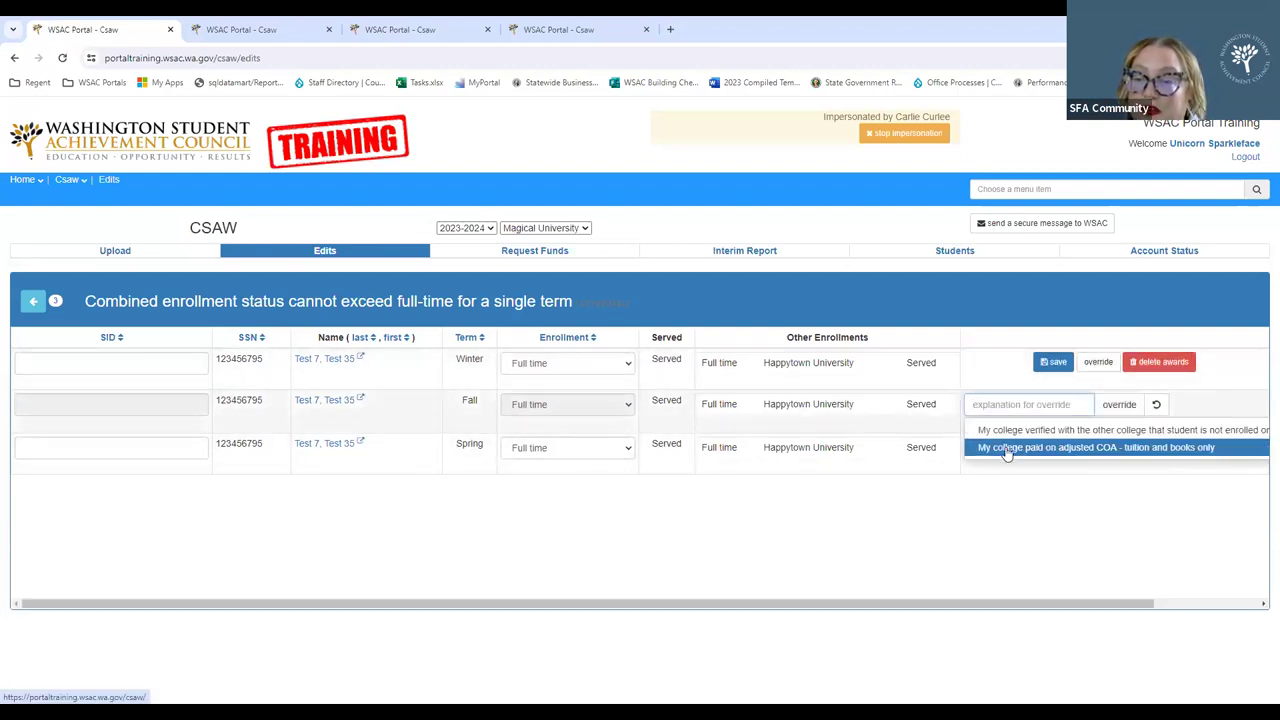
pyautogui.click(1010, 450)
pyautogui.click(1097, 446)
pyautogui.click(1018, 448)
# Override the Winter combined enrollment edit with the explanation "My college paid on adjusted COA - tuition and books only"
pyautogui.click(1100, 364)
pyautogui.click(1047, 363)
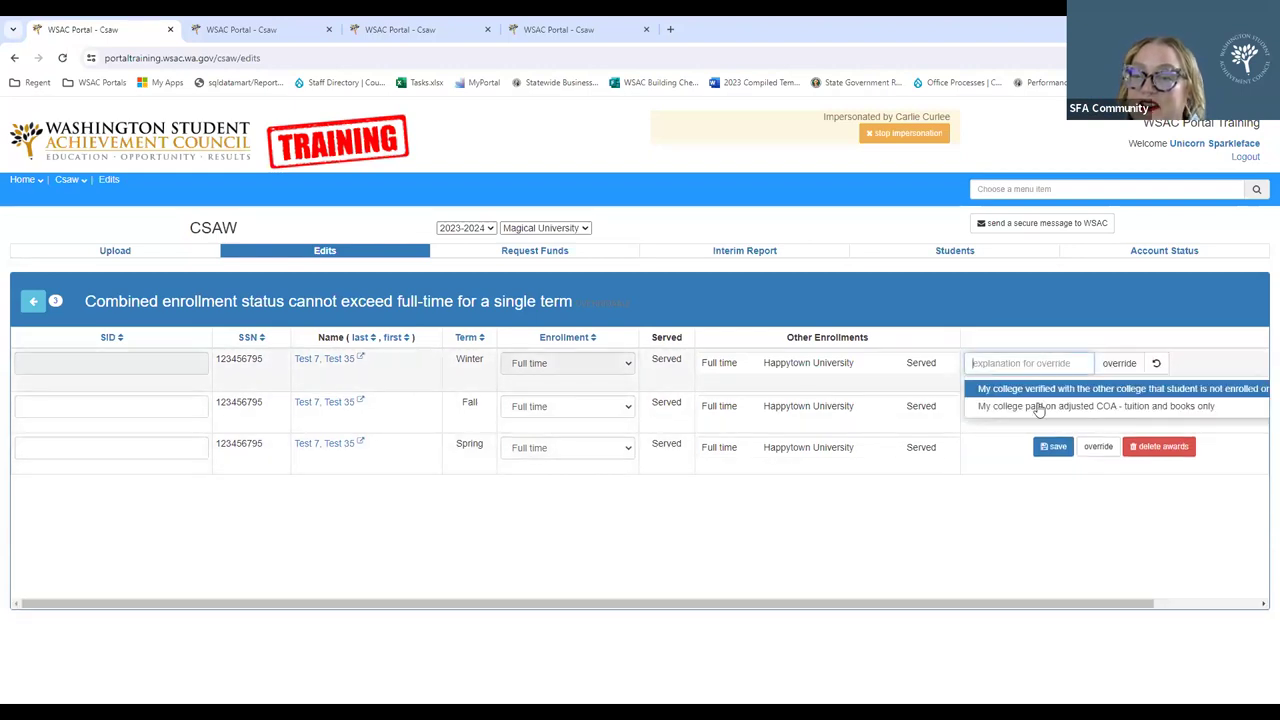
pyautogui.click(1040, 407)
pyautogui.click(1117, 363)
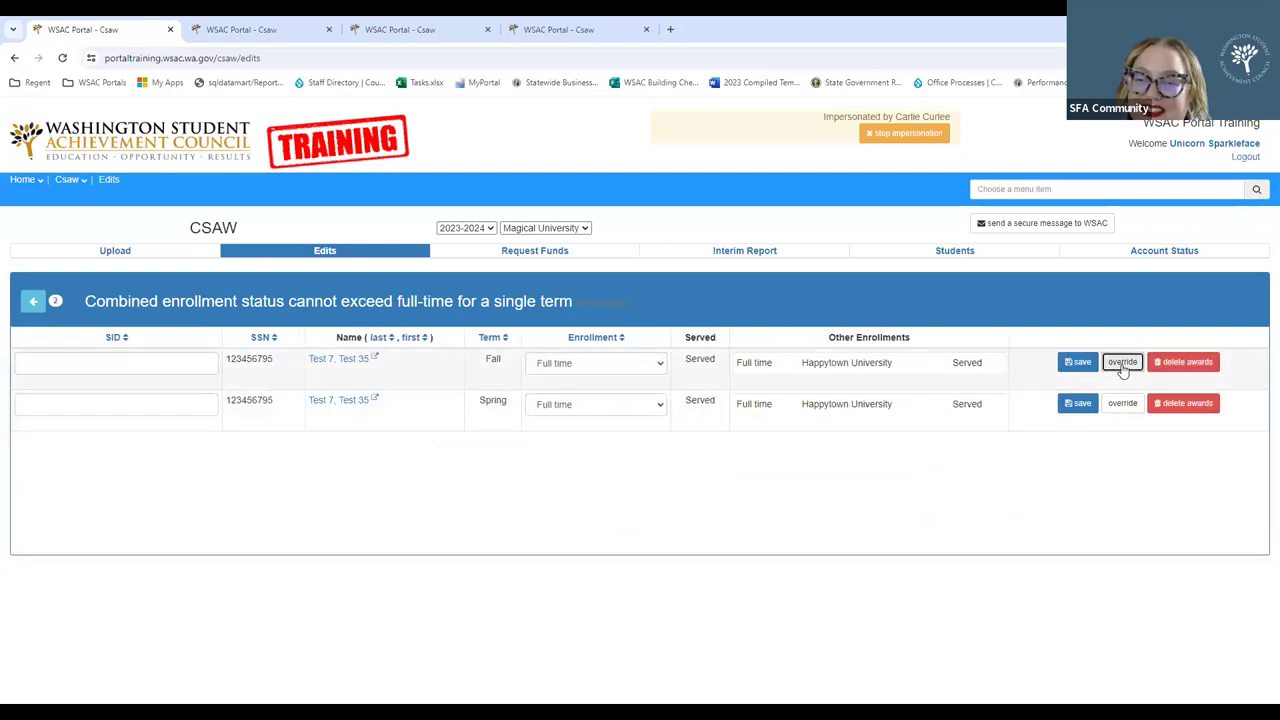
# Override the Fall combined enrollment edit with the explanation "My college paid on adjusted COA - tuition and books only"
pyautogui.click(1100, 363)
pyautogui.click(1045, 363)
pyautogui.click(1040, 406)
pyautogui.click(1117, 363)
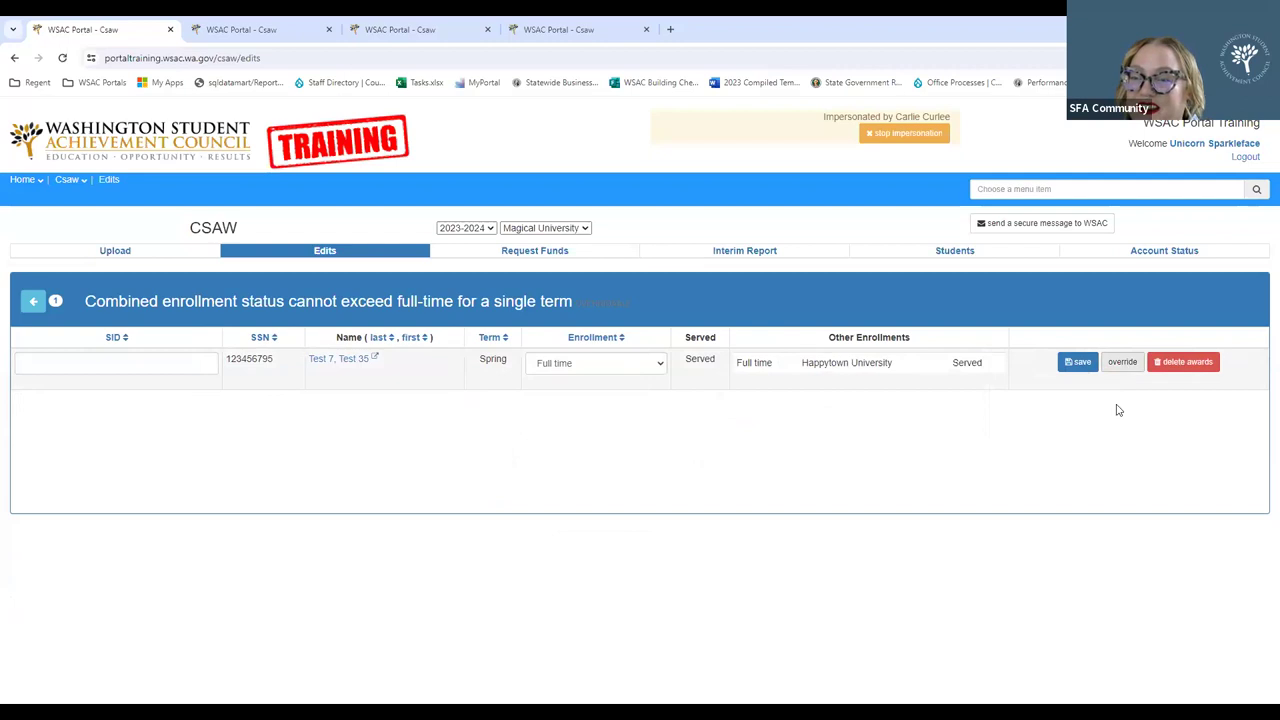
# Override the Spring combined enrollment edit with the explanation "My college paid on adjusted COA - tuition and books only"
pyautogui.click(1114, 363)
pyautogui.click(1066, 368)
pyautogui.click(1063, 403)
pyautogui.click(1119, 363)
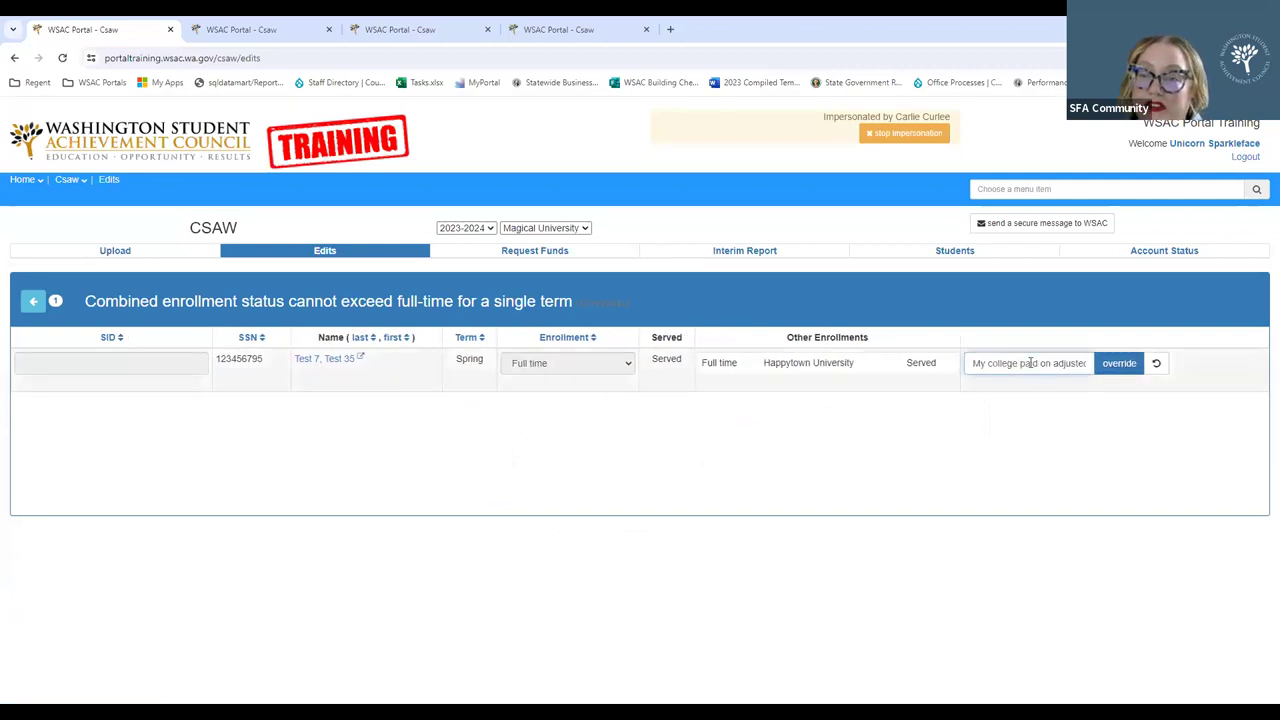
pyautogui.click(1108, 364)
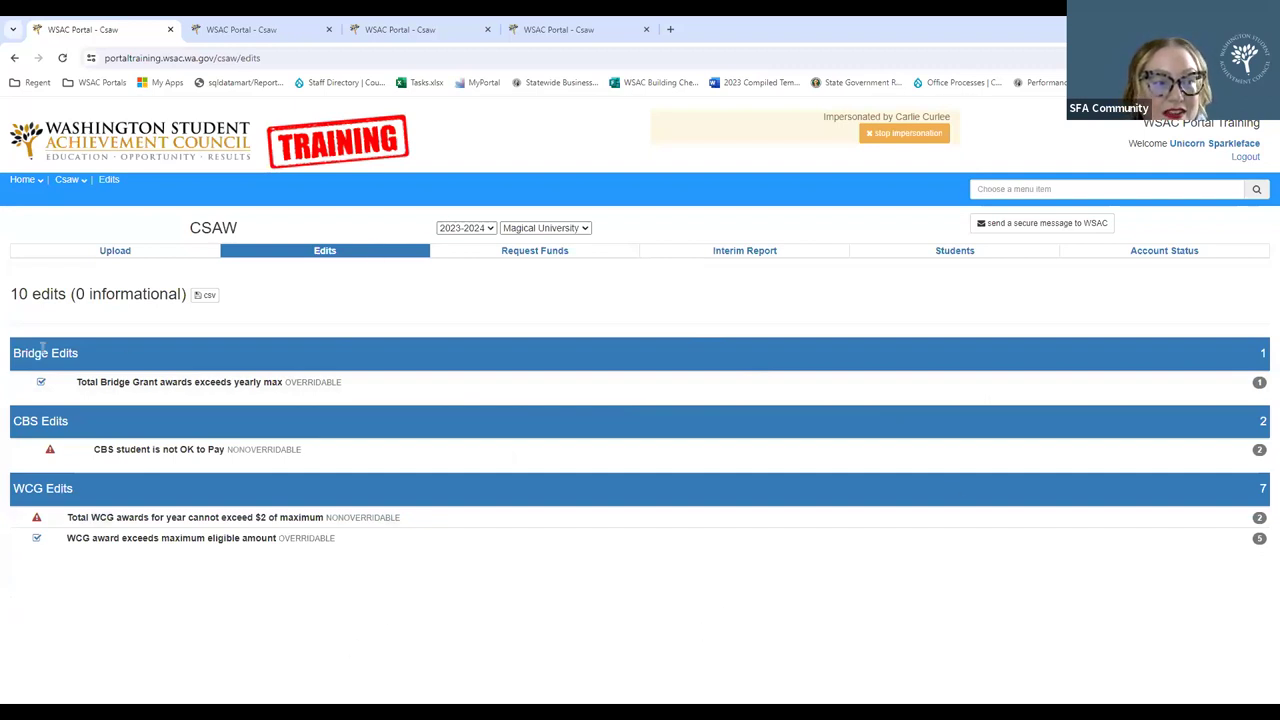
# Open the "Total Bridge Grant awards exceeds yearly max" edit and view the suggested override explanation for its student
pyautogui.click(200, 389)
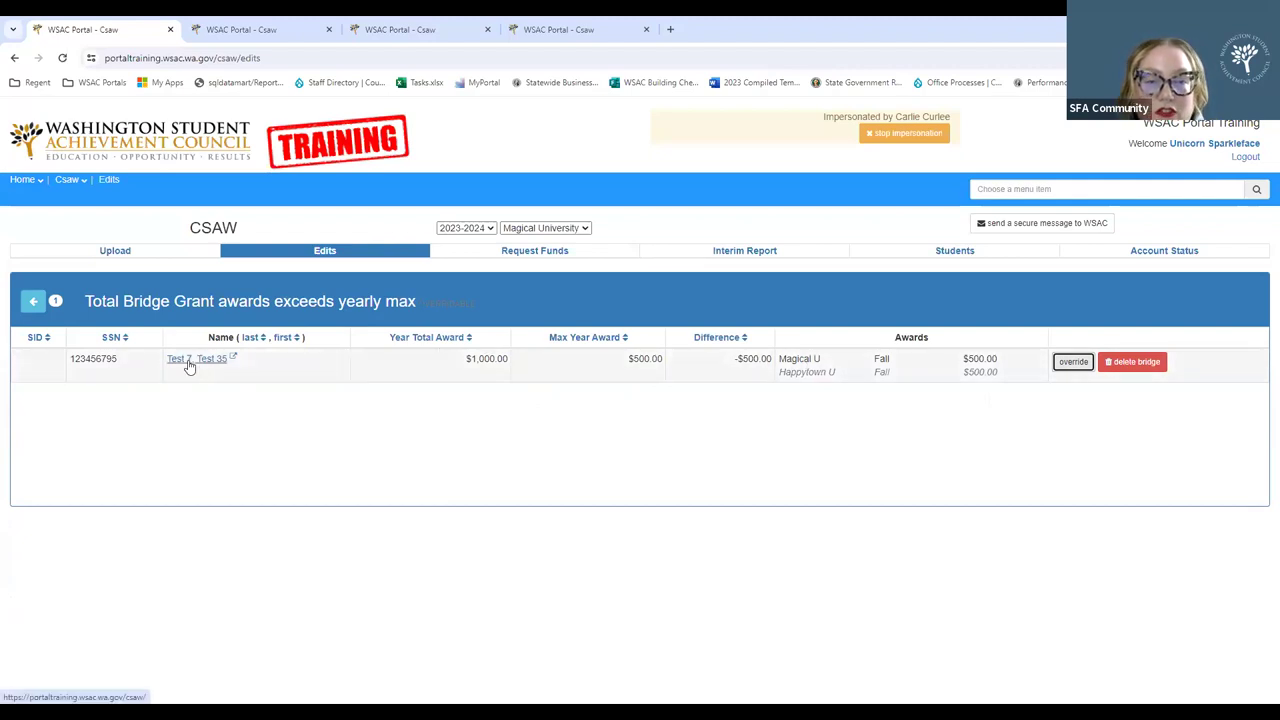
pyautogui.click(1073, 362)
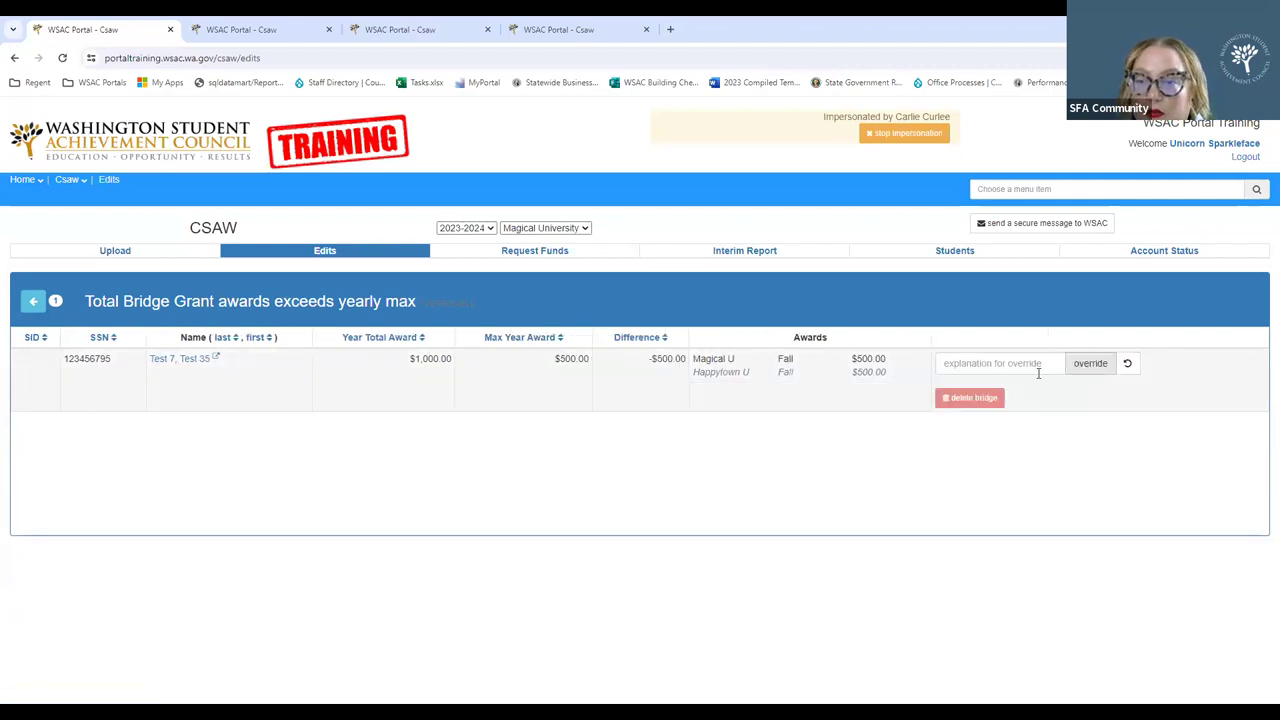
pyautogui.click(1040, 364)
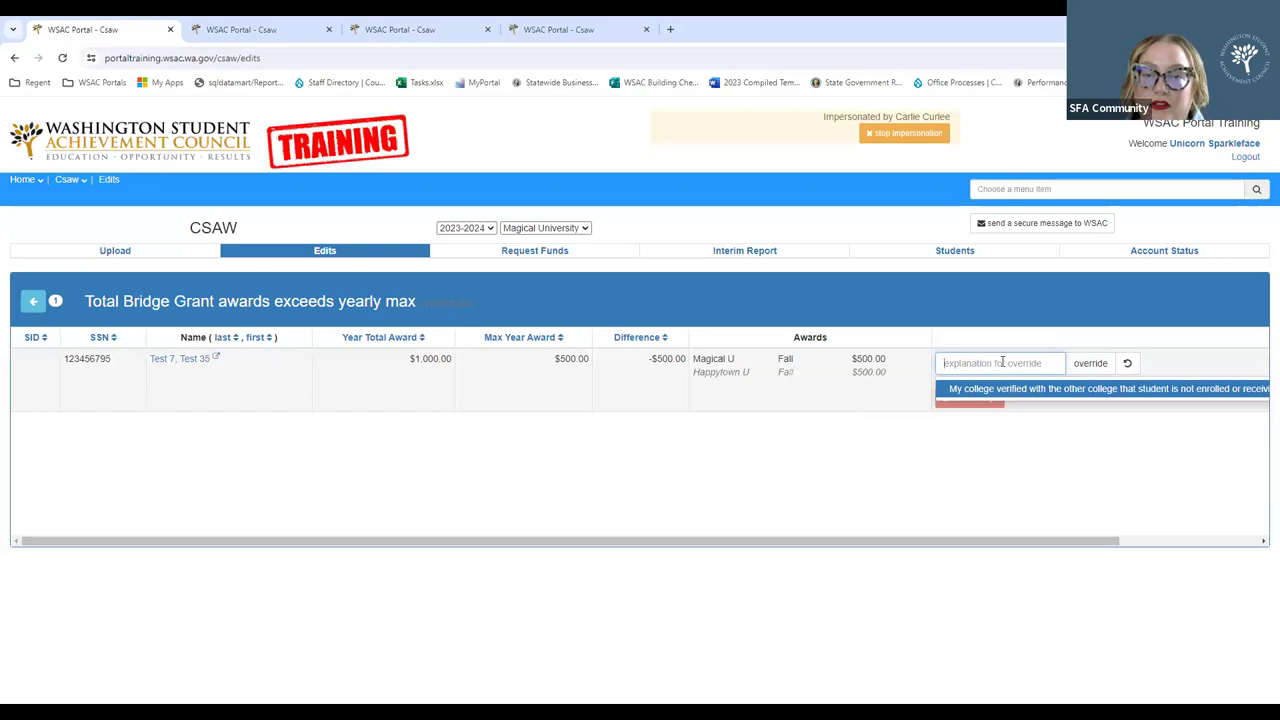
pyautogui.click(566, 430)
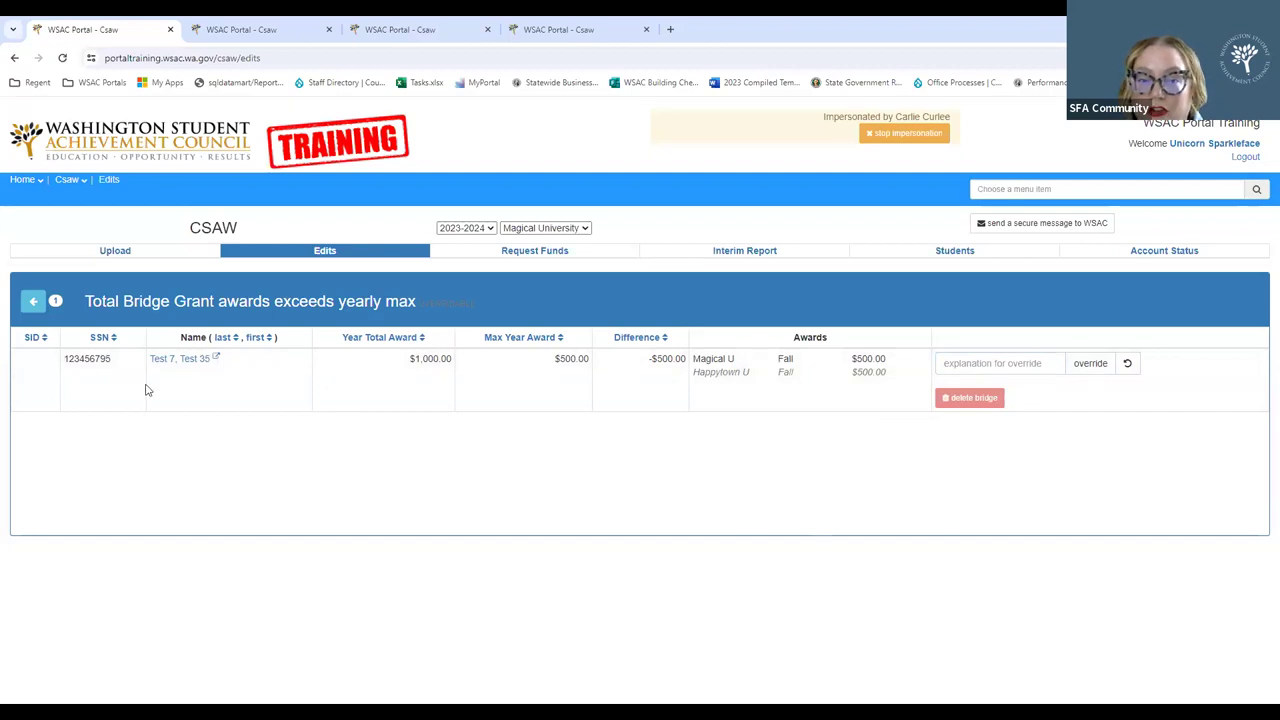
# Open the student's detail, remove the Fall Bridge award from the 2023-2024 Magical University record, and save the update
pyautogui.click(215, 357)
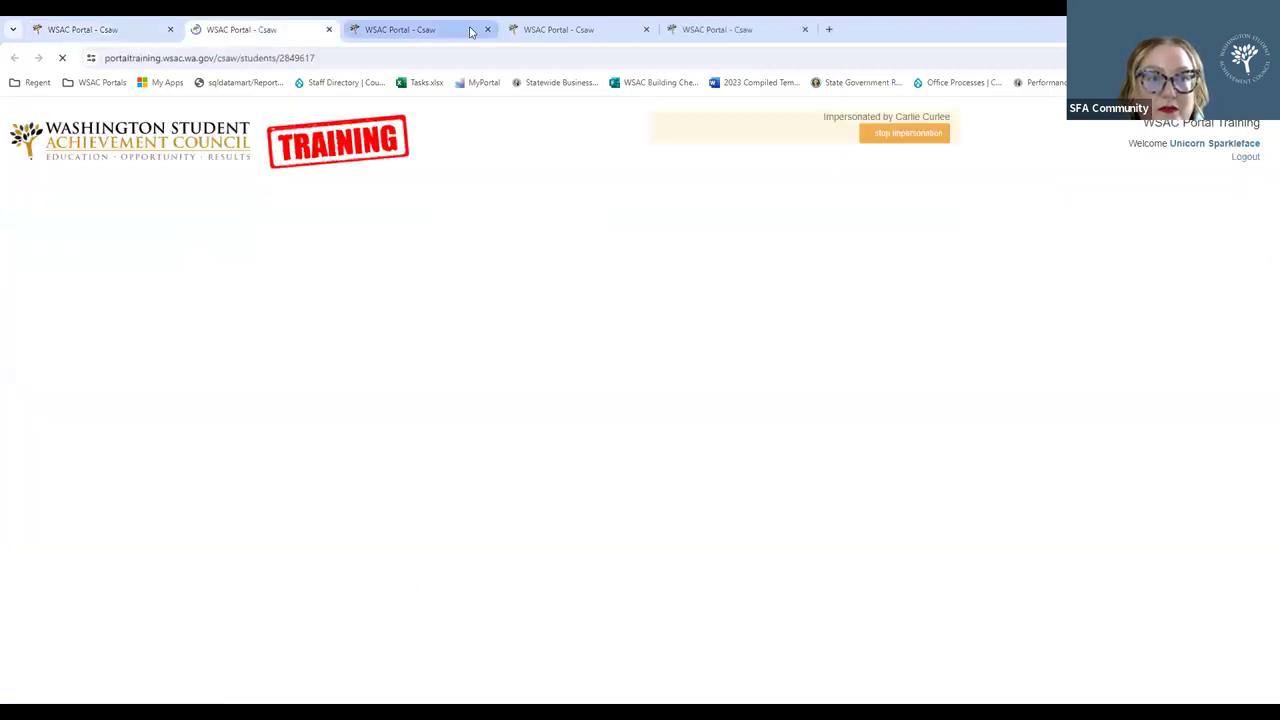
pyautogui.click(487, 29)
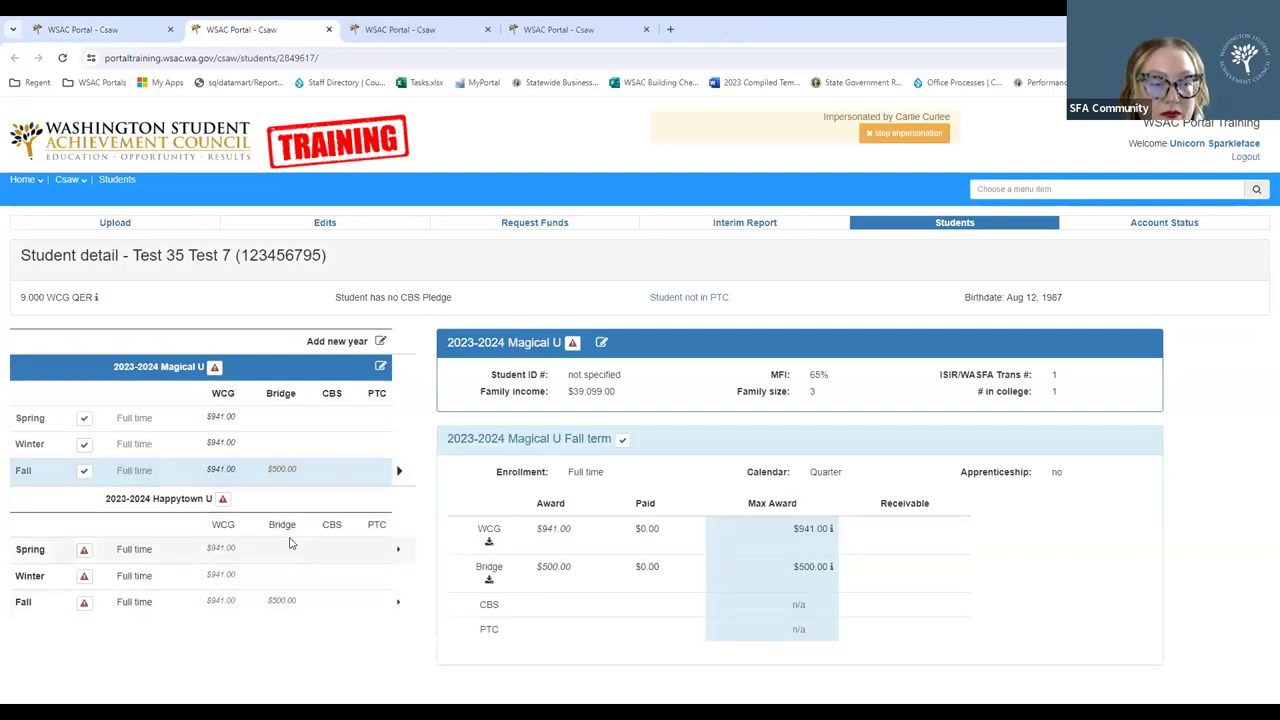
pyautogui.moveTo(286, 466)
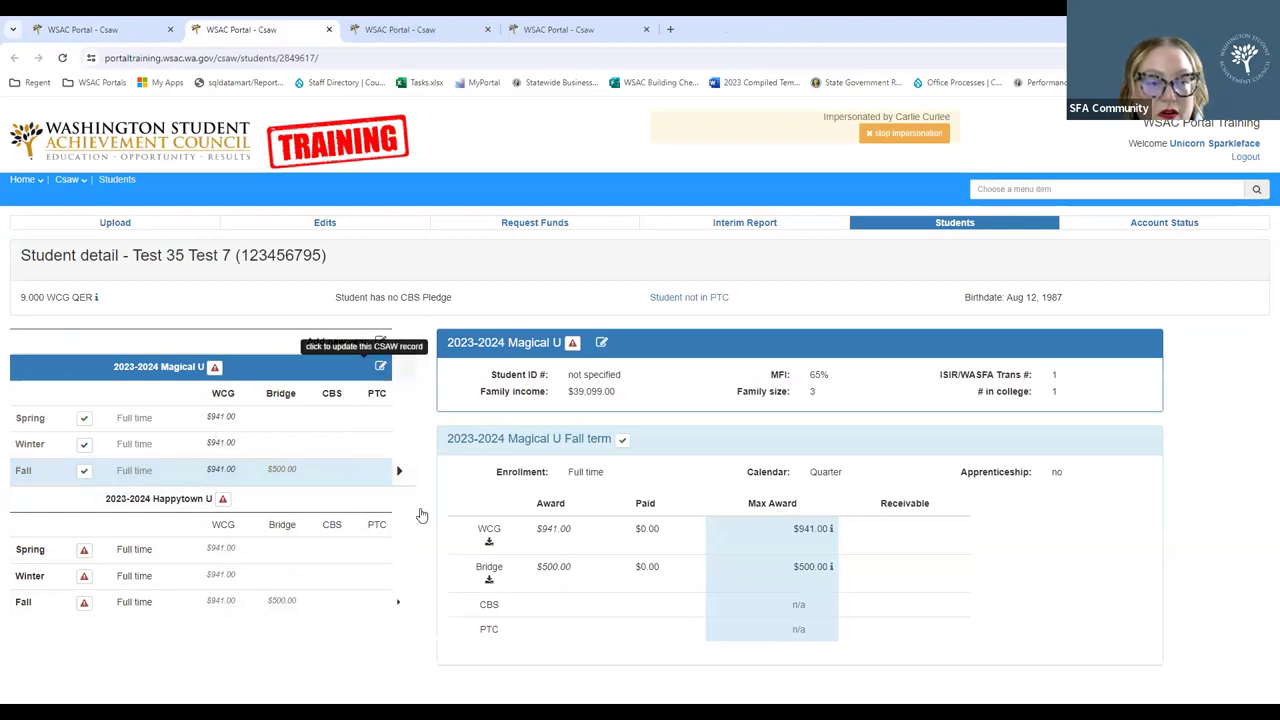
pyautogui.click(380, 366)
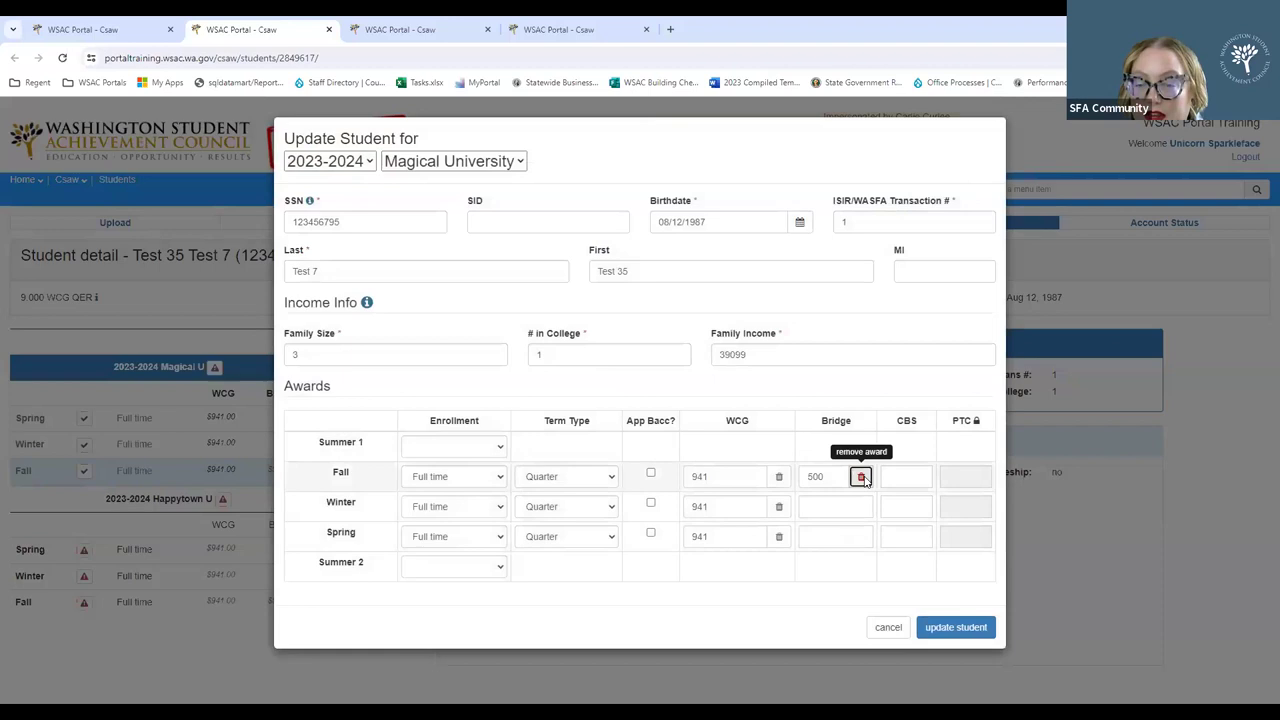
pyautogui.click(860, 475)
pyautogui.click(955, 628)
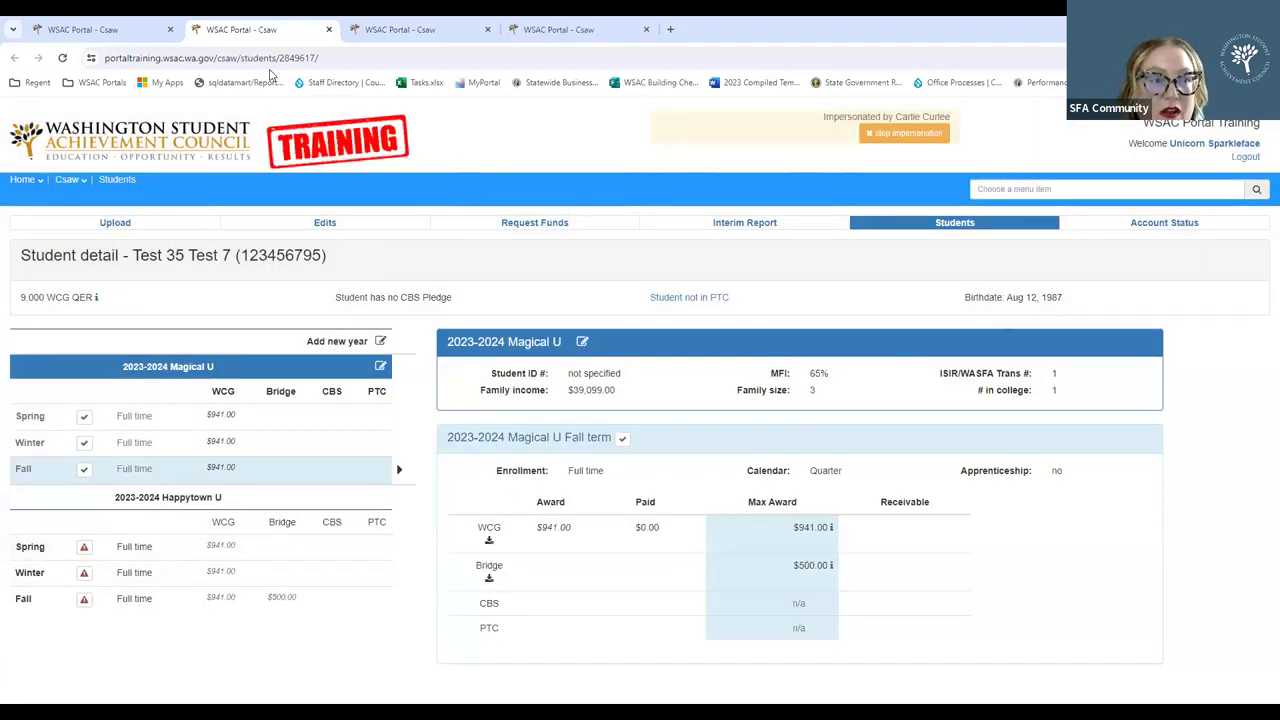
# Back in the Bridge yearly max edit, try the custom override explanation "My college awarded based on adjusted COA" and clear it without overriding
pyautogui.click(139, 35)
pyautogui.click(969, 363)
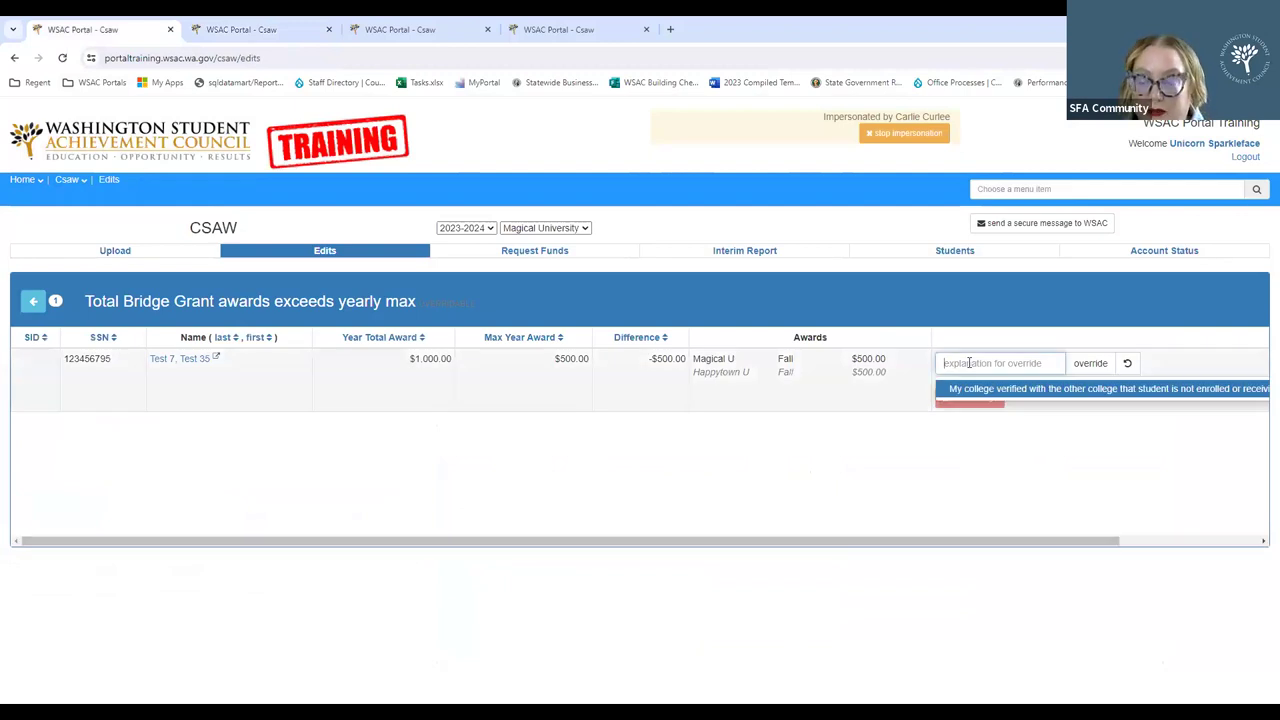
pyautogui.write('My college awad')
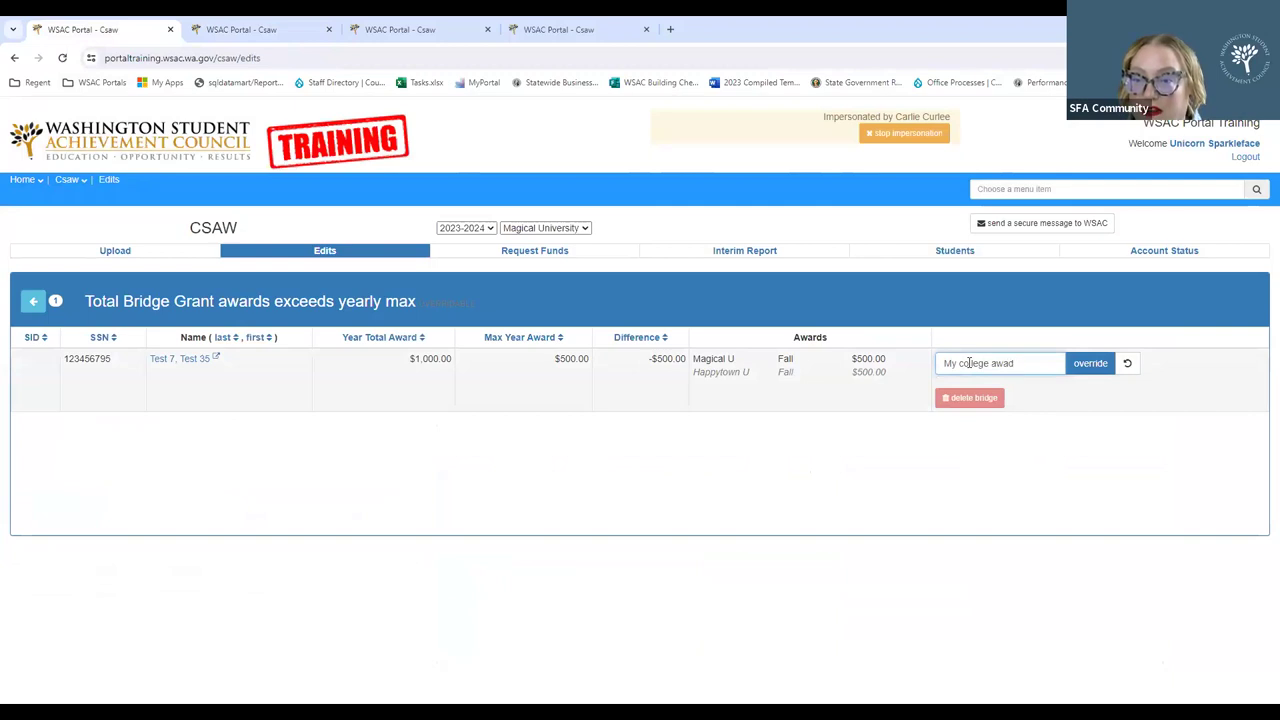
pyautogui.press('BackSpace')
pyautogui.write('rded b')
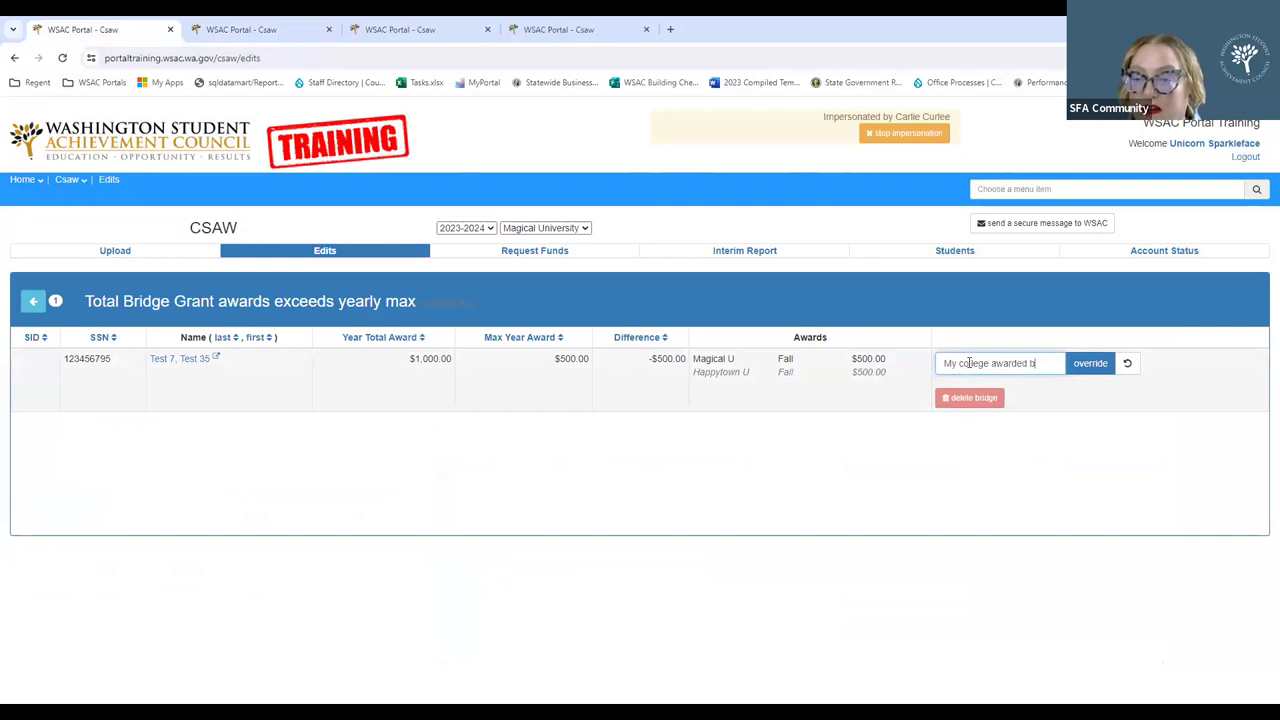
pyautogui.write('ased on a')
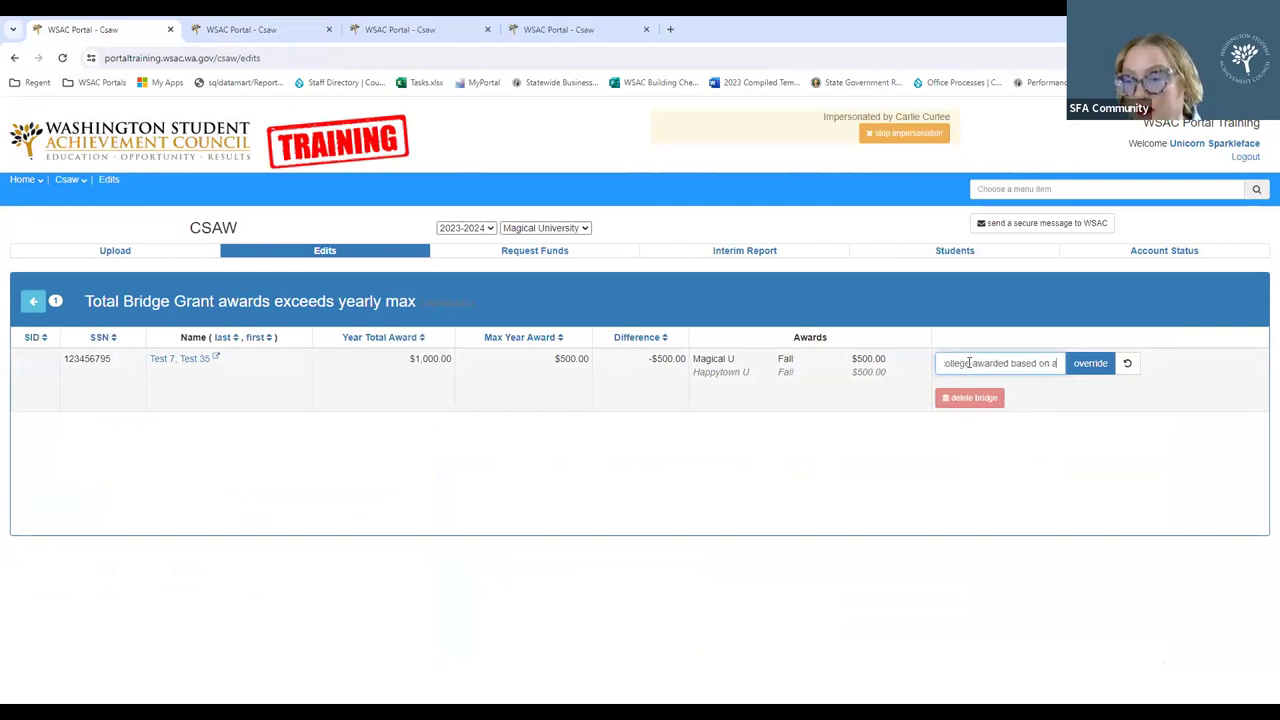
pyautogui.write('djusted COA')
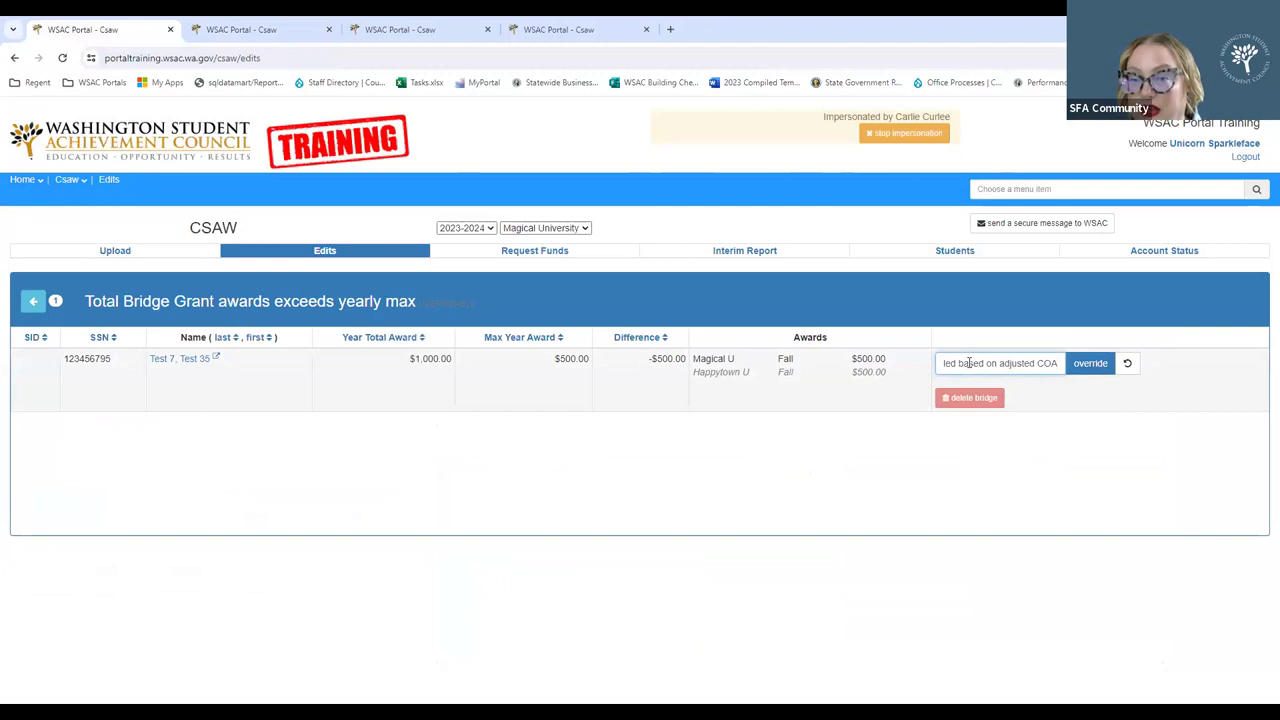
pyautogui.press('BackSpace')
pyautogui.press('BackSpace')
pyautogui.press('BackSpace')
pyautogui.press('BackSpace')
pyautogui.press('BackSpace')
pyautogui.press('BackSpace')
pyautogui.press('BackSpace')
pyautogui.press('BackSpace')
pyautogui.press('BackSpace')
pyautogui.press('BackSpace')
pyautogui.press('BackSpace')
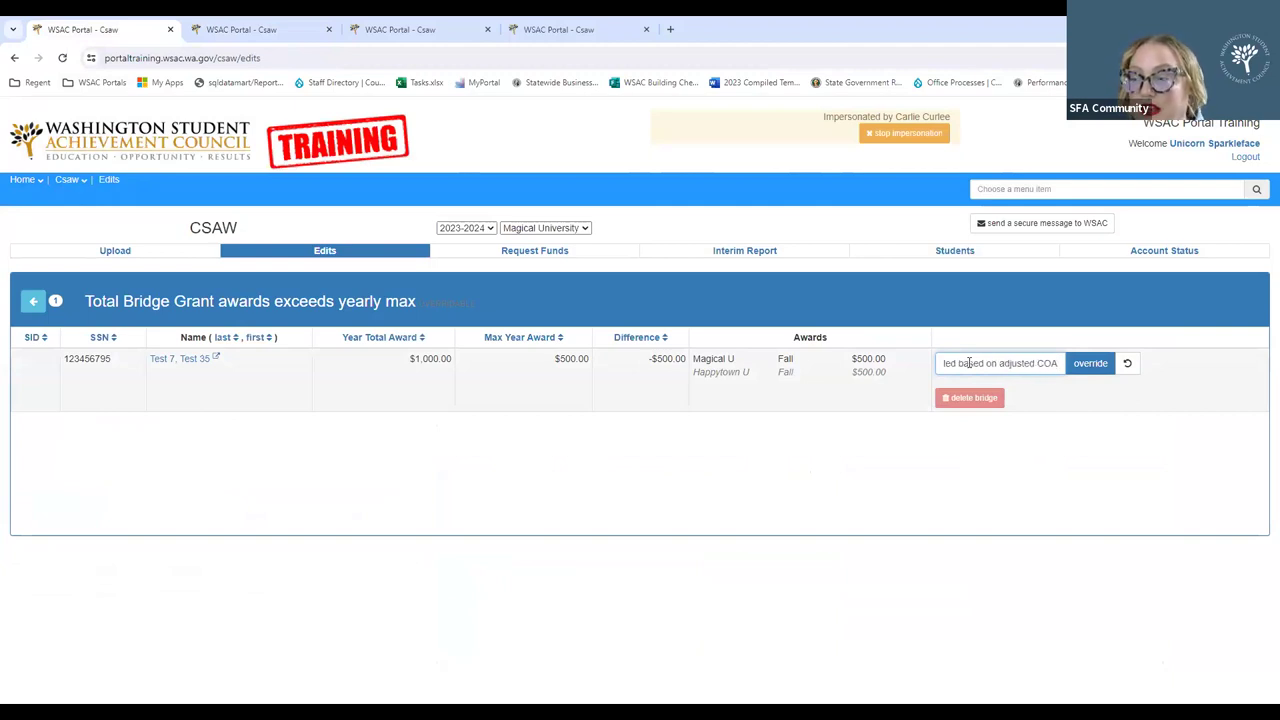
pyautogui.press('BackSpace')
pyautogui.press('BackSpace')
pyautogui.press('BackSpace')
pyautogui.press('BackSpace')
pyautogui.press('BackSpace')
pyautogui.press('BackSpace')
pyautogui.press('BackSpace')
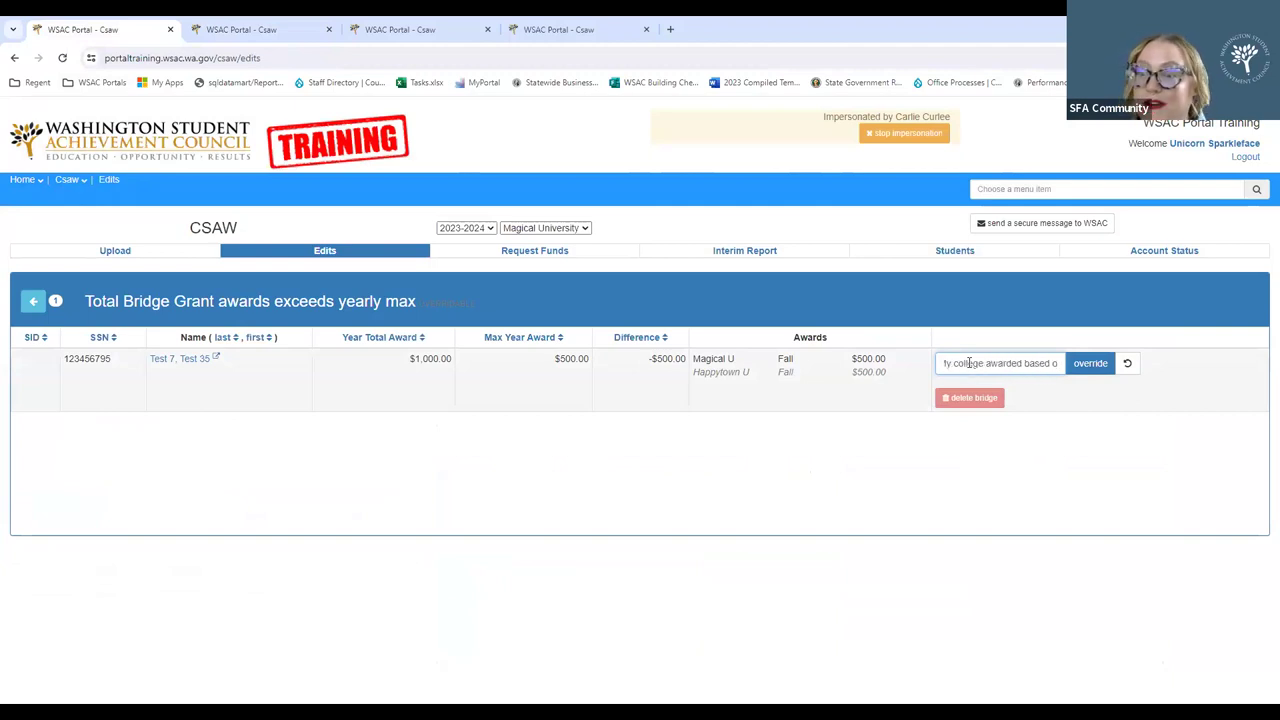
pyautogui.press('BackSpace')
pyautogui.press('BackSpace')
pyautogui.press('BackSpace')
pyautogui.press('BackSpace')
pyautogui.press('BackSpace')
pyautogui.press('BackSpace')
pyautogui.press('BackSpace')
pyautogui.press('BackSpace')
pyautogui.press('BackSpace')
pyautogui.press('BackSpace')
pyautogui.press('BackSpace')
pyautogui.press('BackSpace')
pyautogui.press('BackSpace')
pyautogui.press('BackSpace')
pyautogui.press('BackSpace')
pyautogui.press('BackSpace')
pyautogui.press('BackSpace')
pyautogui.press('BackSpace')
pyautogui.press('BackSpace')
pyautogui.press('BackSpace')
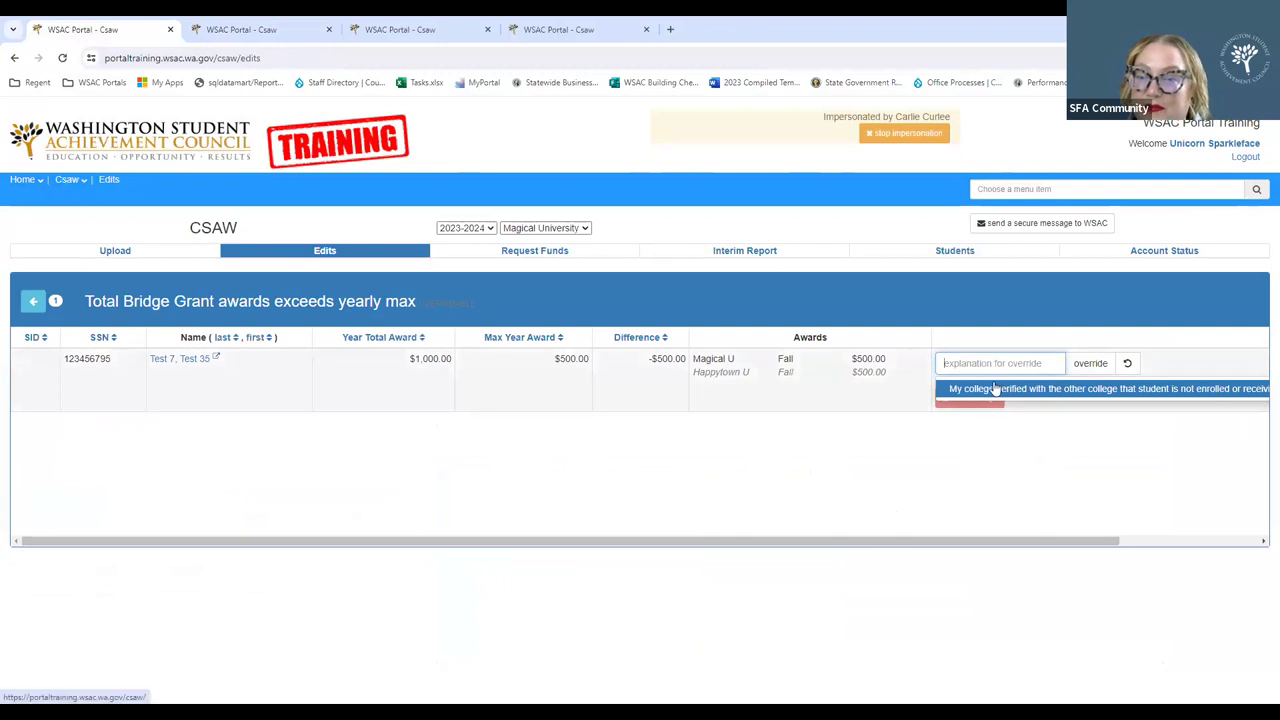
pyautogui.click(1134, 477)
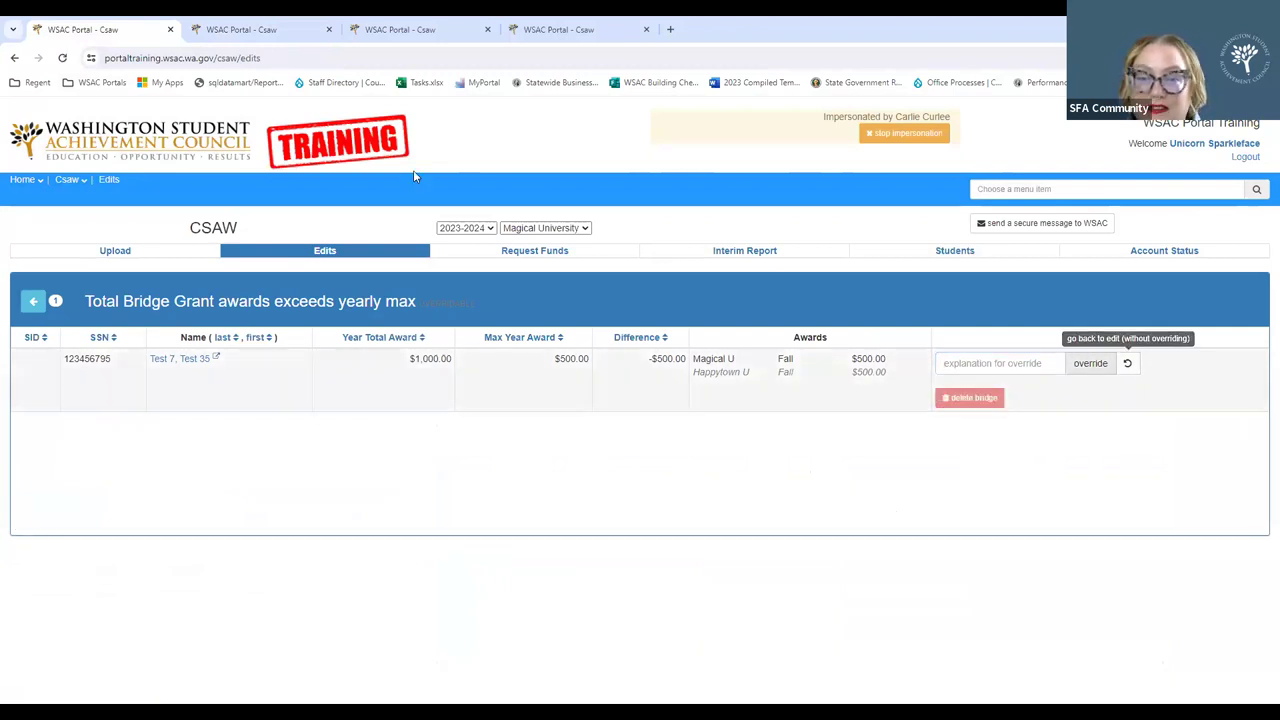
# Refresh the student's detail page and the Magical University edits page
pyautogui.click(298, 28)
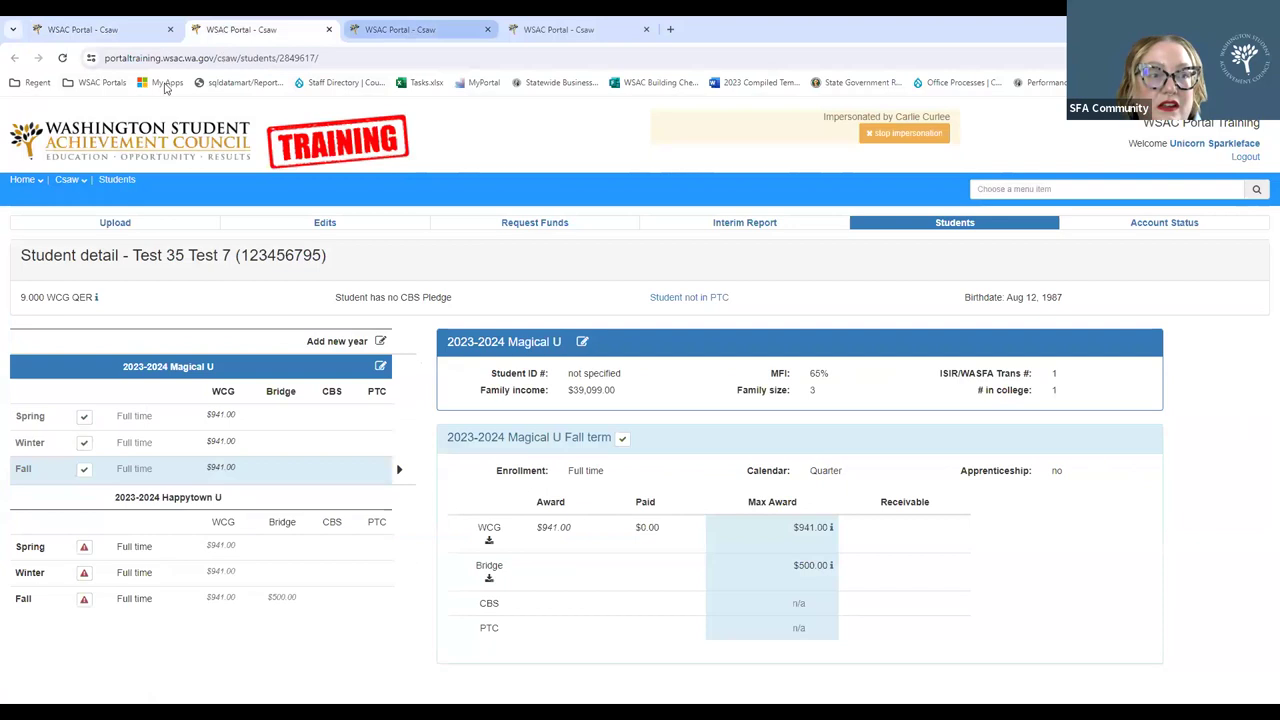
pyautogui.click(60, 57)
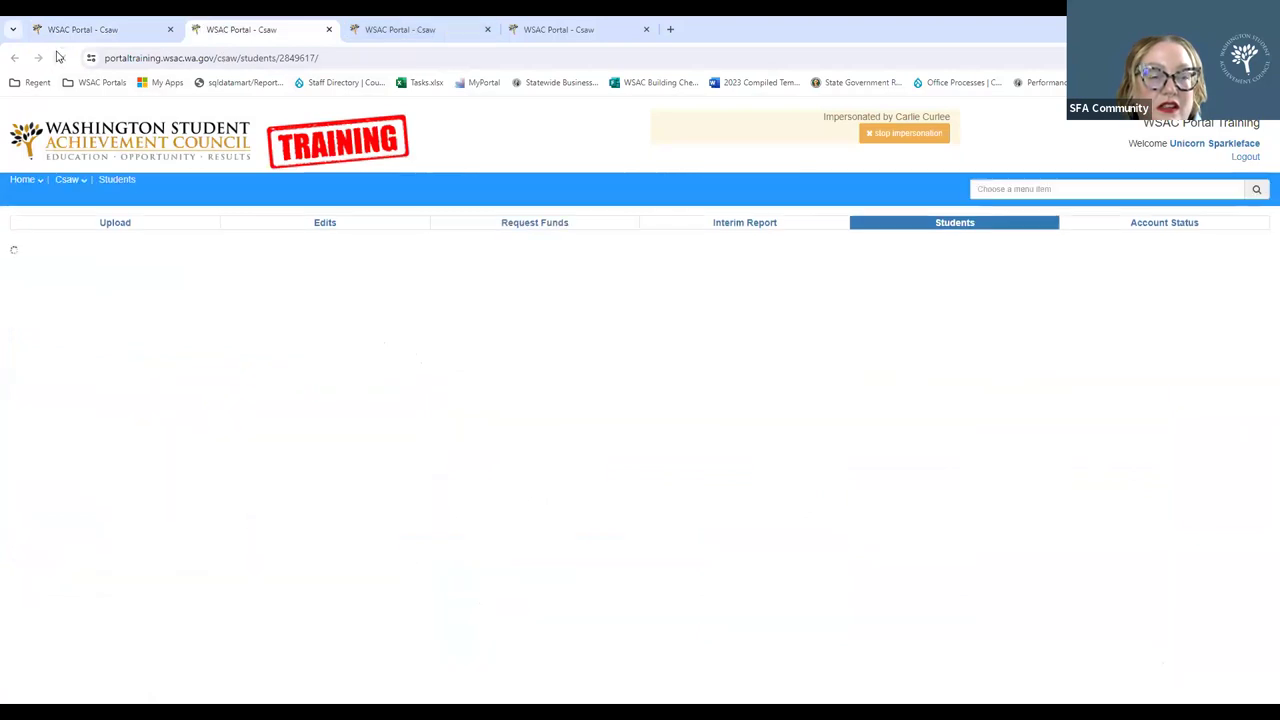
pyautogui.click(108, 28)
pyautogui.click(62, 57)
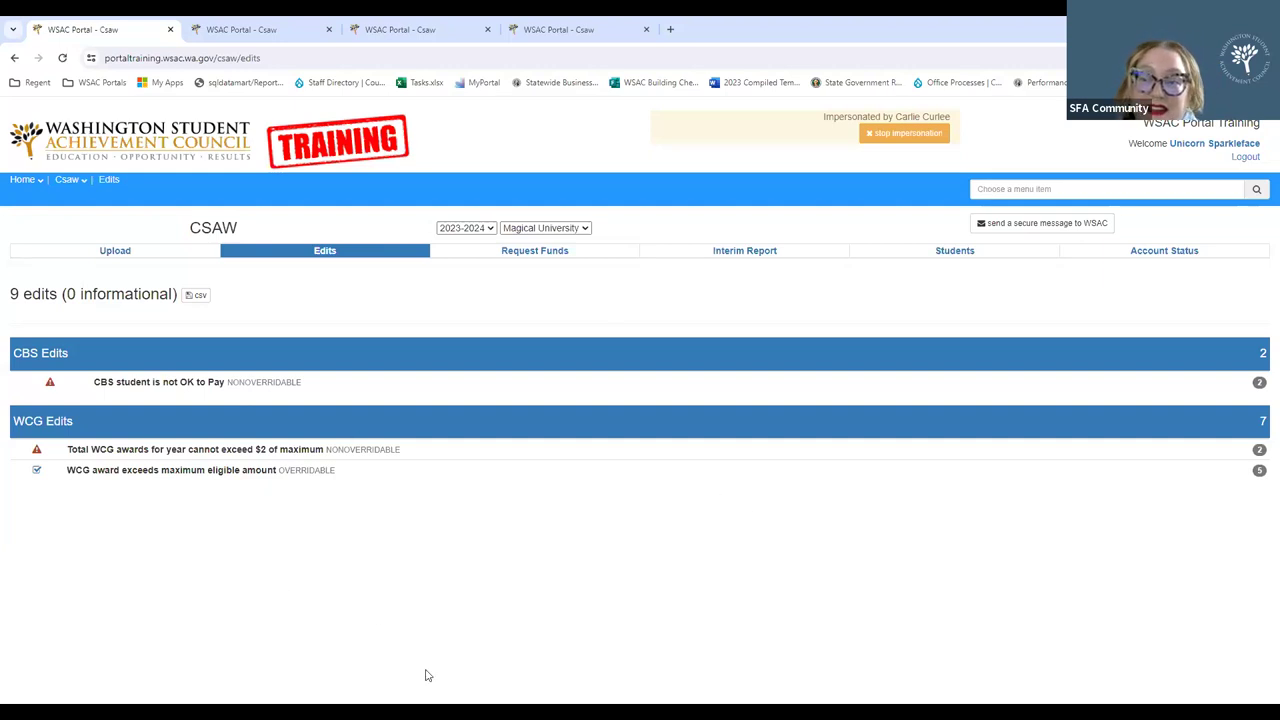
# Open the "CBS student is not OK to Pay" edit, check the Winter student in the College Bound Eligibility Checker, and return to the edit
pyautogui.click(146, 388)
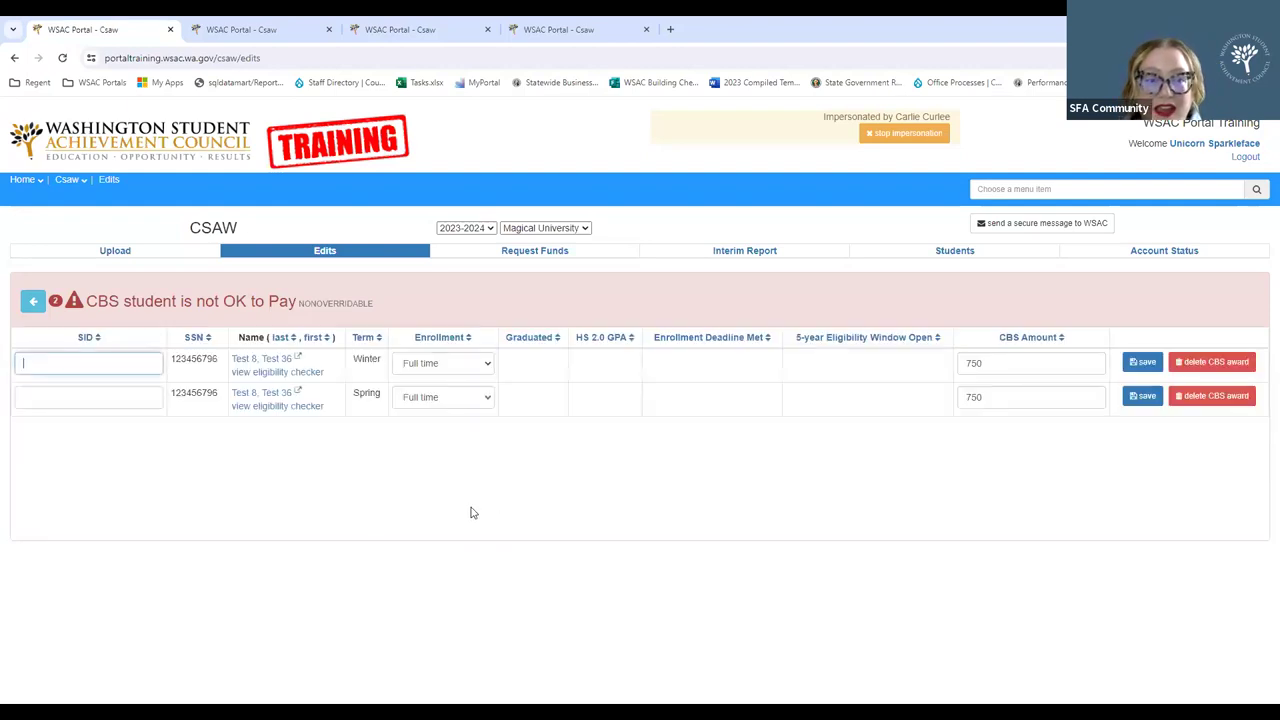
pyautogui.rightClick(294, 380)
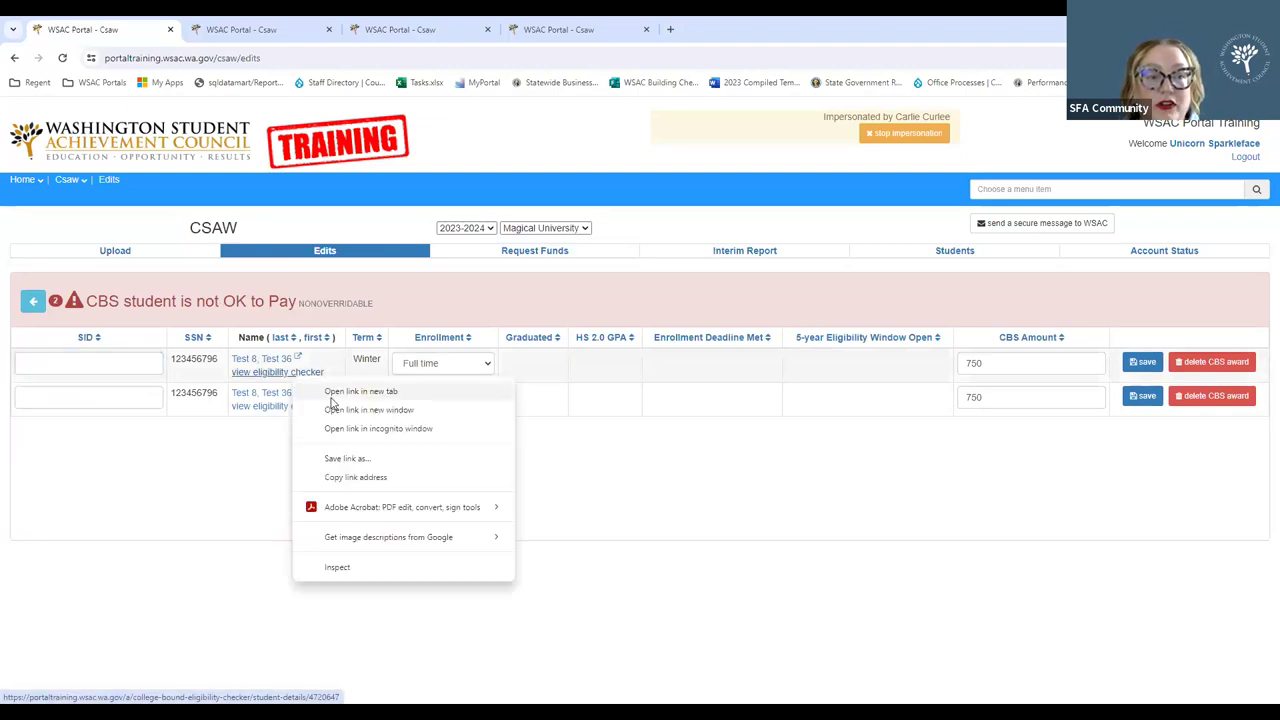
pyautogui.click(333, 398)
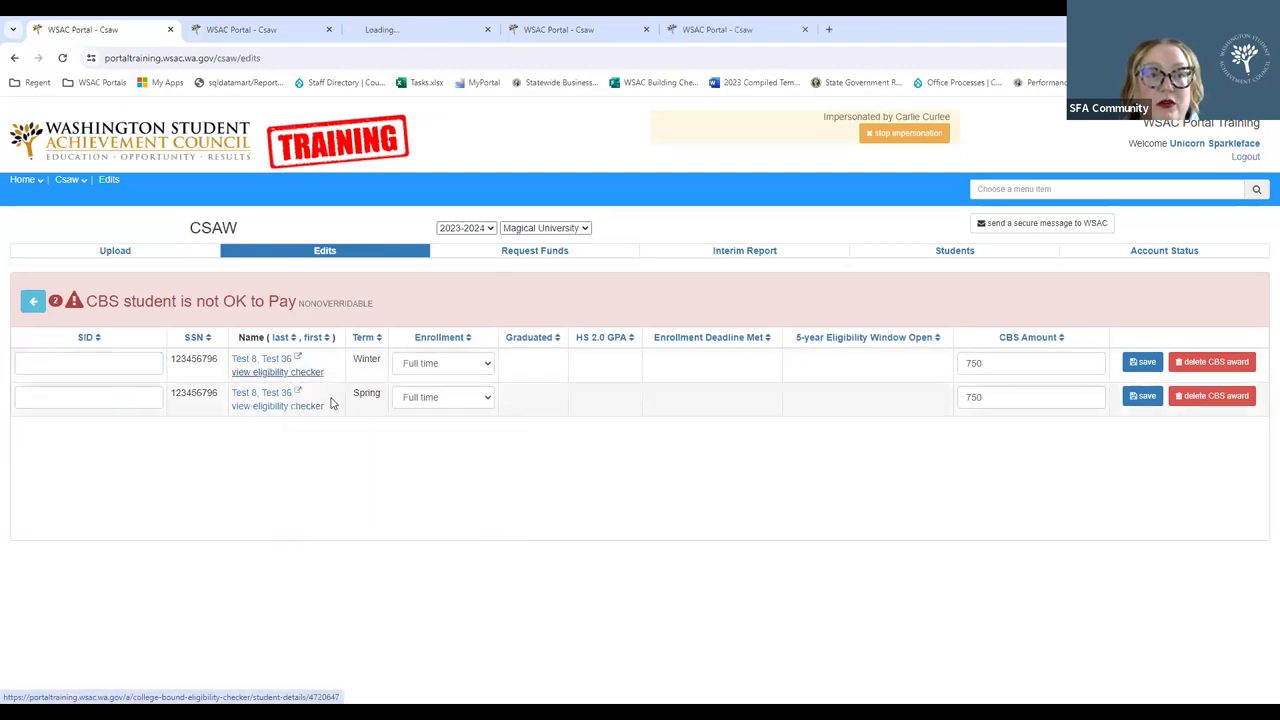
pyautogui.click(401, 30)
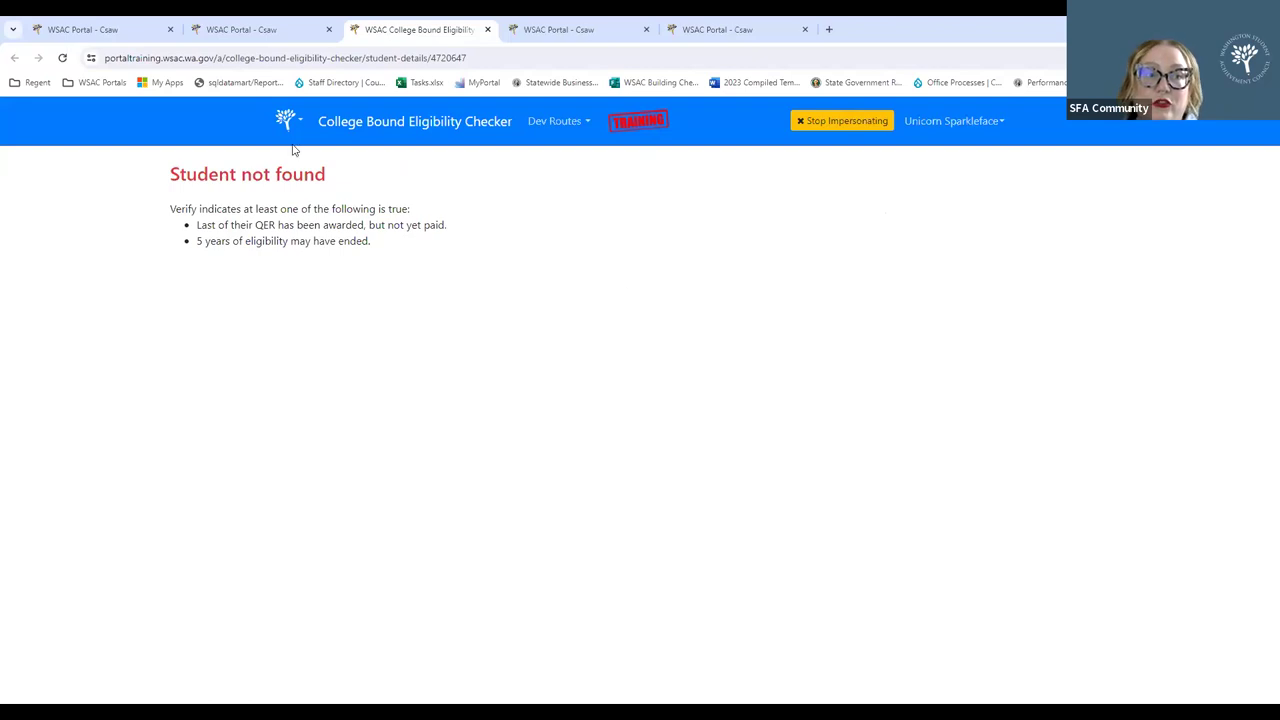
pyautogui.click(268, 32)
pyautogui.click(150, 31)
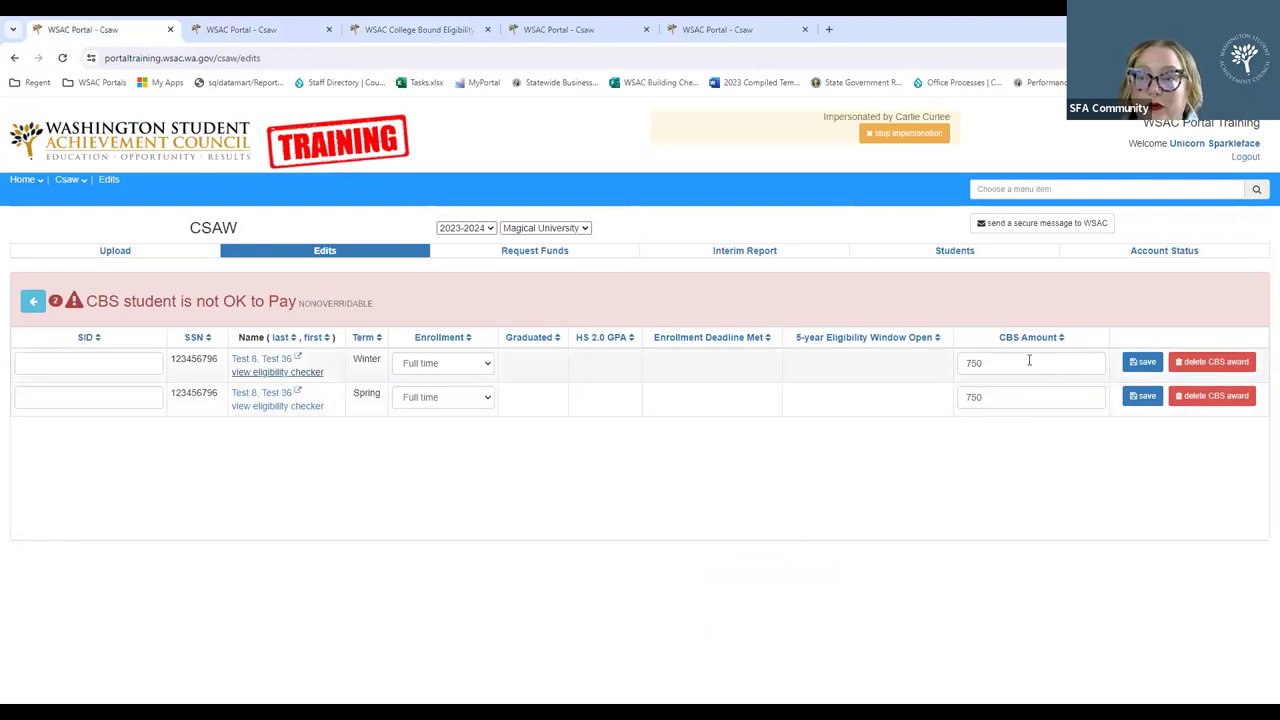
# Delete the student's Winter and Spring CBS awards in the "CBS student is not OK to Pay" edit
pyautogui.click(1198, 366)
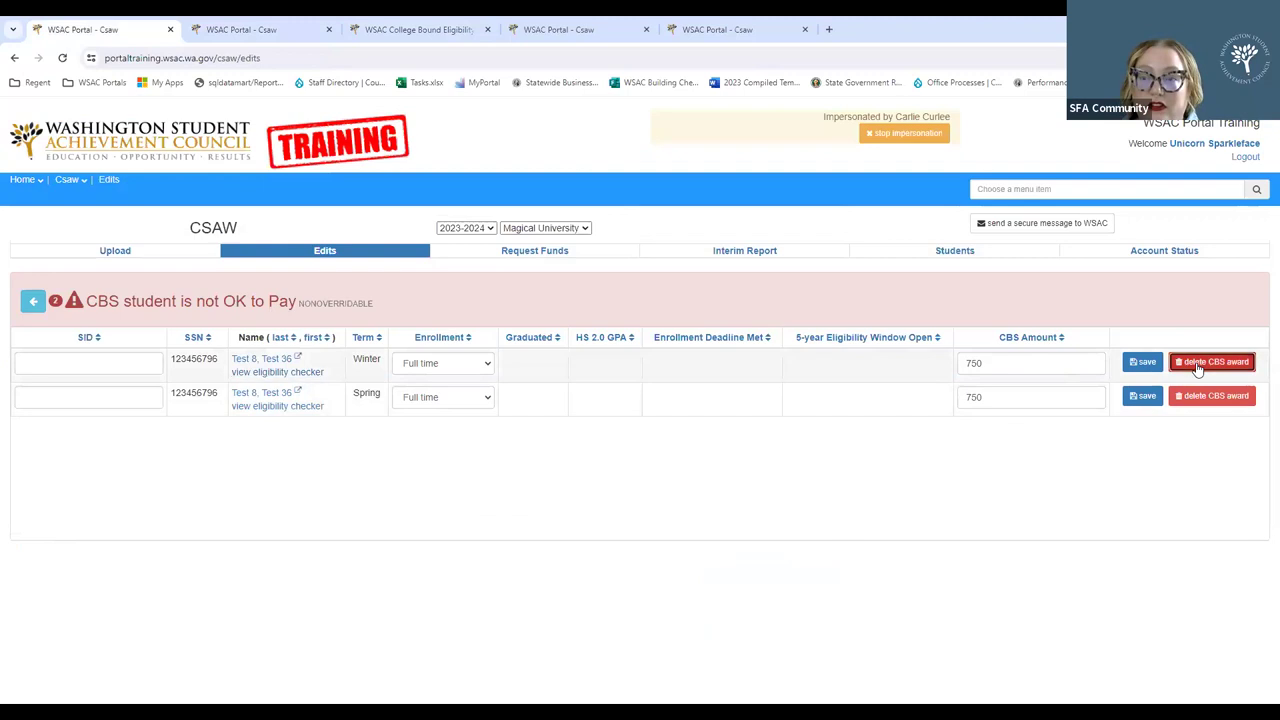
pyautogui.click(1198, 366)
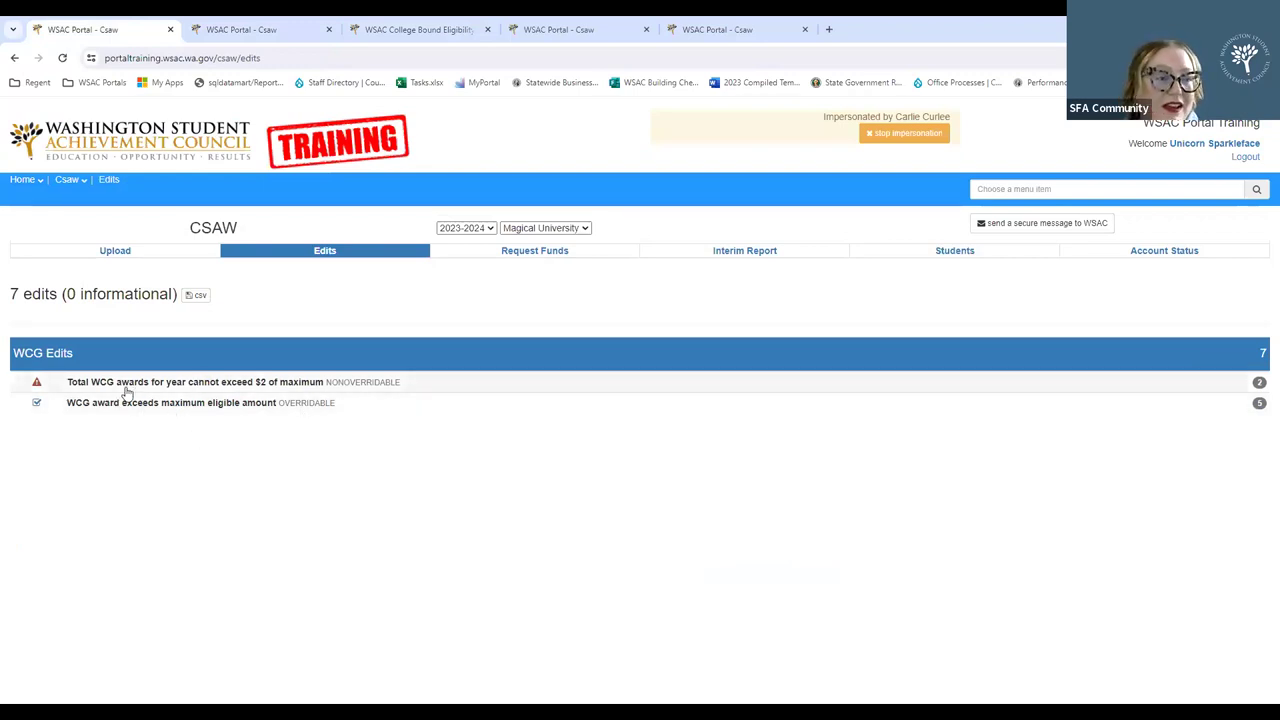
# Open the first student listed under "Total WCG awards for year cannot exceed $2 of maximum" and compare Fall and Winter awards with their maximums
pyautogui.click(228, 388)
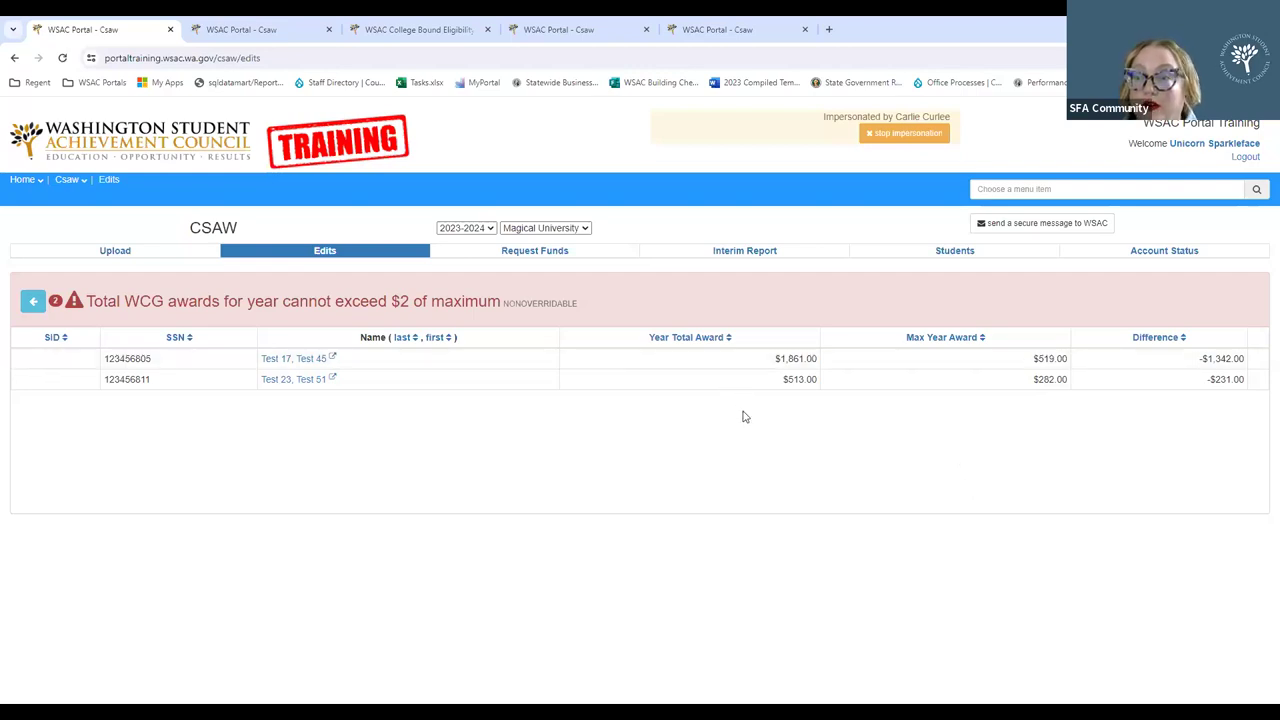
pyautogui.click(332, 358)
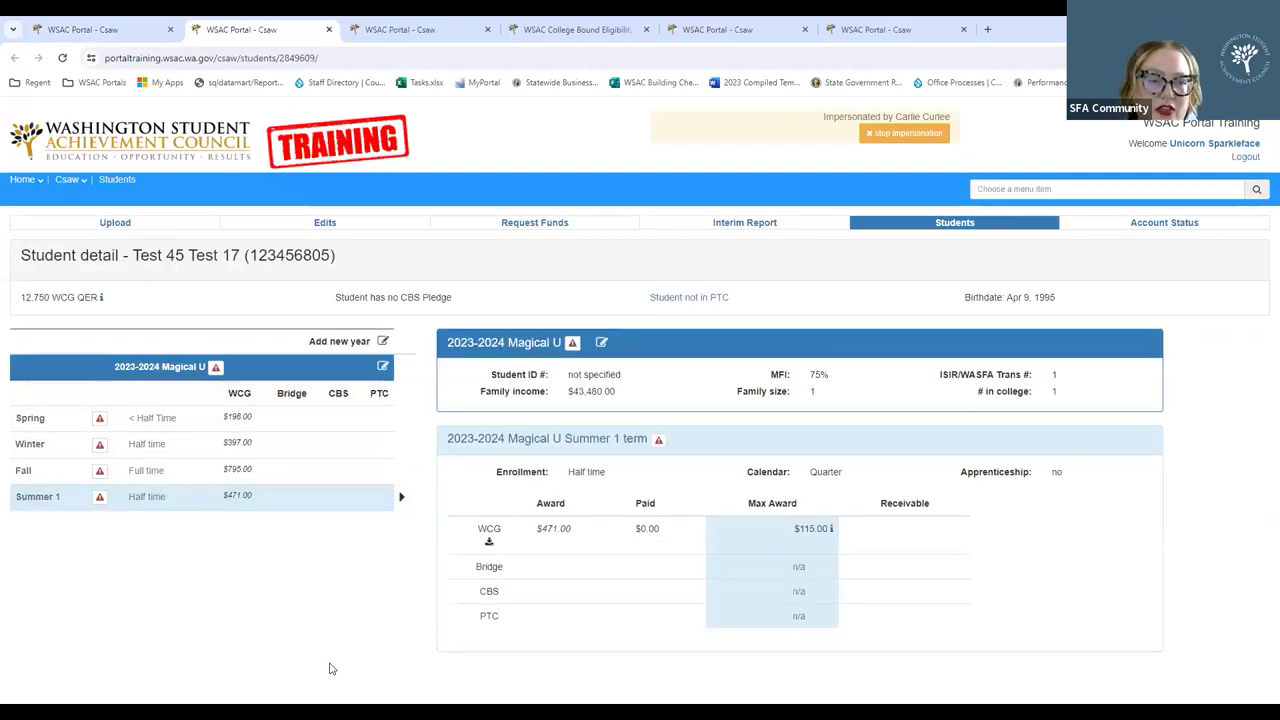
pyautogui.click(285, 474)
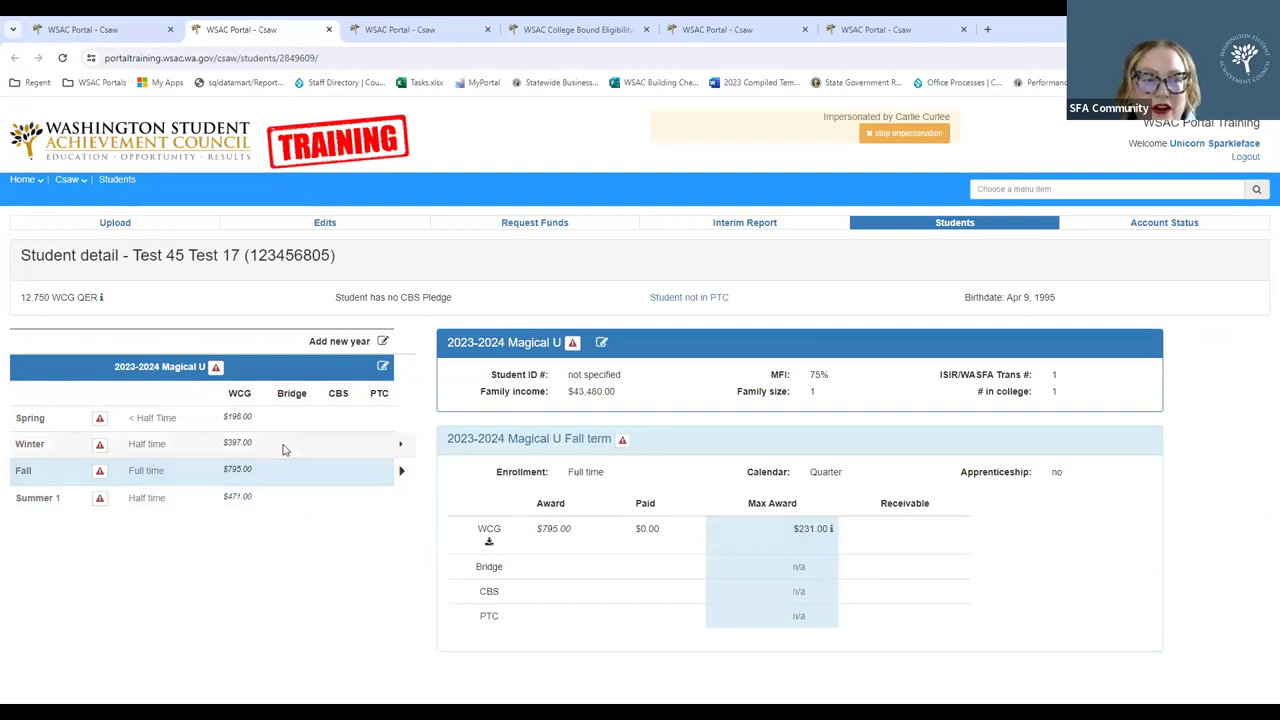
pyautogui.click(283, 450)
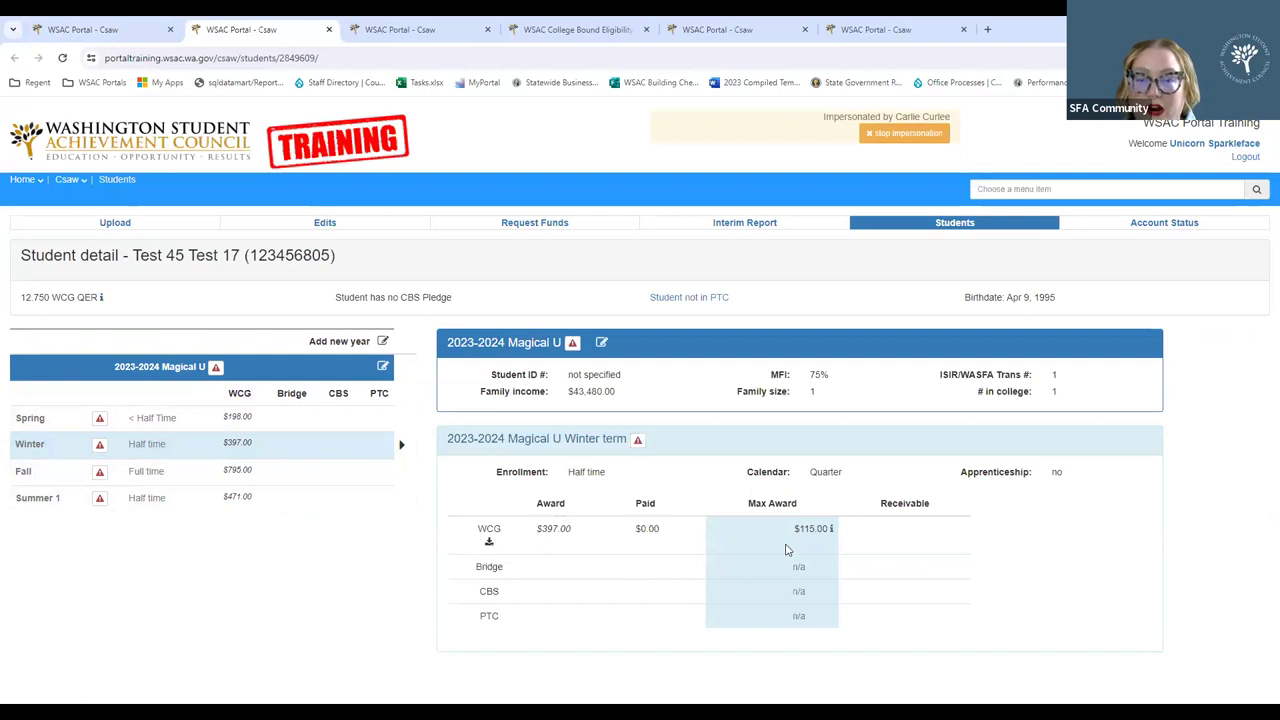
pyautogui.click(250, 472)
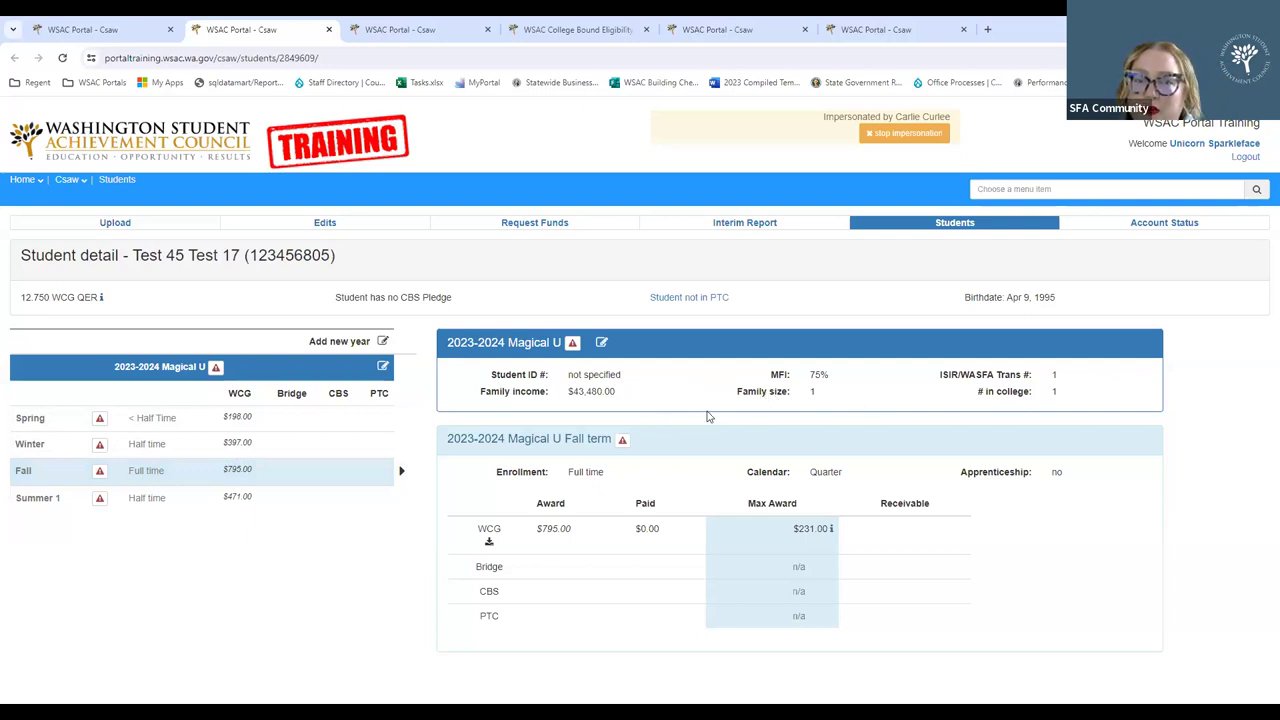
# Set the family income to 25000 in the student's 2023-2024 Magical University record and save the update
pyautogui.click(601, 344)
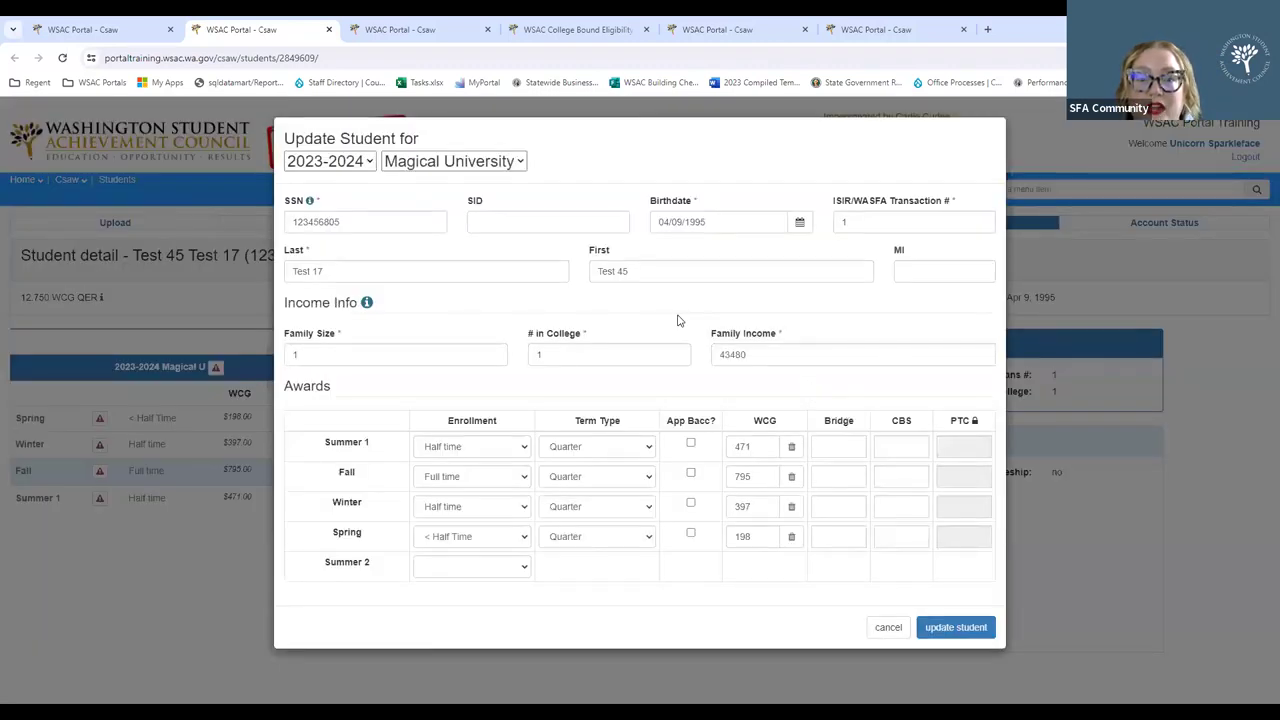
pyautogui.doubleClick(902, 346)
pyautogui.write('25000')
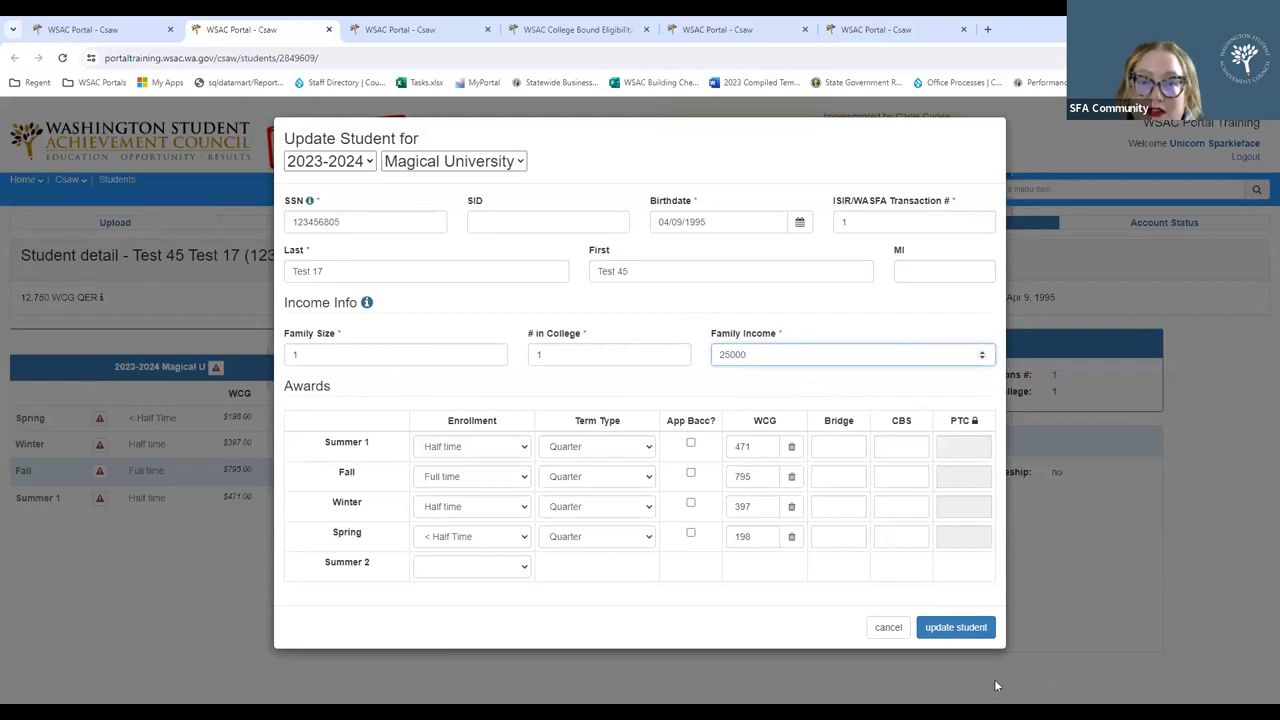
pyautogui.click(964, 629)
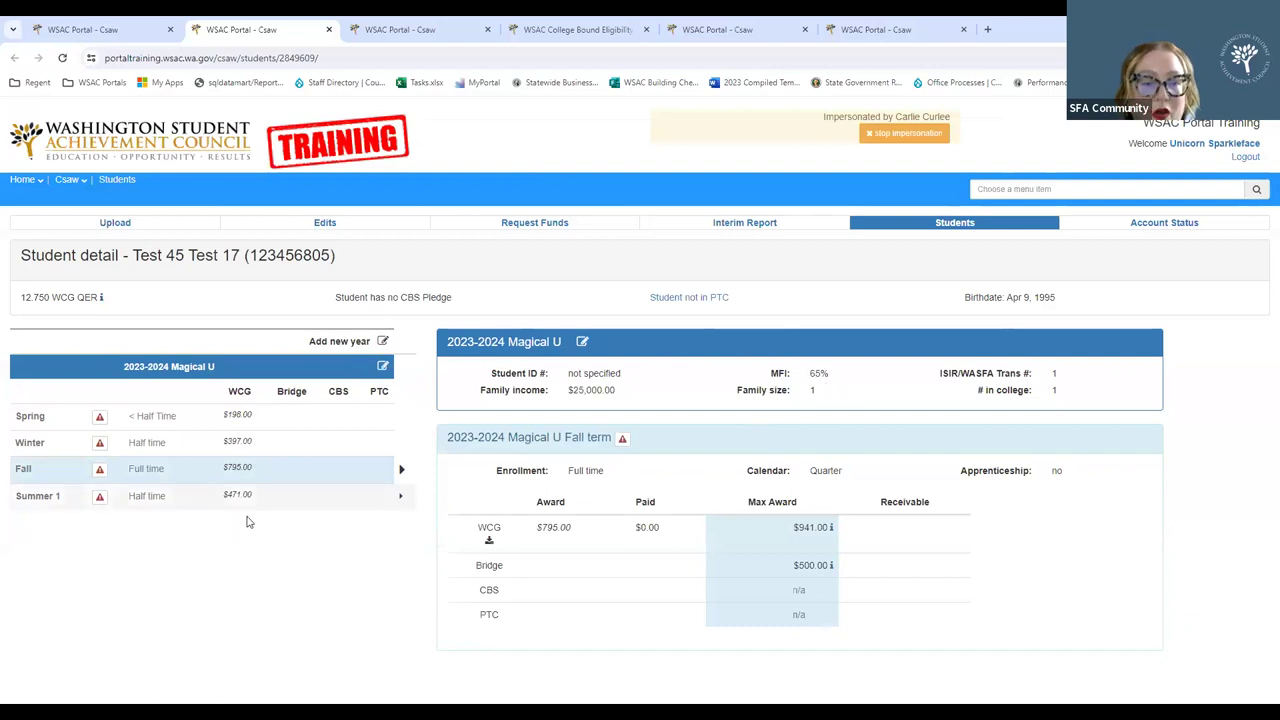
# Examine the Summer 1 award, refresh the student's detail page, and check the edit warnings on all four terms
pyautogui.click(201, 498)
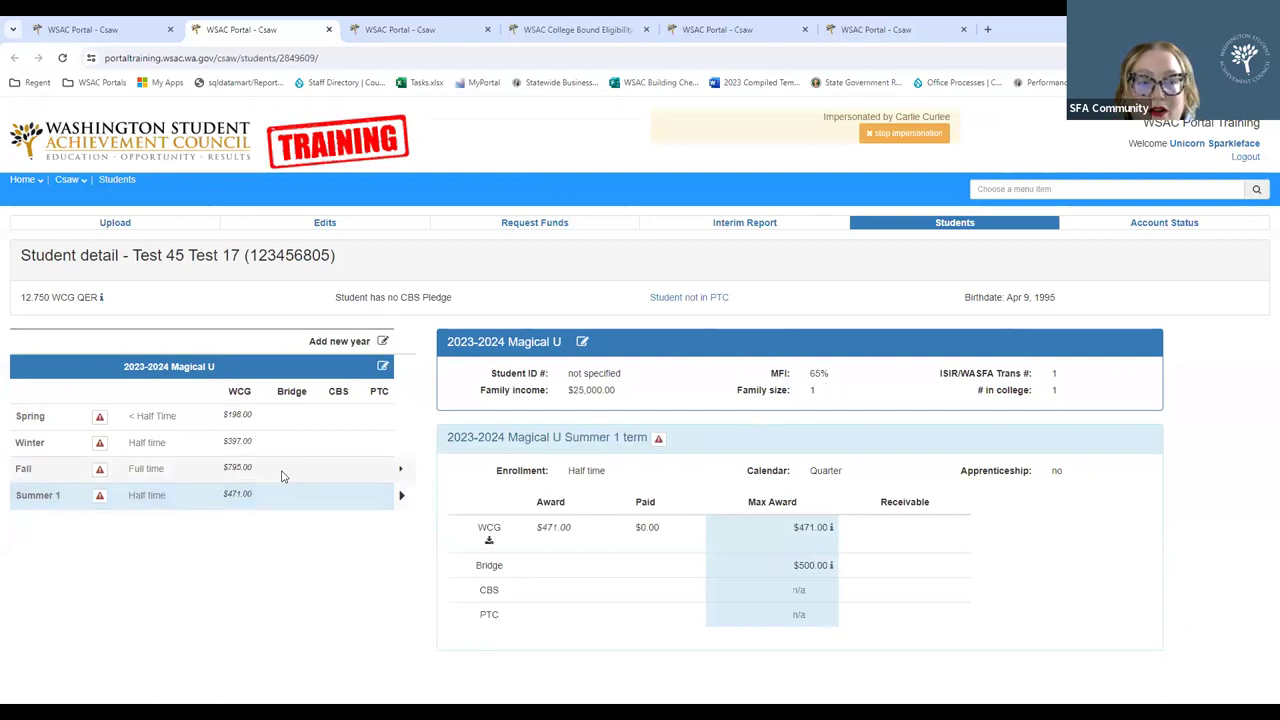
pyautogui.click(62, 58)
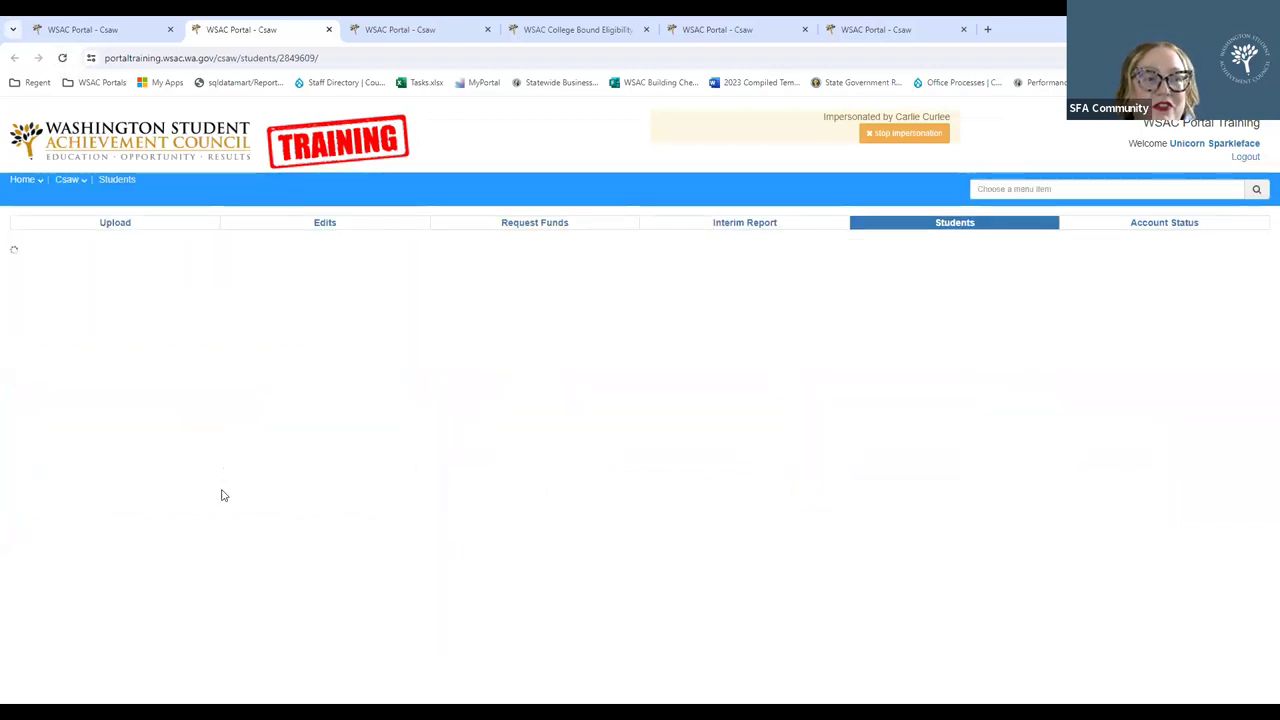
pyautogui.click(101, 497)
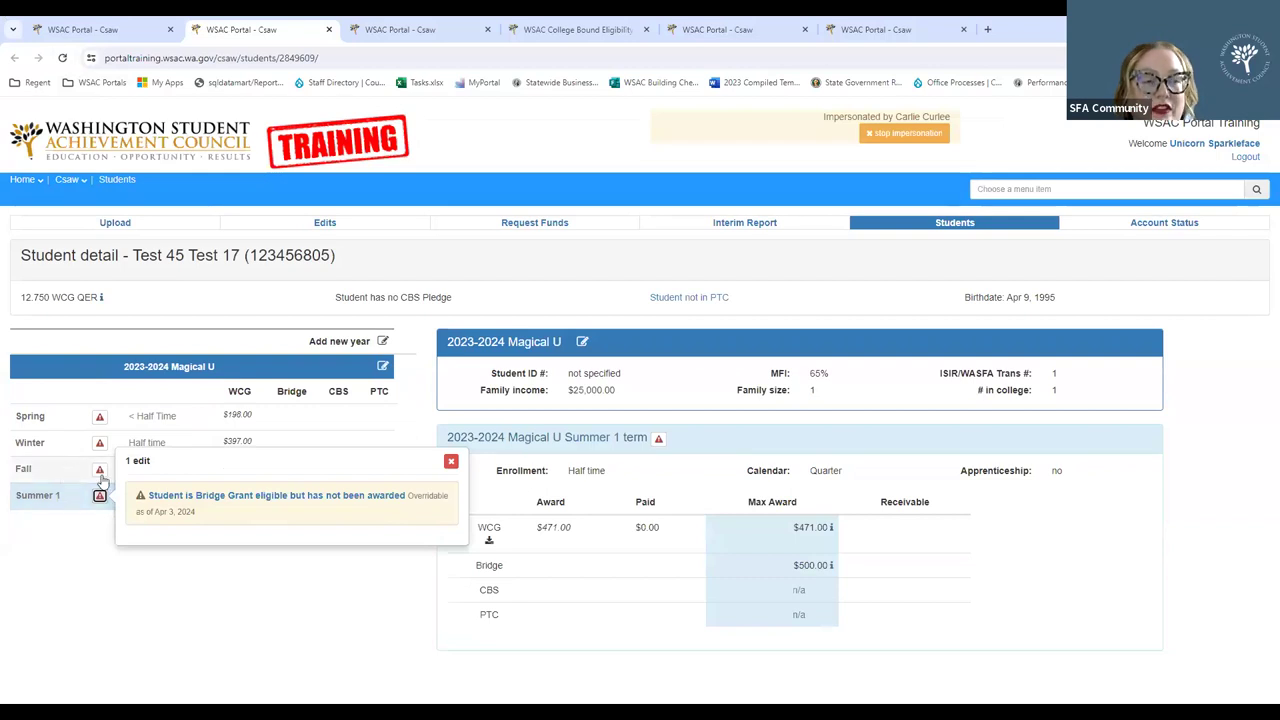
pyautogui.click(99, 469)
pyautogui.click(99, 445)
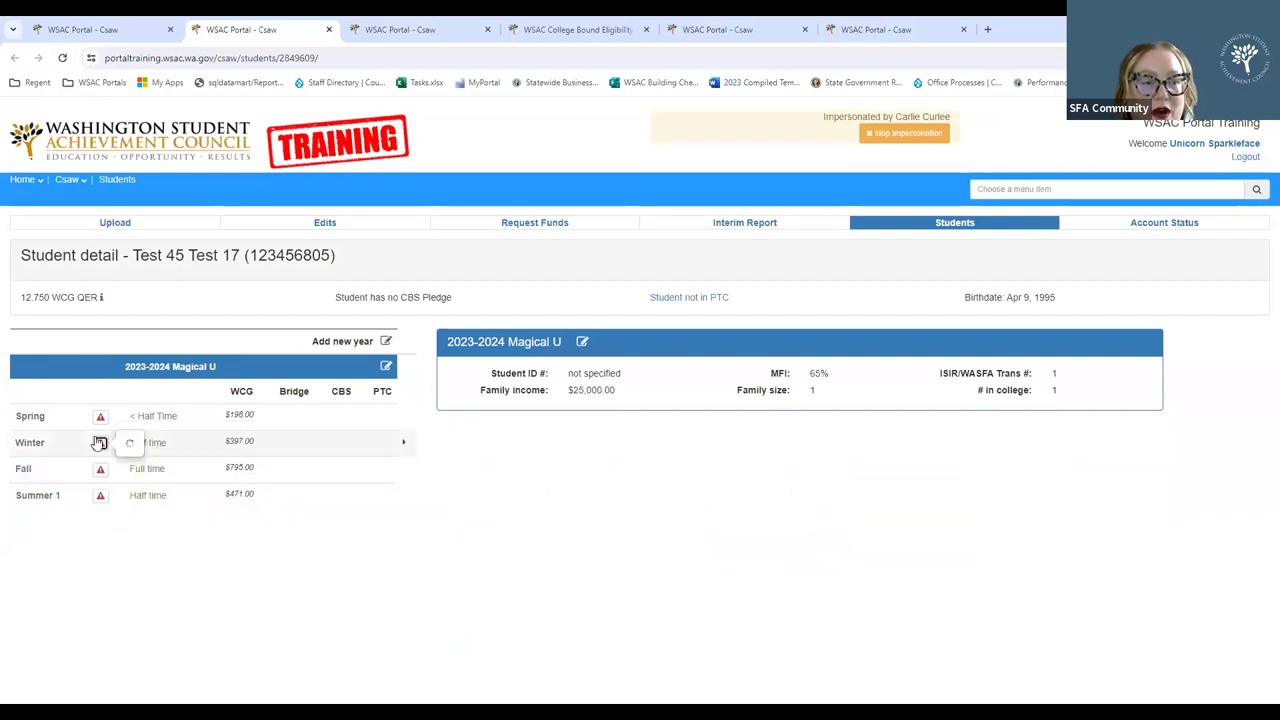
pyautogui.click(99, 417)
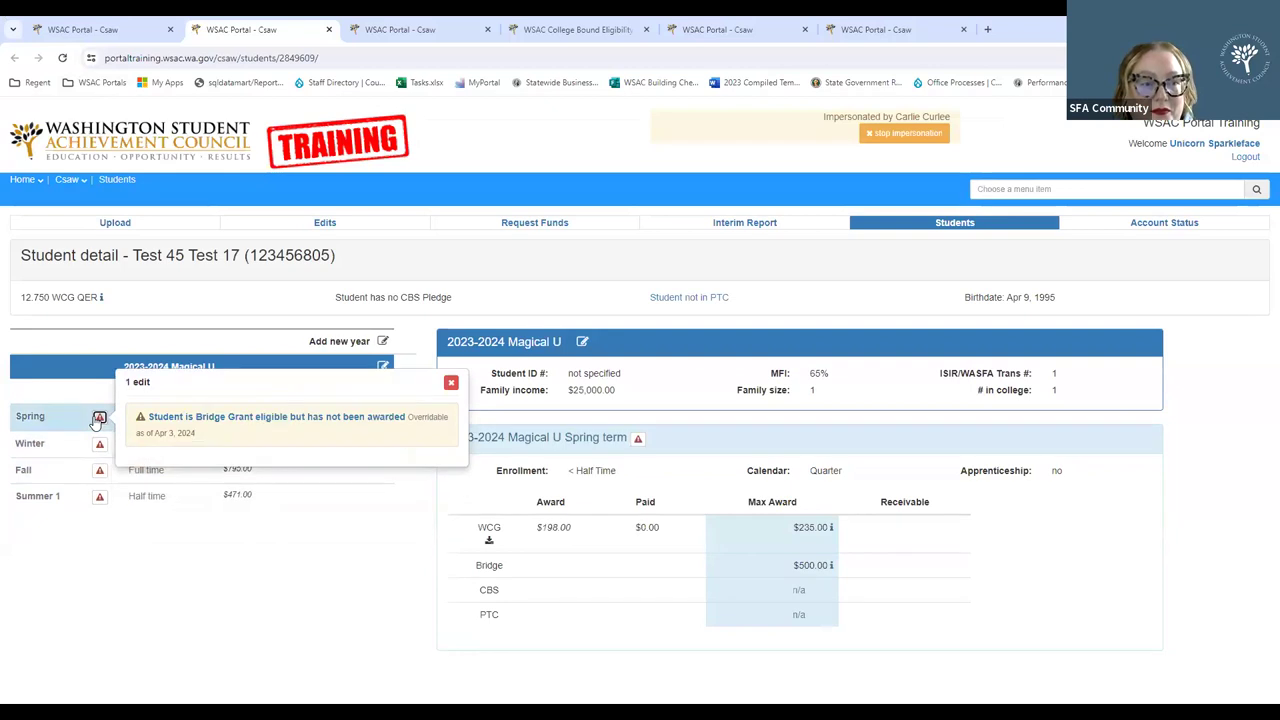
pyautogui.click(449, 383)
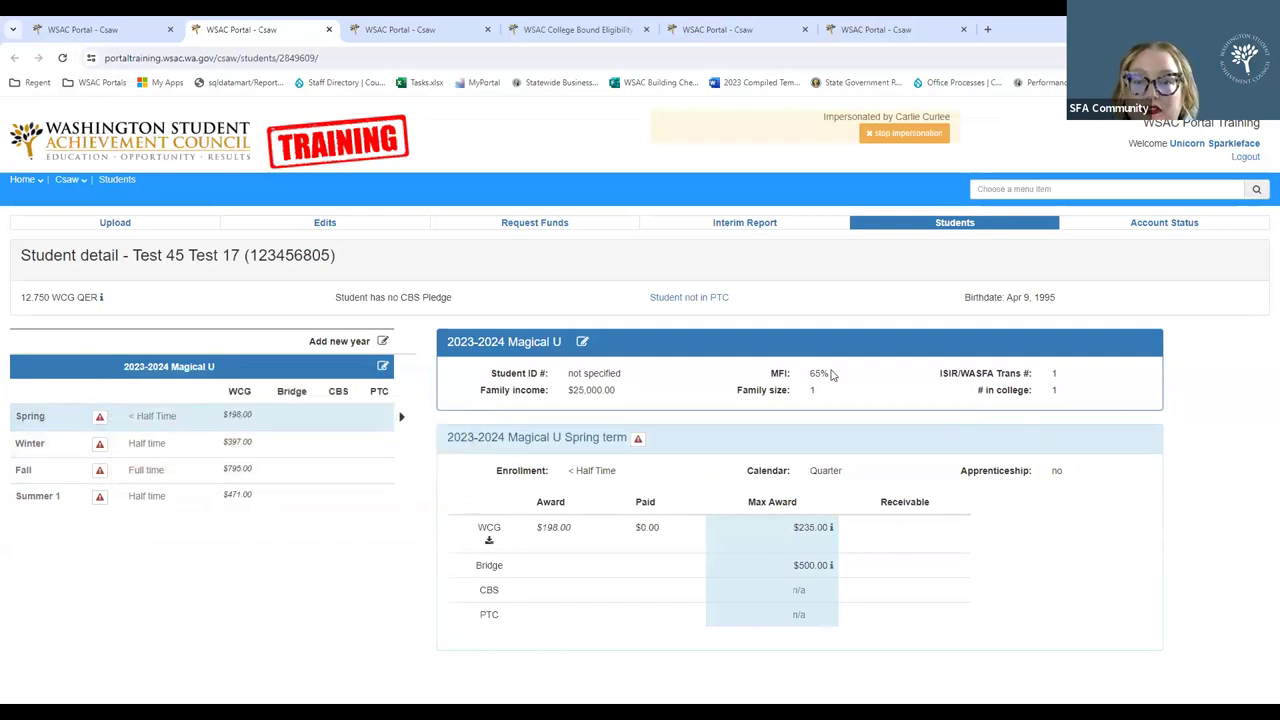
# Change the student's 2023-2024 family income to 45000 and save the update
pyautogui.click(583, 342)
pyautogui.doubleClick(912, 353)
pyautogui.write('45000')
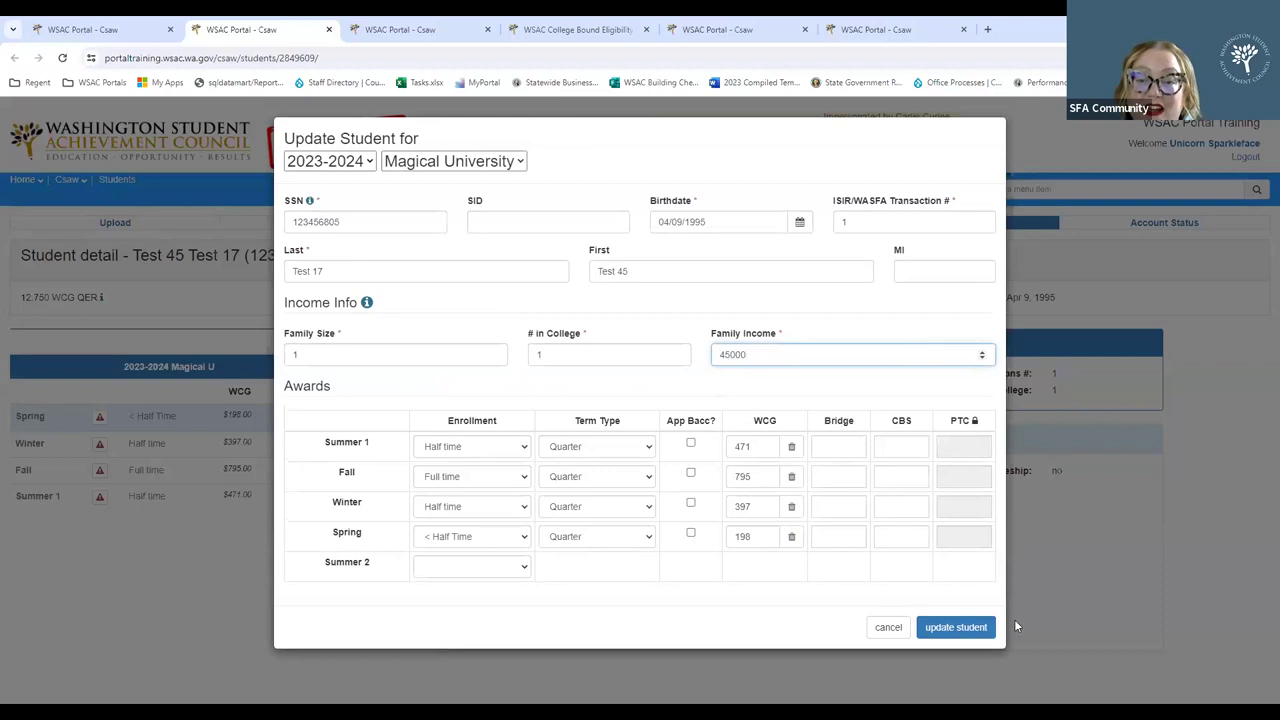
pyautogui.click(958, 630)
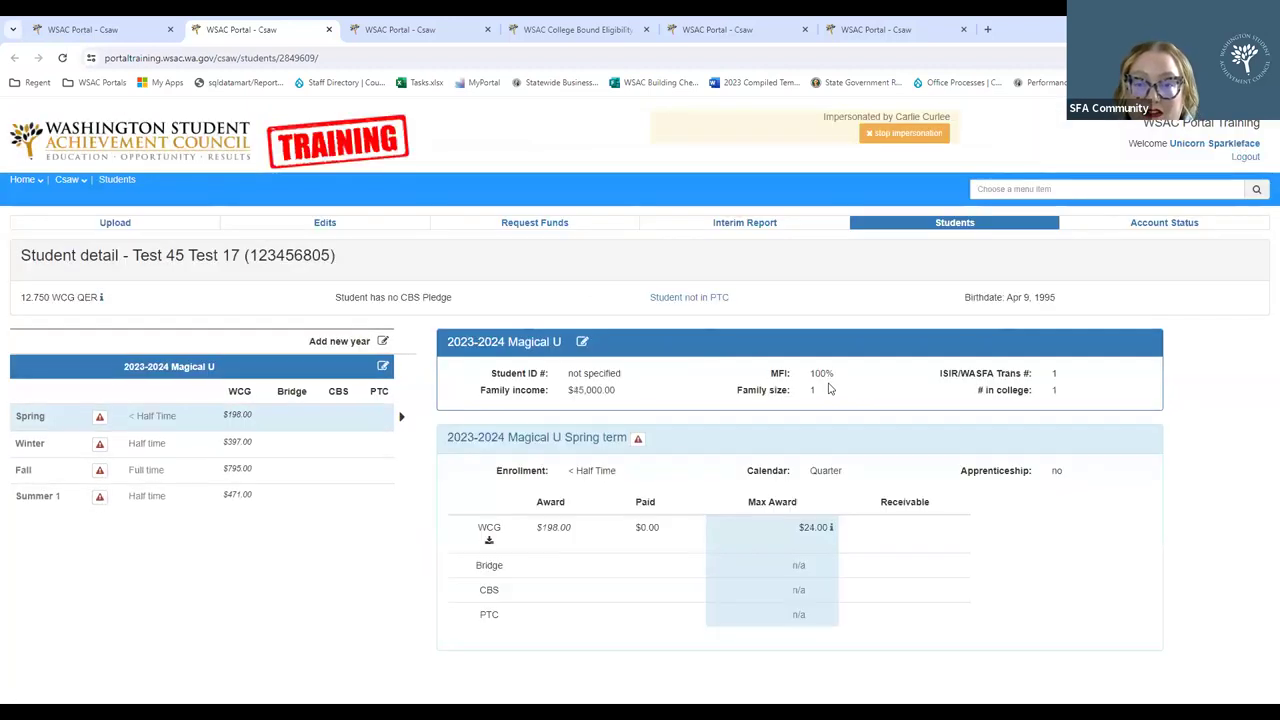
# Set the student's 2023-2024 family income to 43000 and save the update
pyautogui.click(628, 356)
pyautogui.press('Tab')
pyautogui.write('43,000')
pyautogui.click(956, 627)
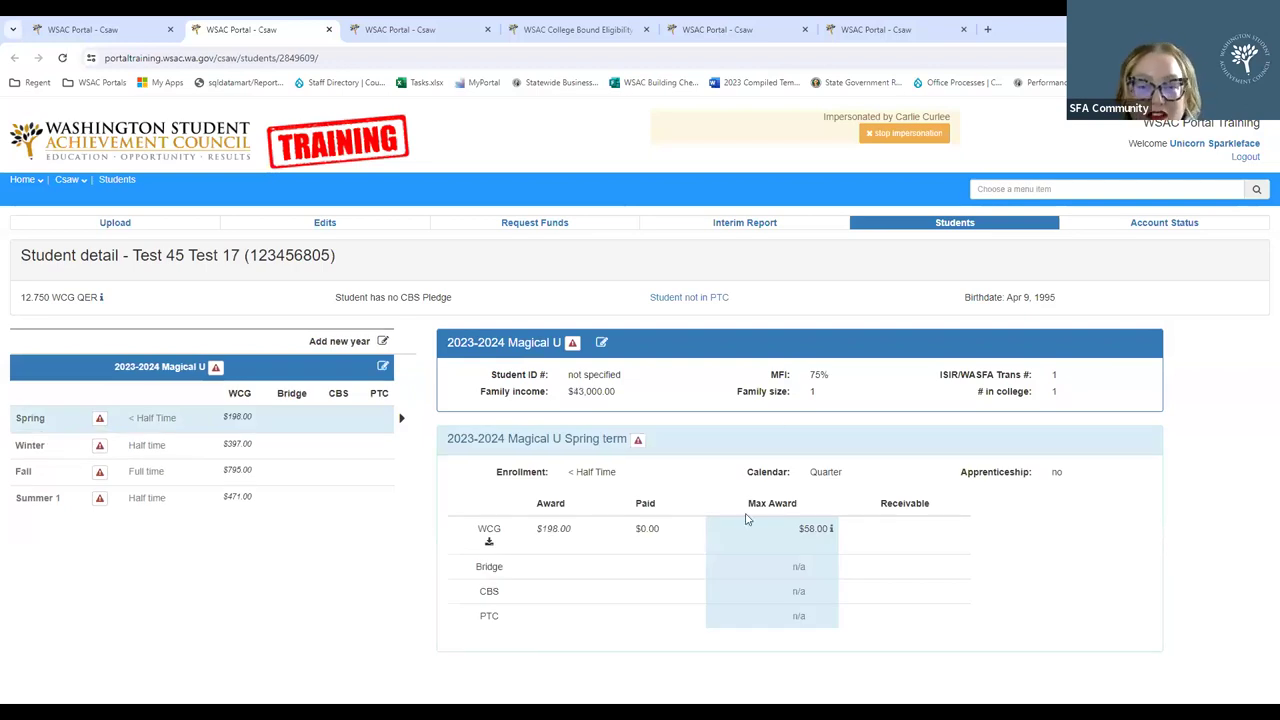
# Check the maximum WCG award for each term, set the Spring WCG award to 58, and save the update
pyautogui.click(258, 444)
pyautogui.click(296, 476)
pyautogui.click(304, 494)
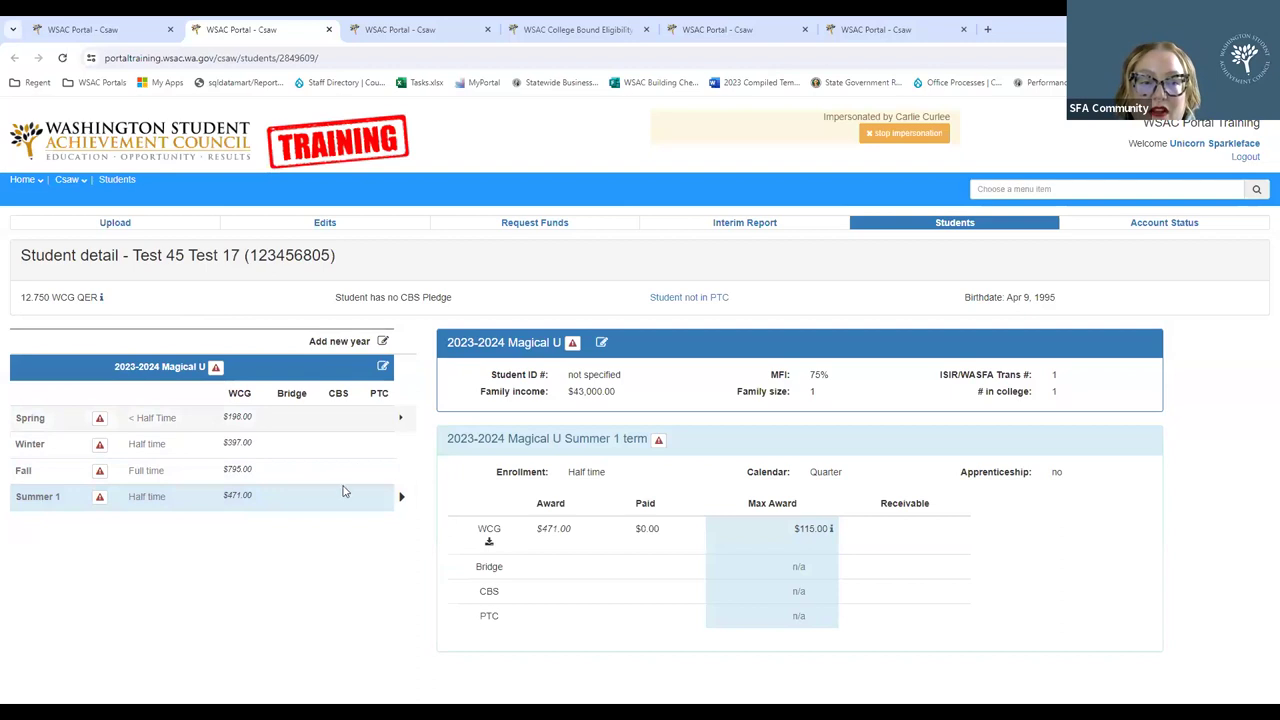
pyautogui.click(305, 428)
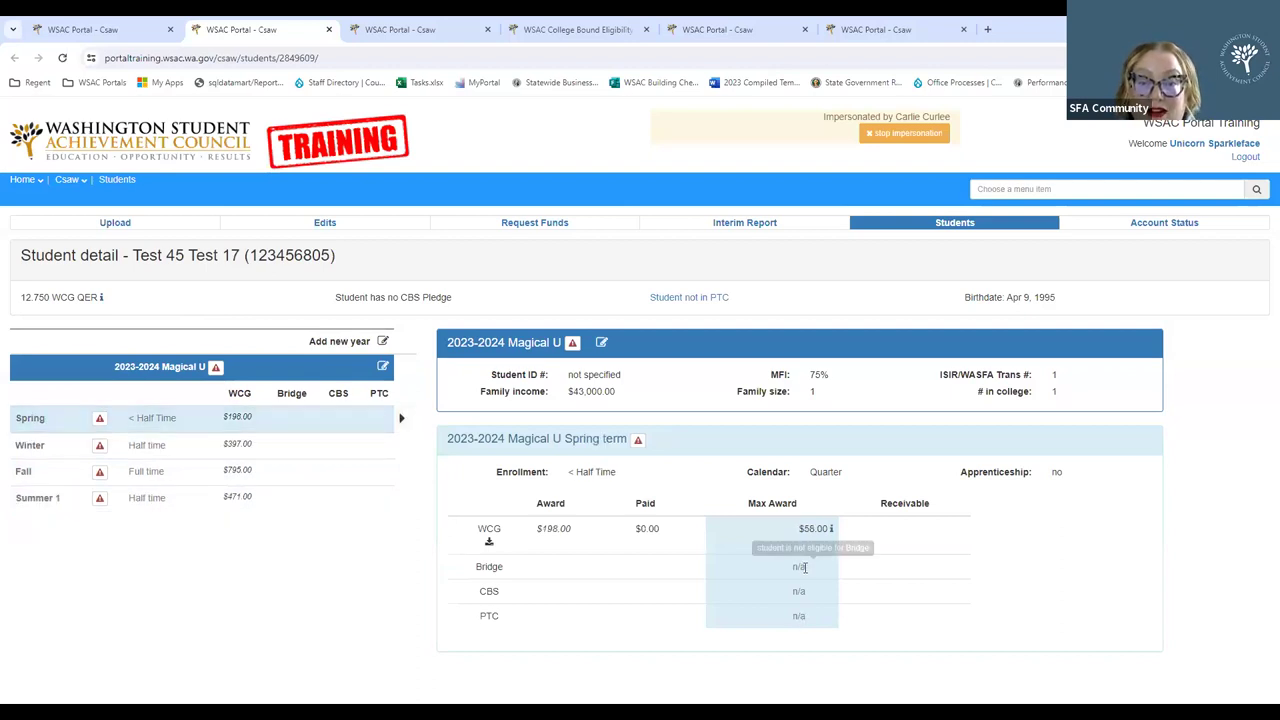
pyautogui.click(382, 368)
pyautogui.moveTo(752, 536); pyautogui.dragTo(697, 532)
pyautogui.write('58')
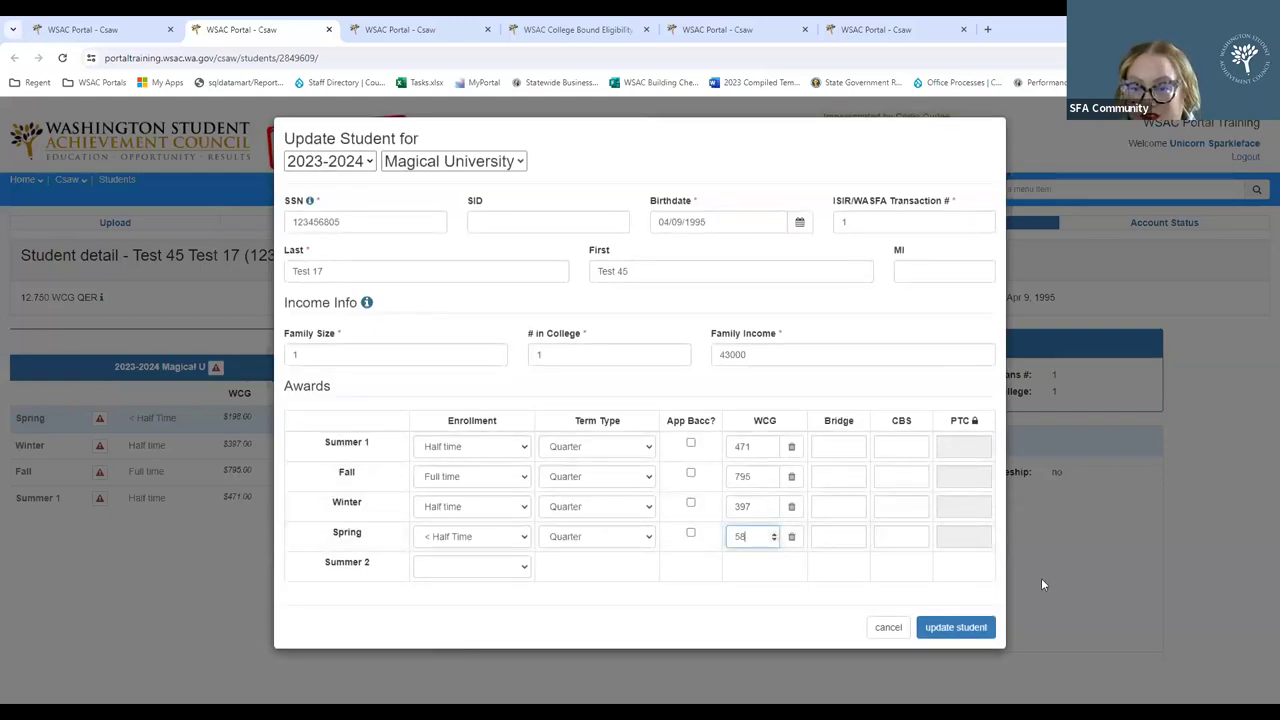
pyautogui.click(955, 627)
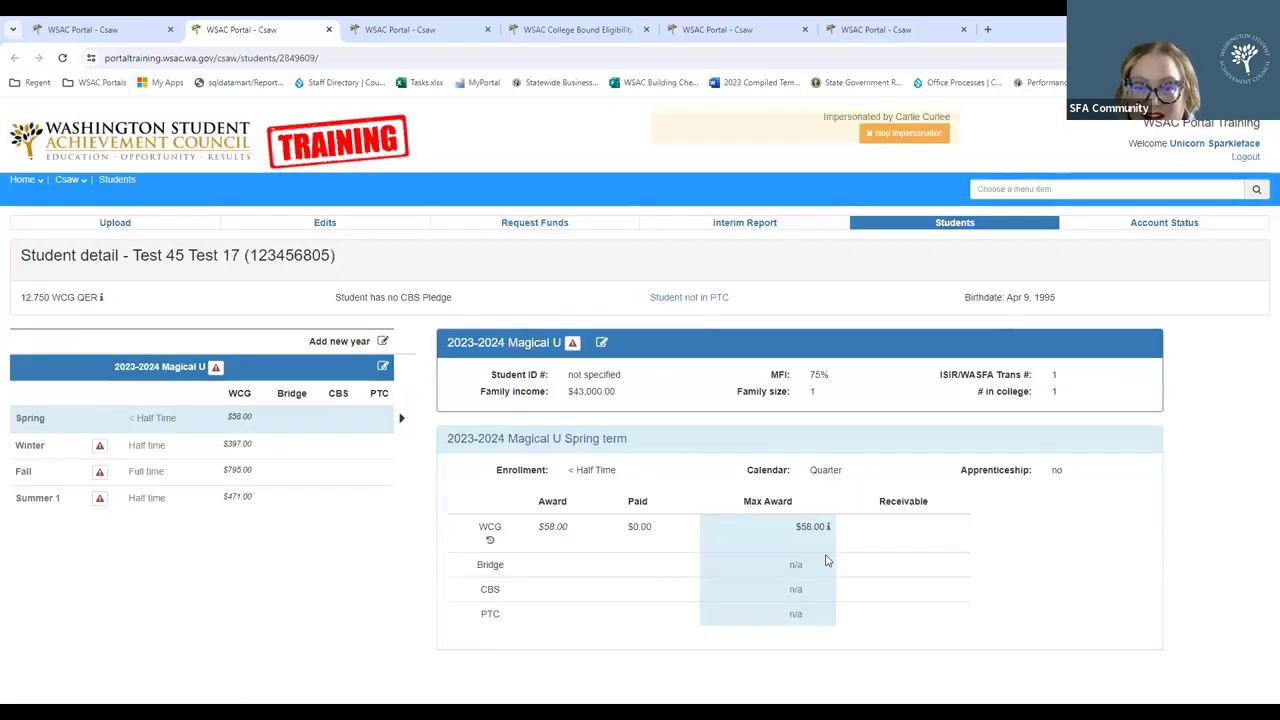
# Check the remaining terms' WCG maximums, set the awards to 115 for Summer 1, 231 for Fall and 115 for Winter, and update the student
pyautogui.click(240, 468)
pyautogui.click(270, 450)
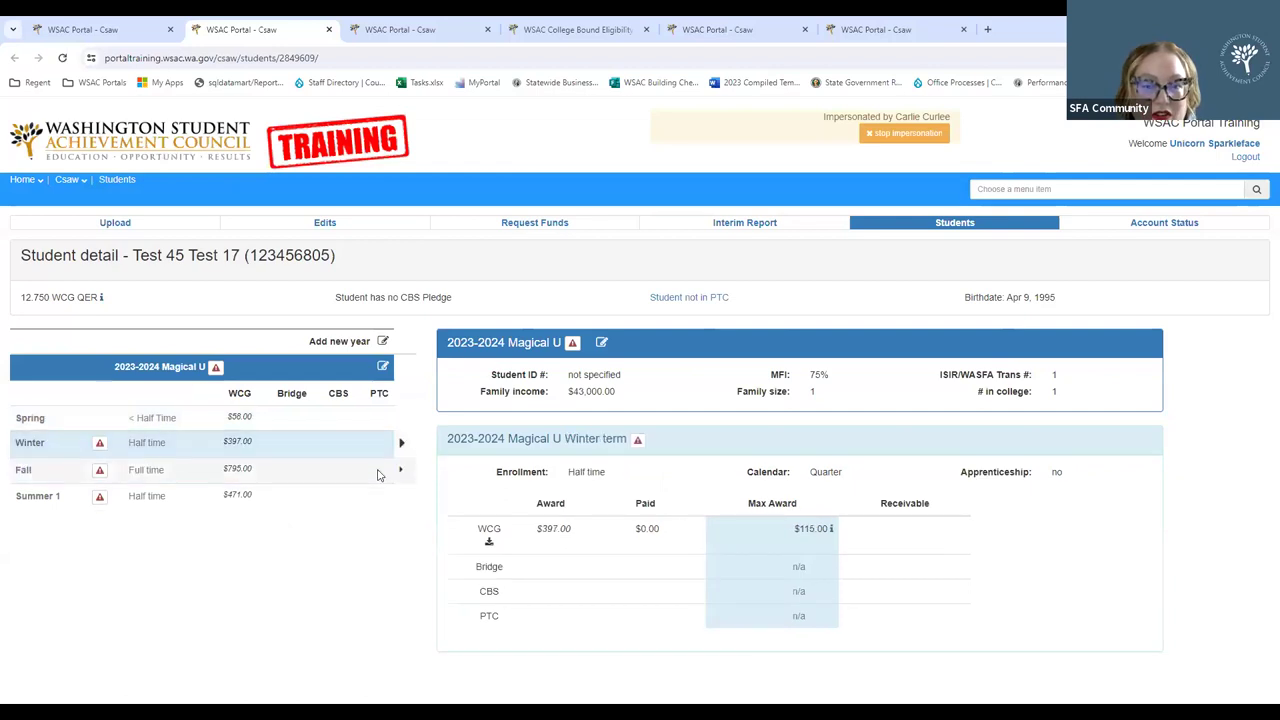
pyautogui.click(326, 504)
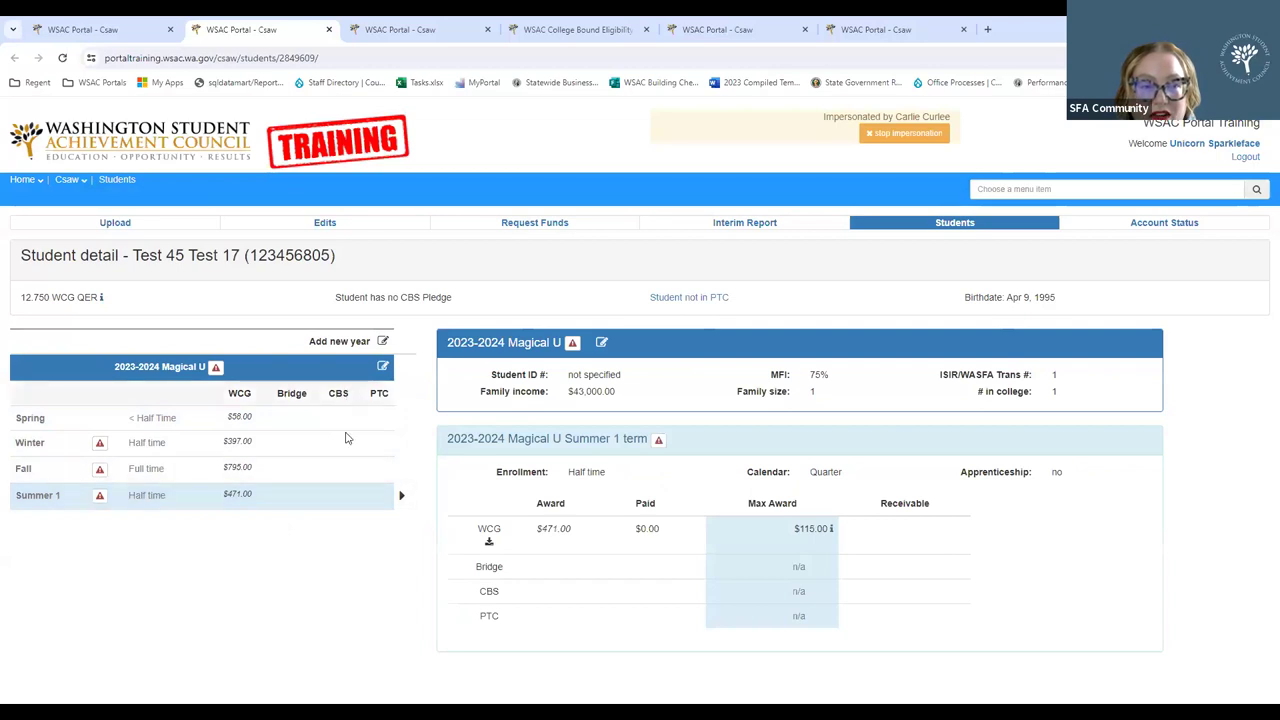
pyautogui.click(323, 472)
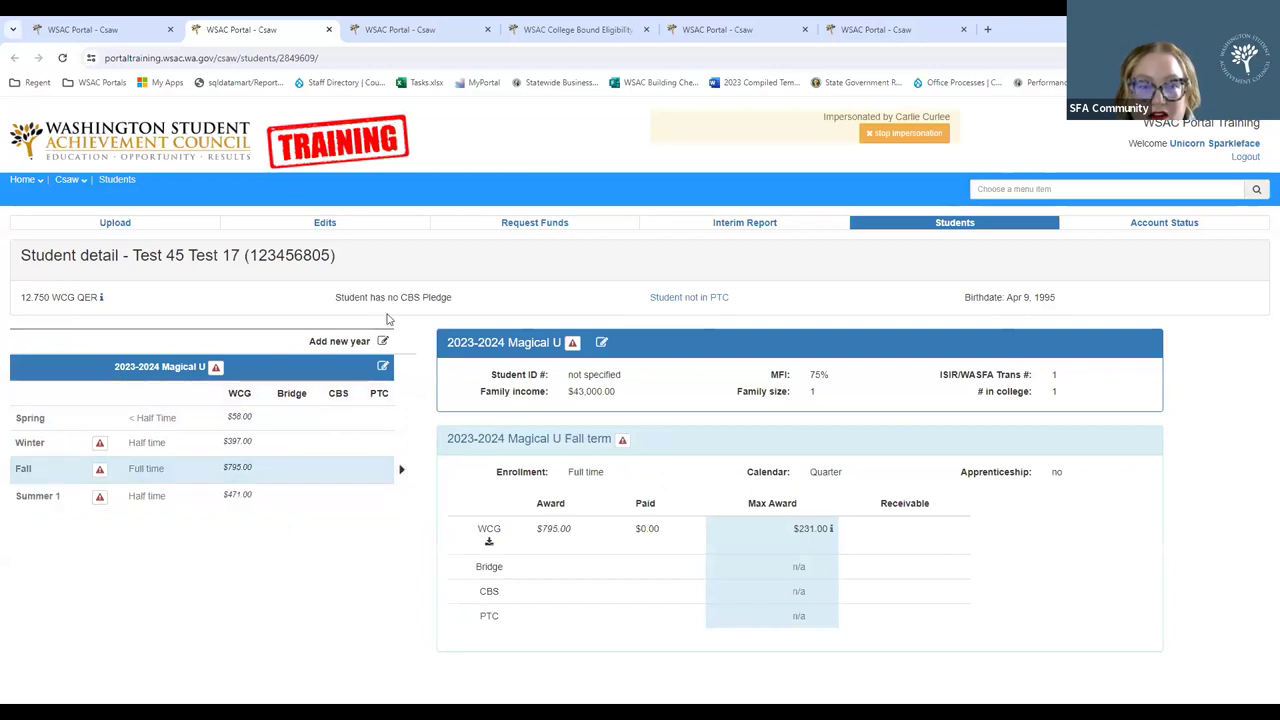
pyautogui.click(384, 368)
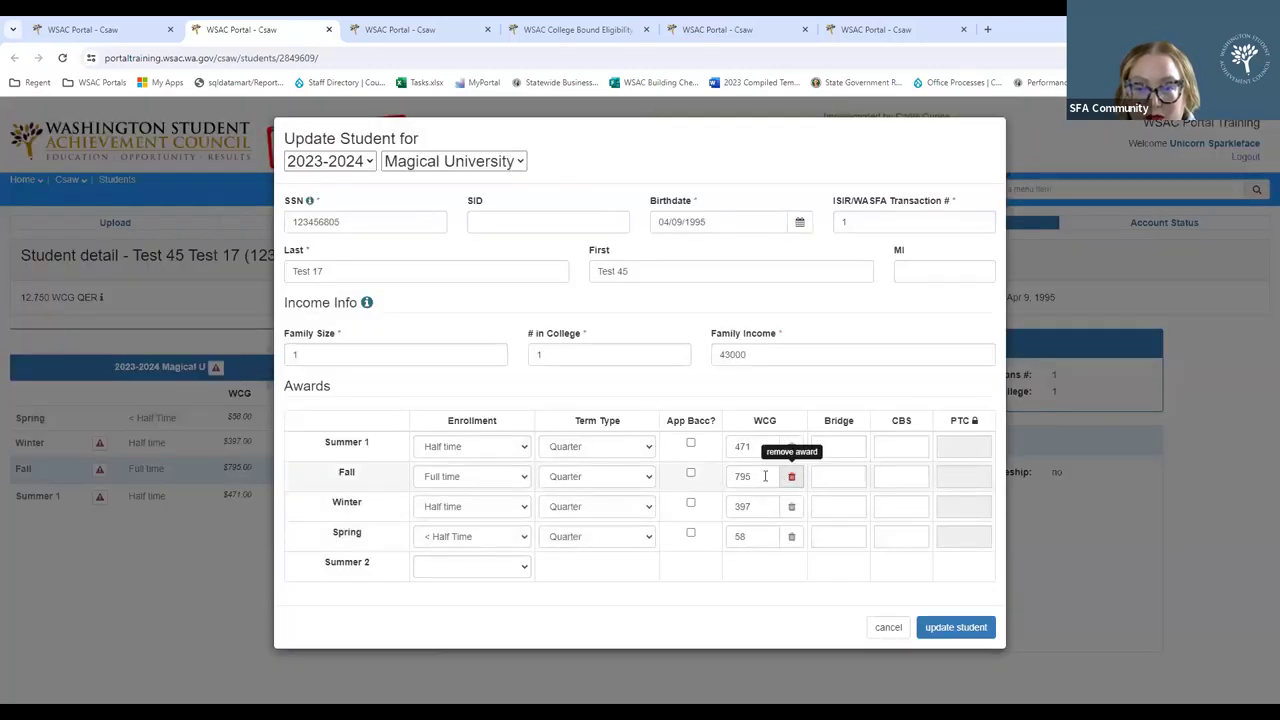
pyautogui.doubleClick(762, 451)
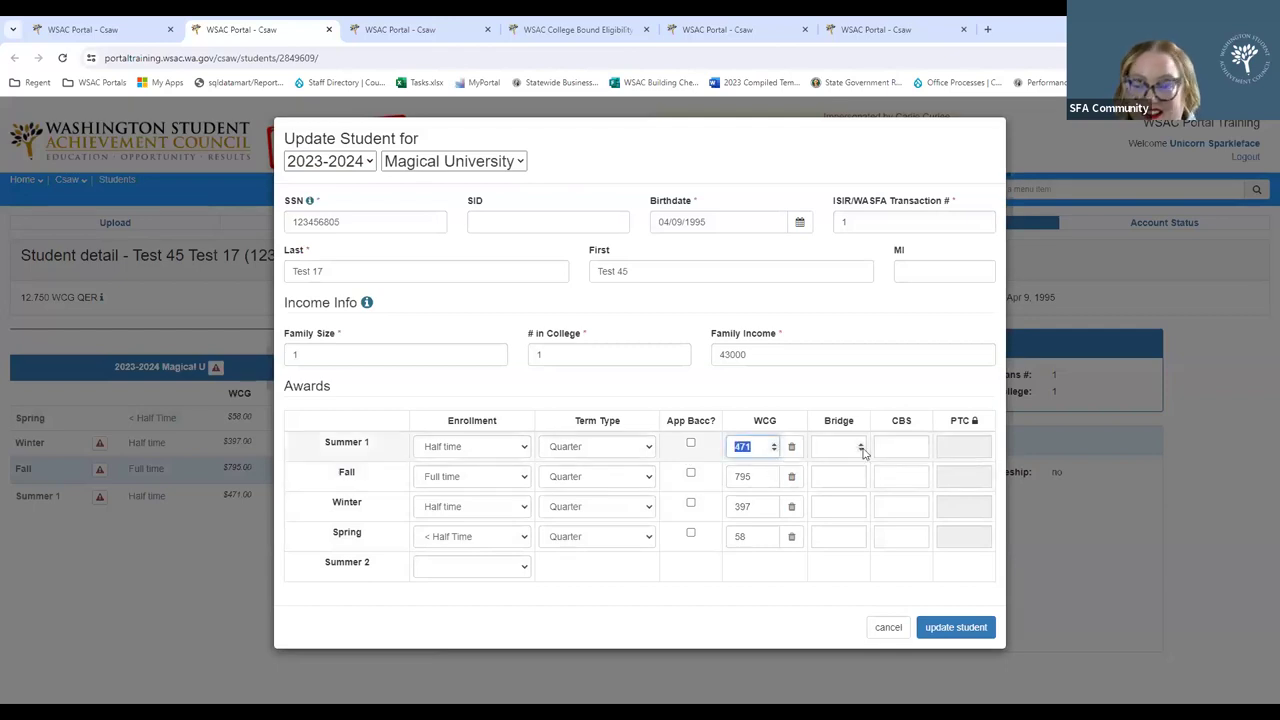
pyautogui.write('115')
pyautogui.press('Tab')
pyautogui.write('231')
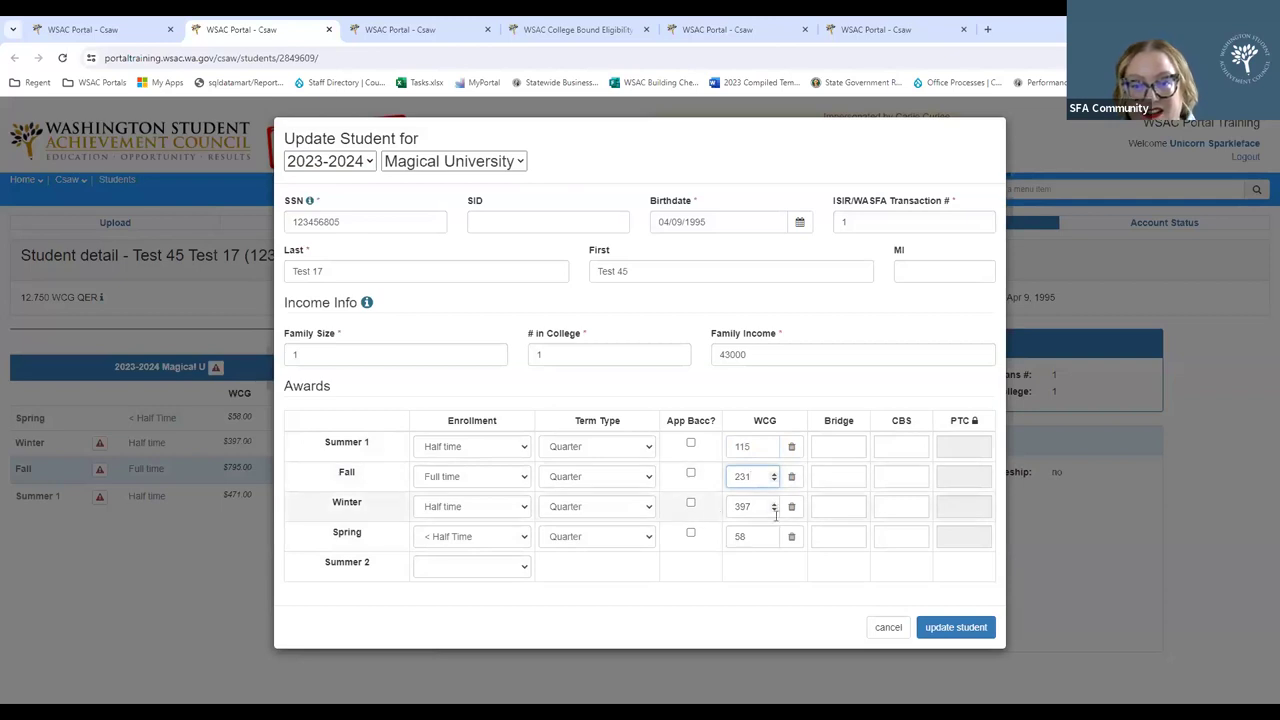
pyautogui.press('Tab')
pyautogui.write('115')
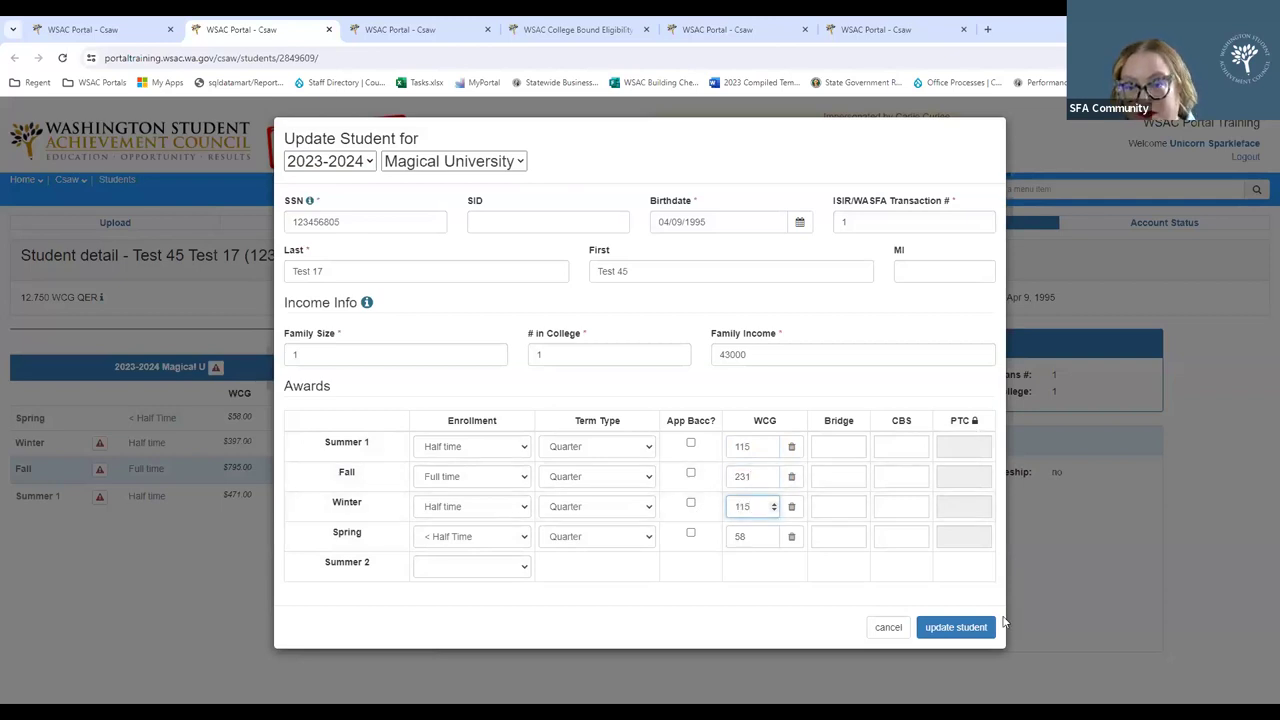
pyautogui.click(955, 627)
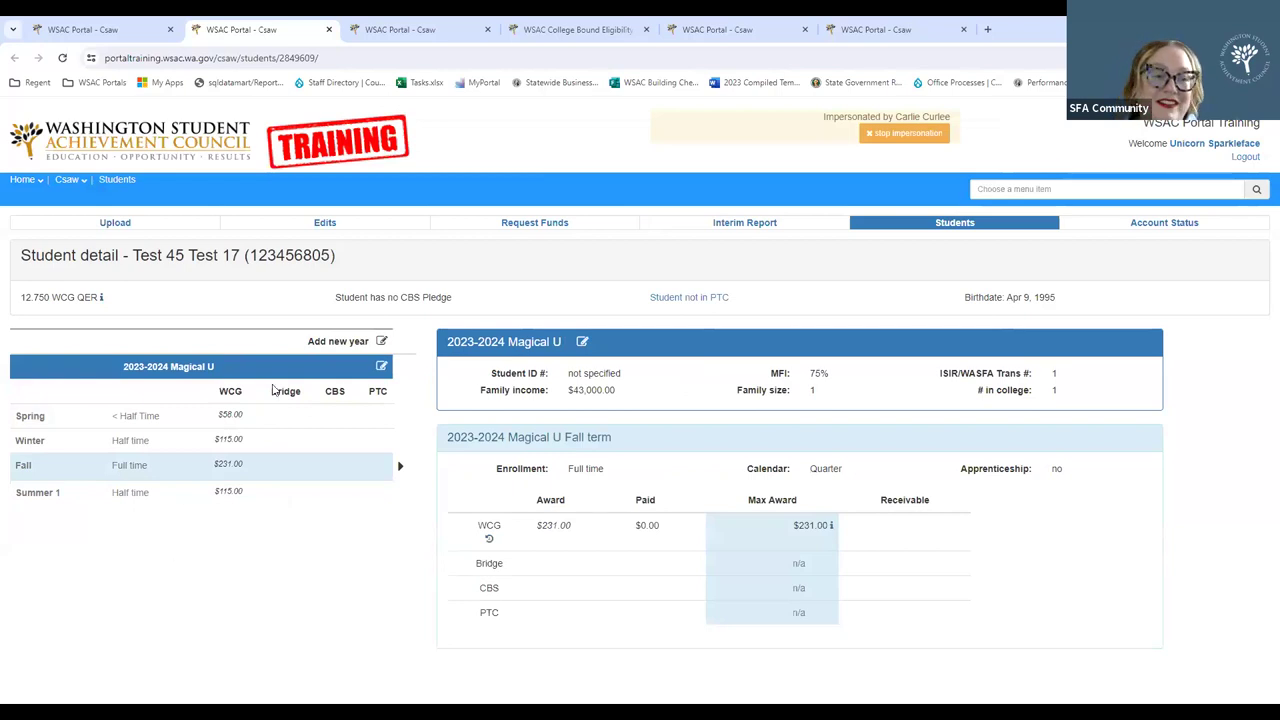
# Review the student's Summer 1, Winter and Spring awards, return to the Magical University edits page, and refresh it
pyautogui.click(258, 493)
pyautogui.click(259, 442)
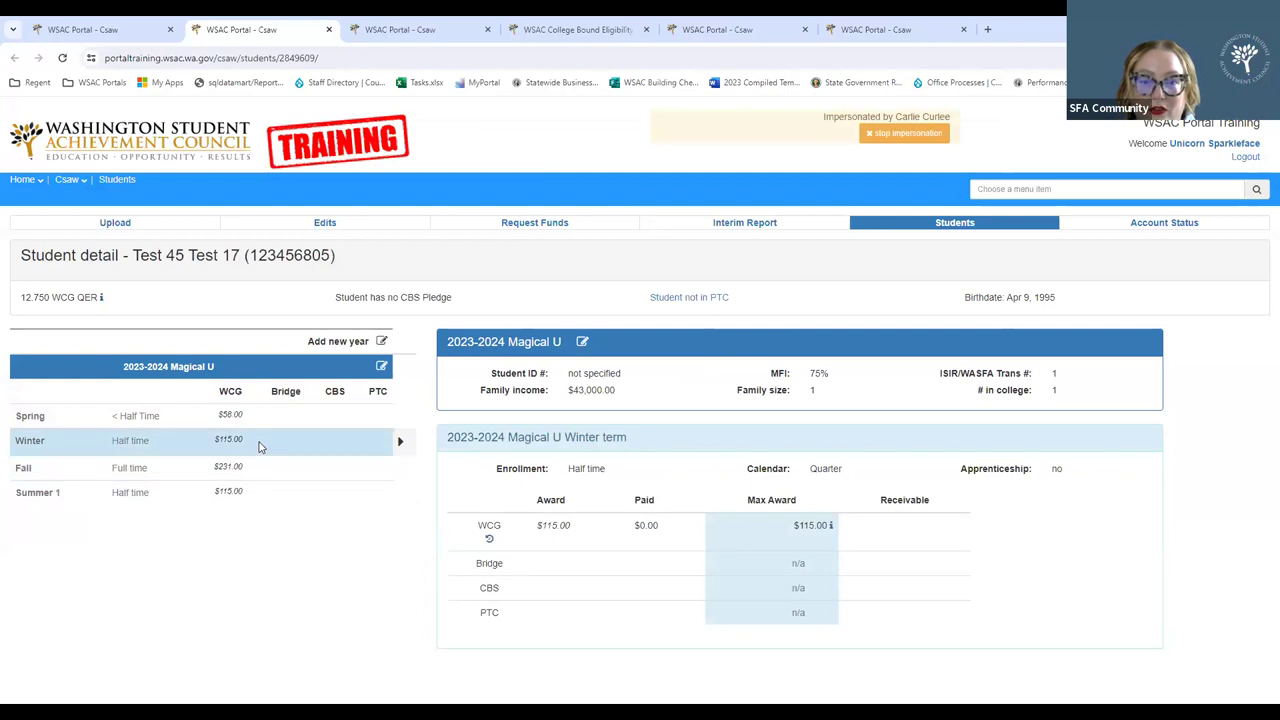
pyautogui.click(200, 416)
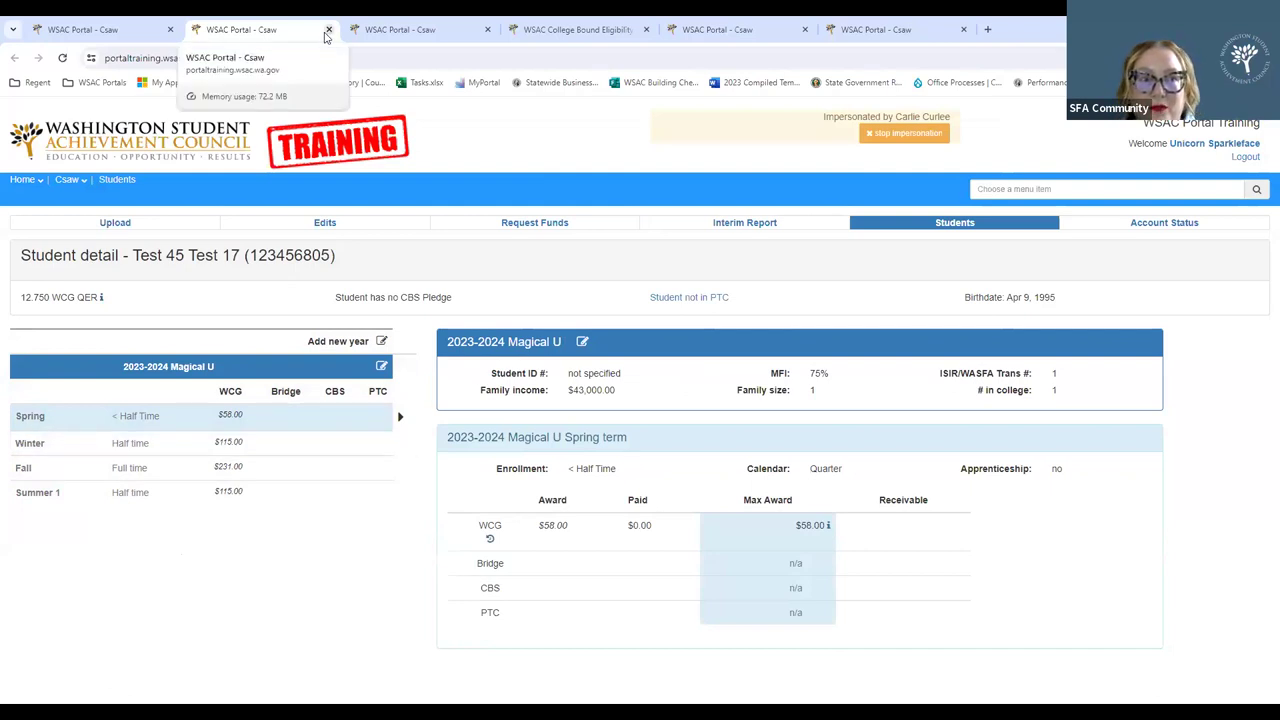
pyautogui.click(148, 32)
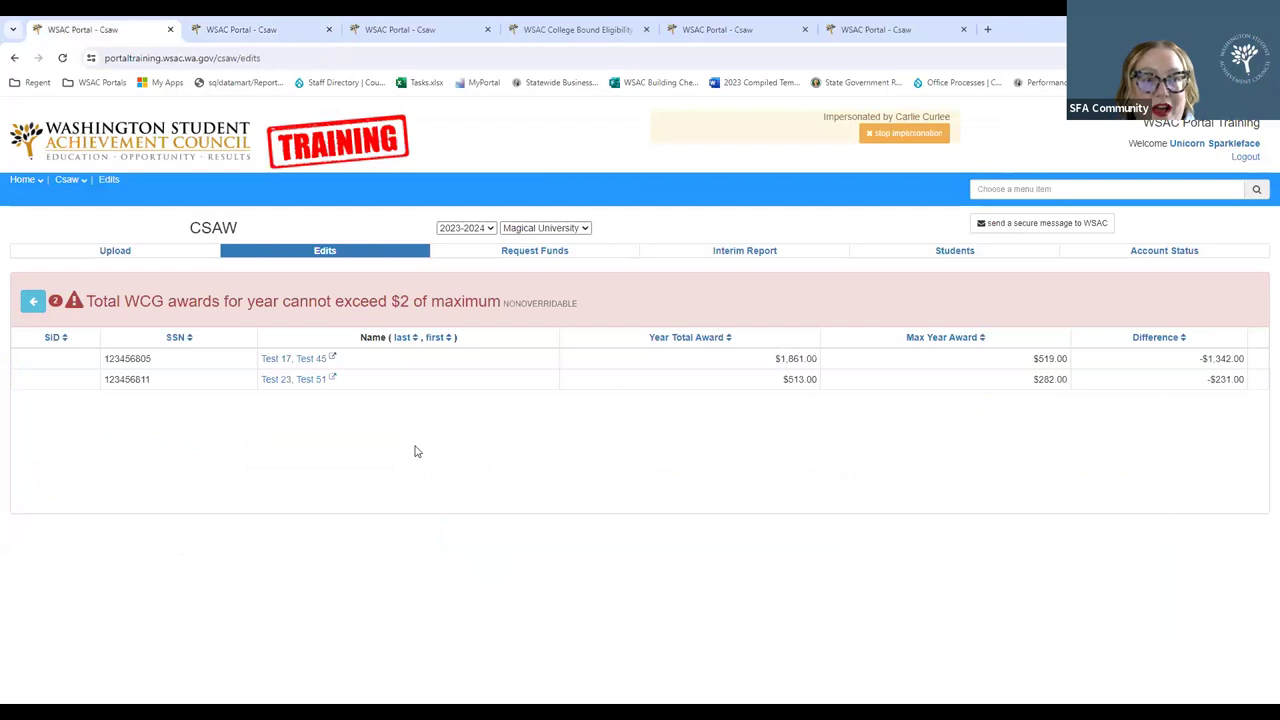
pyautogui.click(62, 57)
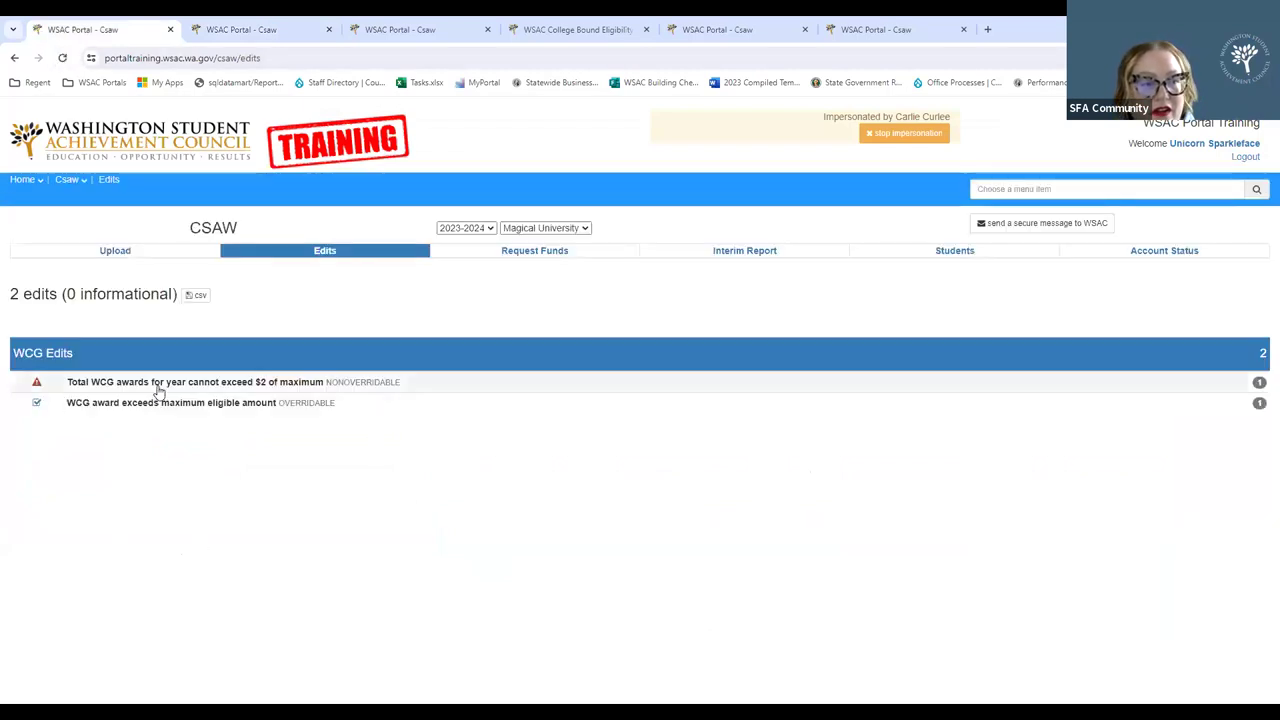
# Open the student flagged for exceeding the yearly WCG maximum, check each term's award against its maximum, and read the Spring edit
pyautogui.click(157, 389)
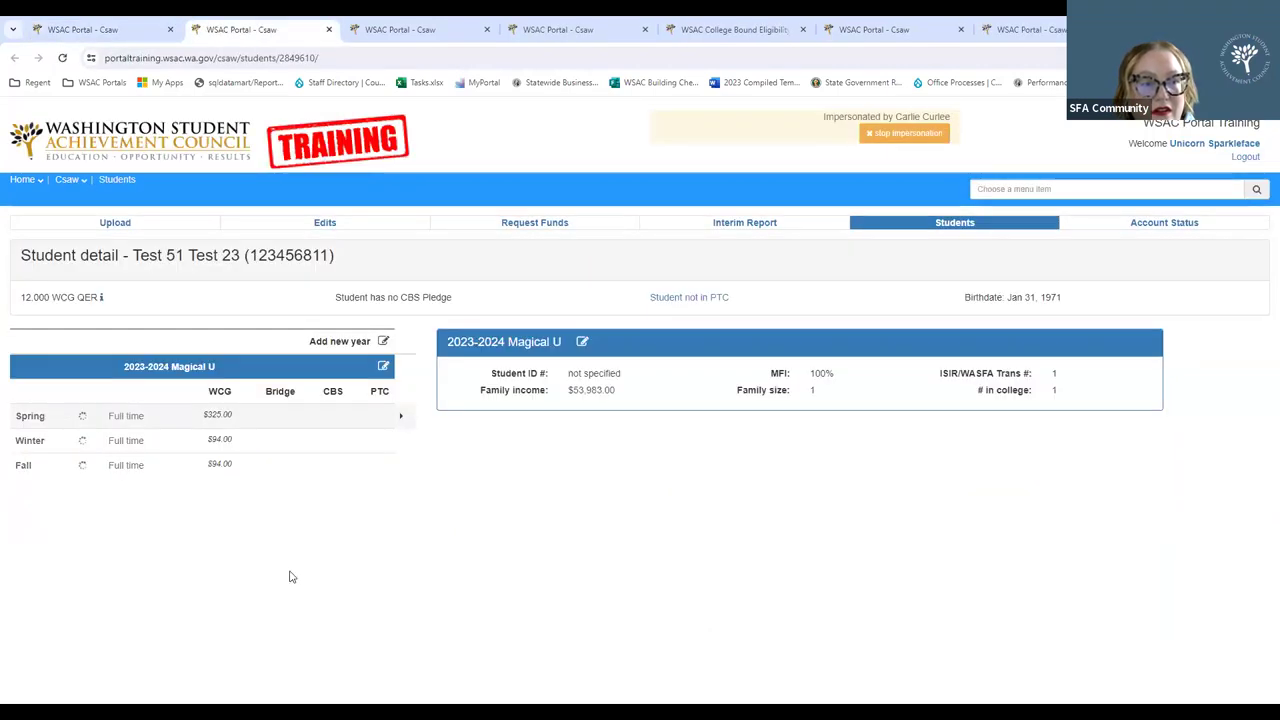
pyautogui.click(280, 466)
pyautogui.click(277, 470)
pyautogui.click(277, 468)
pyautogui.click(275, 449)
pyautogui.click(272, 423)
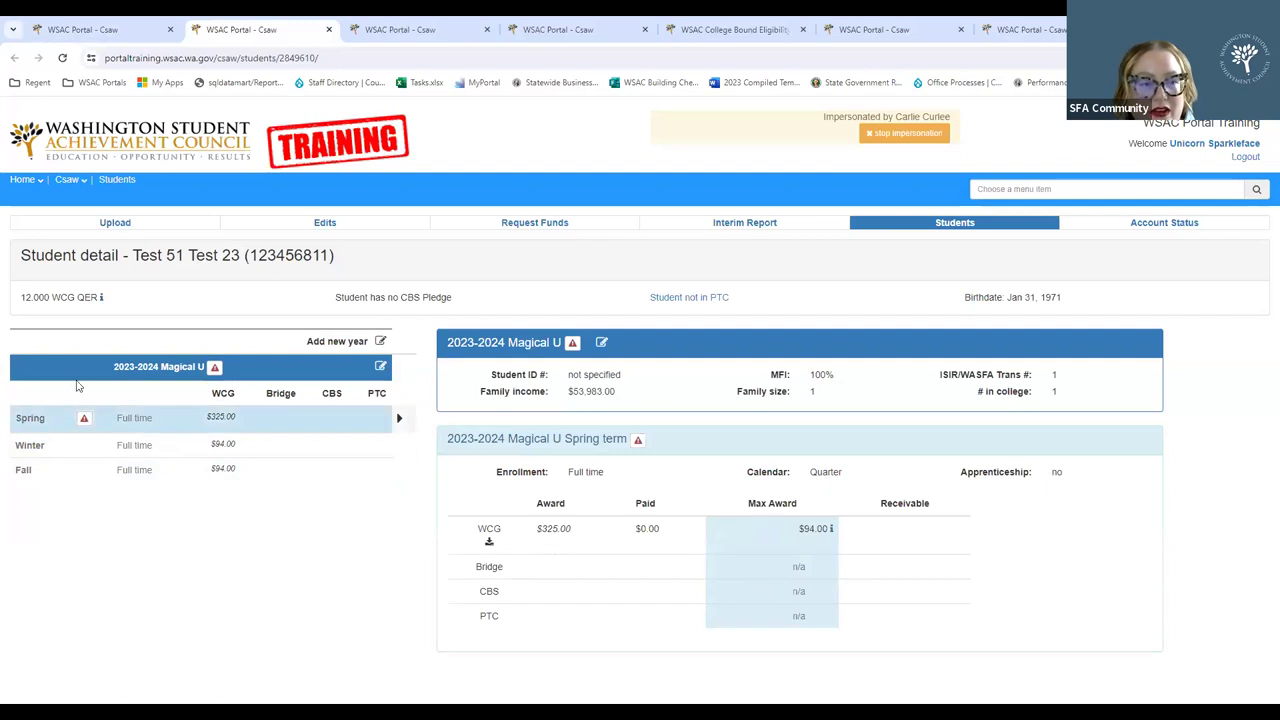
pyautogui.click(85, 420)
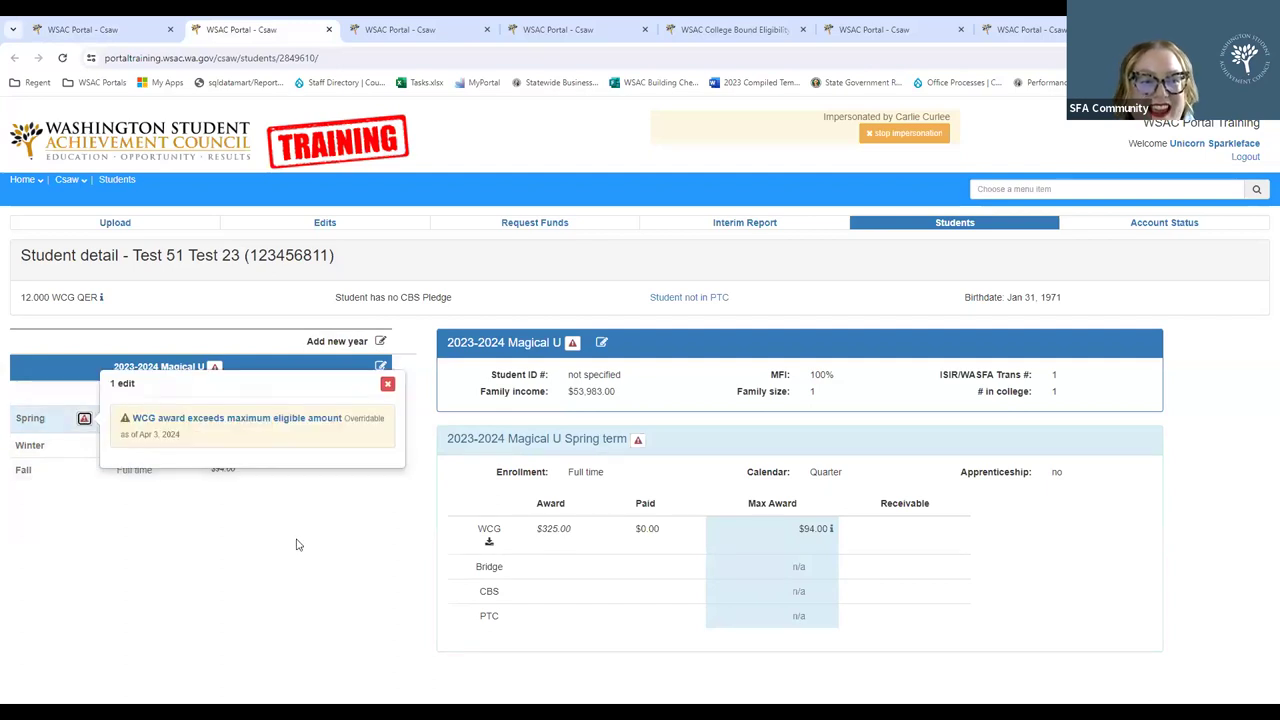
pyautogui.click(387, 384)
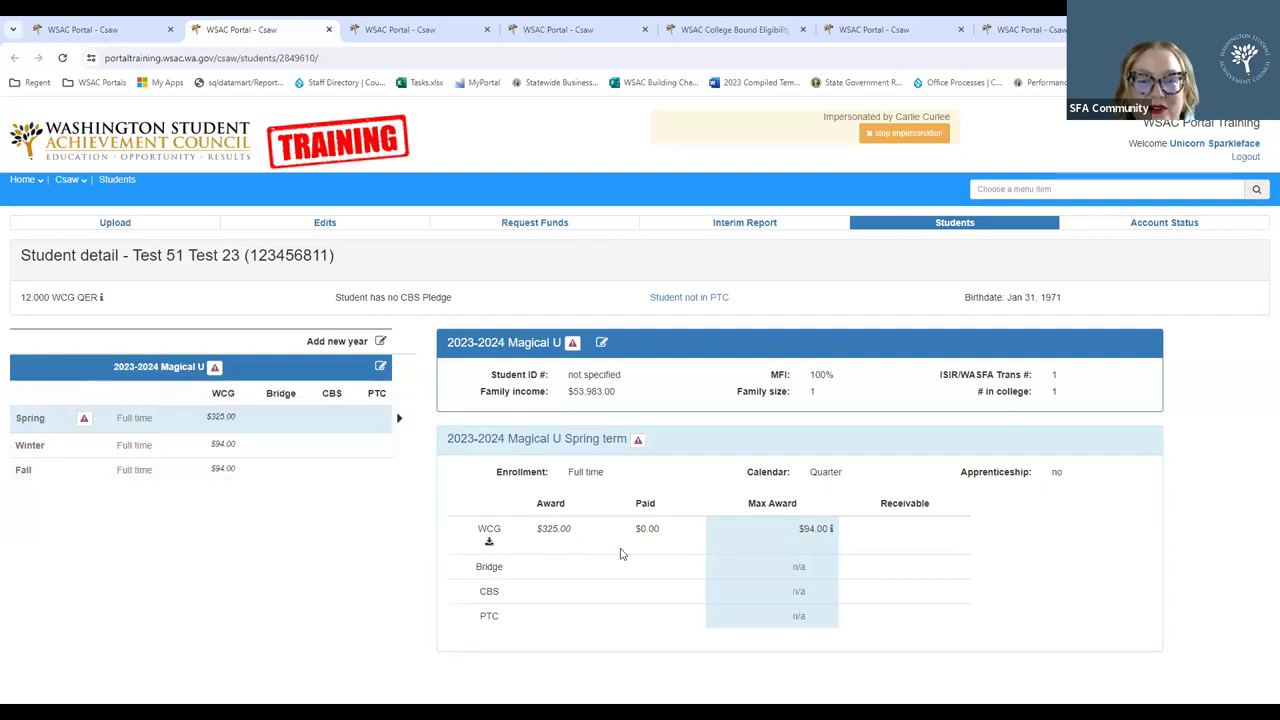
# Try marking the student's 2023-2024 Spring term as App Bacc, save the update, and check the Spring details
pyautogui.click(381, 368)
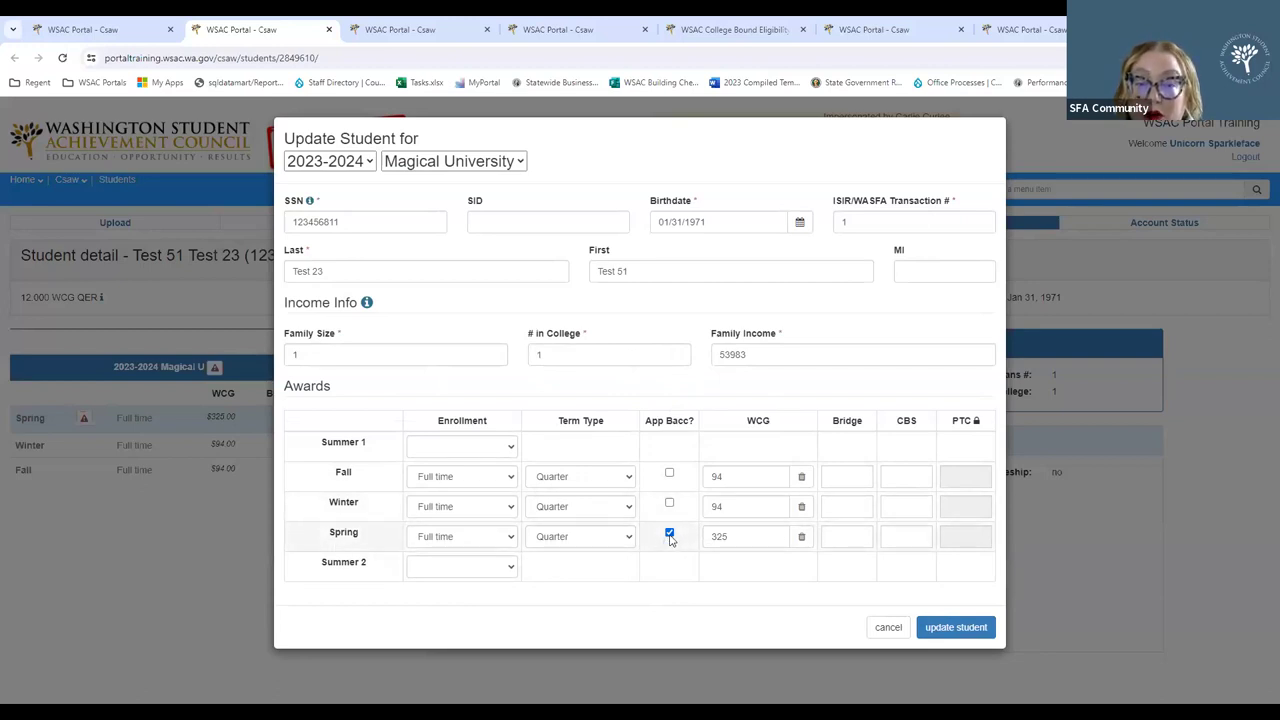
pyautogui.click(955, 628)
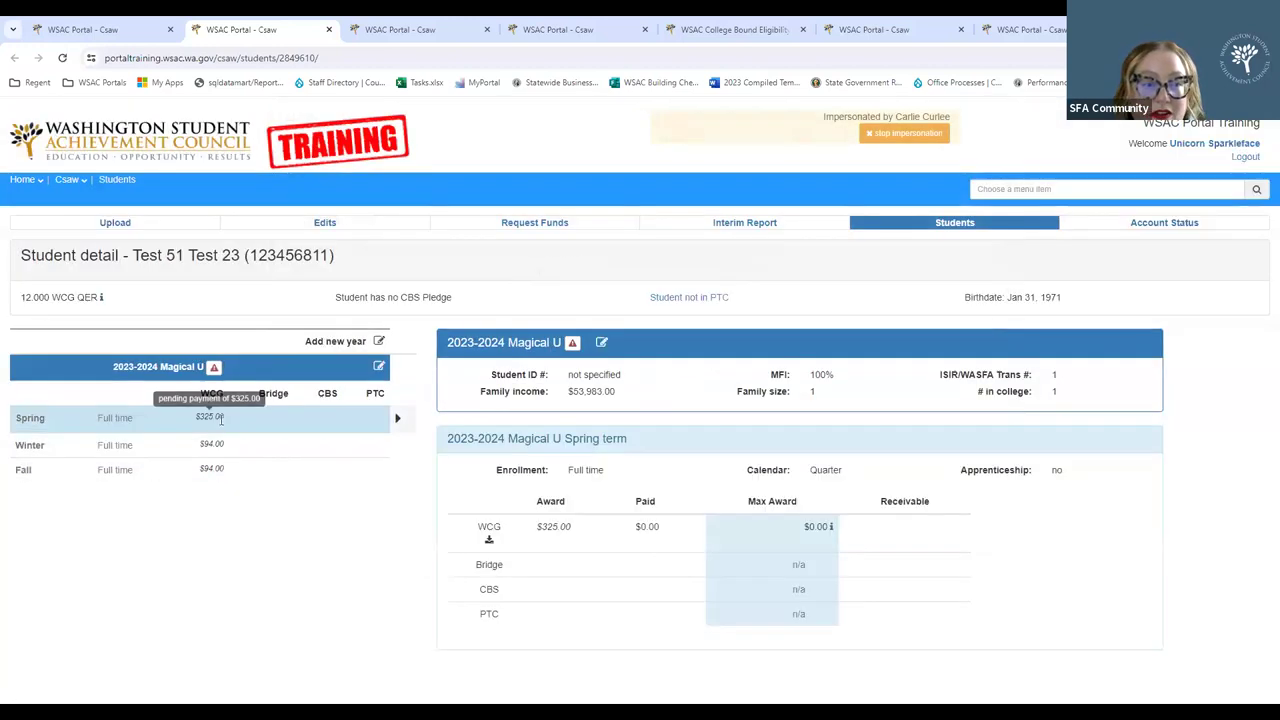
pyautogui.click(277, 421)
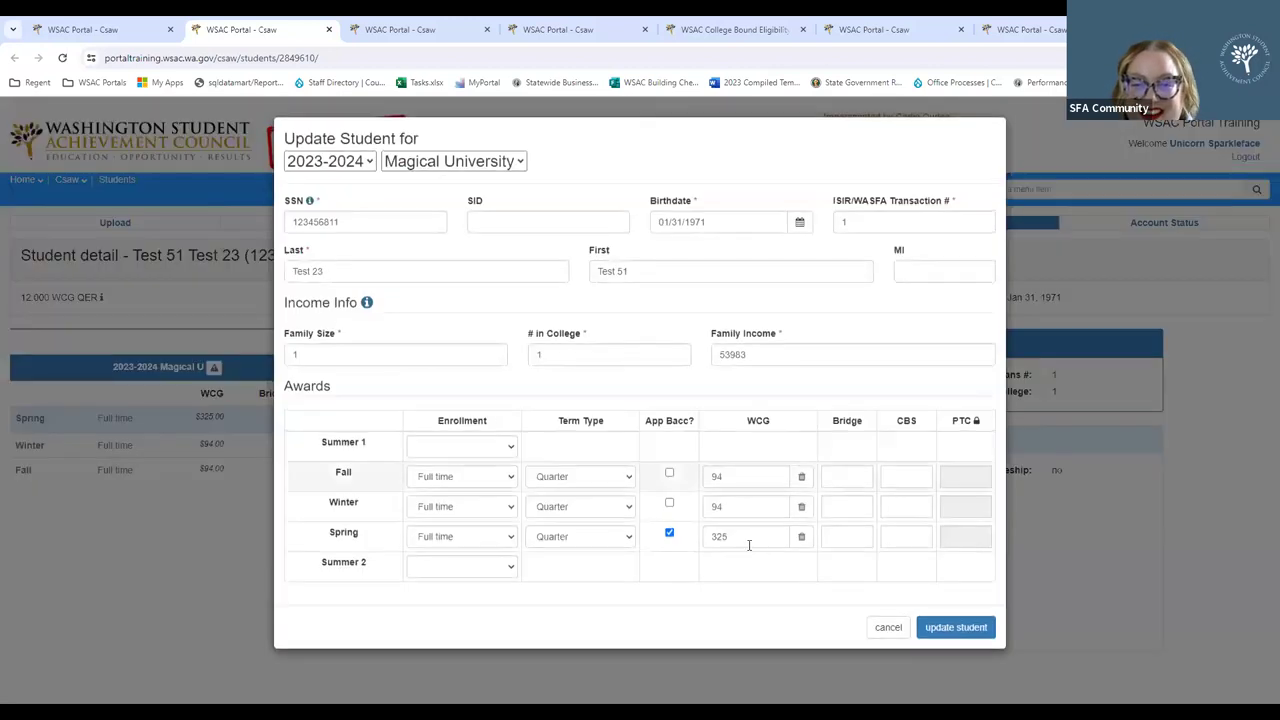
# Set the student's Spring WCG award to 94, clear the term's App Bacc mark, and update the student
pyautogui.doubleClick(748, 540)
pyautogui.write('94')
pyautogui.click(669, 533)
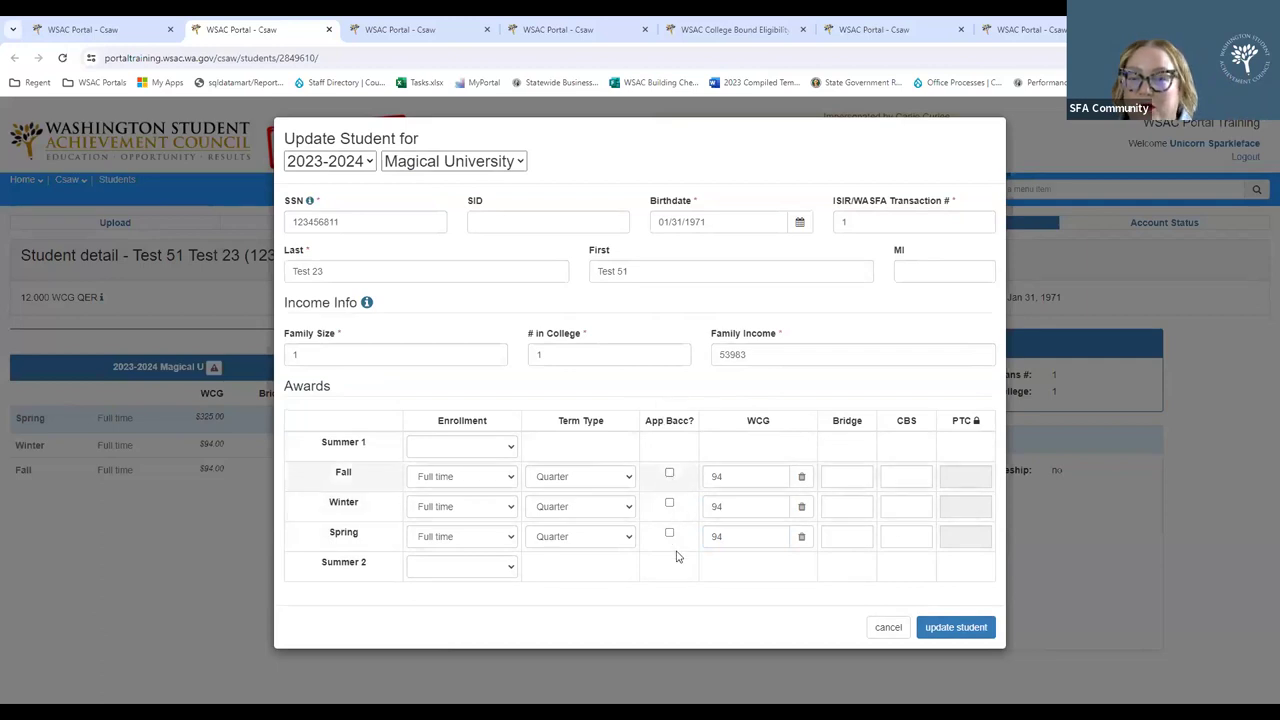
pyautogui.click(958, 638)
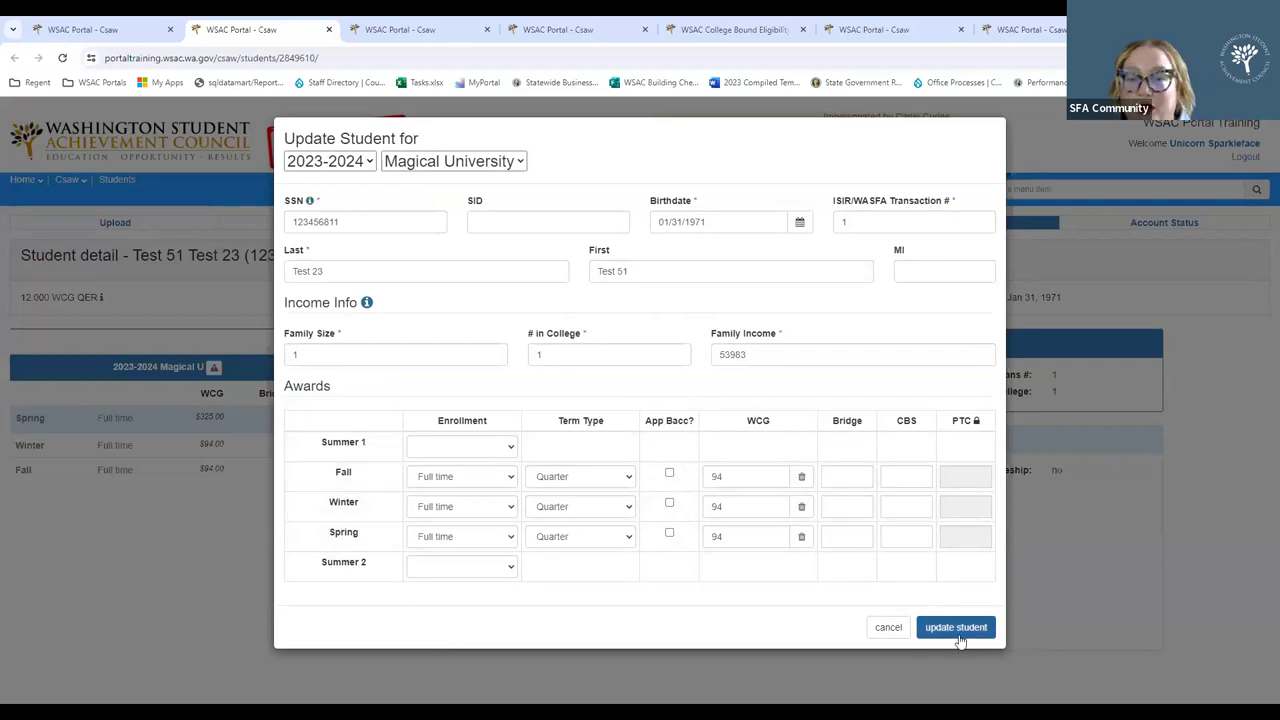
pyautogui.click(958, 635)
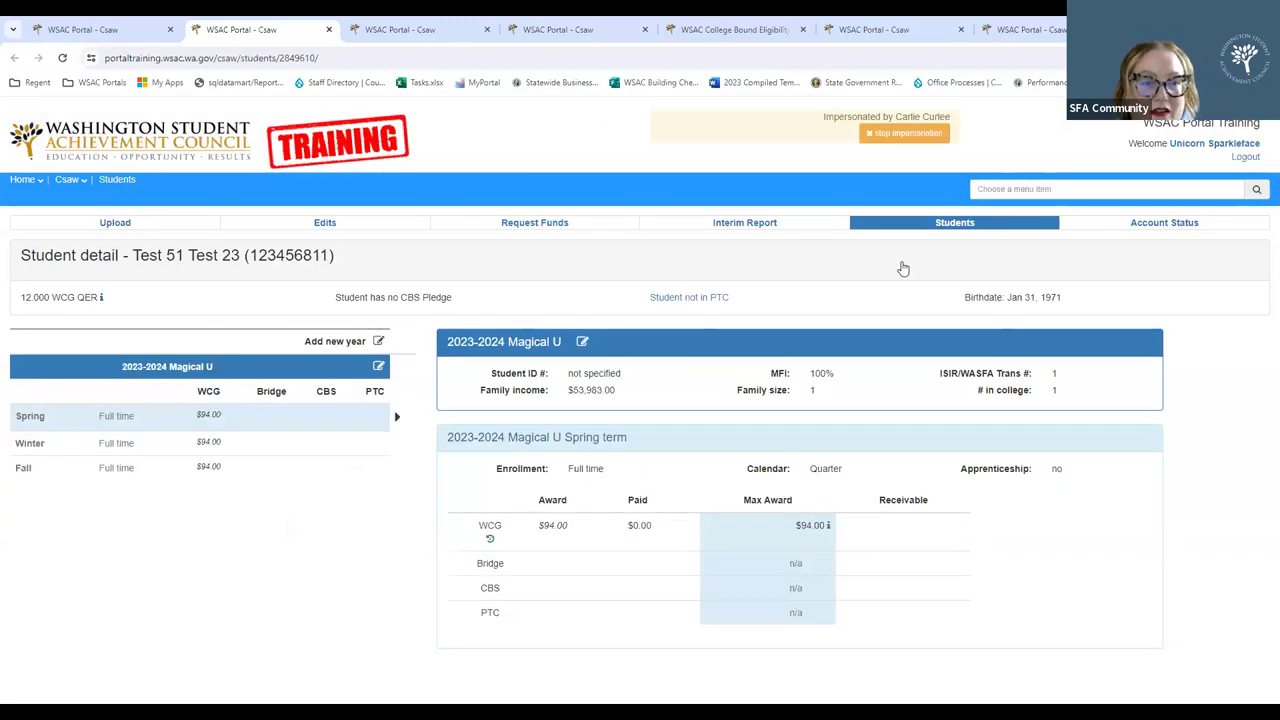
# Close the finished student and College Bound eligibility pages, and refresh the Magical University edits page
pyautogui.click(328, 30)
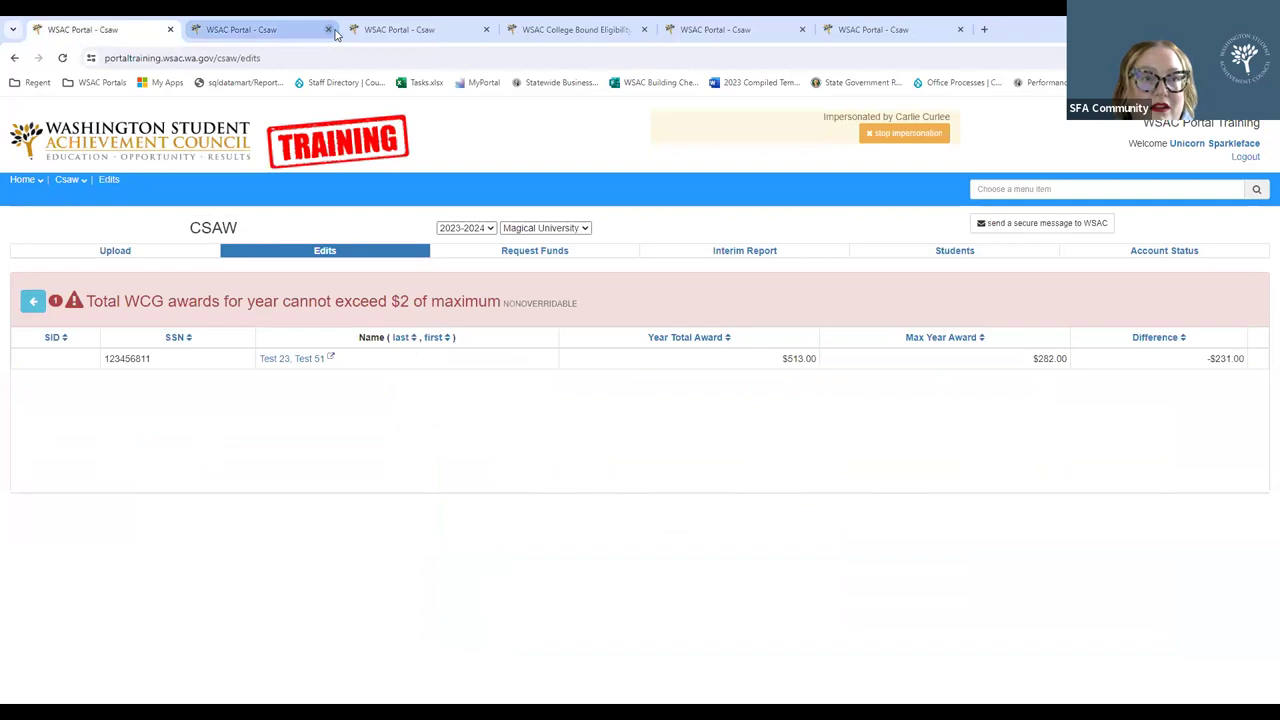
pyautogui.click(328, 30)
pyautogui.click(328, 30)
pyautogui.click(328, 30)
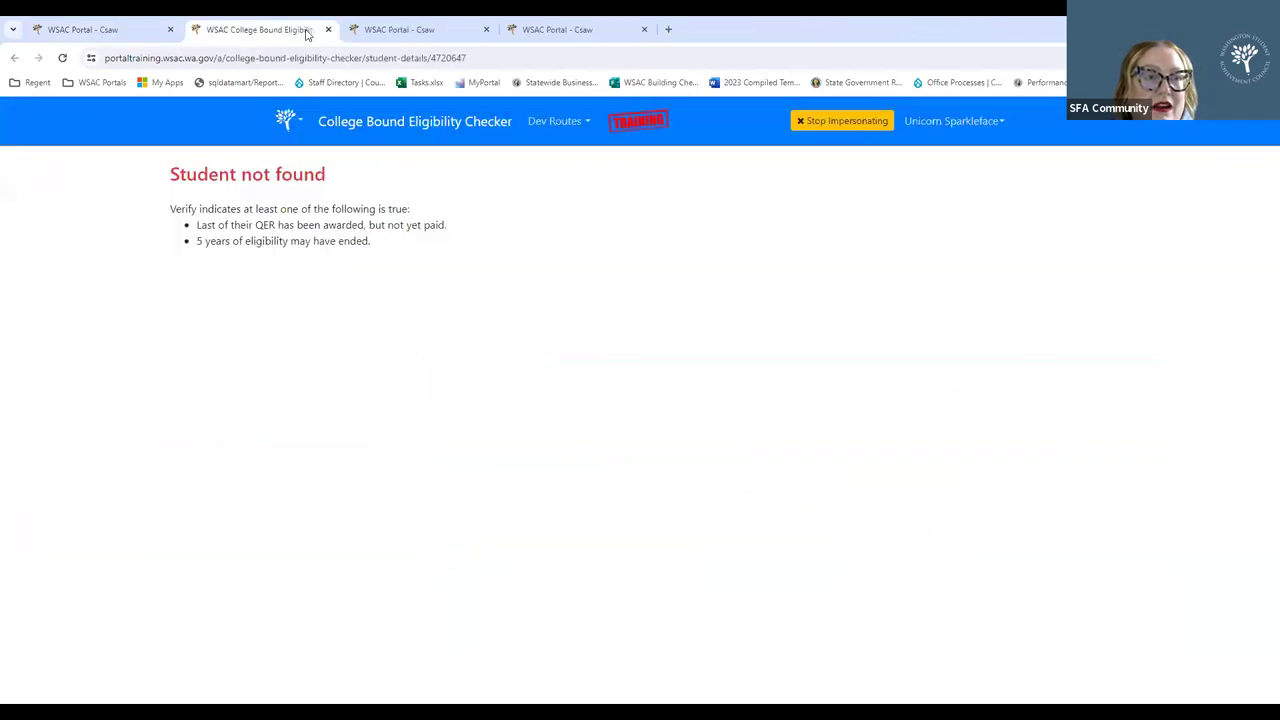
pyautogui.click(328, 30)
pyautogui.click(88, 30)
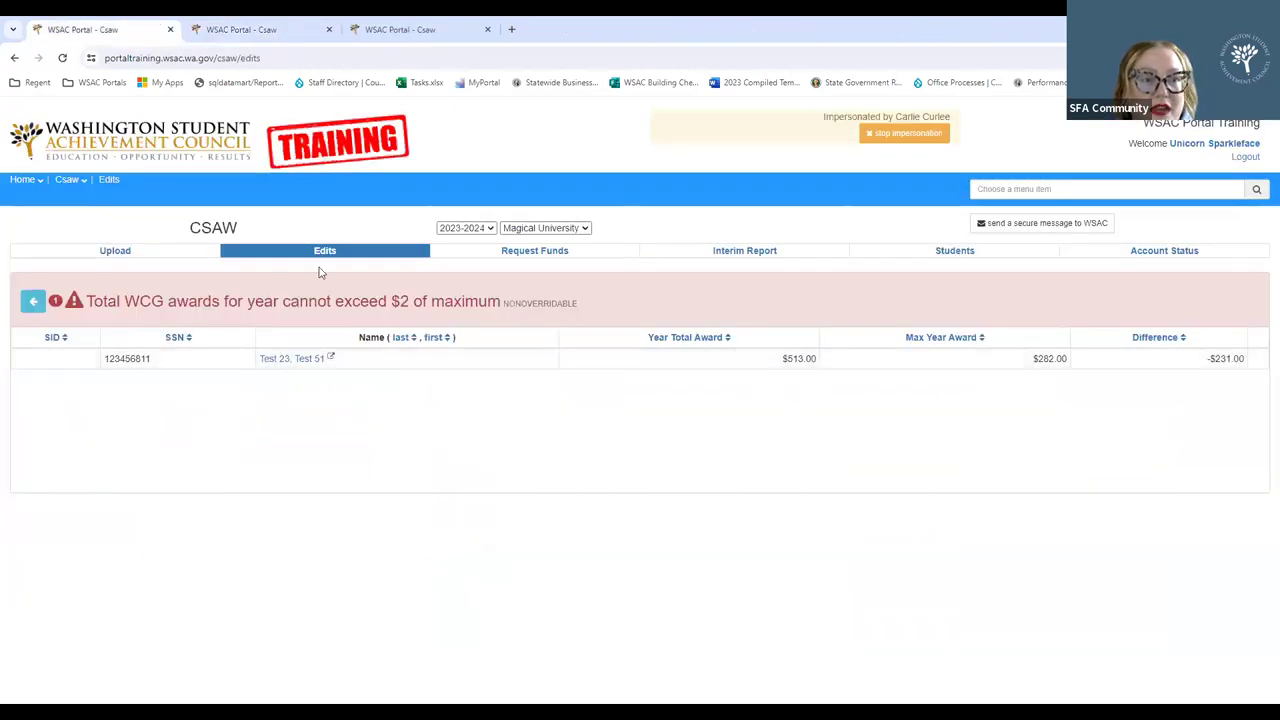
pyautogui.click(325, 251)
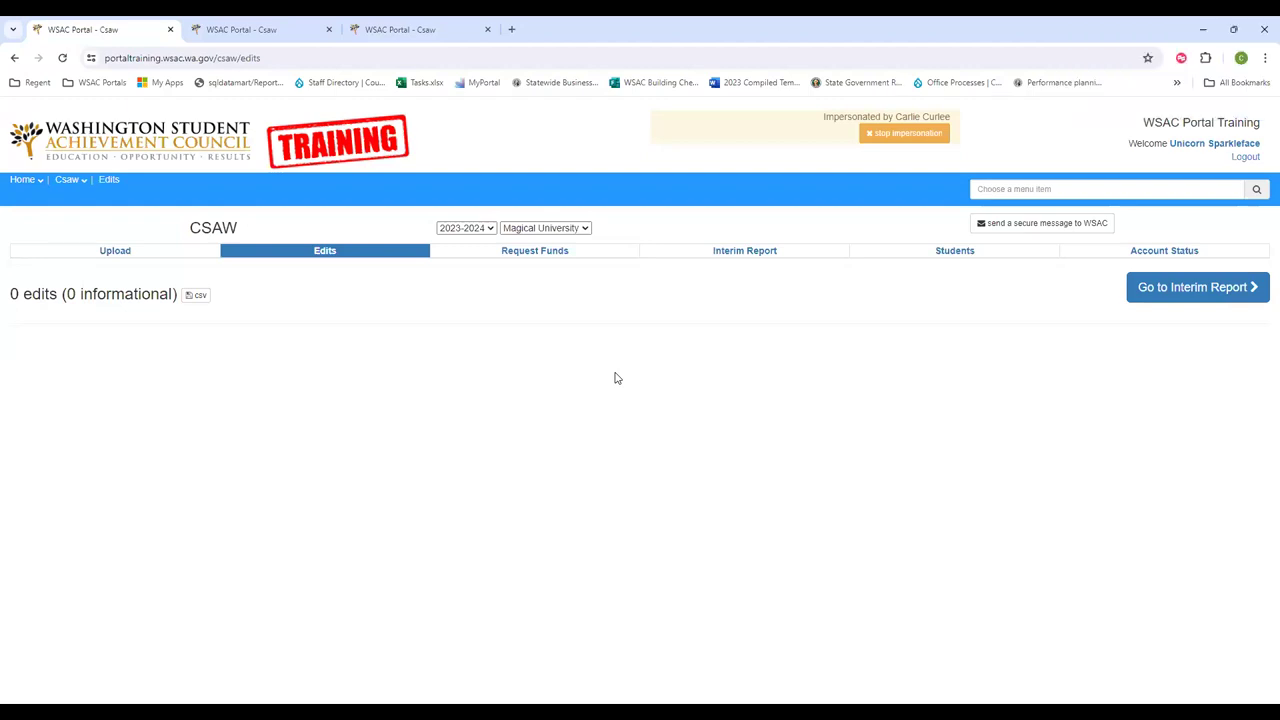
# Visit the student search, look up WCG-Connect among the portal's programs, and return to CSAW
pyautogui.click(955, 253)
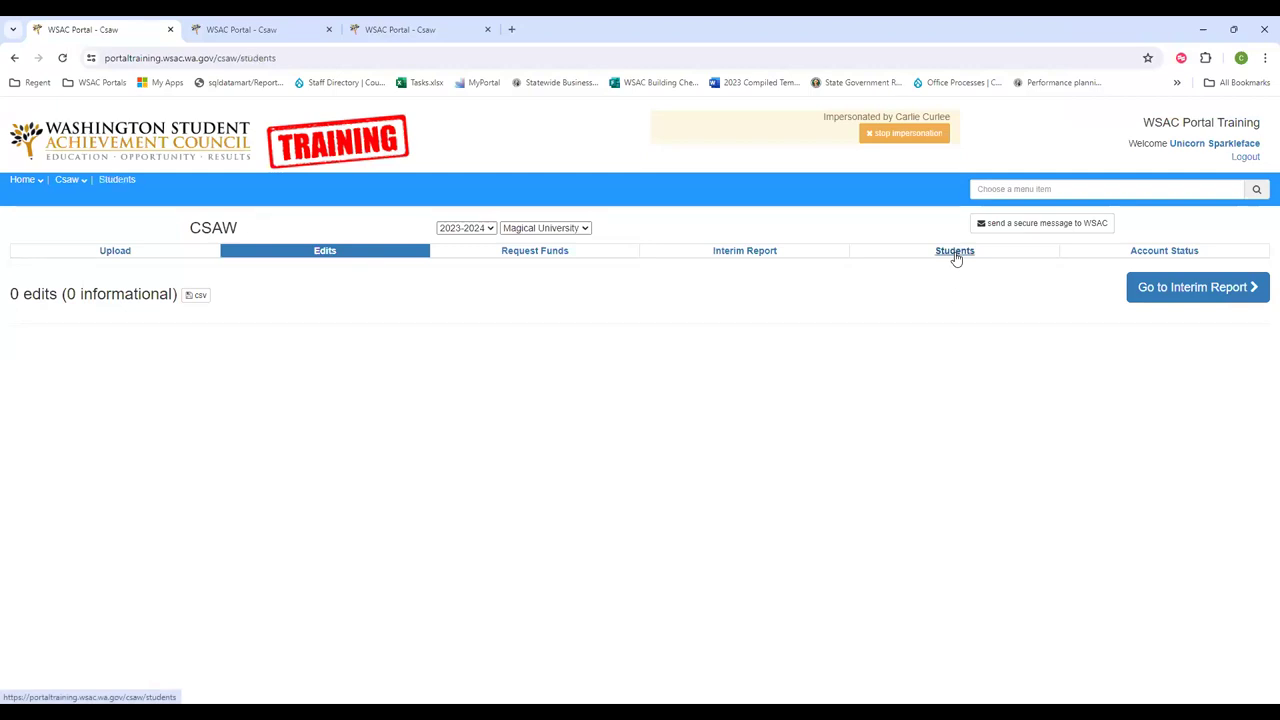
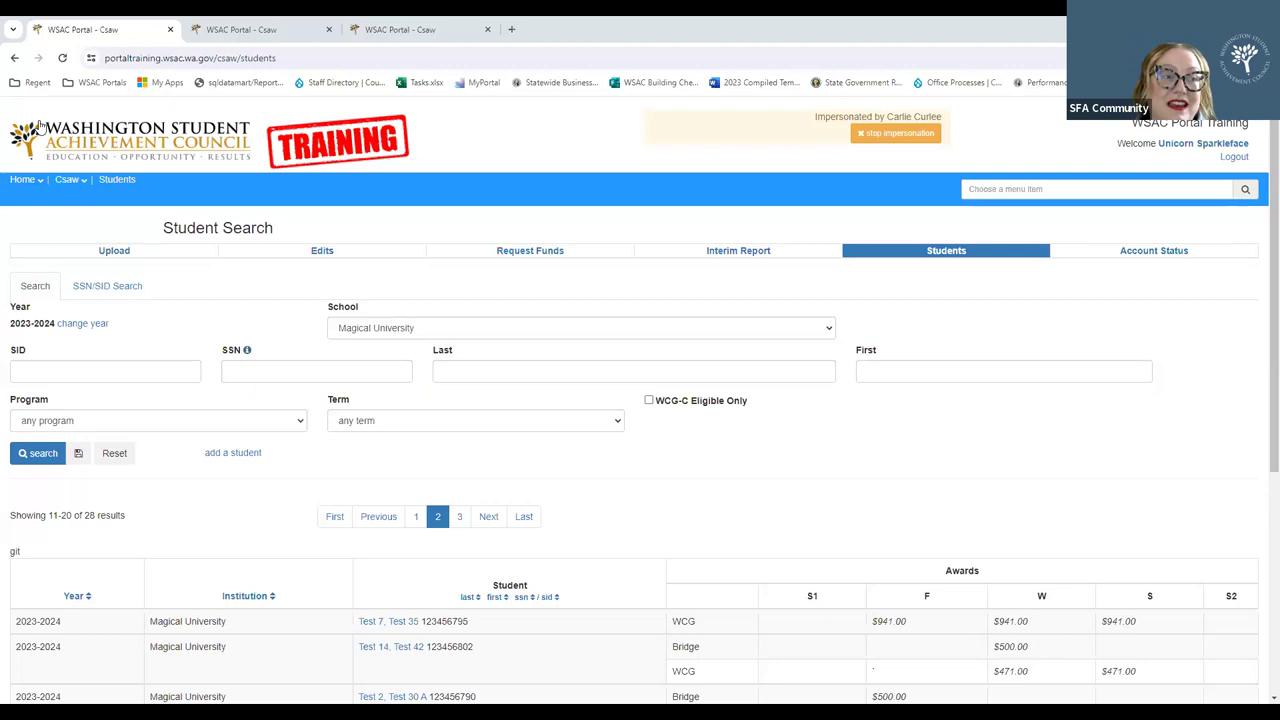
pyautogui.click(24, 179)
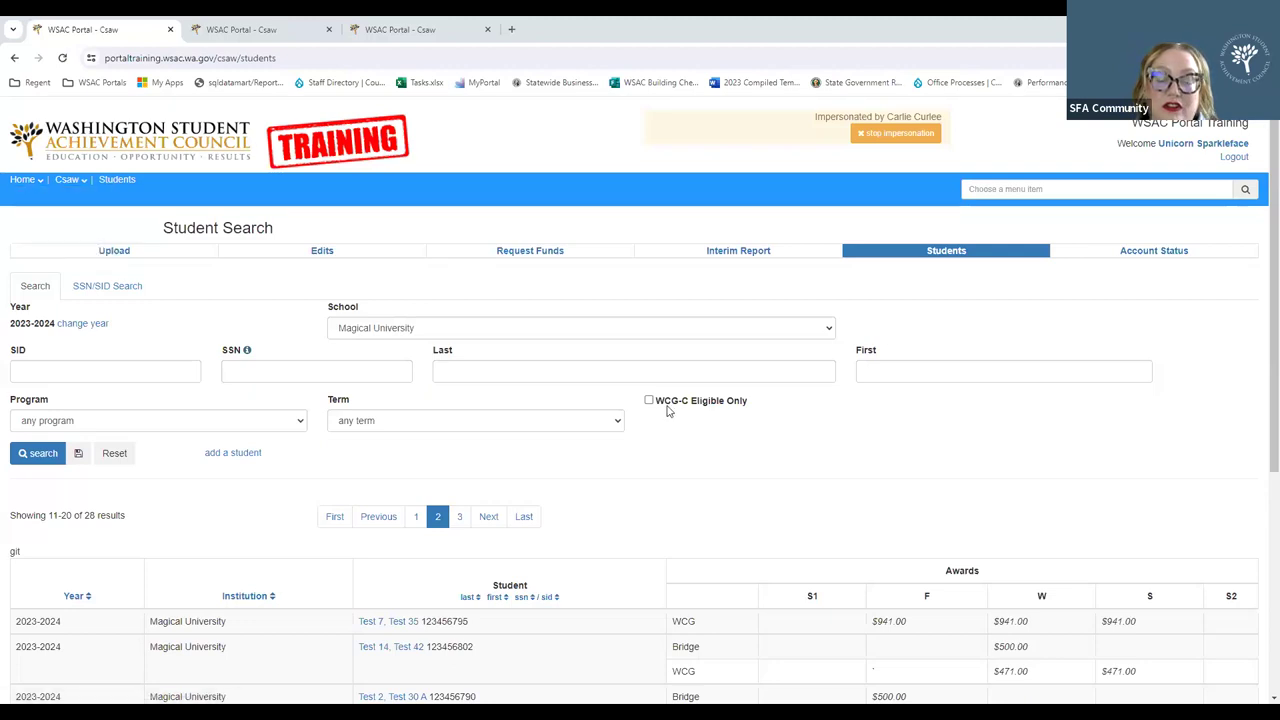
pyautogui.moveTo(31, 182)
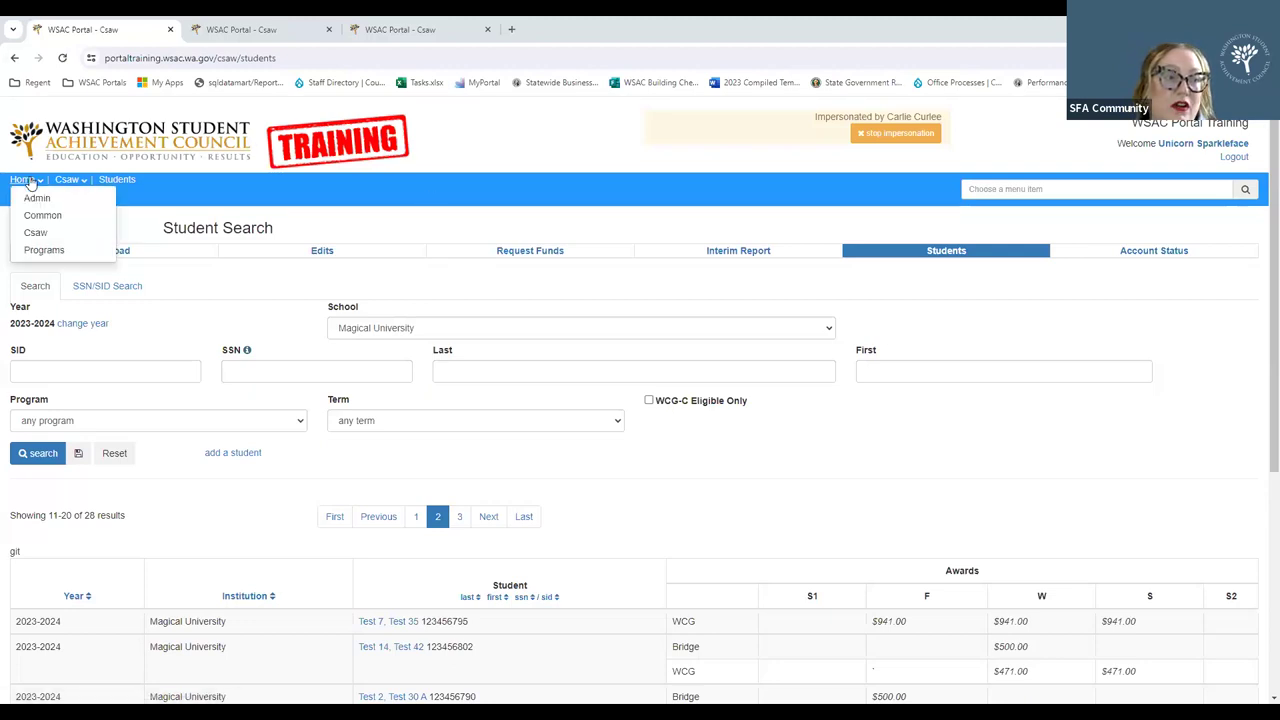
pyautogui.click(45, 252)
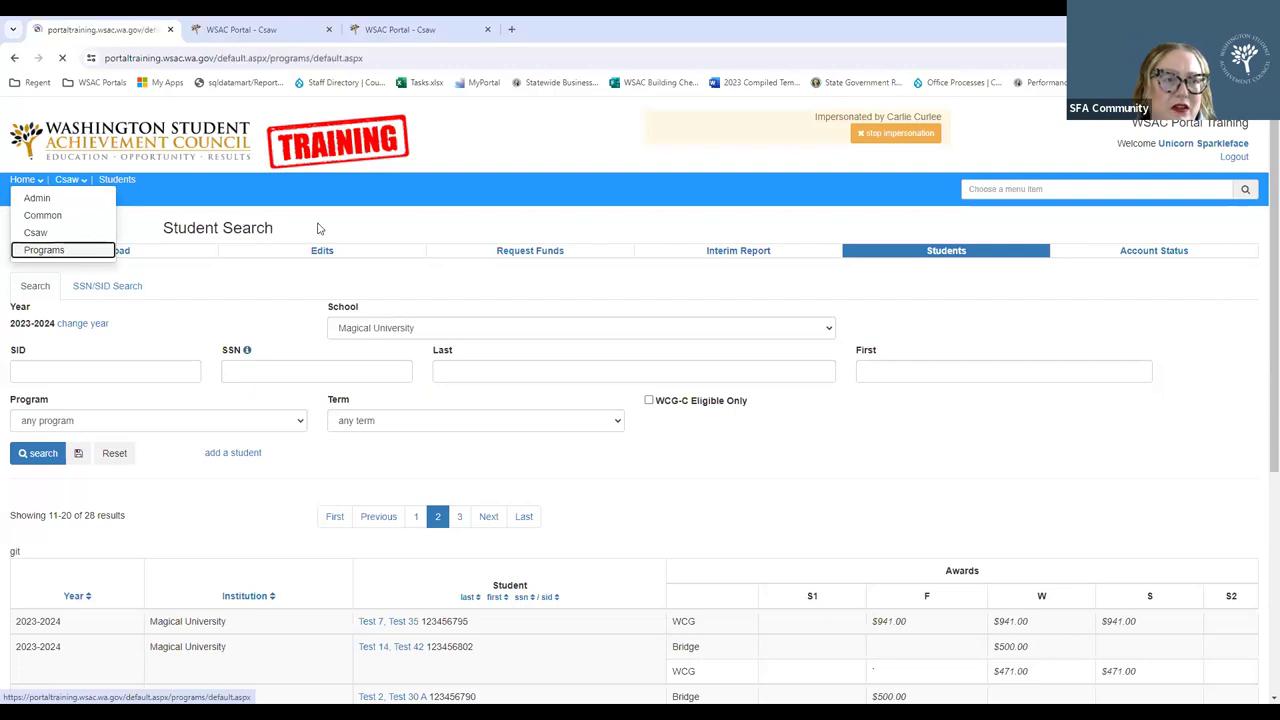
pyautogui.moveTo(330, 199)
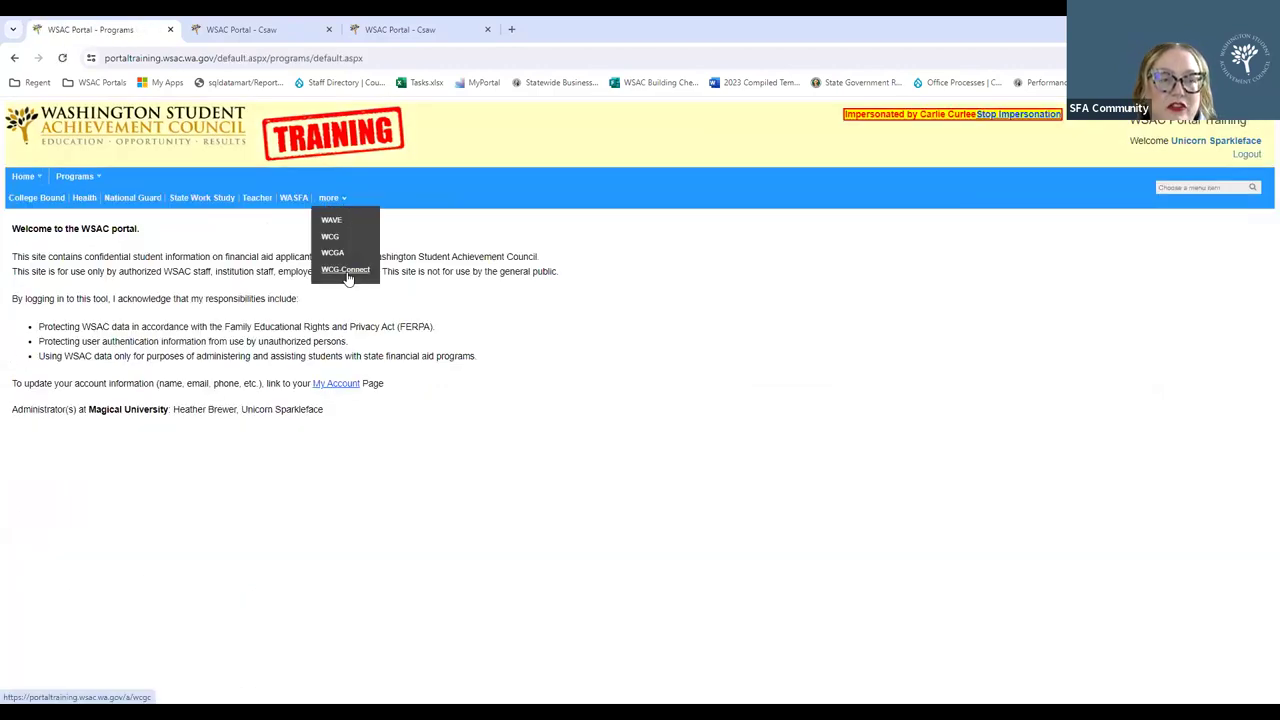
pyautogui.moveTo(24, 178)
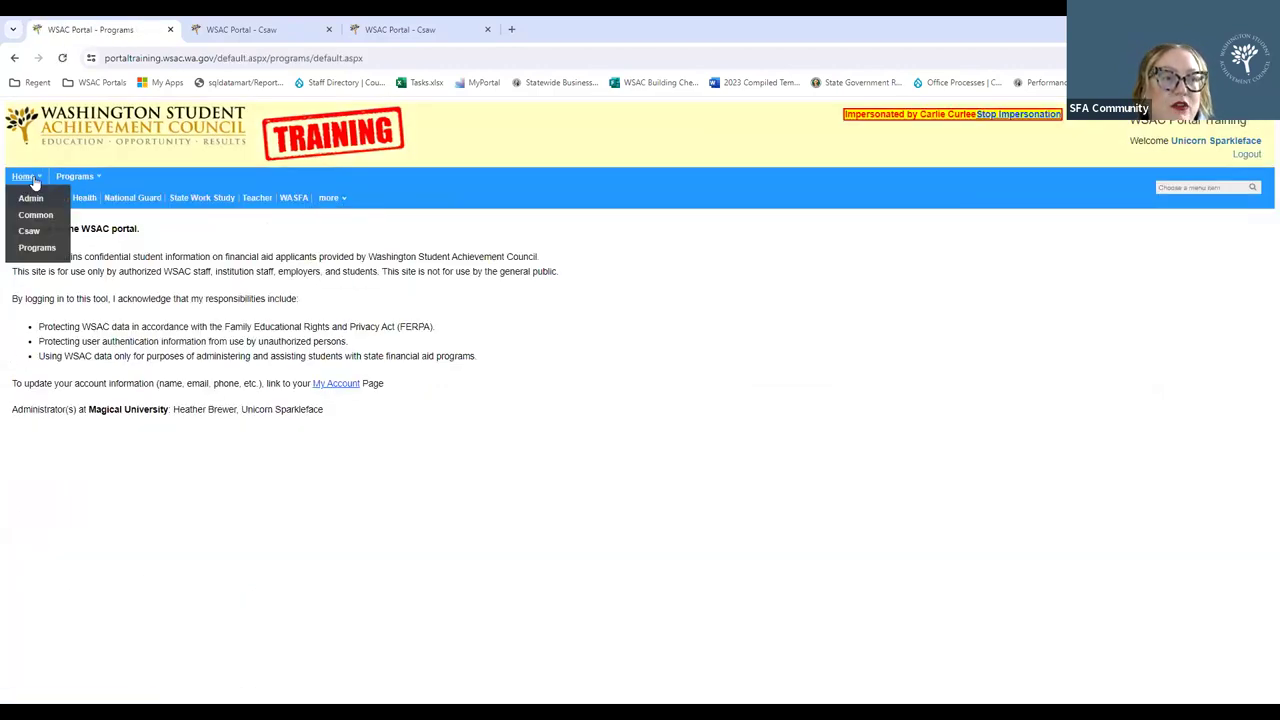
pyautogui.click(32, 233)
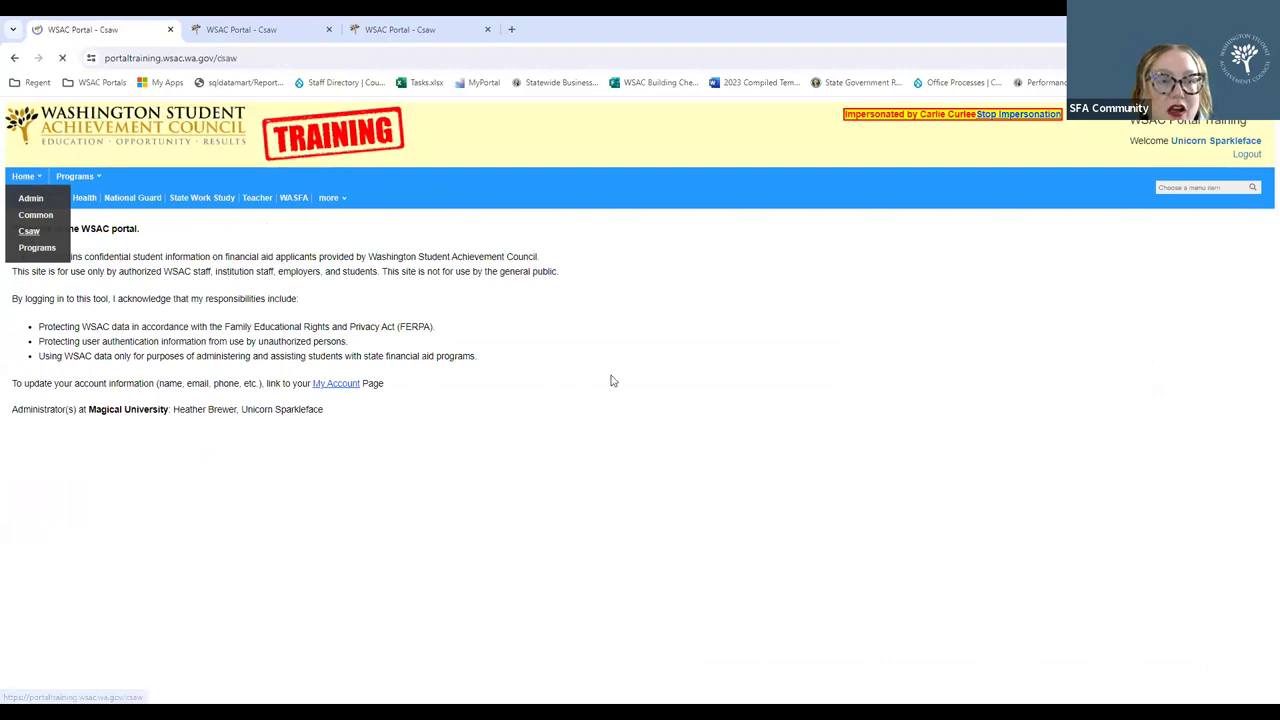
# Search Magical University's 2023-2024 students, open the first listed student's record, and review the MFI percentage
pyautogui.click(957, 252)
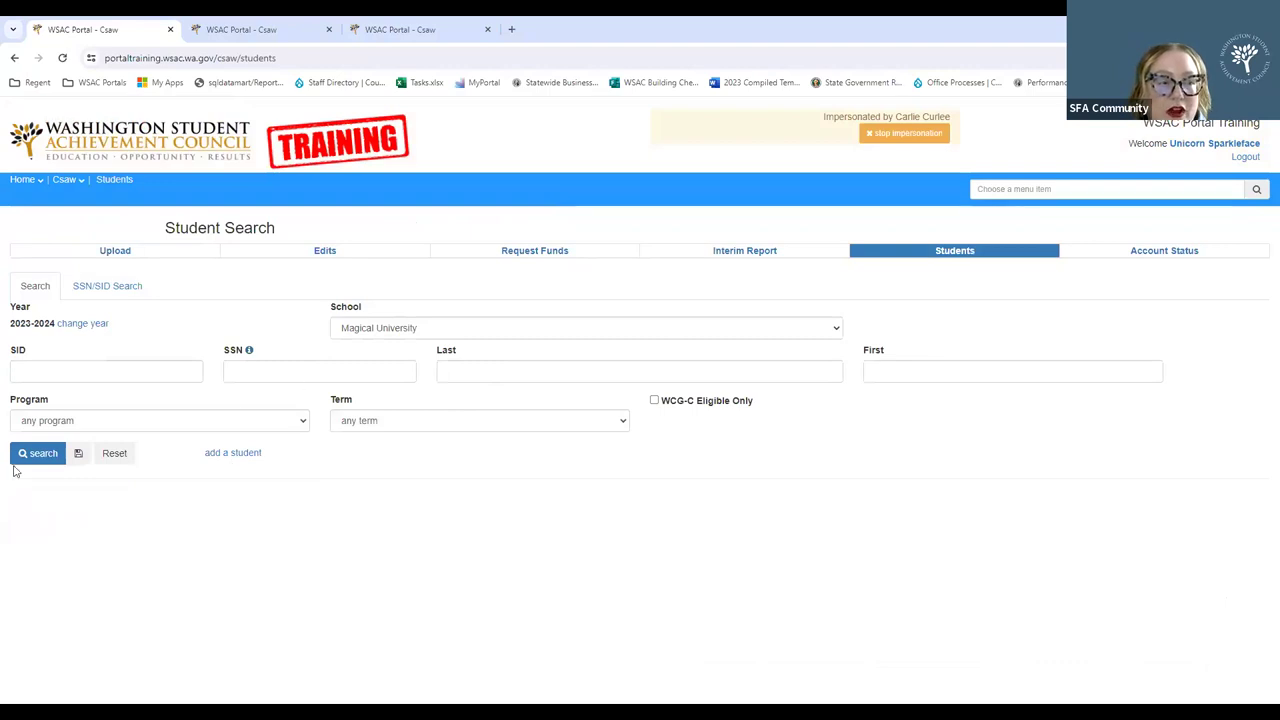
pyautogui.click(36, 456)
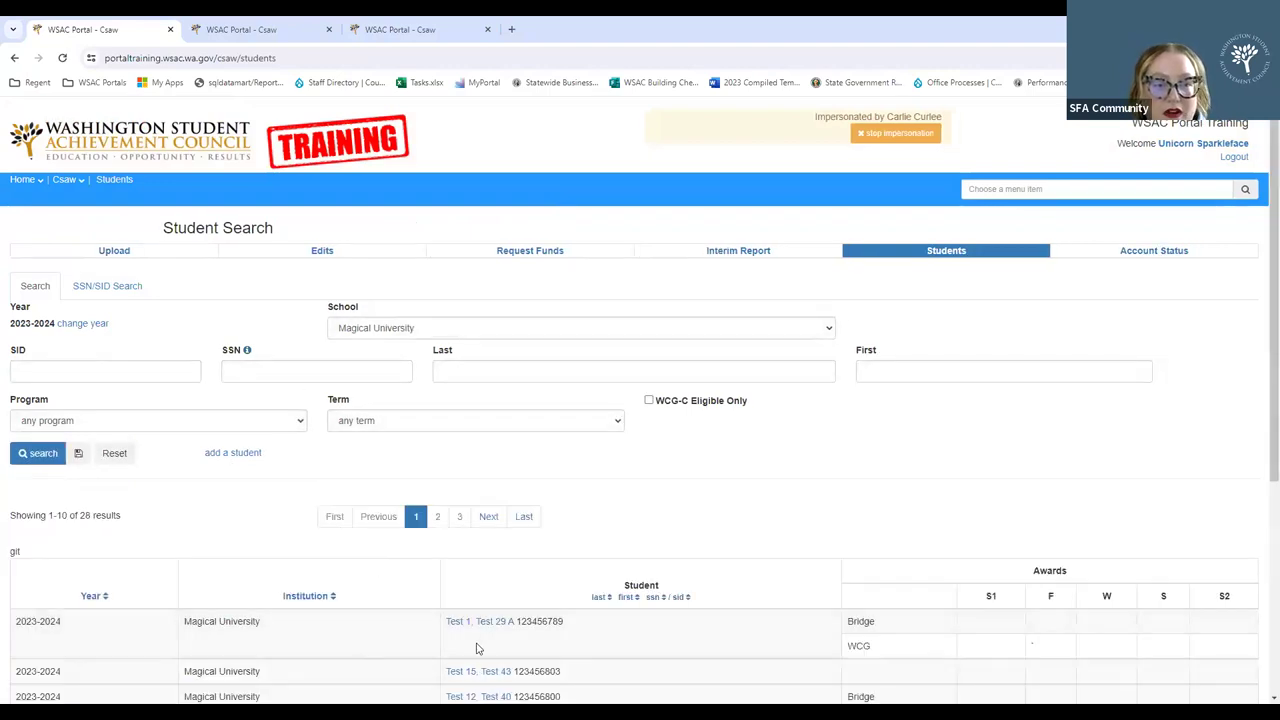
pyautogui.click(403, 622)
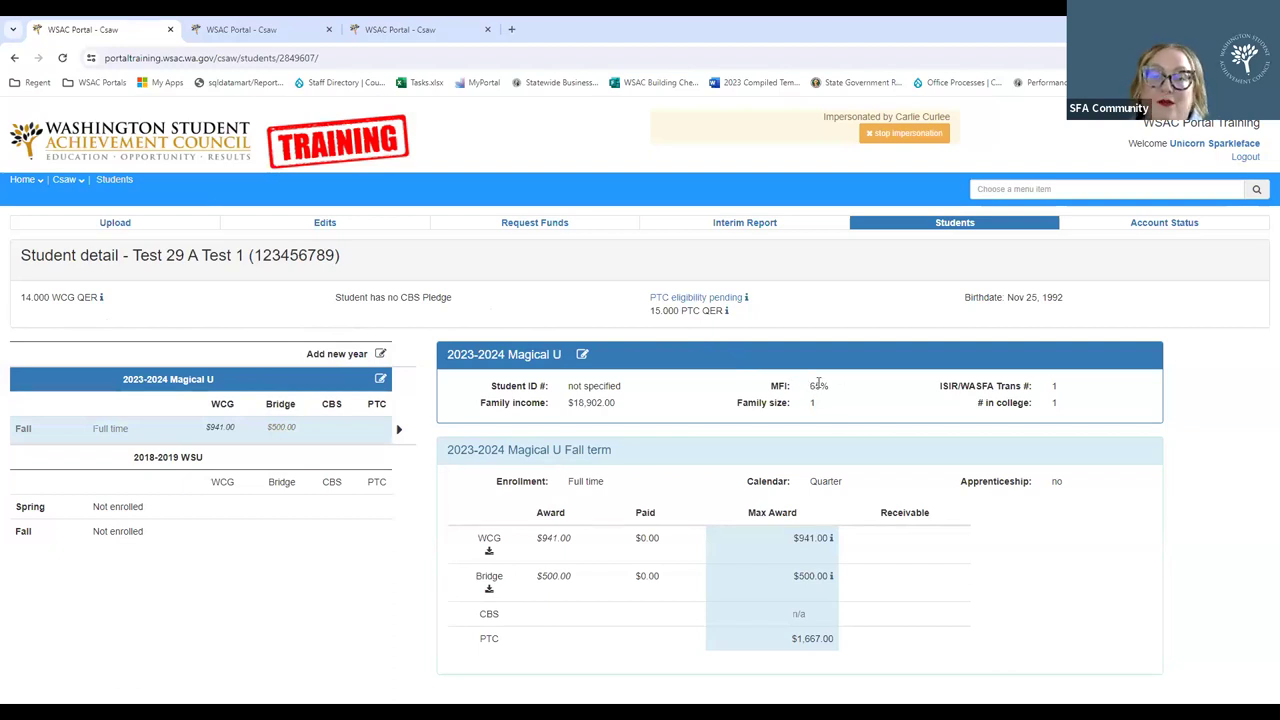
pyautogui.moveTo(838, 387); pyautogui.dragTo(797, 391)
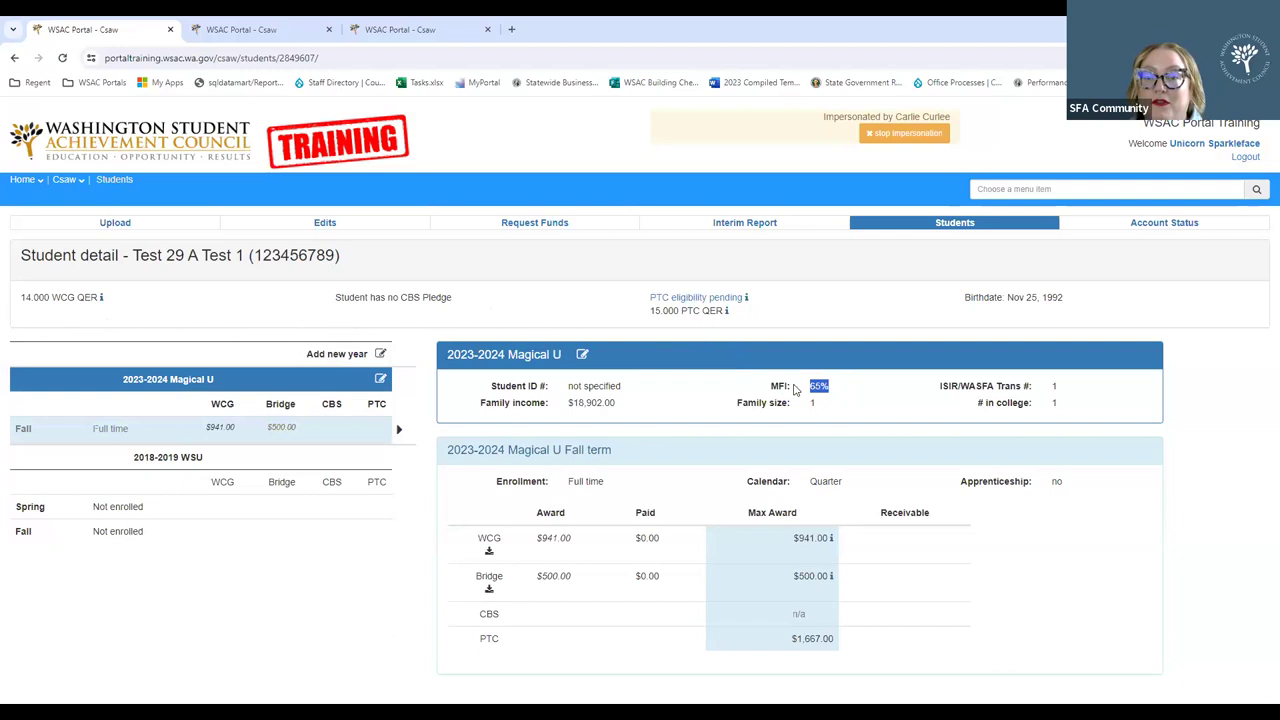
pyautogui.click(857, 397)
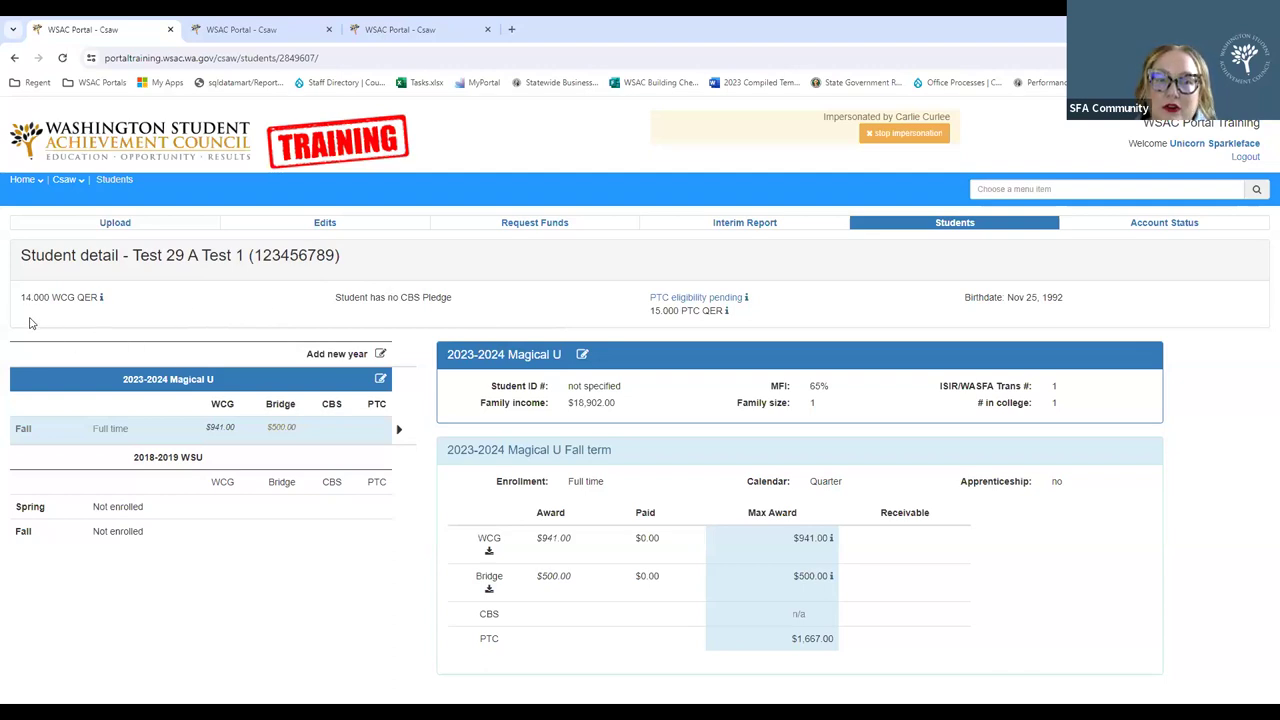
# Start a 2023-2024 Magical University fund request that chooses all students by term/program
pyautogui.click(536, 226)
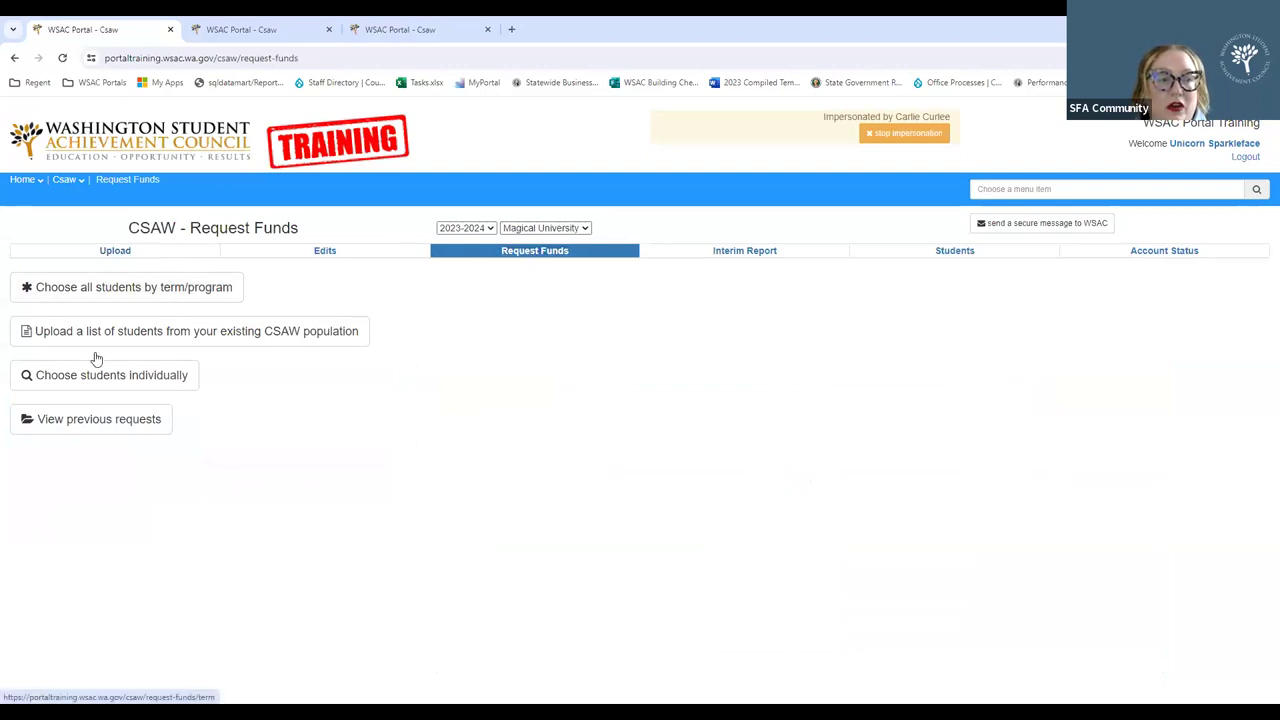
pyautogui.click(149, 294)
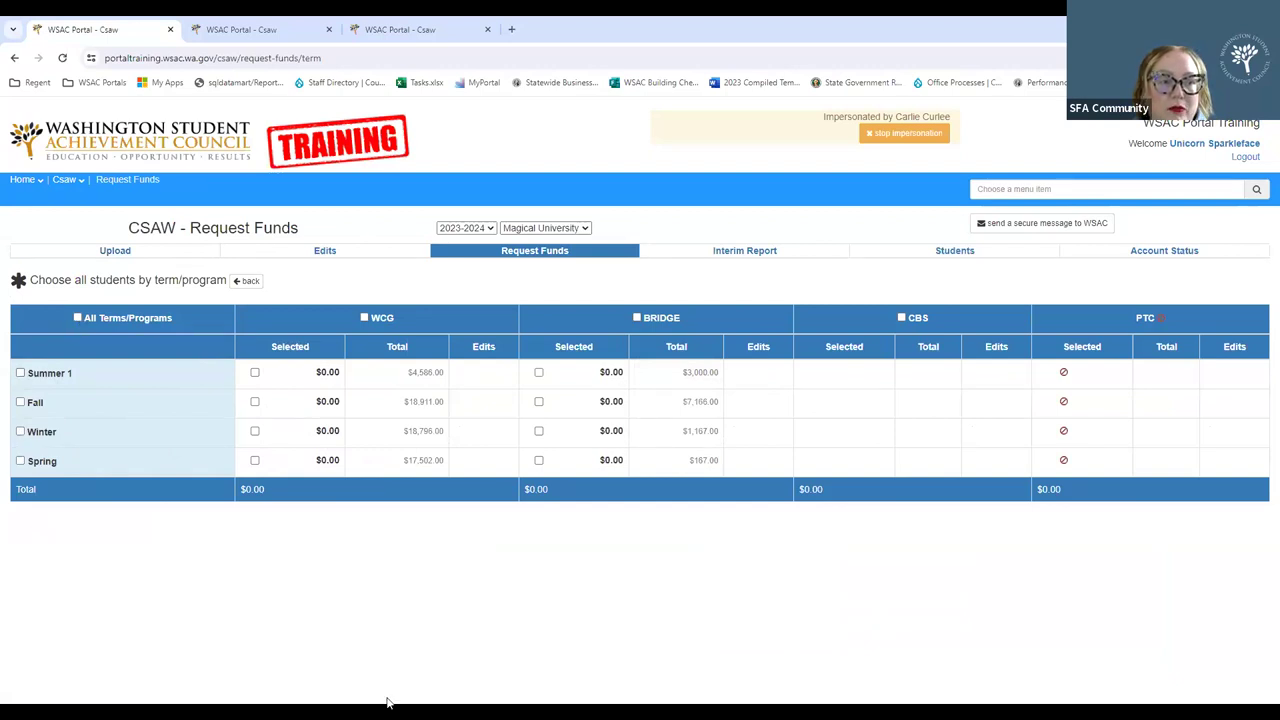
# Try selecting all terms and programs, then only Winter, Fall and Summer 1, and clear each selection
pyautogui.click(77, 317)
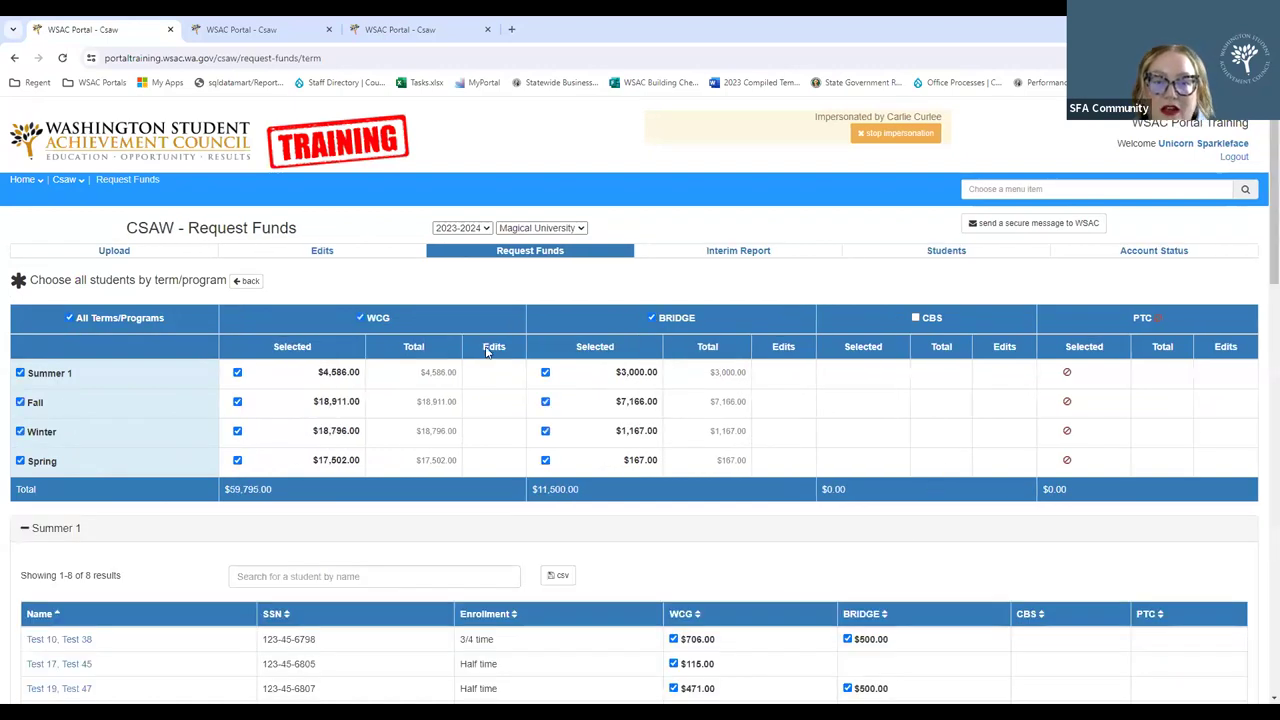
pyautogui.click(70, 318)
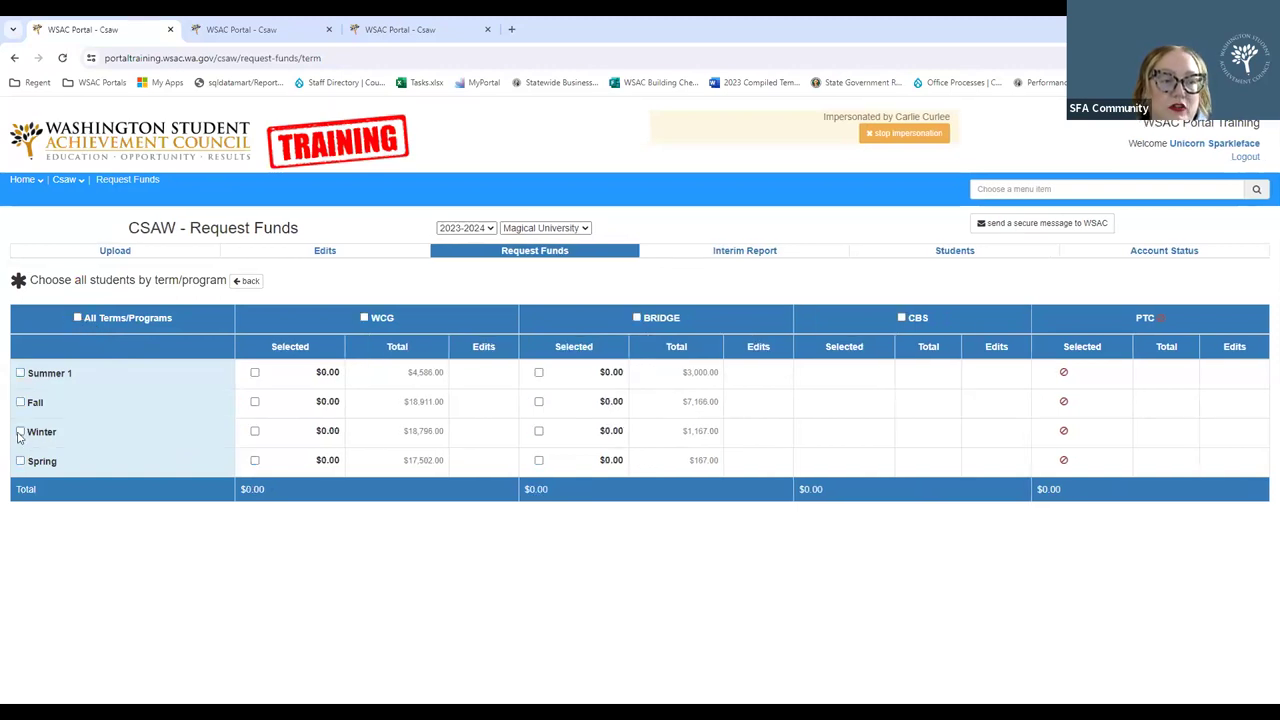
pyautogui.click(20, 431)
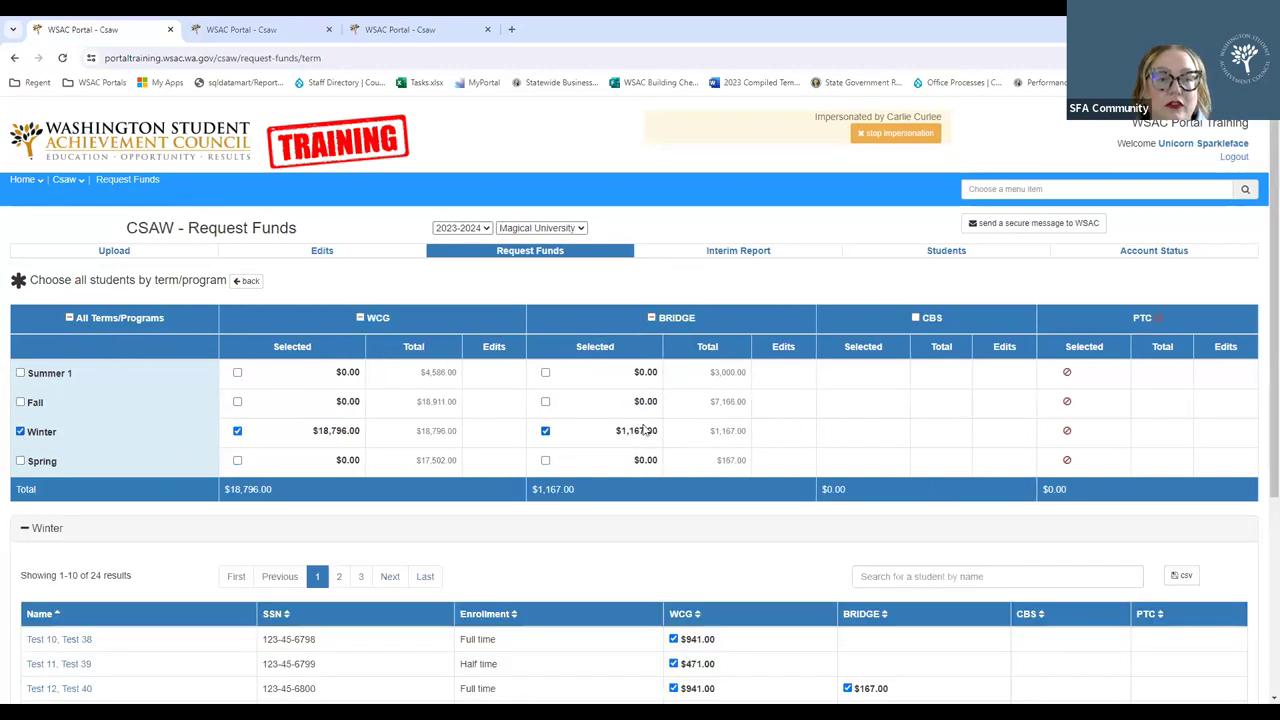
pyautogui.click(20, 401)
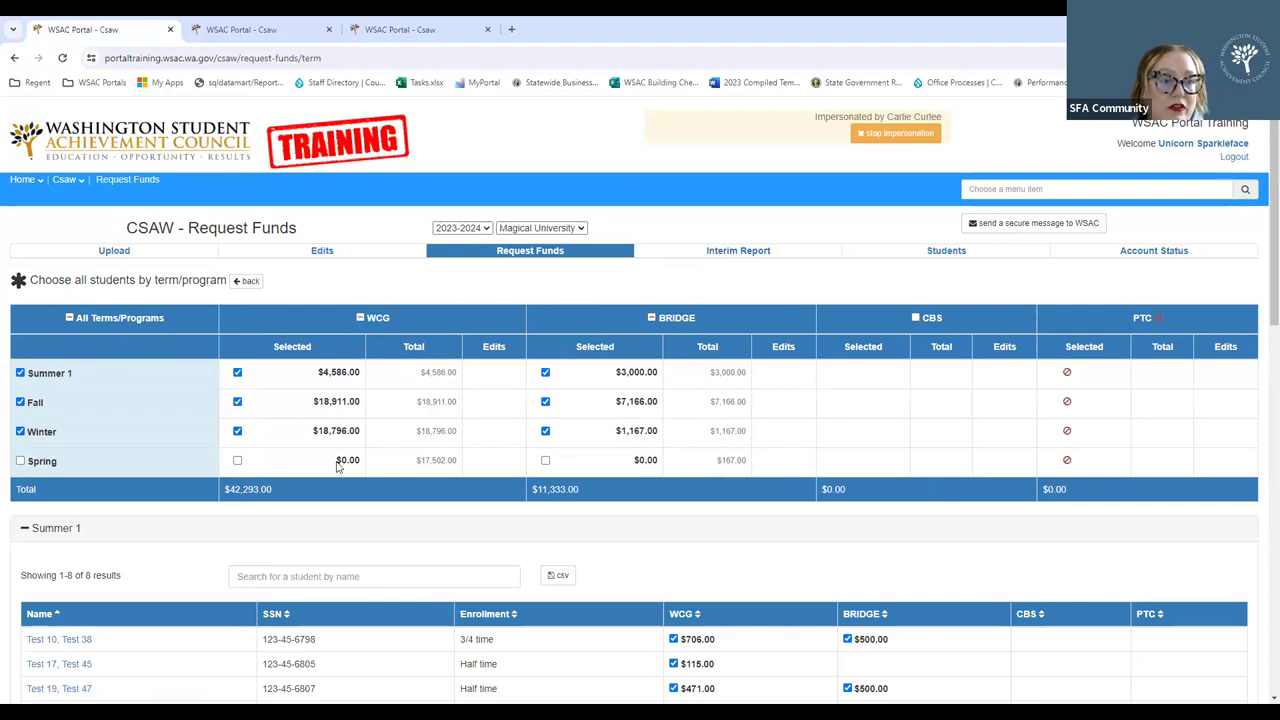
pyautogui.click(69, 318)
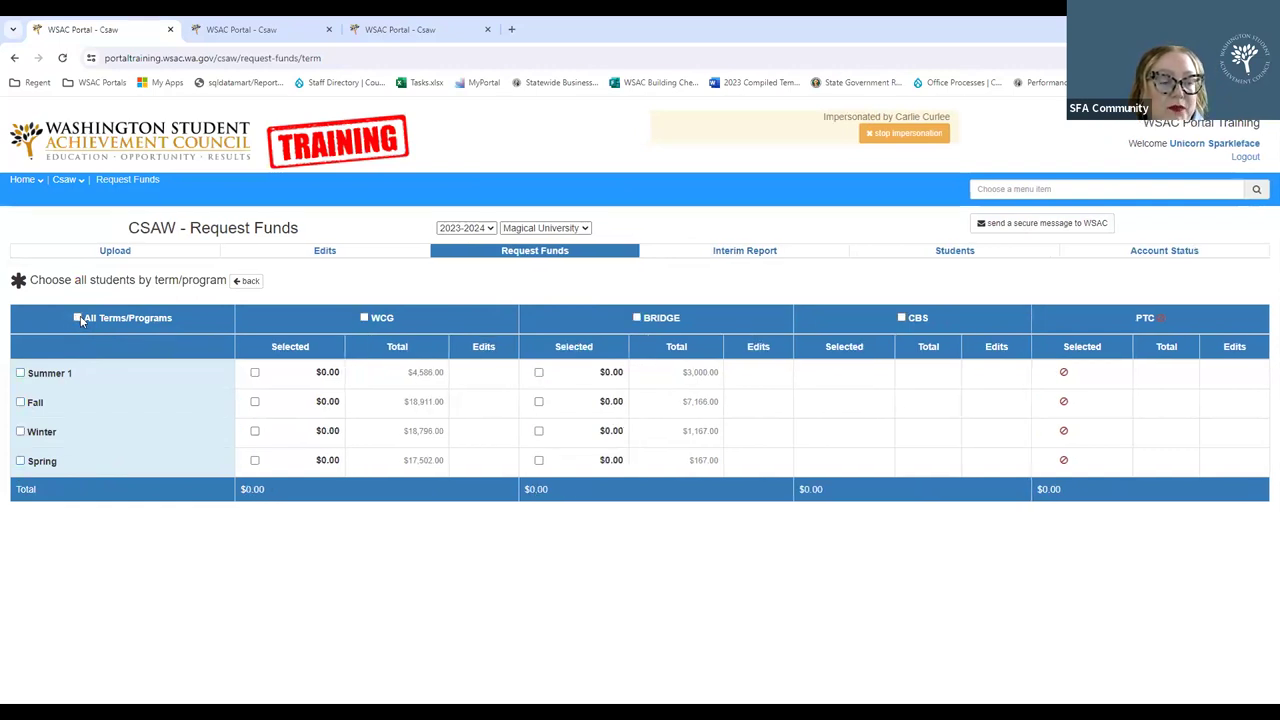
# Select all terms and programs for the fund request and review the students included
pyautogui.click(78, 318)
pyautogui.scroll(-2, 343, 503)
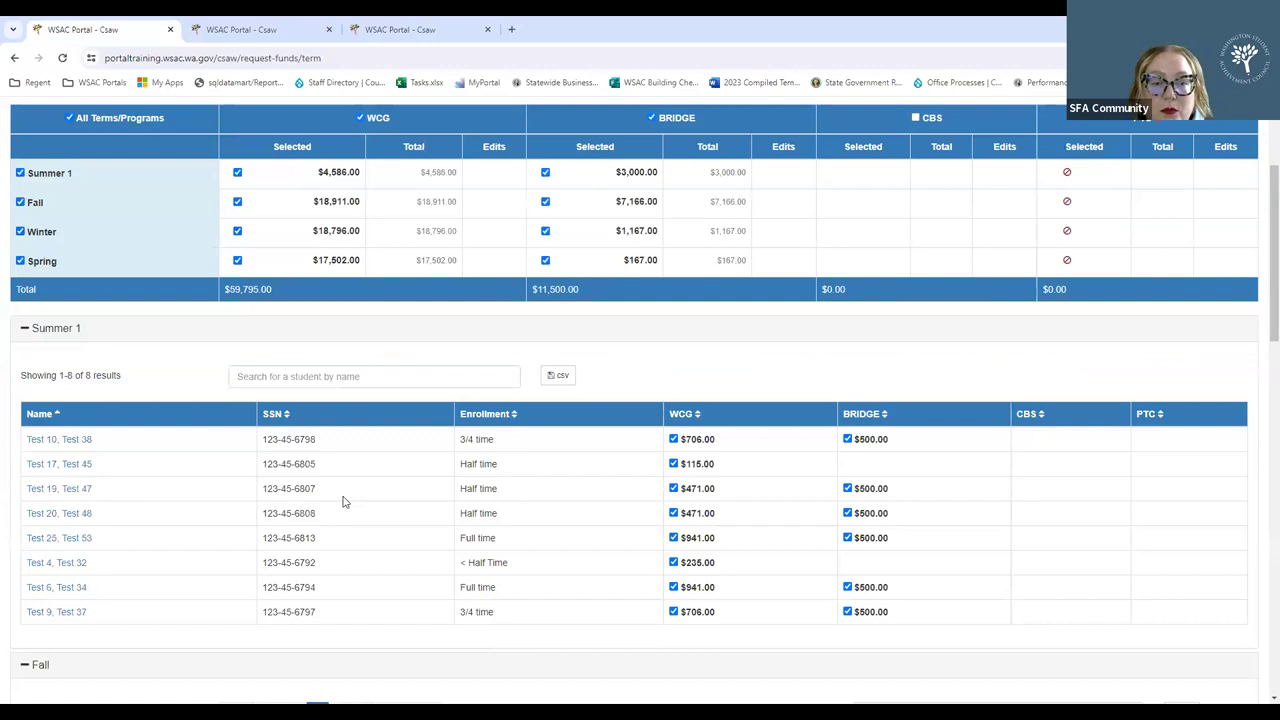
# Review the students with their enrollment, WCG and Bridge amounts listed under Summer 1, Fall and Winter
pyautogui.scroll(-1, 465, 505)
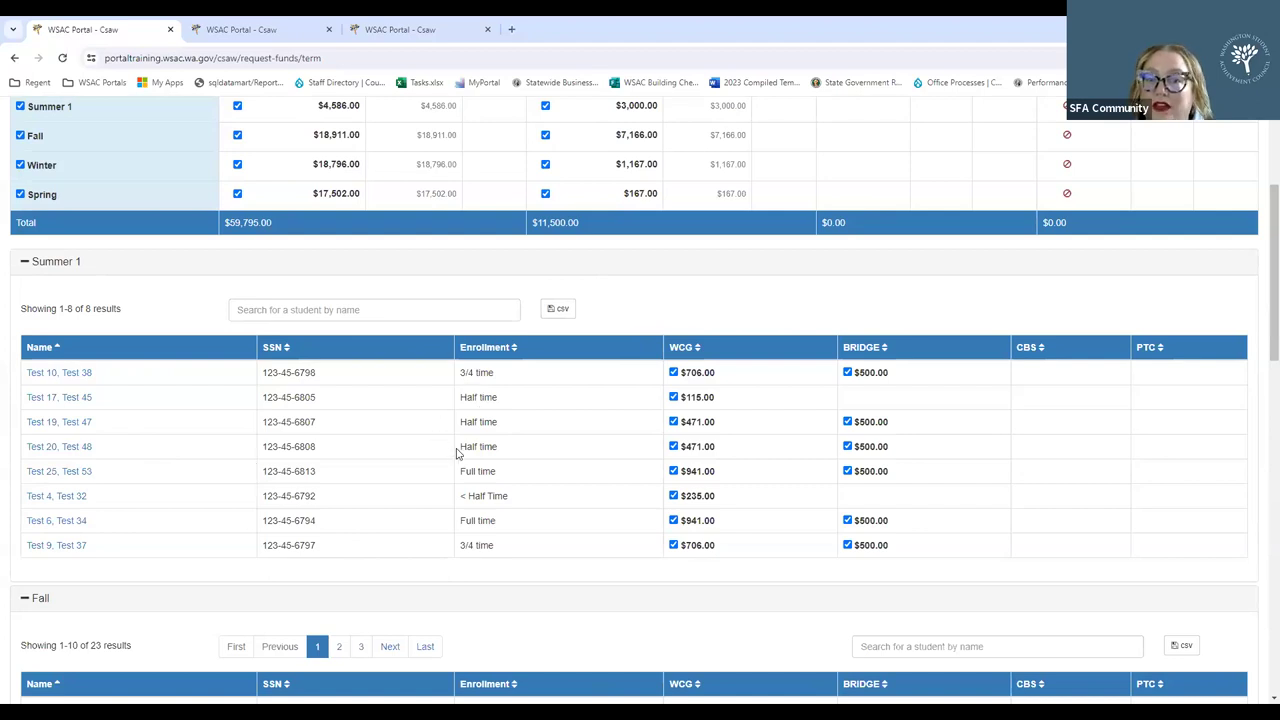
pyautogui.scroll(-2, 600, 477)
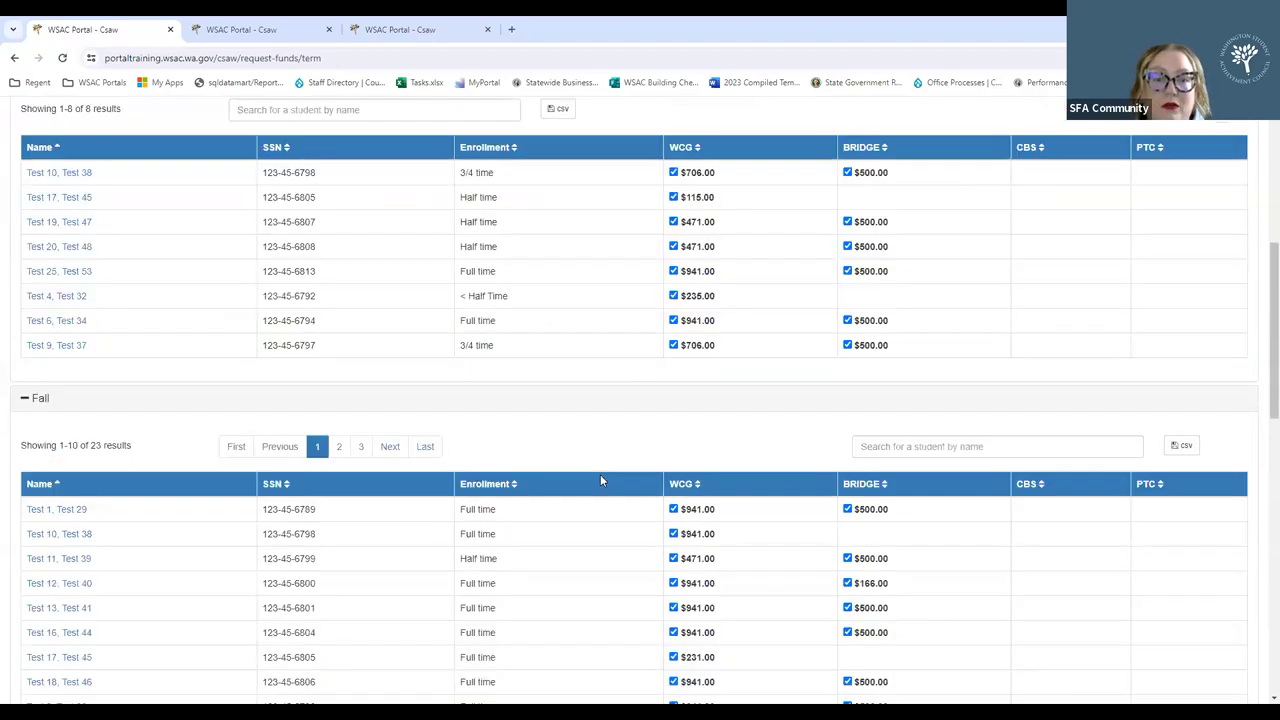
pyautogui.scroll(-1, 292, 468)
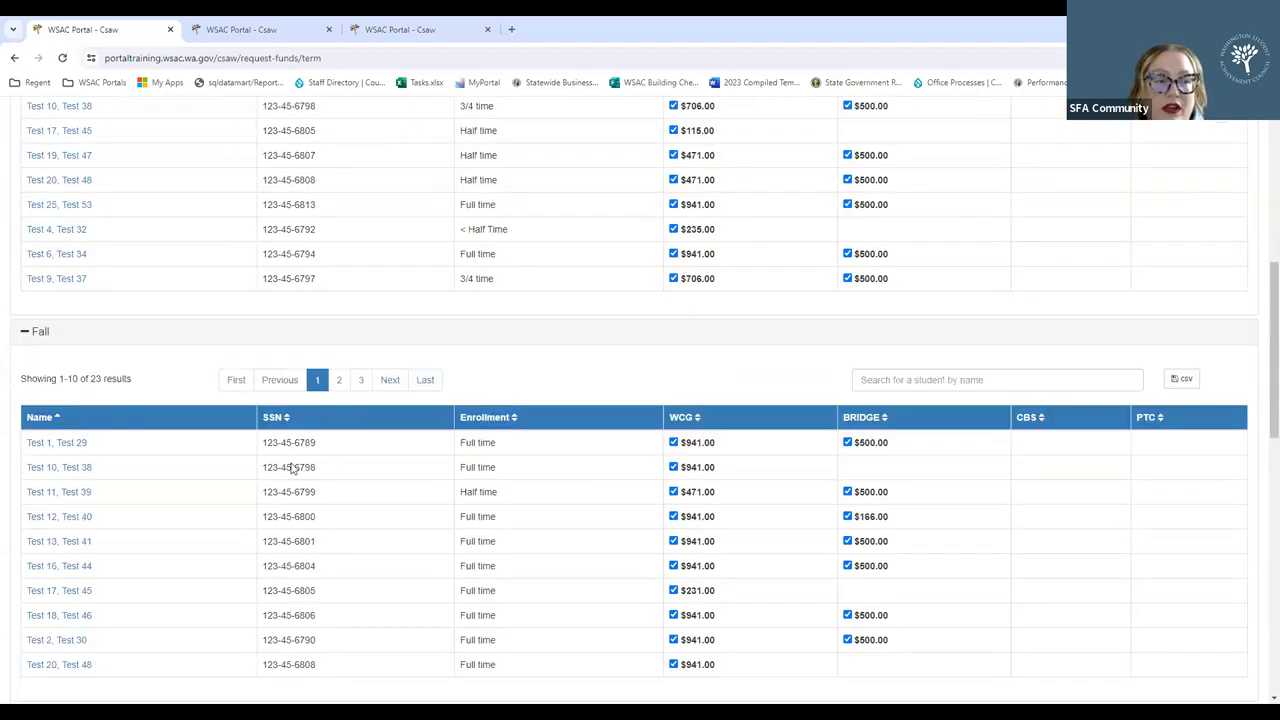
pyautogui.scroll(-2, 100, 413)
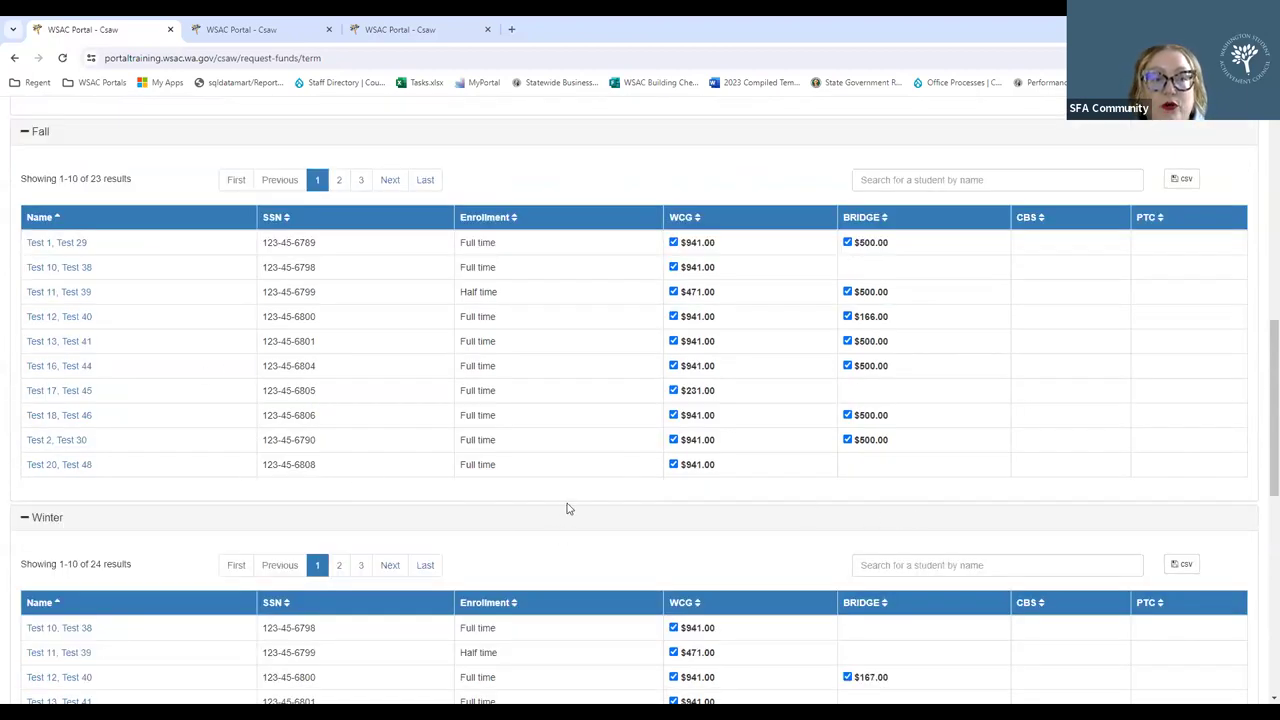
pyautogui.scroll(1, 557, 502)
pyautogui.scroll(6, 557, 502)
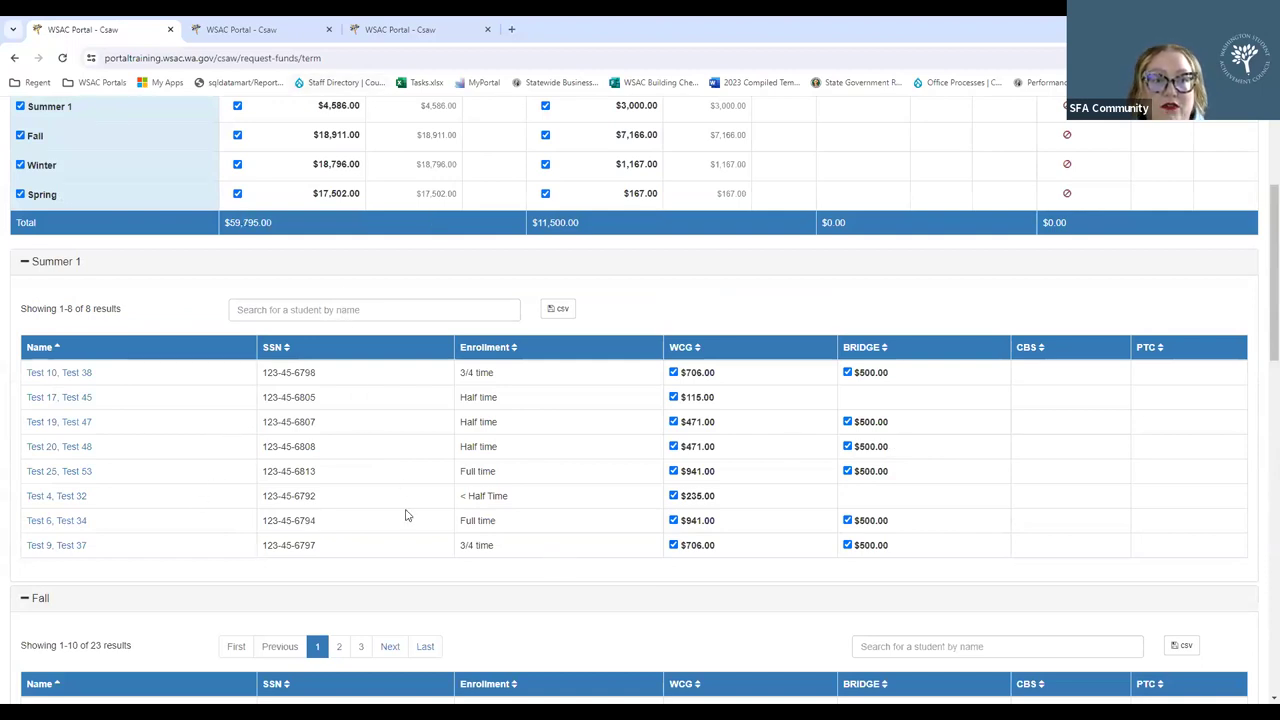
pyautogui.scroll(2, 406, 514)
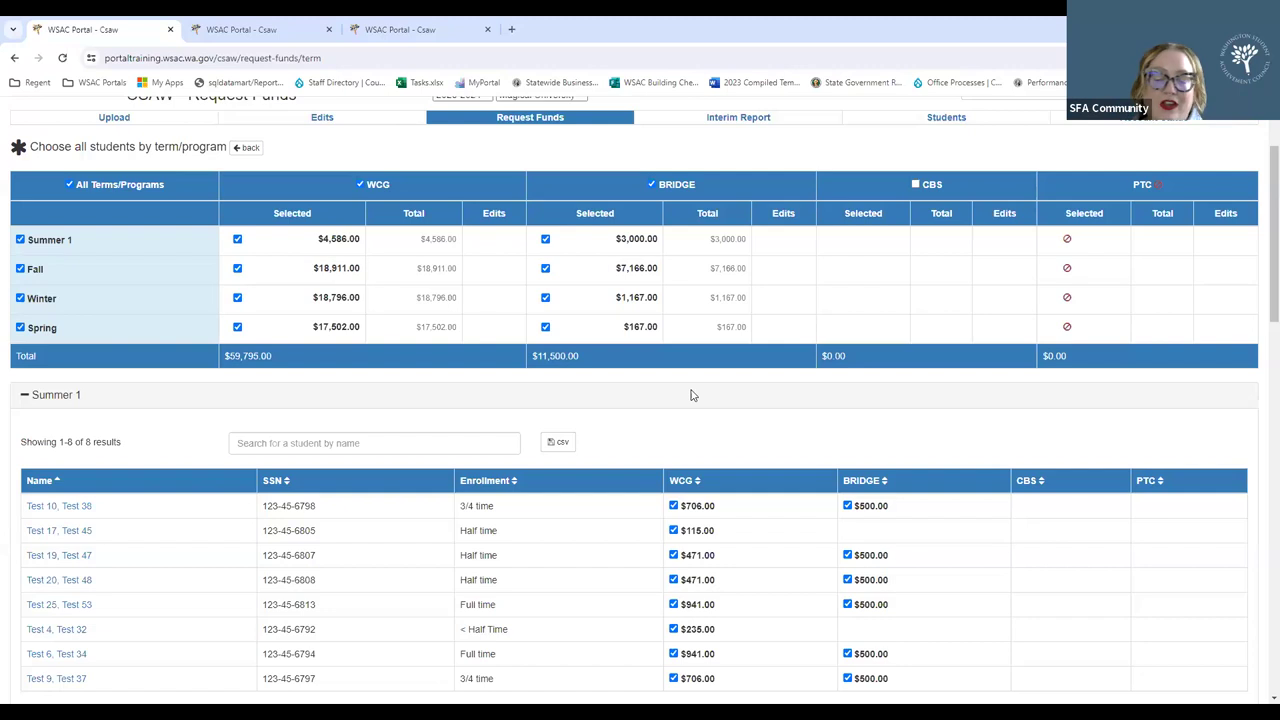
# Agree to the certification and submit the fund request for all terms, and review the submitted amounts by term
pyautogui.scroll(-3, 603, 486)
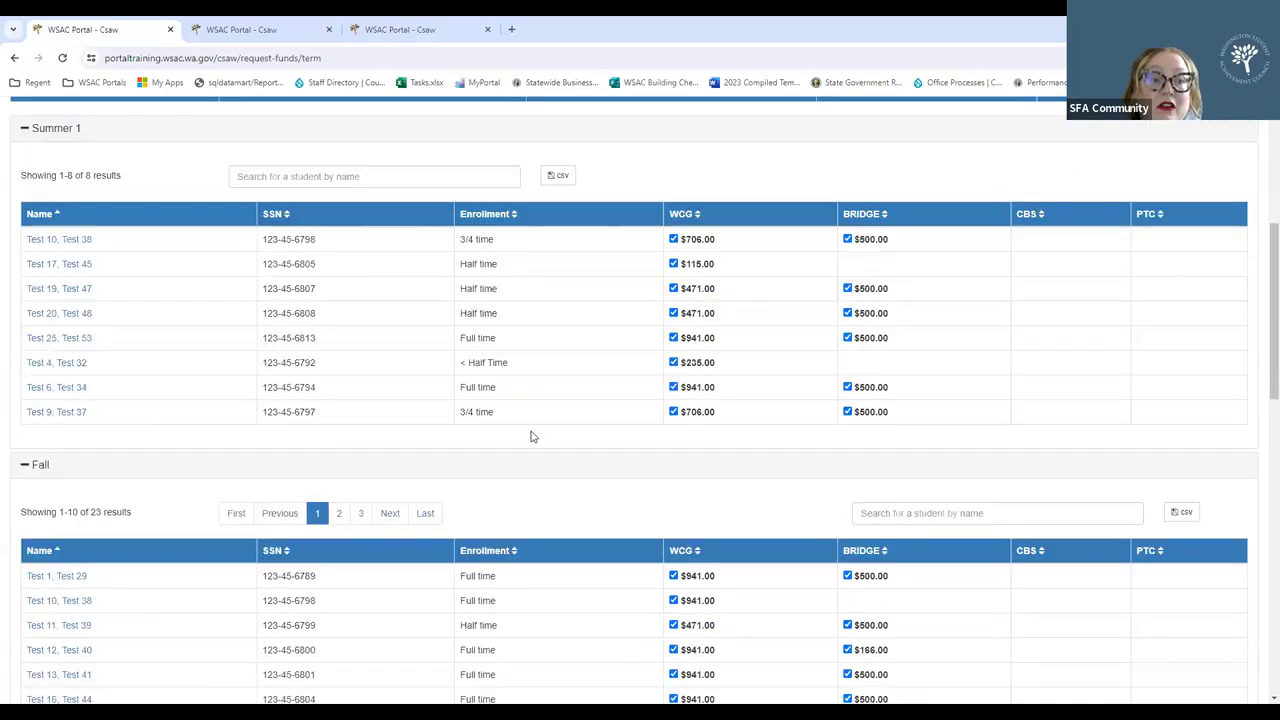
pyautogui.scroll(-3, 528, 434)
pyautogui.scroll(-7, 522, 434)
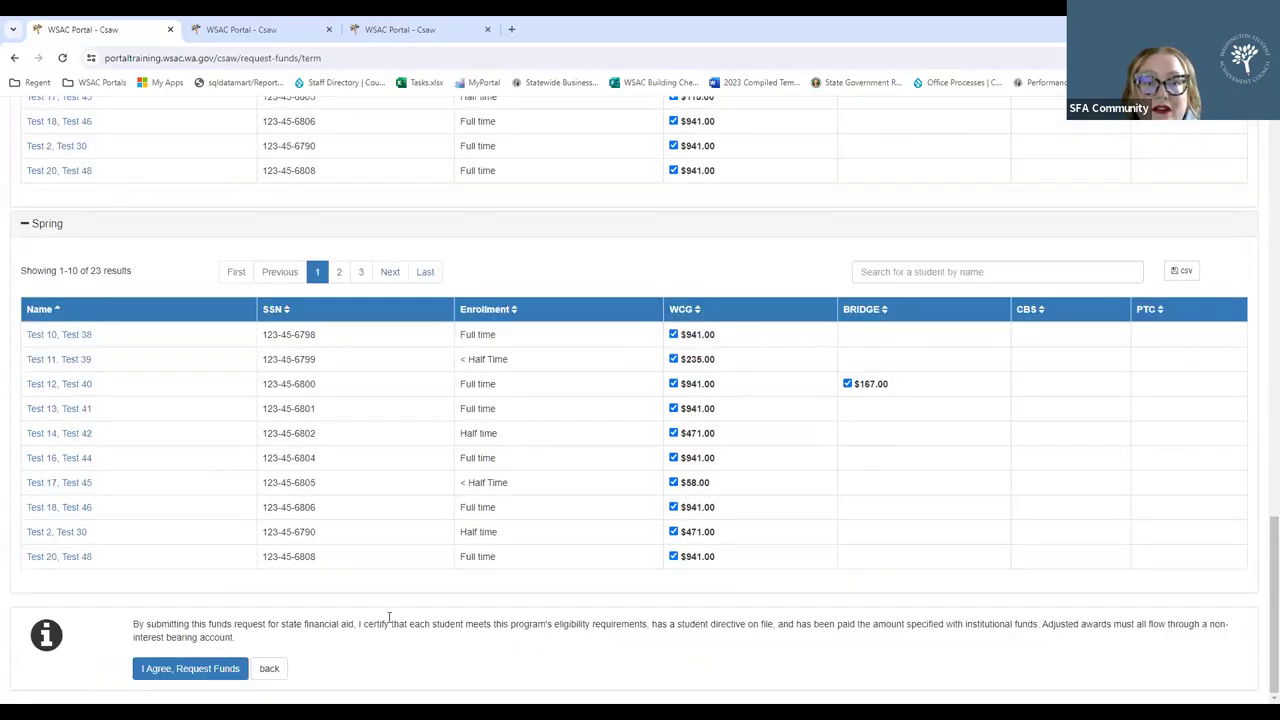
pyautogui.click(177, 669)
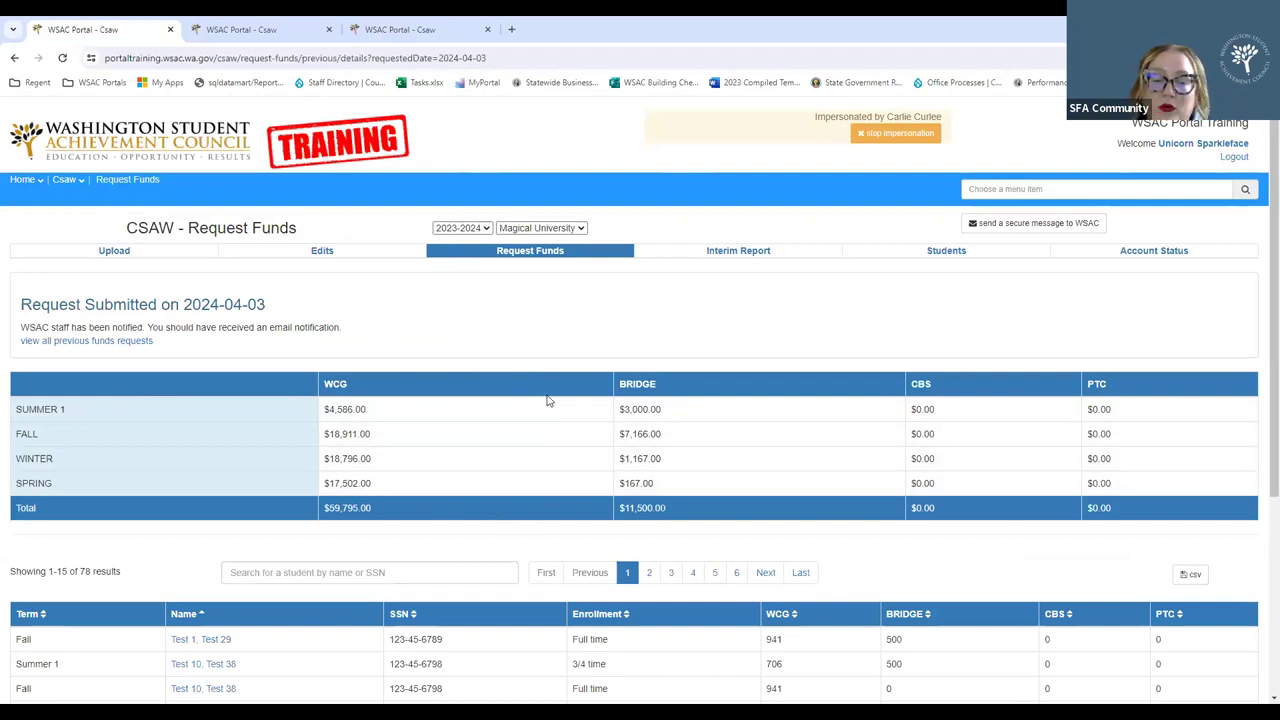
pyautogui.scroll(-2, 950, 410)
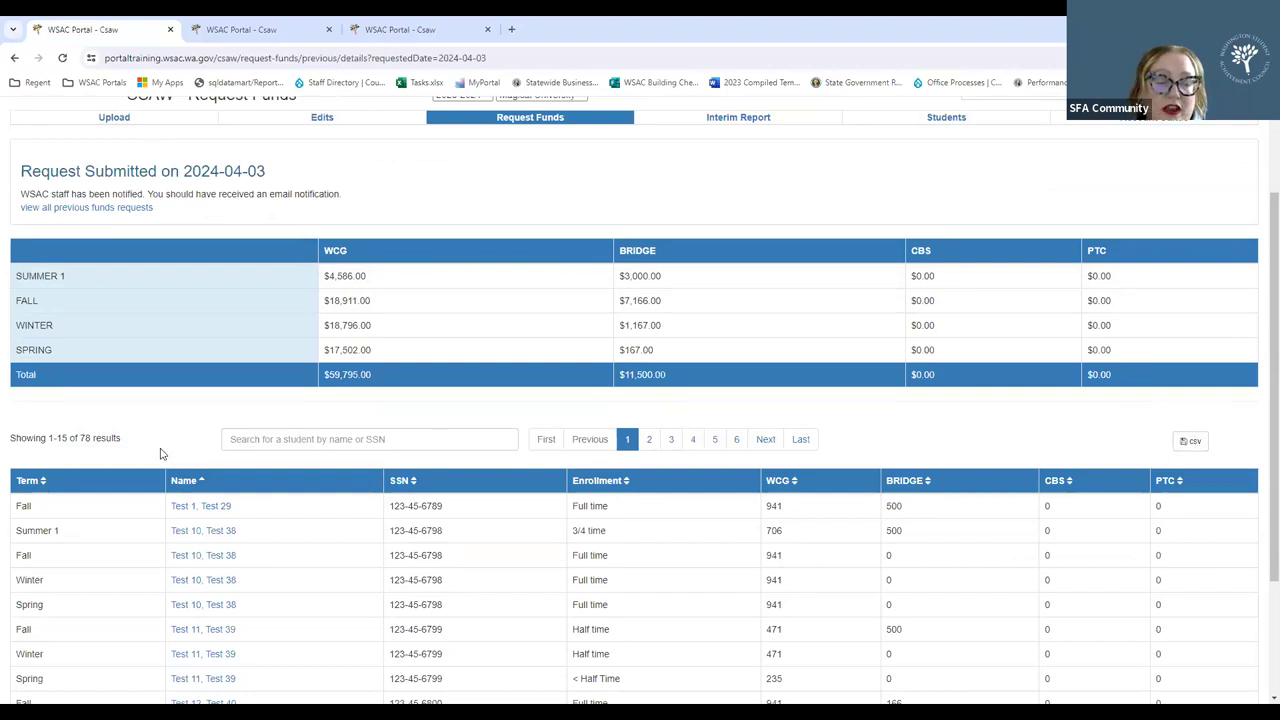
pyautogui.scroll(2, 163, 451)
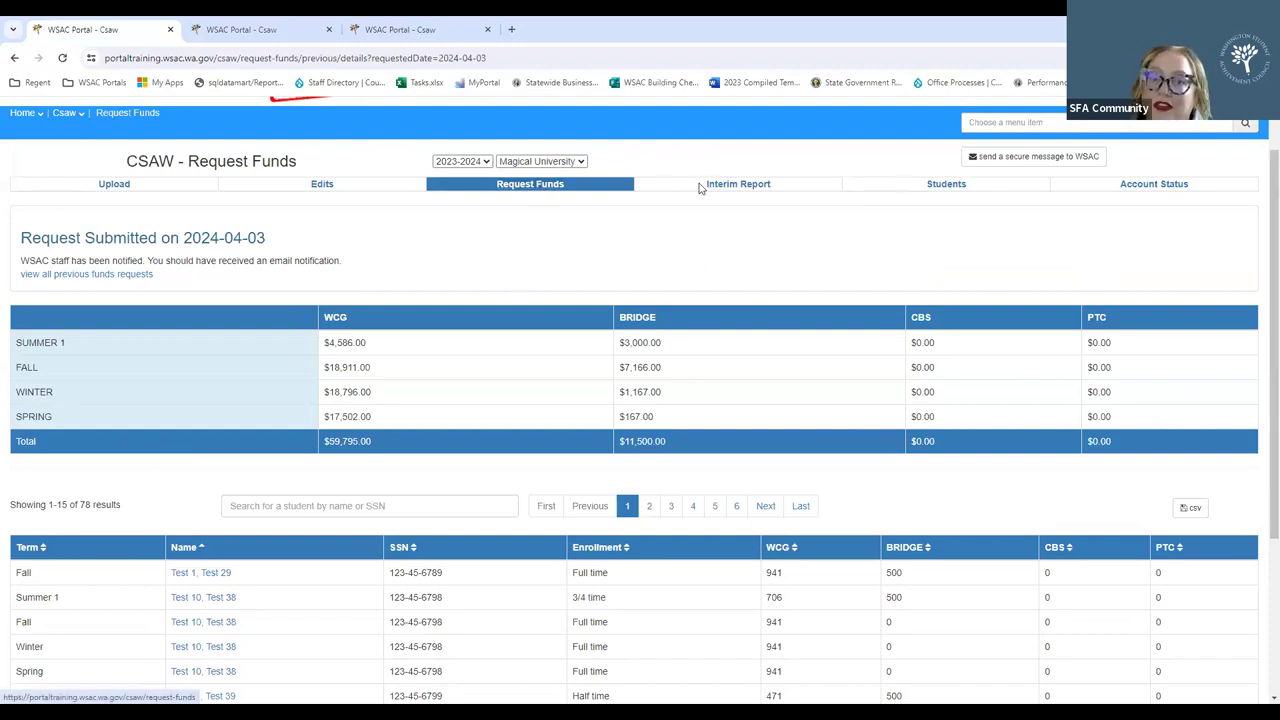
# Open Magical University's 2023-2024 Spring interim report and review the expenditure figures and the overview by program and term
pyautogui.click(736, 188)
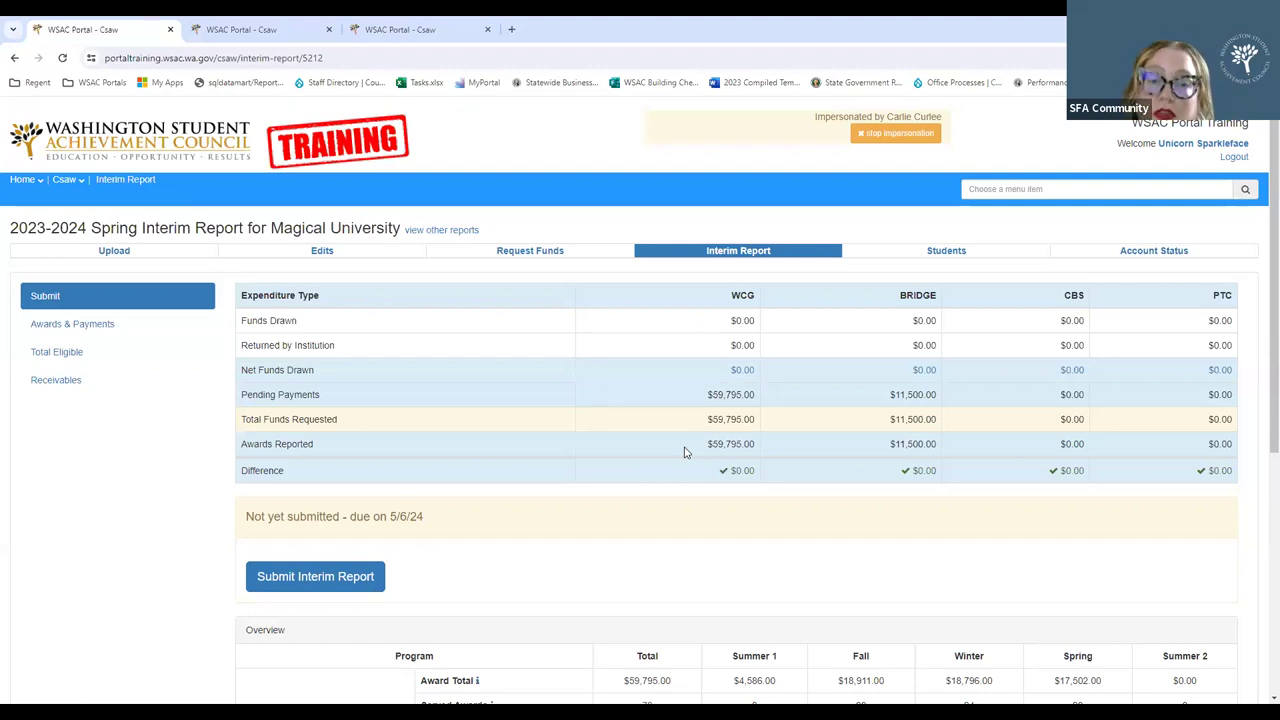
pyautogui.scroll(-1, 685, 452)
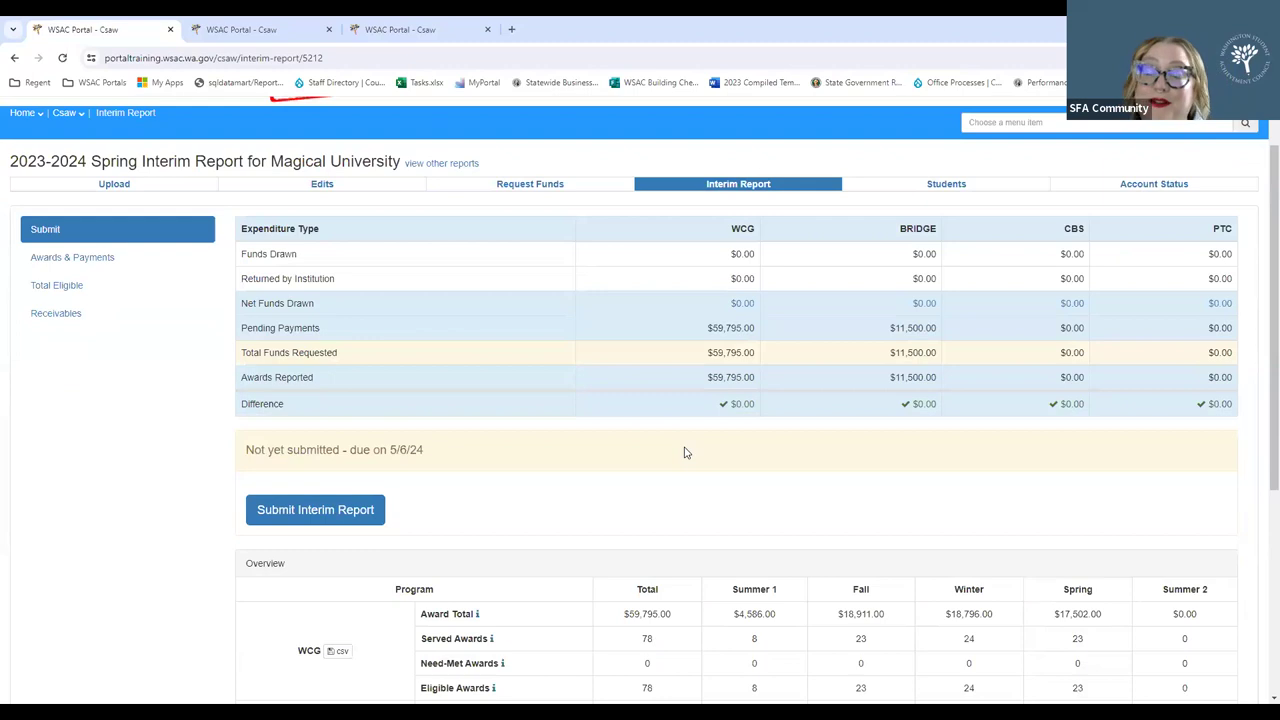
pyautogui.scroll(-5, 685, 452)
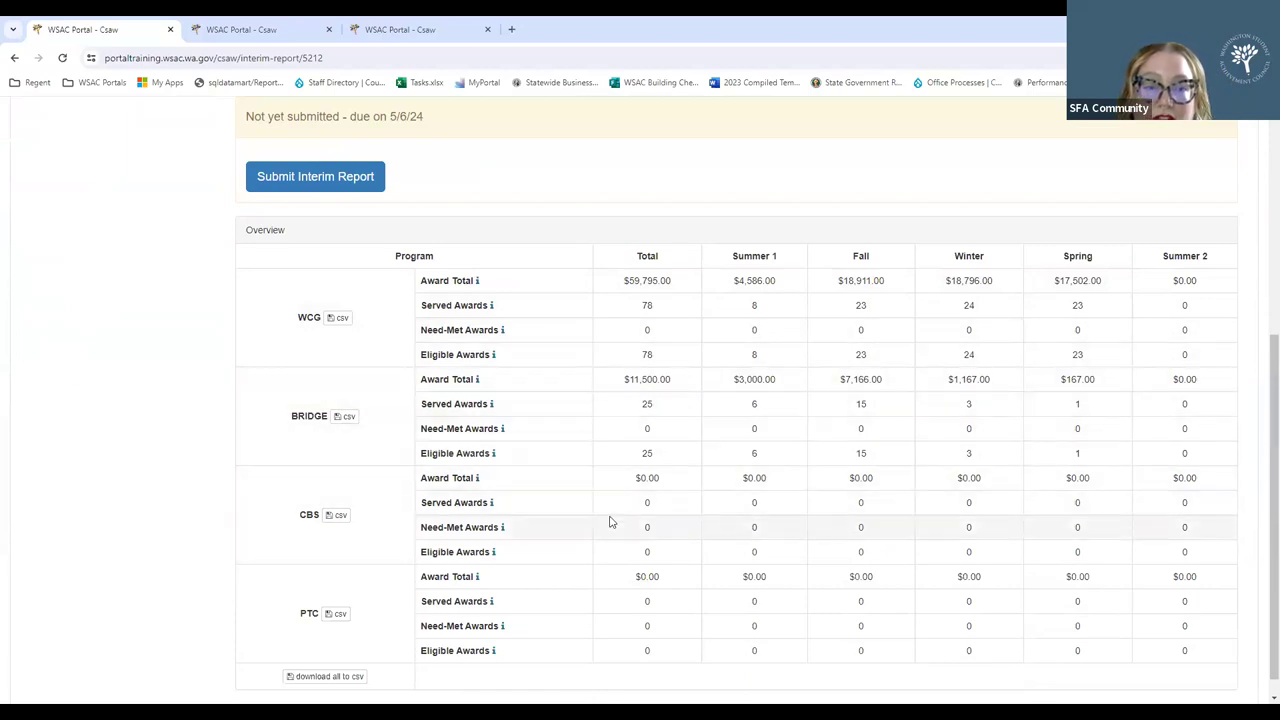
pyautogui.scroll(-1, 629, 537)
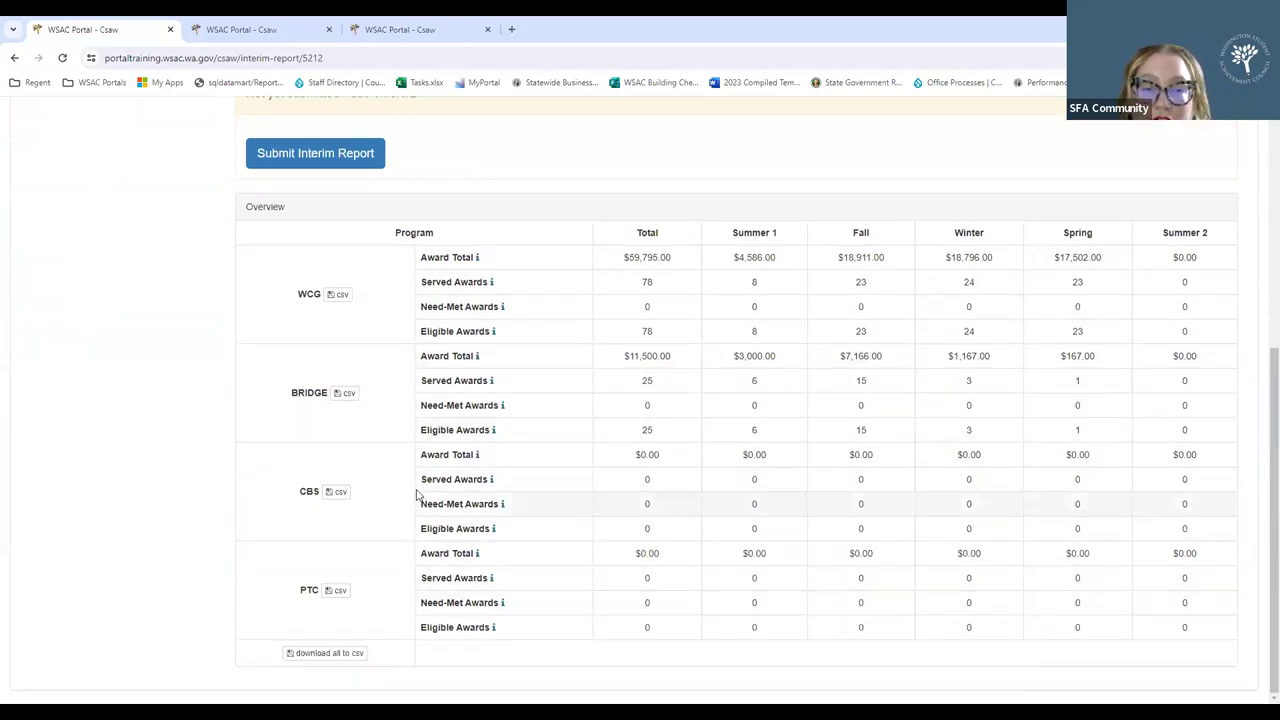
pyautogui.scroll(1, 543, 545)
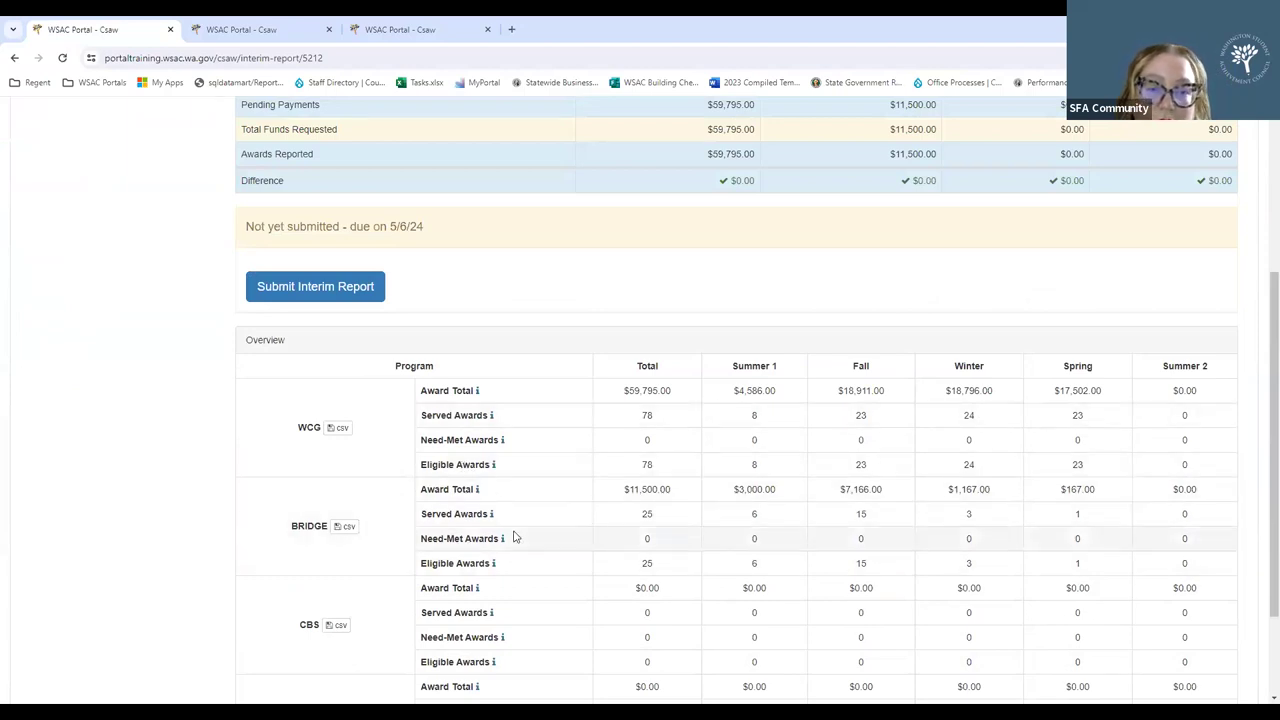
pyautogui.scroll(2, 514, 537)
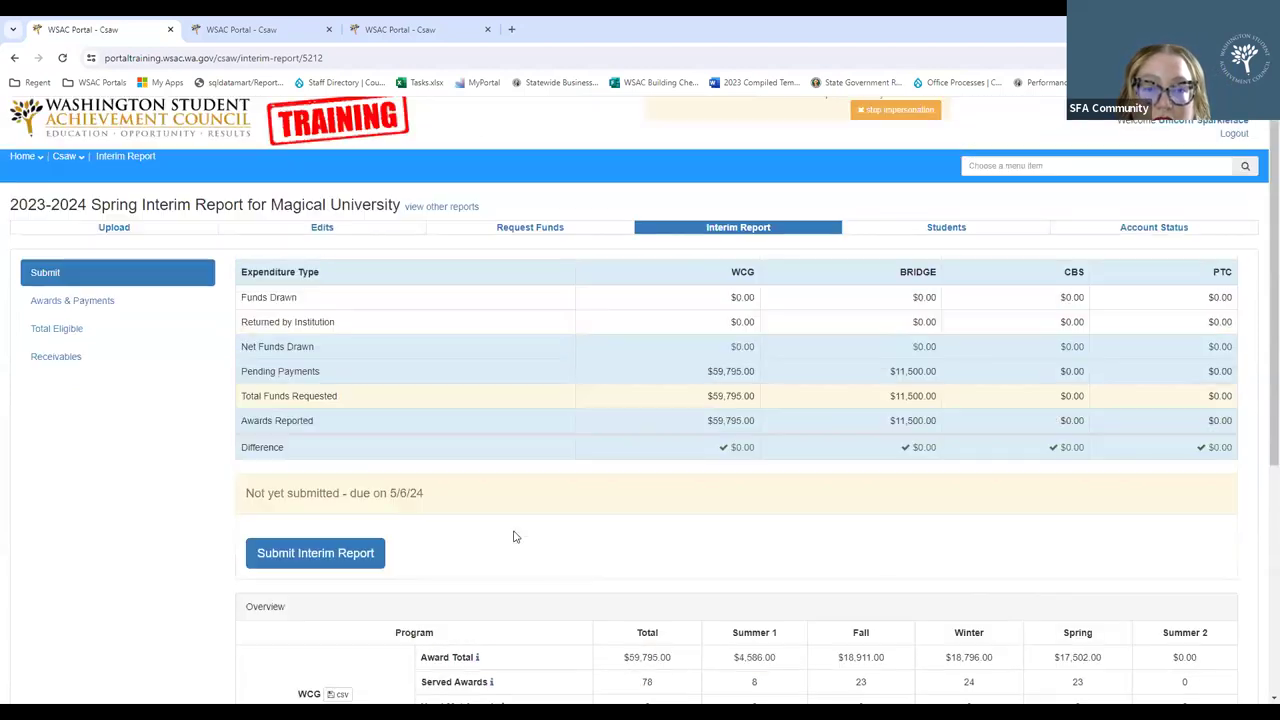
# Review the interim report's Awards & Payments details for WCG, Bridge, CBS and PTC across the academic years
pyautogui.click(27, 312)
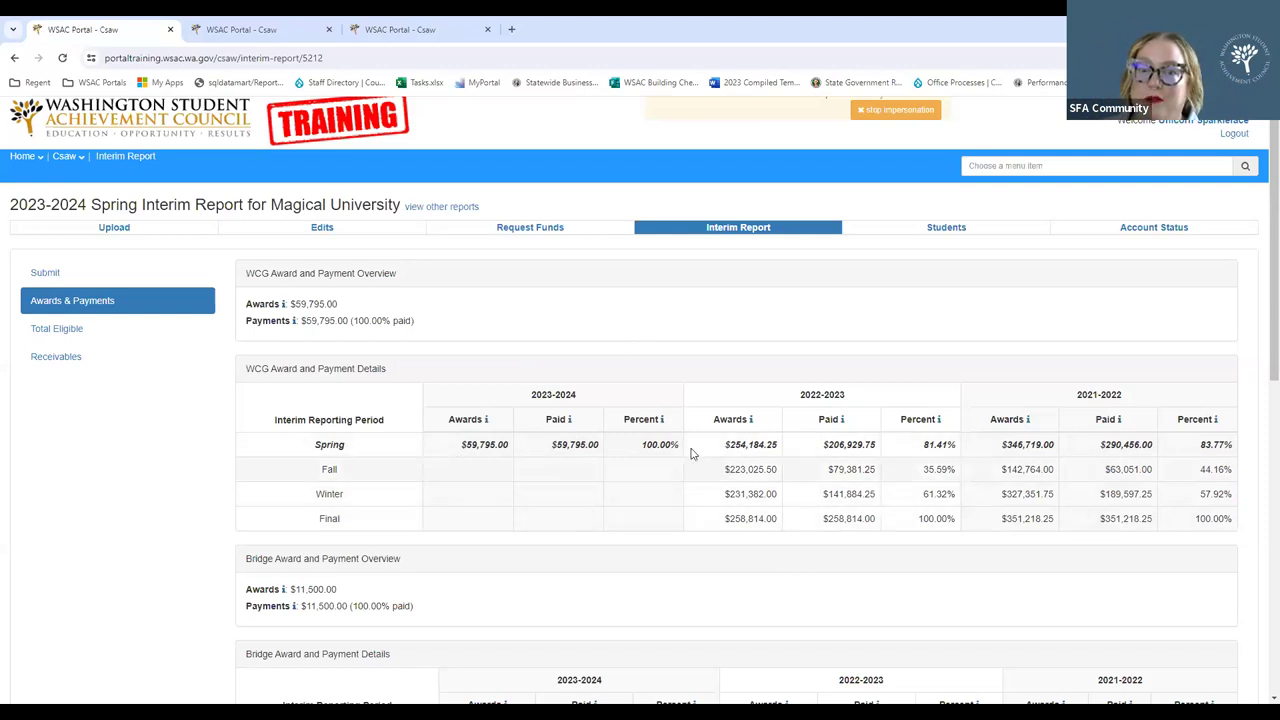
pyautogui.scroll(-3, 642, 497)
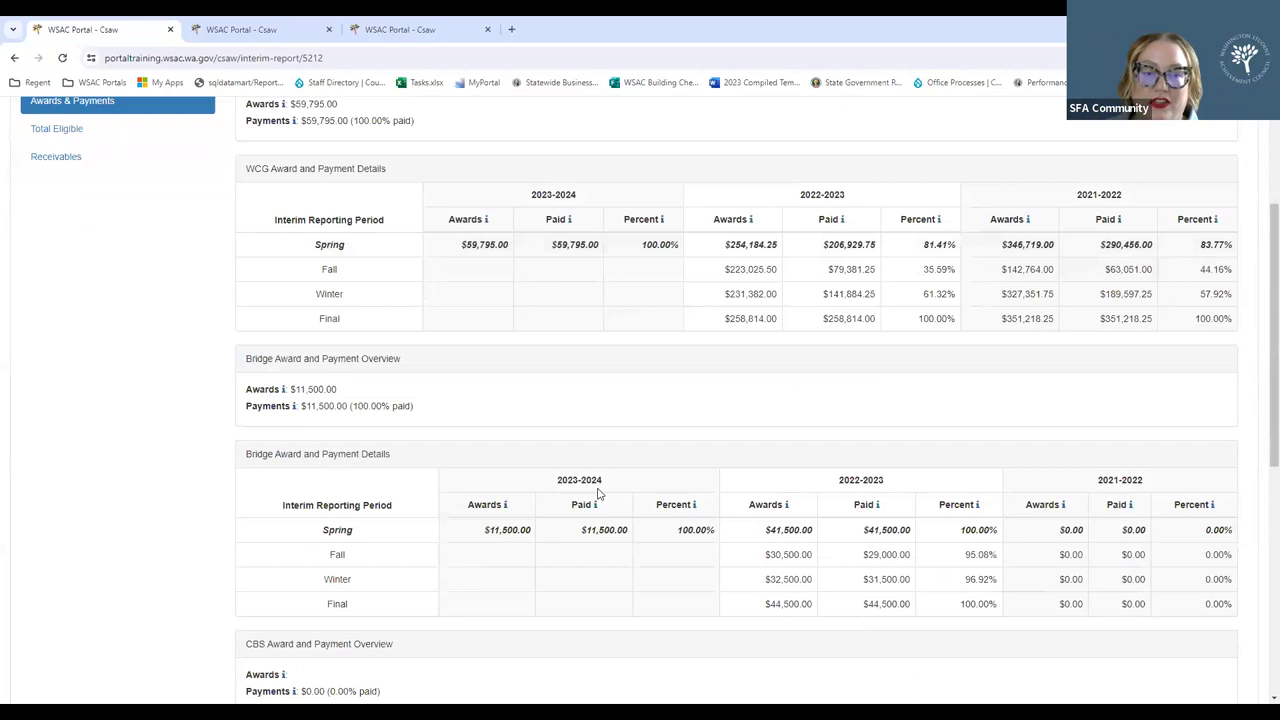
pyautogui.scroll(-3, 600, 500)
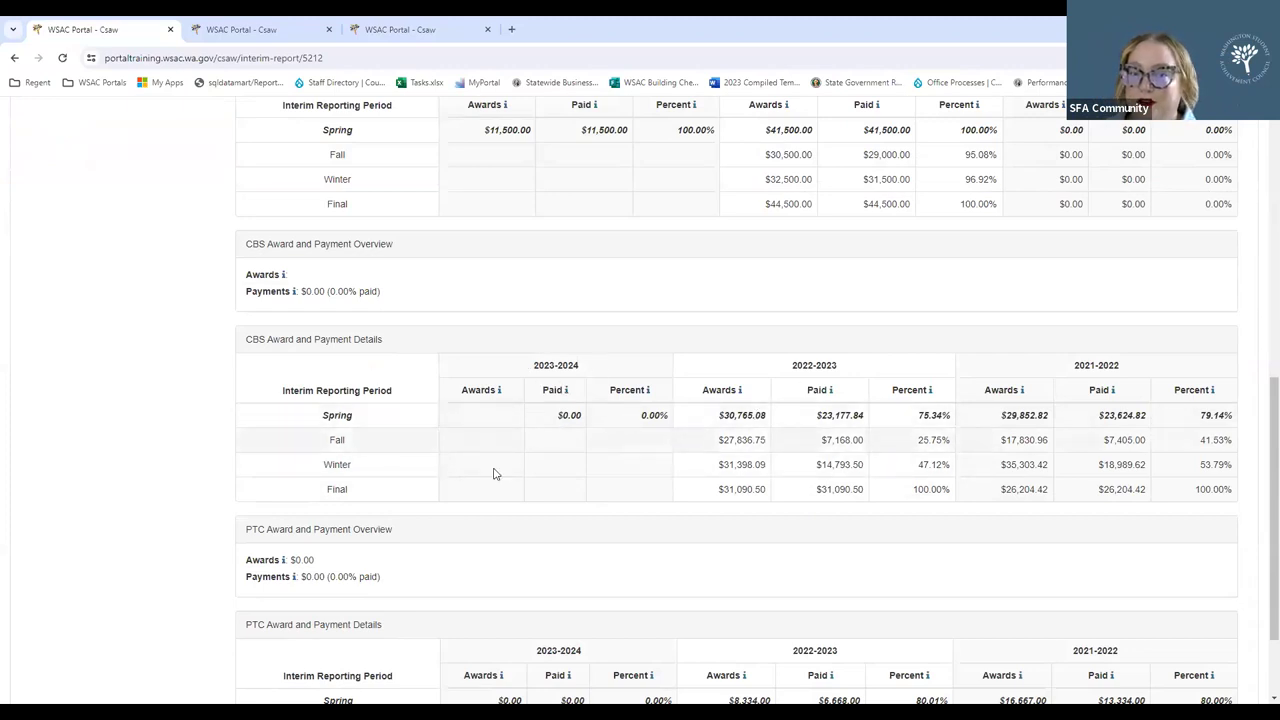
pyautogui.scroll(-1, 436, 447)
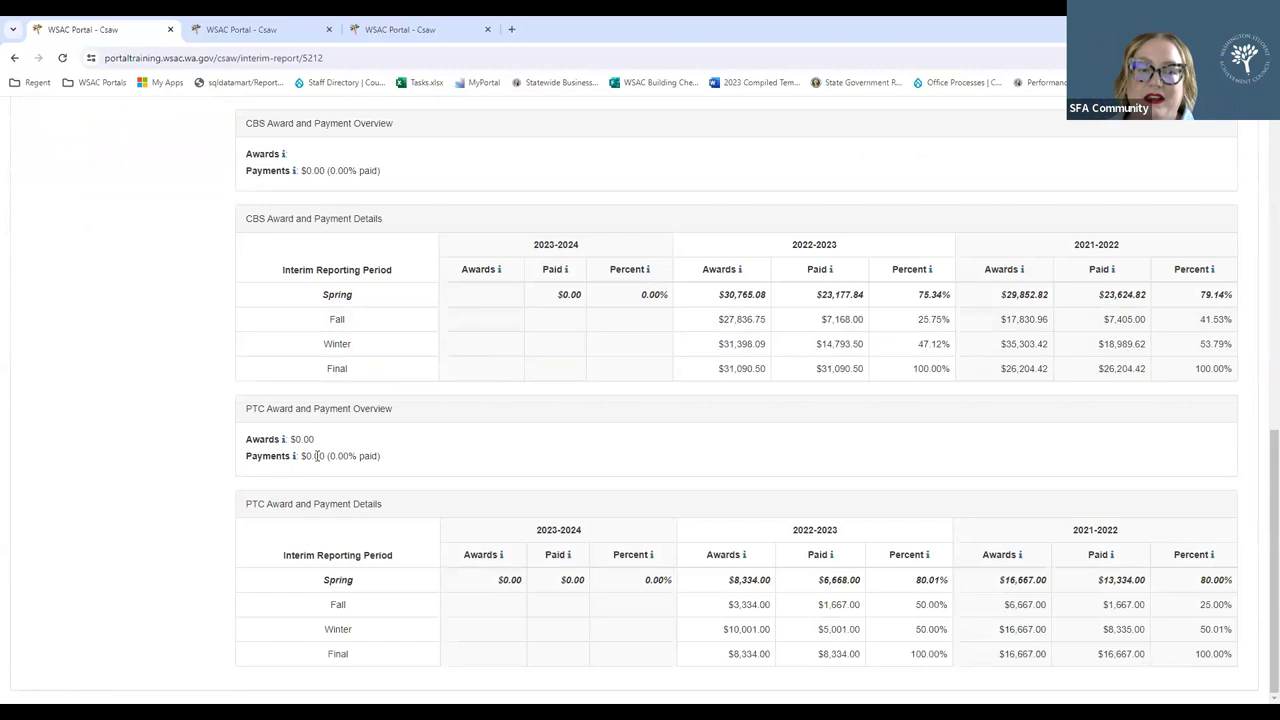
# Review the interim report's Total Eligible student and FTE details, and check its Receivables section
pyautogui.scroll(10, 240, 430)
pyautogui.click(60, 343)
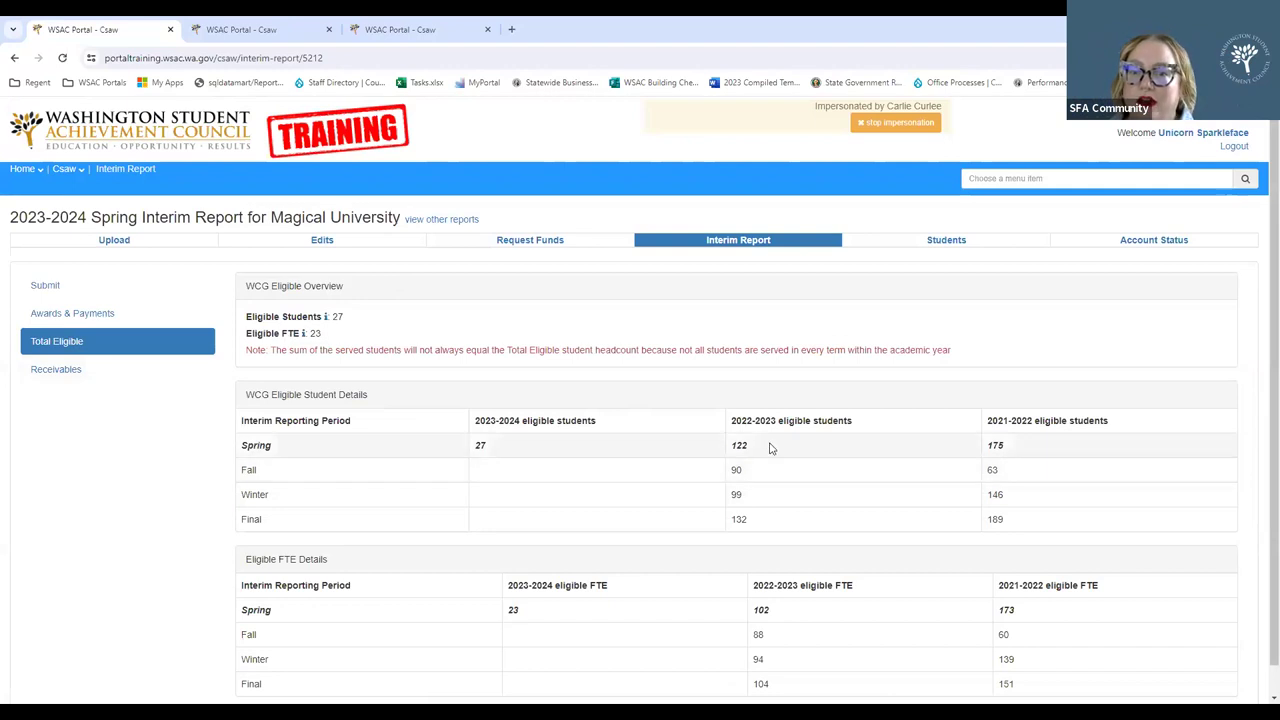
pyautogui.scroll(-1, 517, 457)
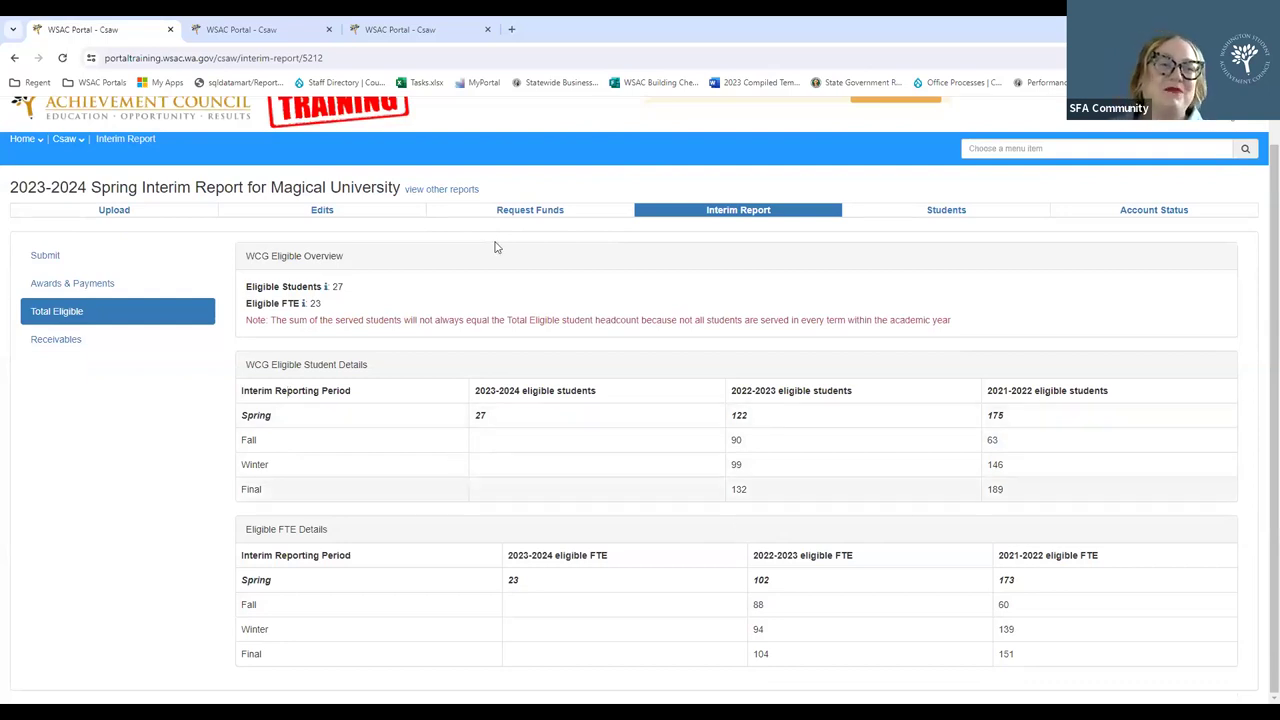
pyautogui.click(74, 340)
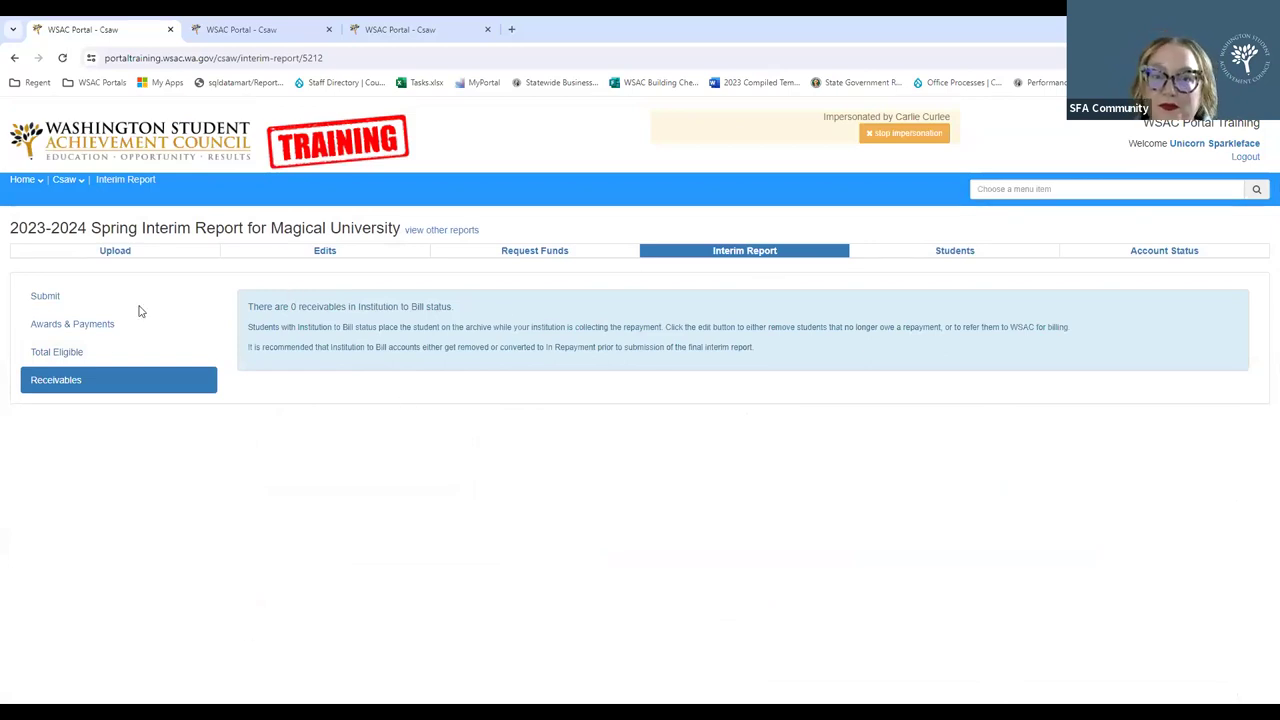
# Return to the interim report's submission page and submit the 2023-2024 Spring interim report
pyautogui.click(78, 308)
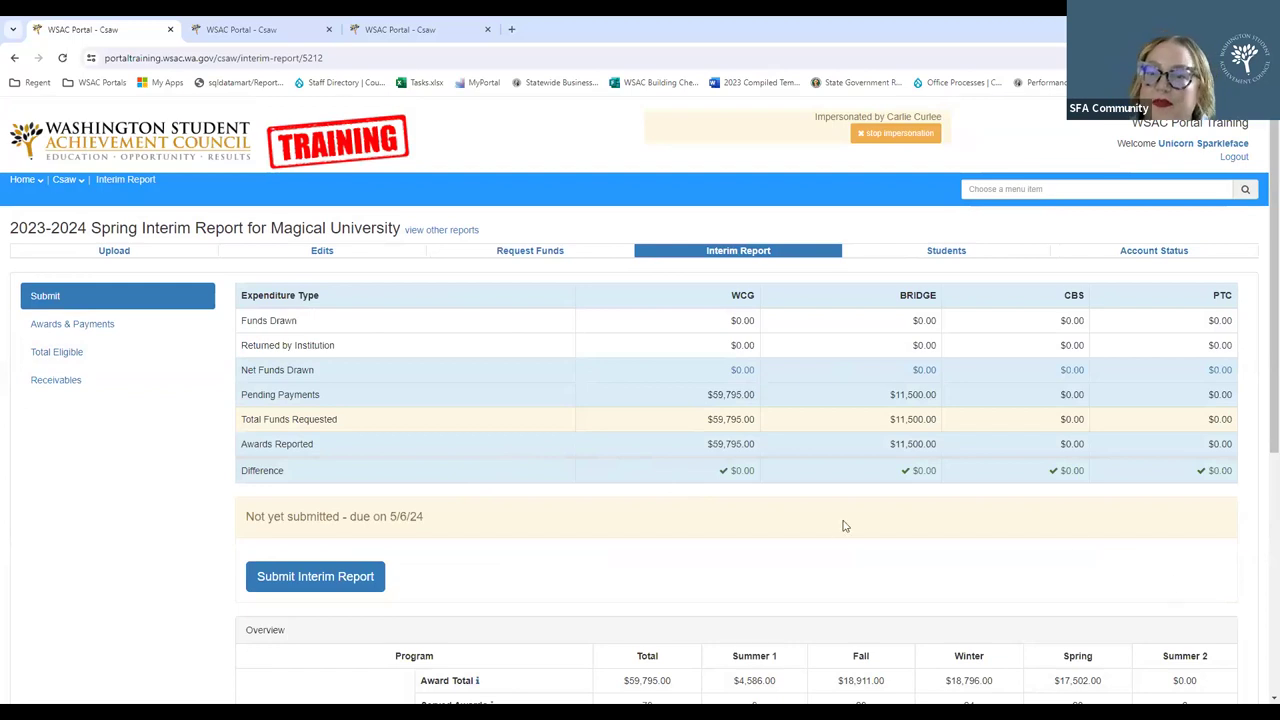
pyautogui.scroll(-3, 760, 531)
pyautogui.scroll(1, 760, 525)
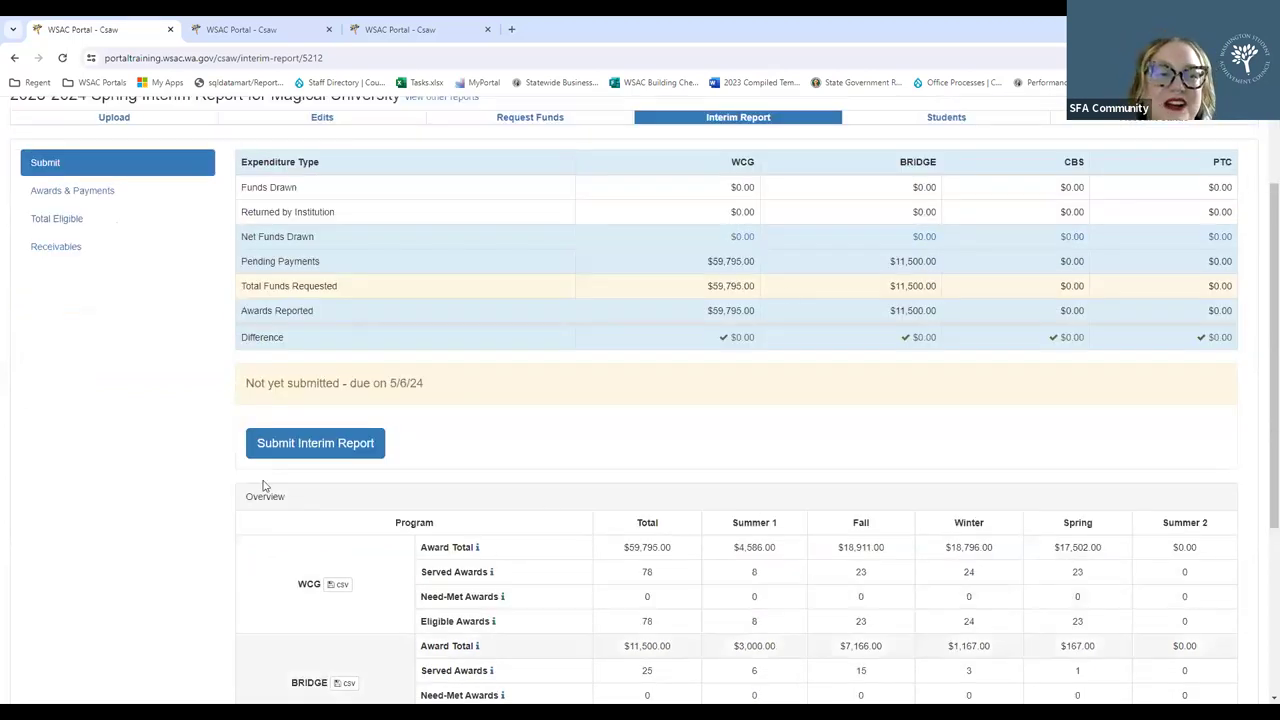
pyautogui.click(343, 447)
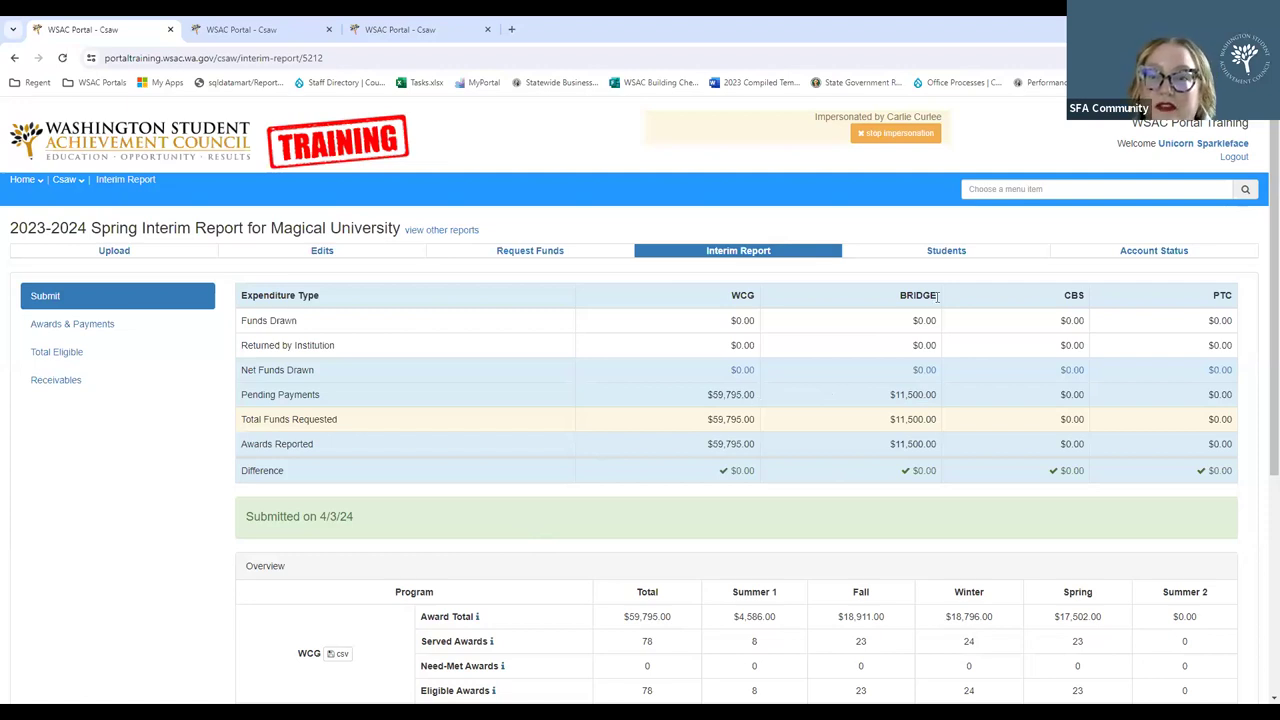
# Open the first test student's record, inspect the Fall Bridge and WCG award histories, and check the 2023-2024 update form without saving
pyautogui.click(960, 254)
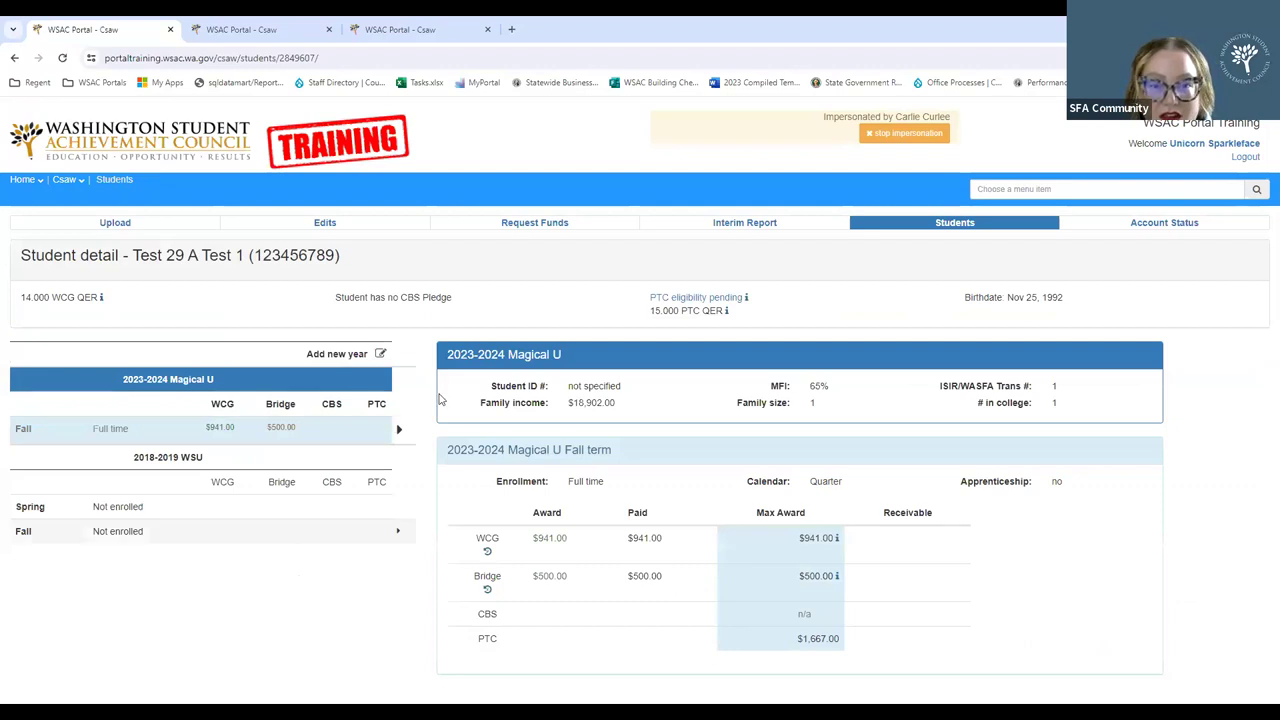
pyautogui.click(488, 593)
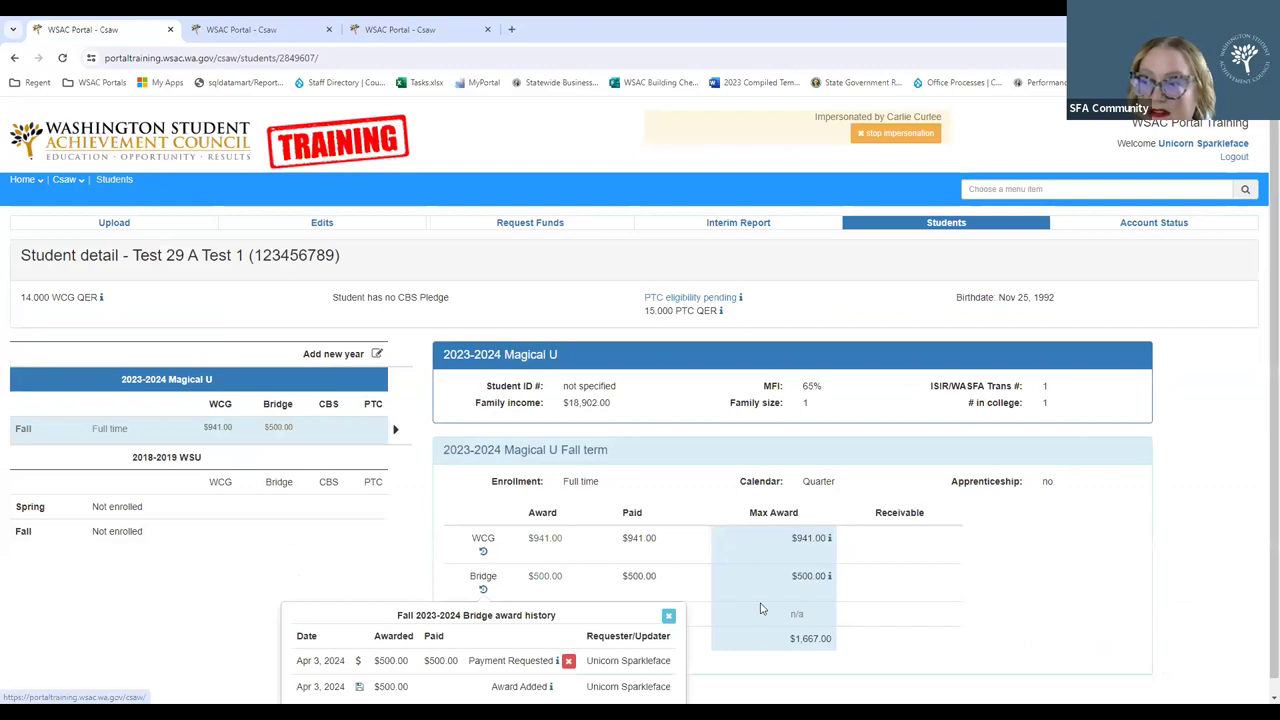
pyautogui.scroll(-1, 600, 580)
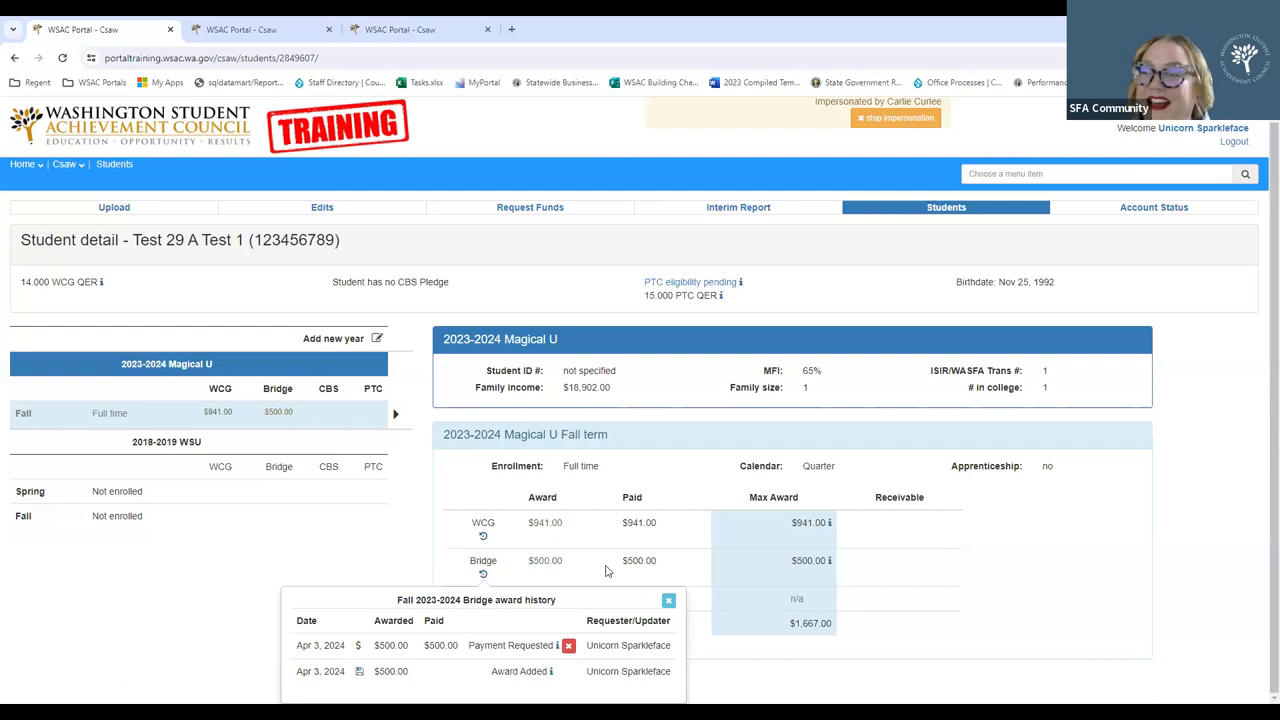
pyautogui.click(483, 537)
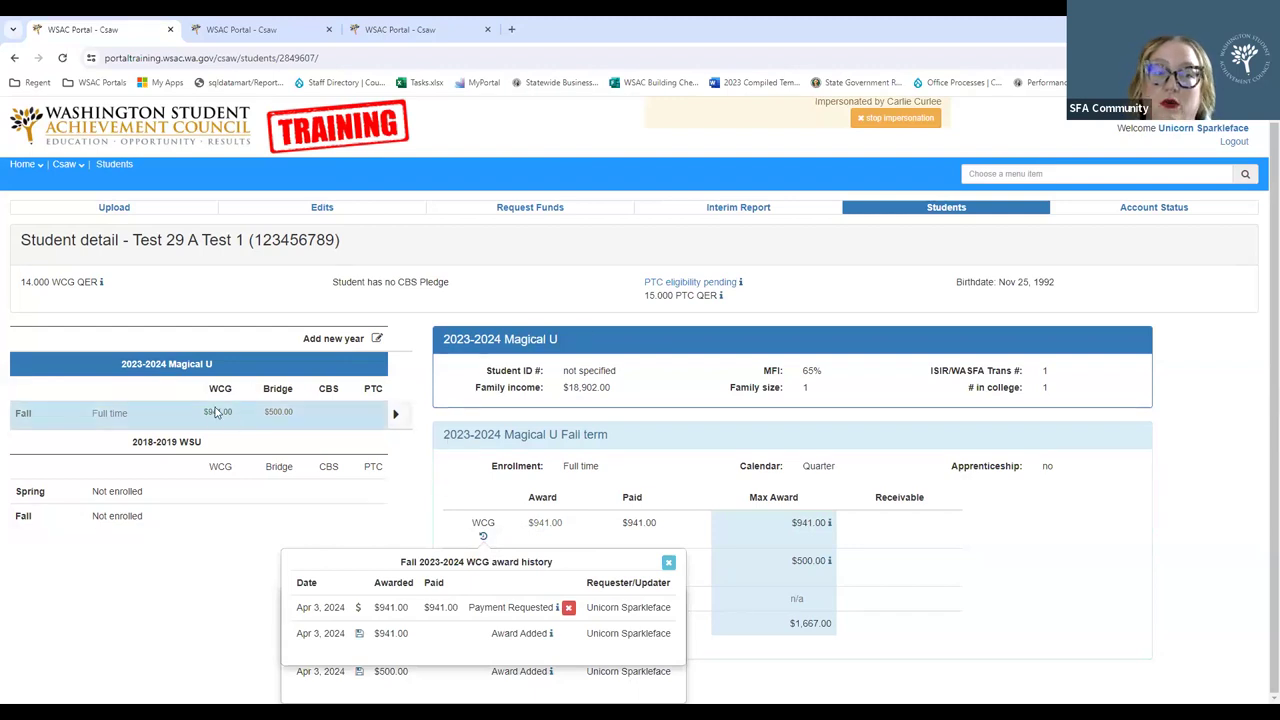
pyautogui.click(377, 340)
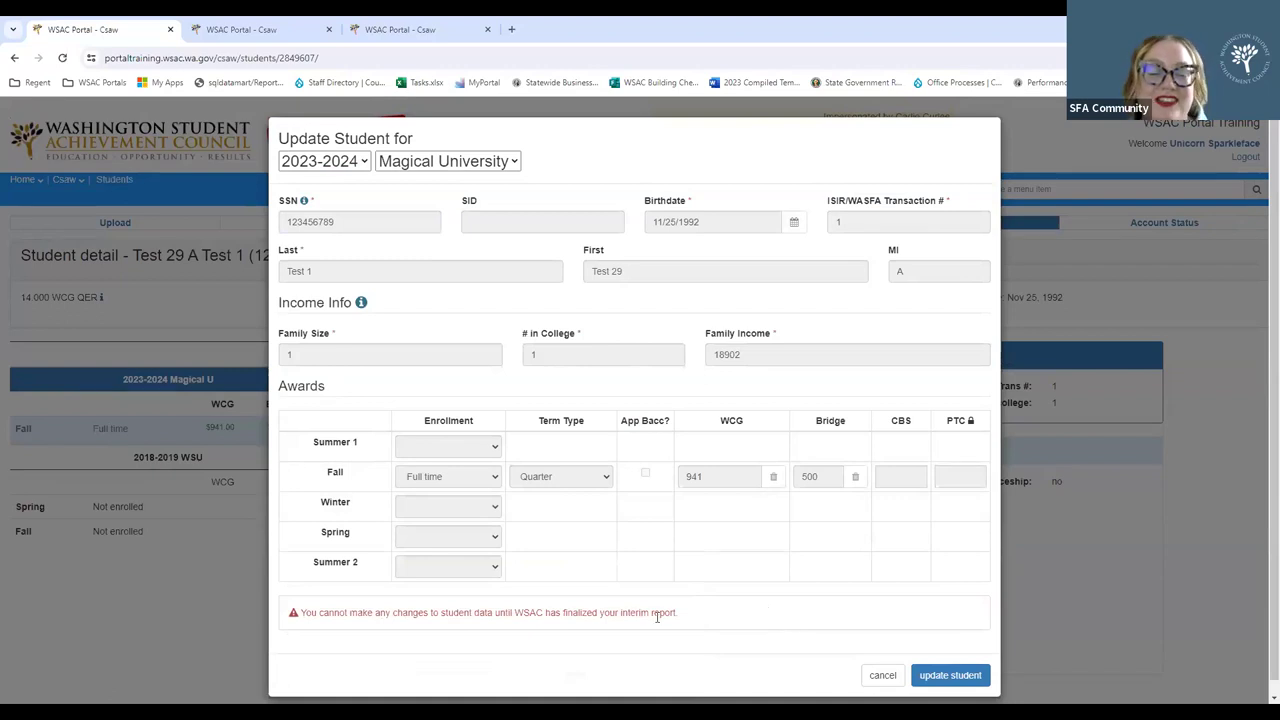
pyautogui.click(876, 680)
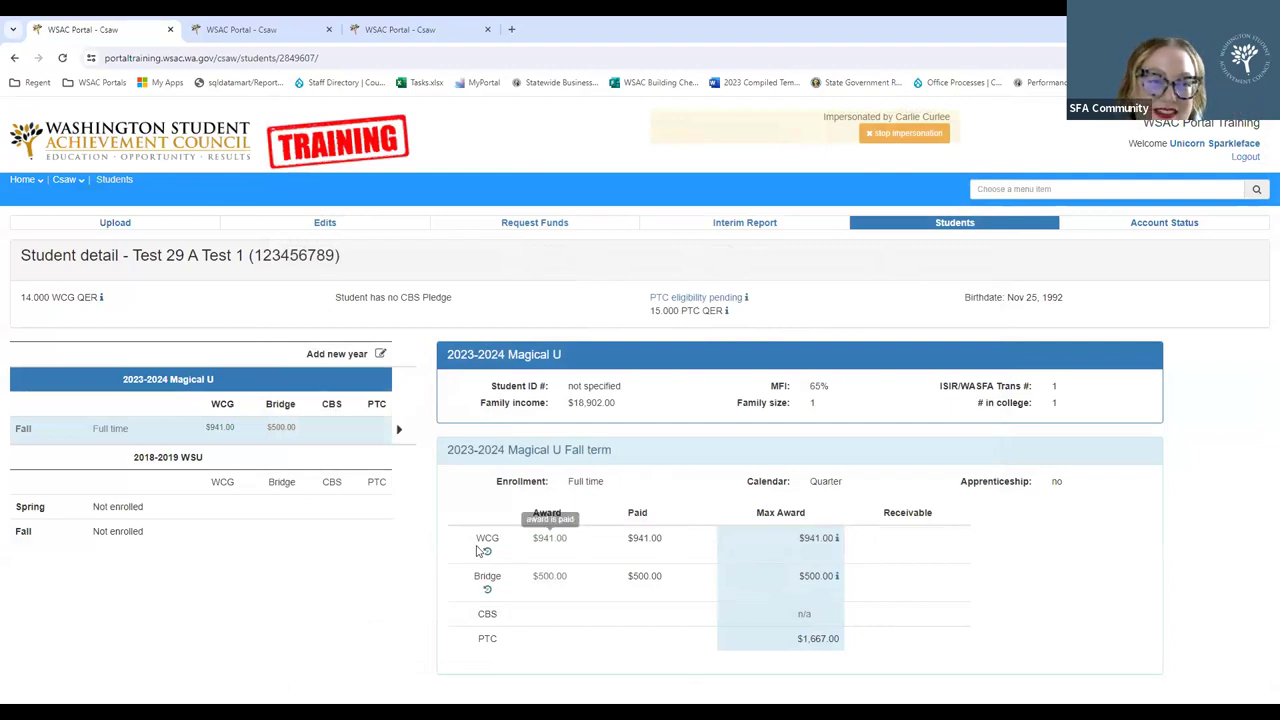
# Open the WCG account status for Magical University's 2023-2024 year
pyautogui.click(1166, 225)
pyautogui.click(150, 293)
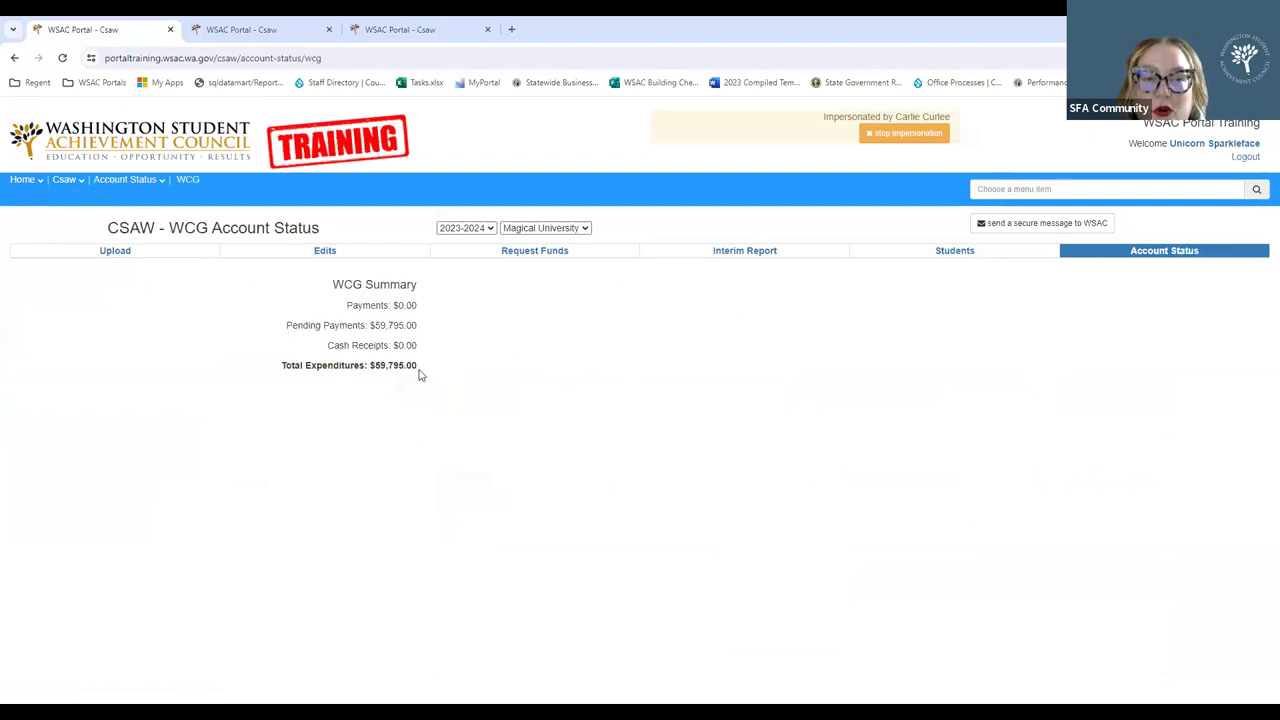